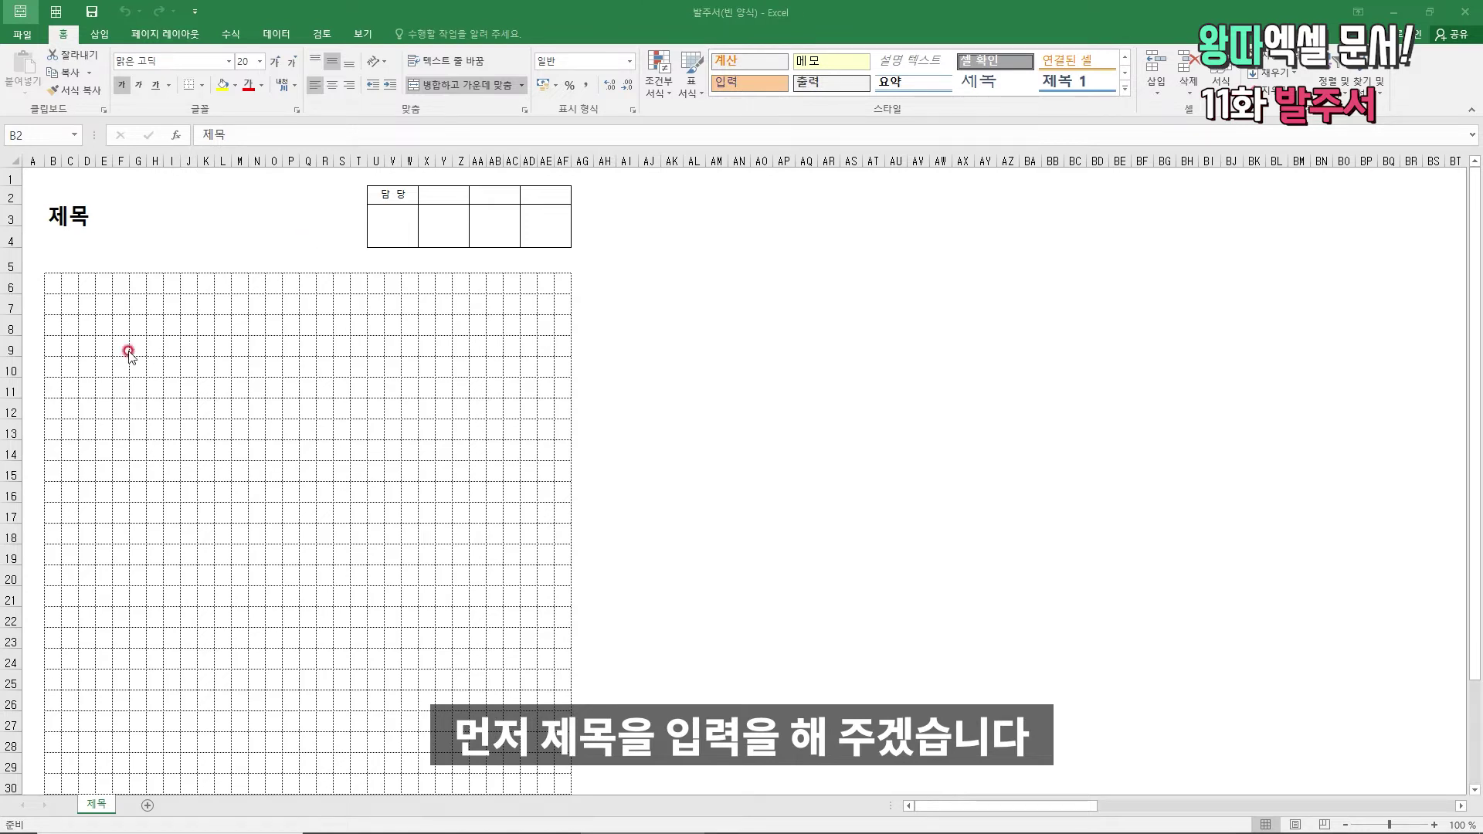
# - Clear the contents of the title and approval block in B2:AF4
pyautogui.click(158, 241)
pyautogui.hotkey('shift', 'Right')
pyautogui.hotkey('shift', 'Right')
pyautogui.hotkey('shift', 'Right')
pyautogui.hotkey('shift', 'Right')
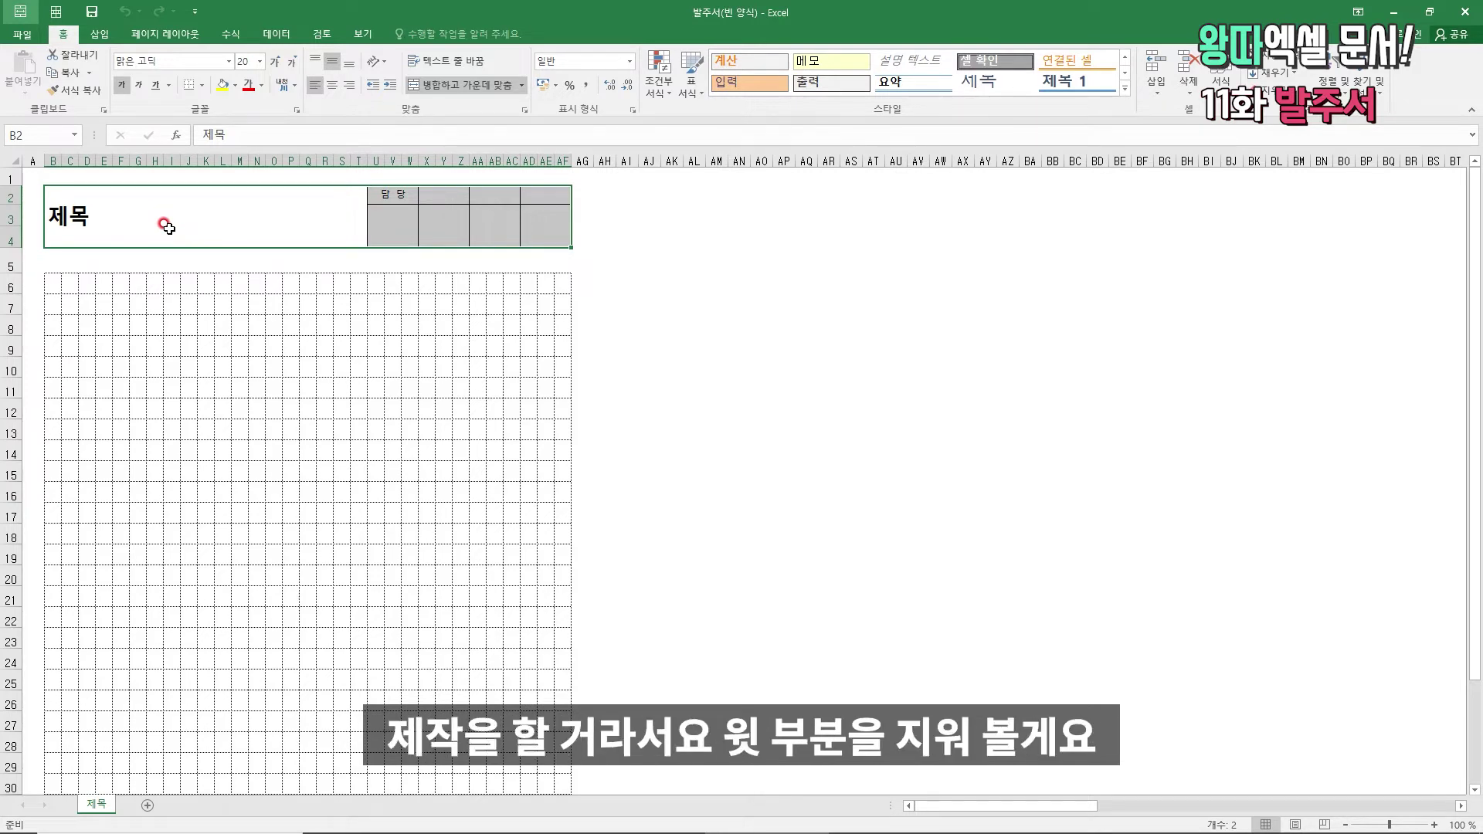
pyautogui.press('Delete')
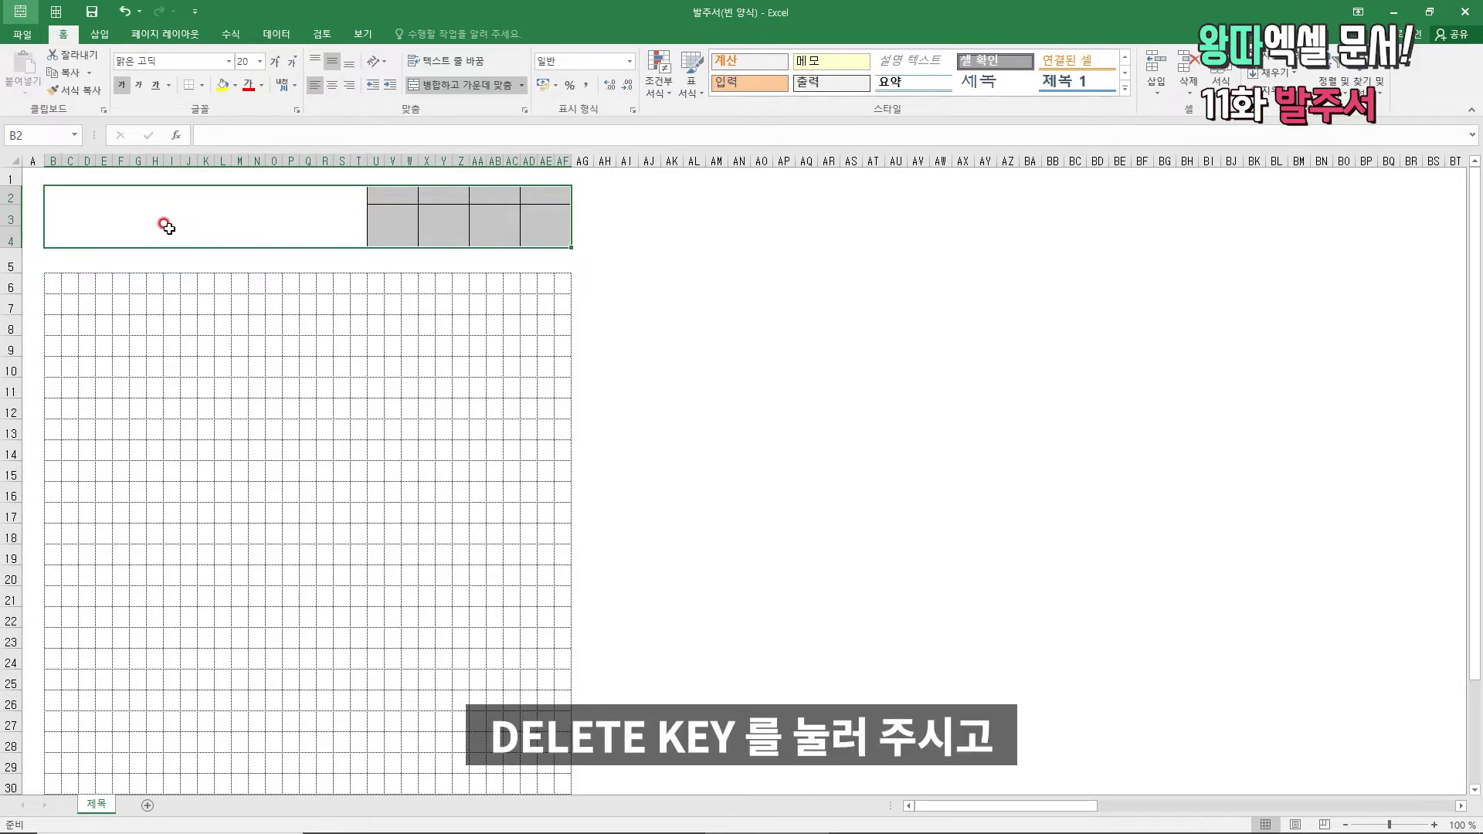
# - Unmerge the header cells in B2:AF4 and merge the whole range into one title cell
pyautogui.moveTo(167, 227); pyautogui.dragTo(526, 204)
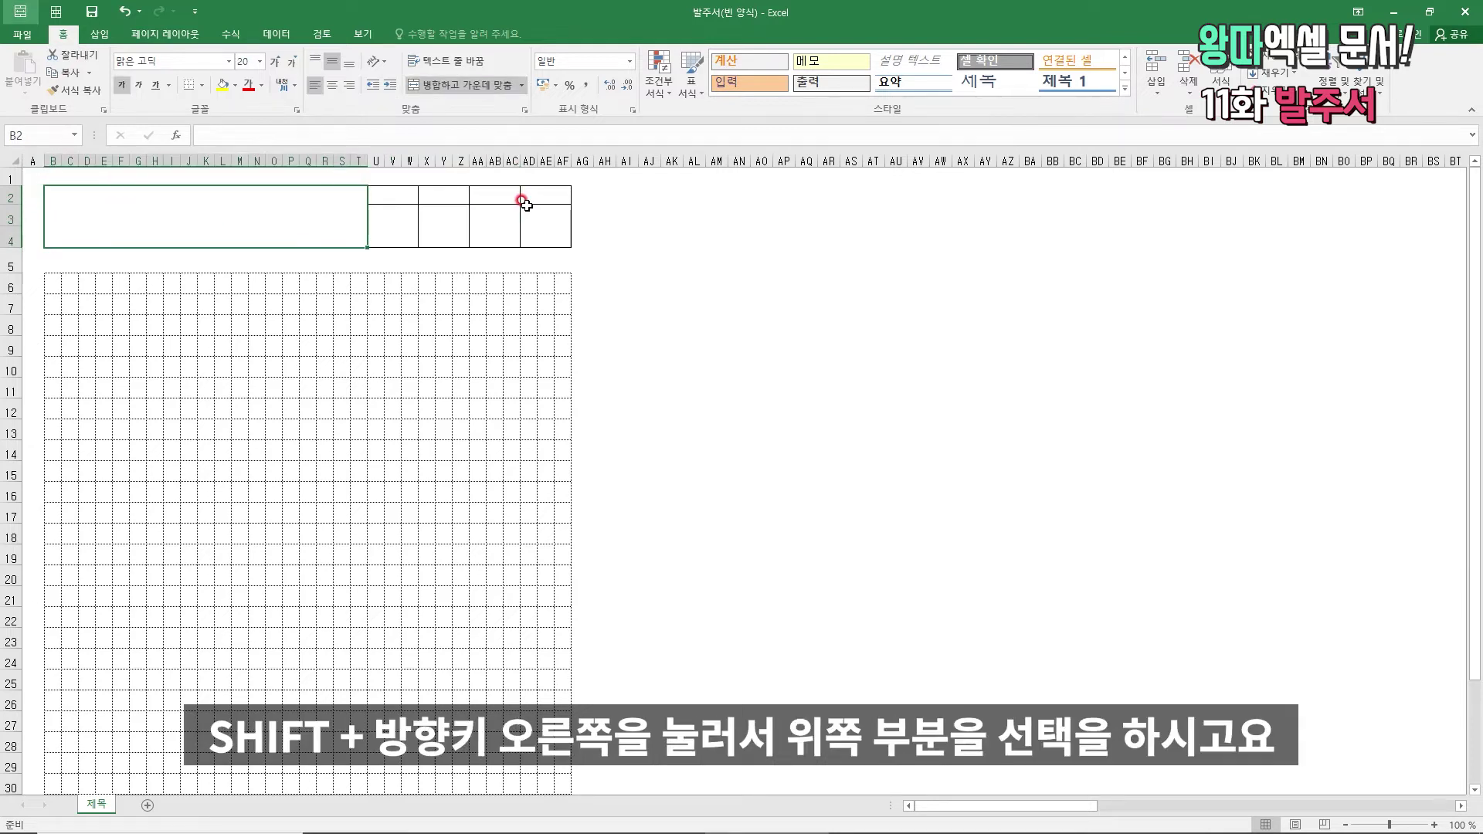
pyautogui.hotkey('shift', 'Right')
pyautogui.hotkey('shift', 'Right')
pyautogui.hotkey('shift', 'Right')
pyautogui.hotkey('shift', 'Right')
pyautogui.hotkey('shift', 'Right')
pyautogui.hotkey('shift', 'Right')
pyautogui.hotkey('shift', 'Right')
pyautogui.hotkey('shift', 'Right')
pyautogui.hotkey('shift', 'Right')
pyautogui.hotkey('shift', 'Right')
pyautogui.hotkey('shift', 'Right')
pyautogui.hotkey('shift', 'Right')
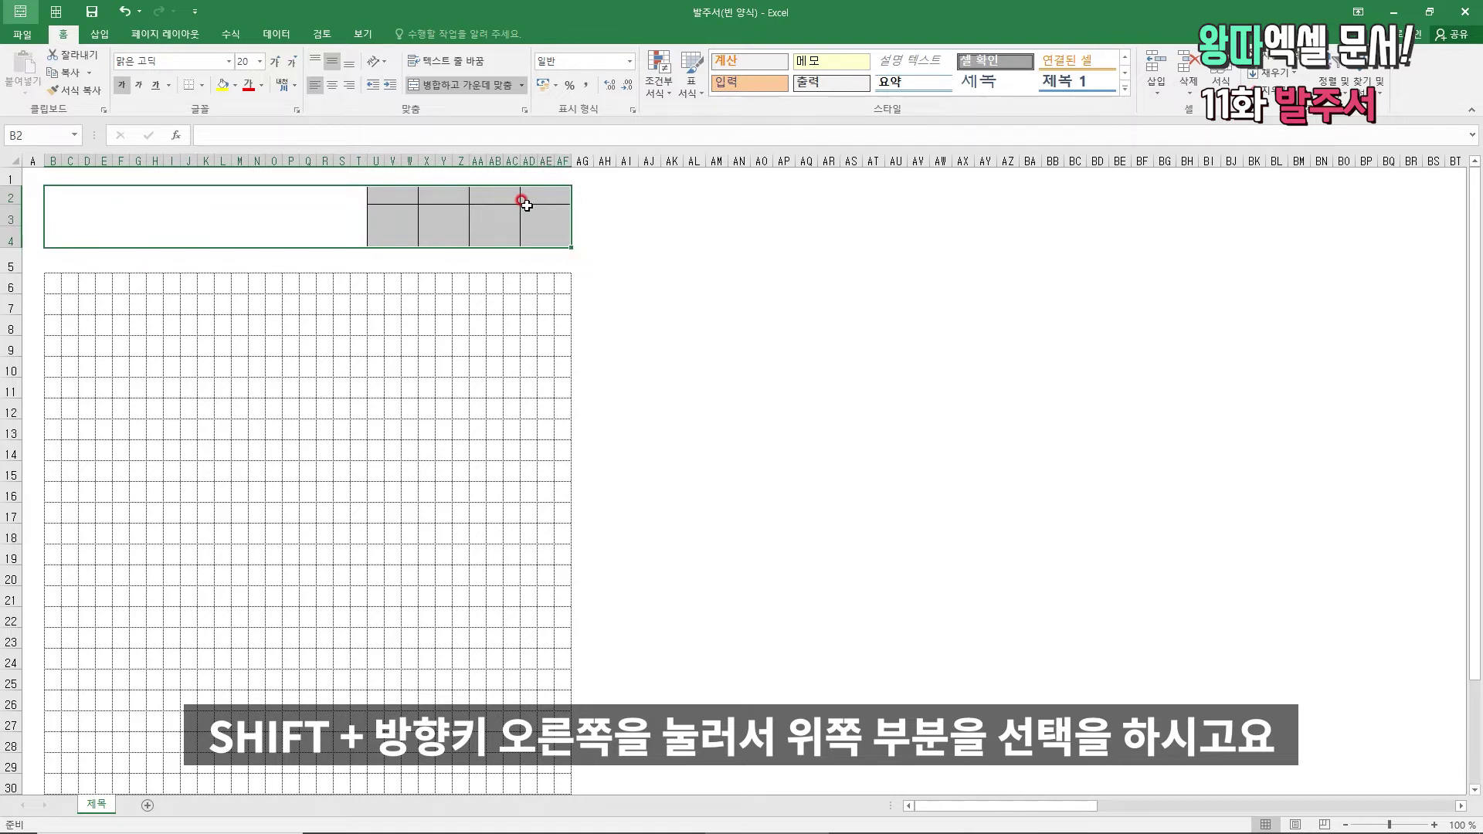
pyautogui.hotkey('alt', '1')
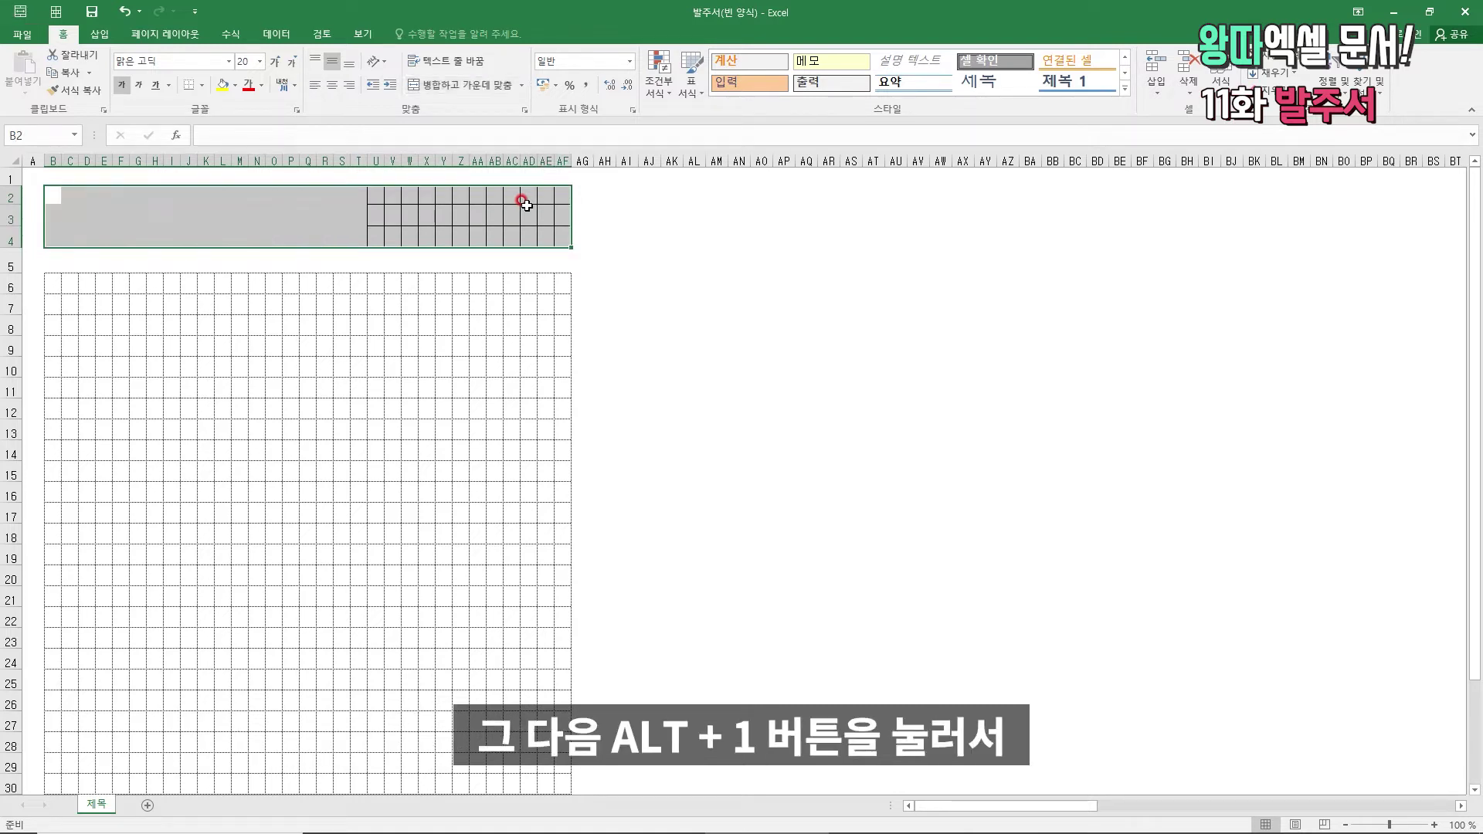
pyautogui.hotkey('alt', '1')
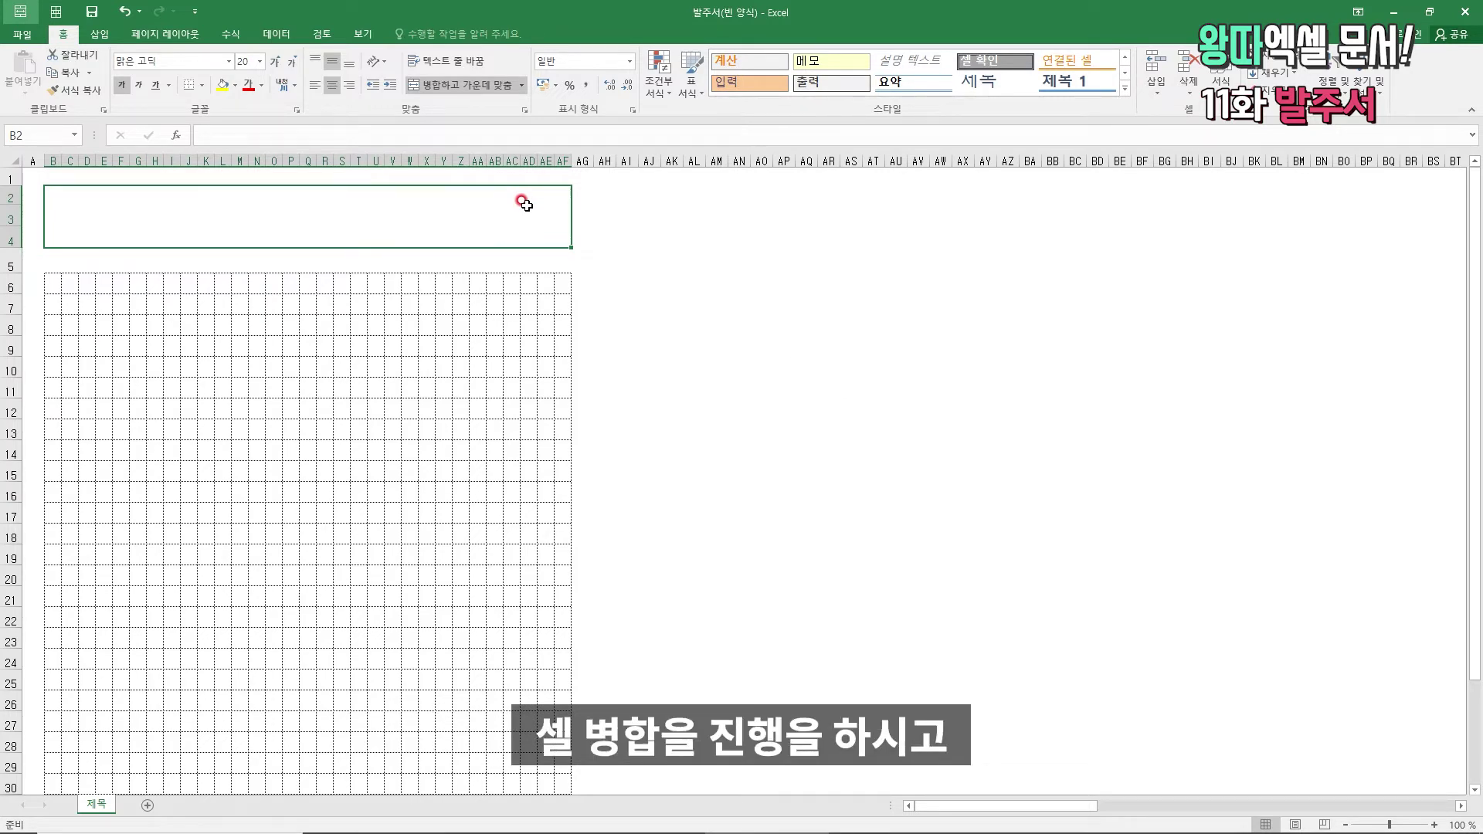
# - Enter the title 발주서 in the merged cell B2:AF4
pyautogui.write('qkf')
pyautogui.press('BackSpace')
pyautogui.press('BackSpace')
pyautogui.press('BackSpace')
pyautogui.press('Hangul')
pyautogui.write('발주서')
pyautogui.press('Return')
pyautogui.click(526, 205)
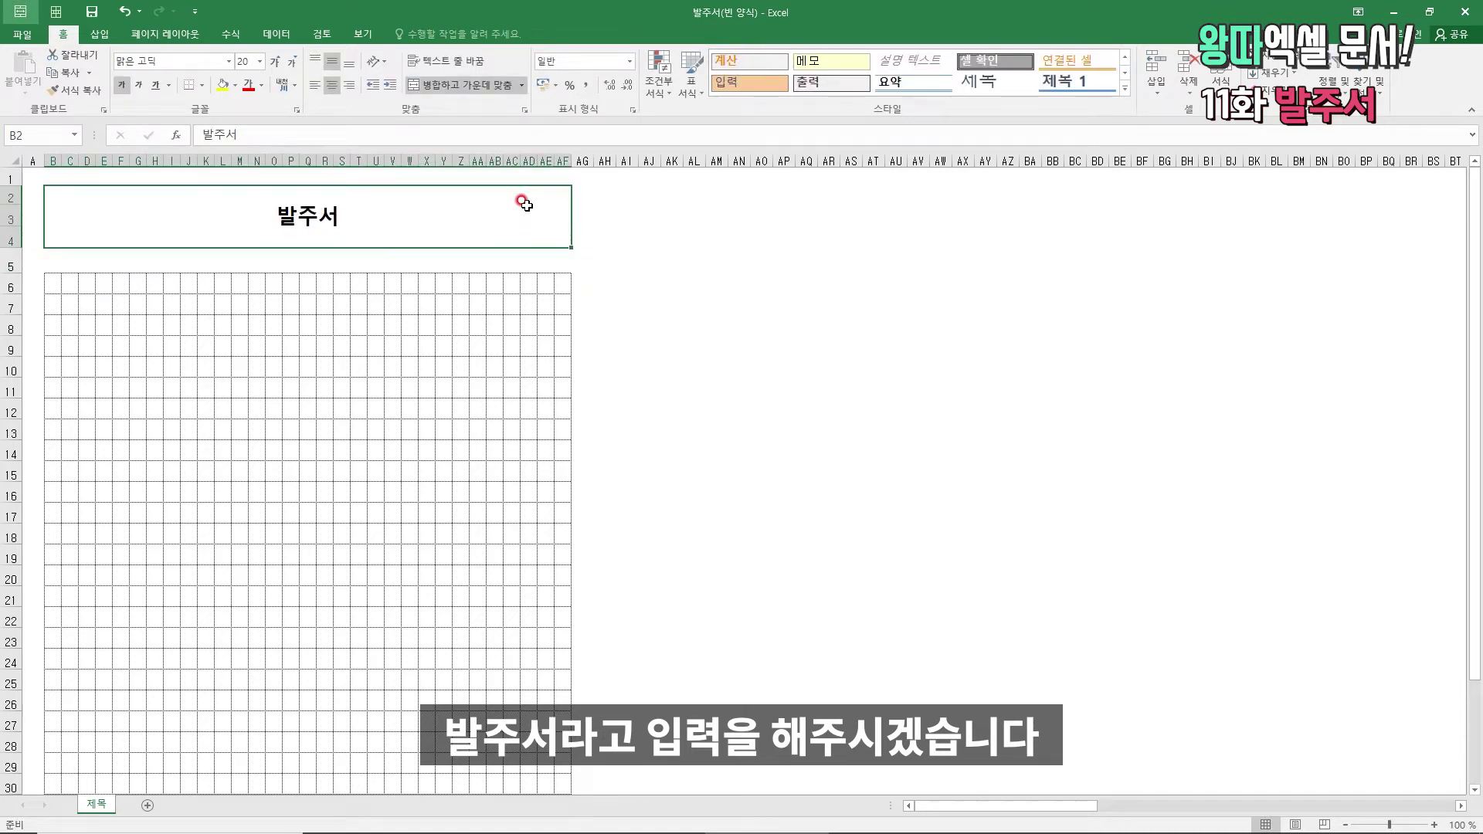
# - Space out the letters of the title in B2 with two blanks between each, as 발 주 서
pyautogui.doubleClick(522, 202)
pyautogui.press('Left')
pyautogui.press('Left')
pyautogui.press('Right')
pyautogui.press('Return')
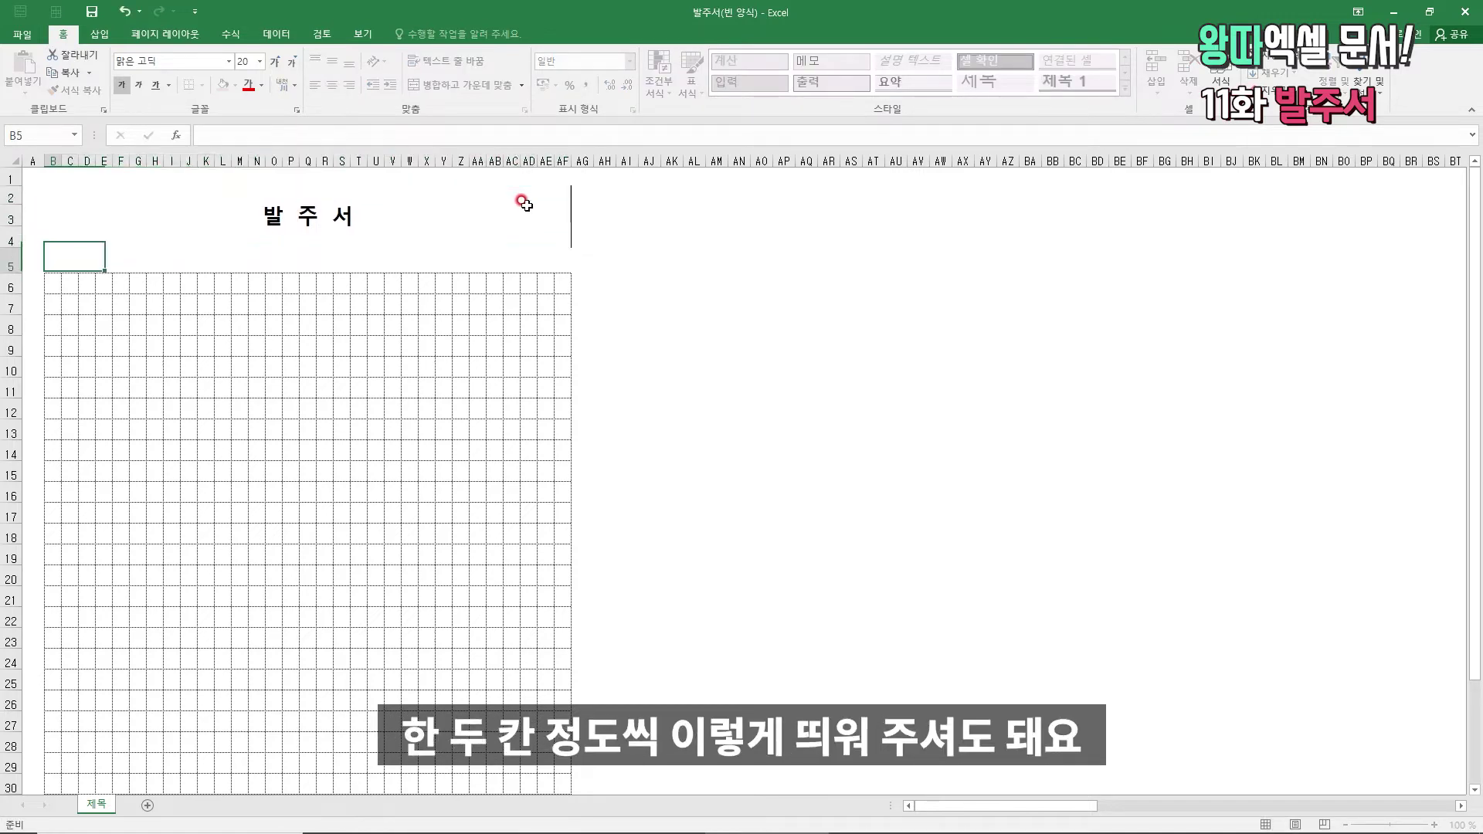
pyautogui.click(524, 203)
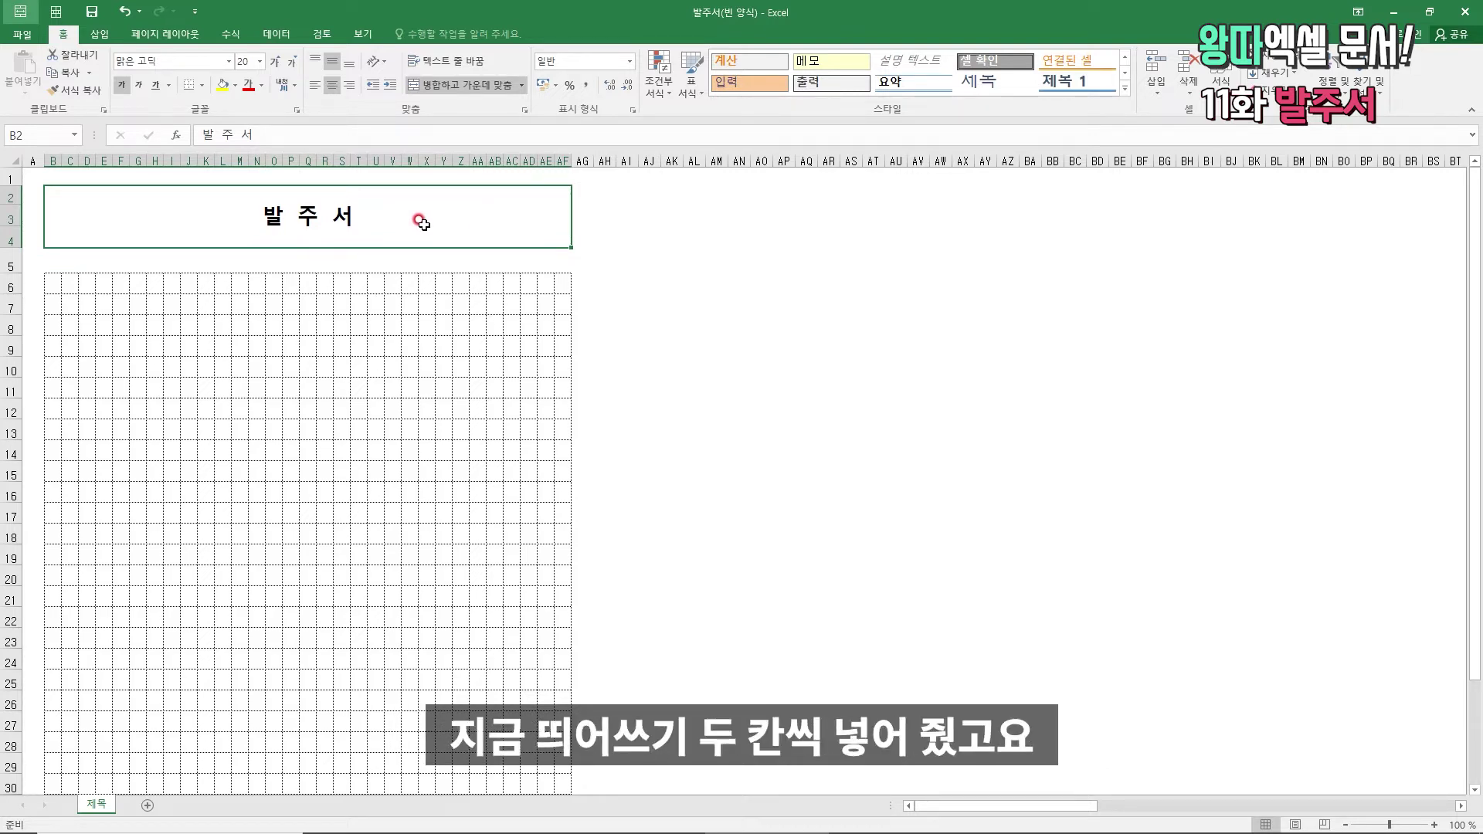
pyautogui.click(155, 303)
pyautogui.click(174, 230)
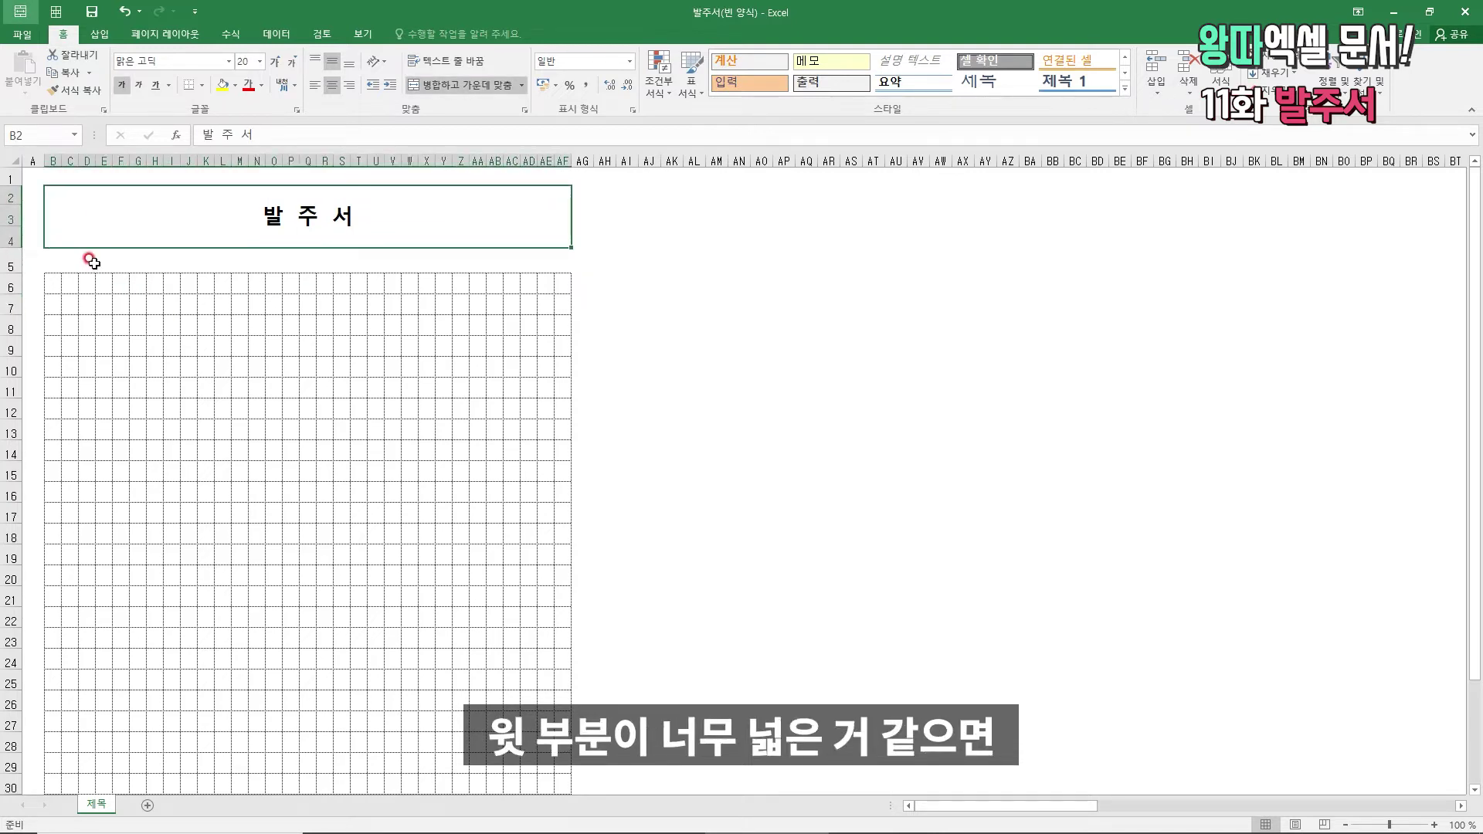
# - Delete row 4 to reduce the height of the title area
pyautogui.click(15, 240)
pyautogui.rightClick(16, 240)
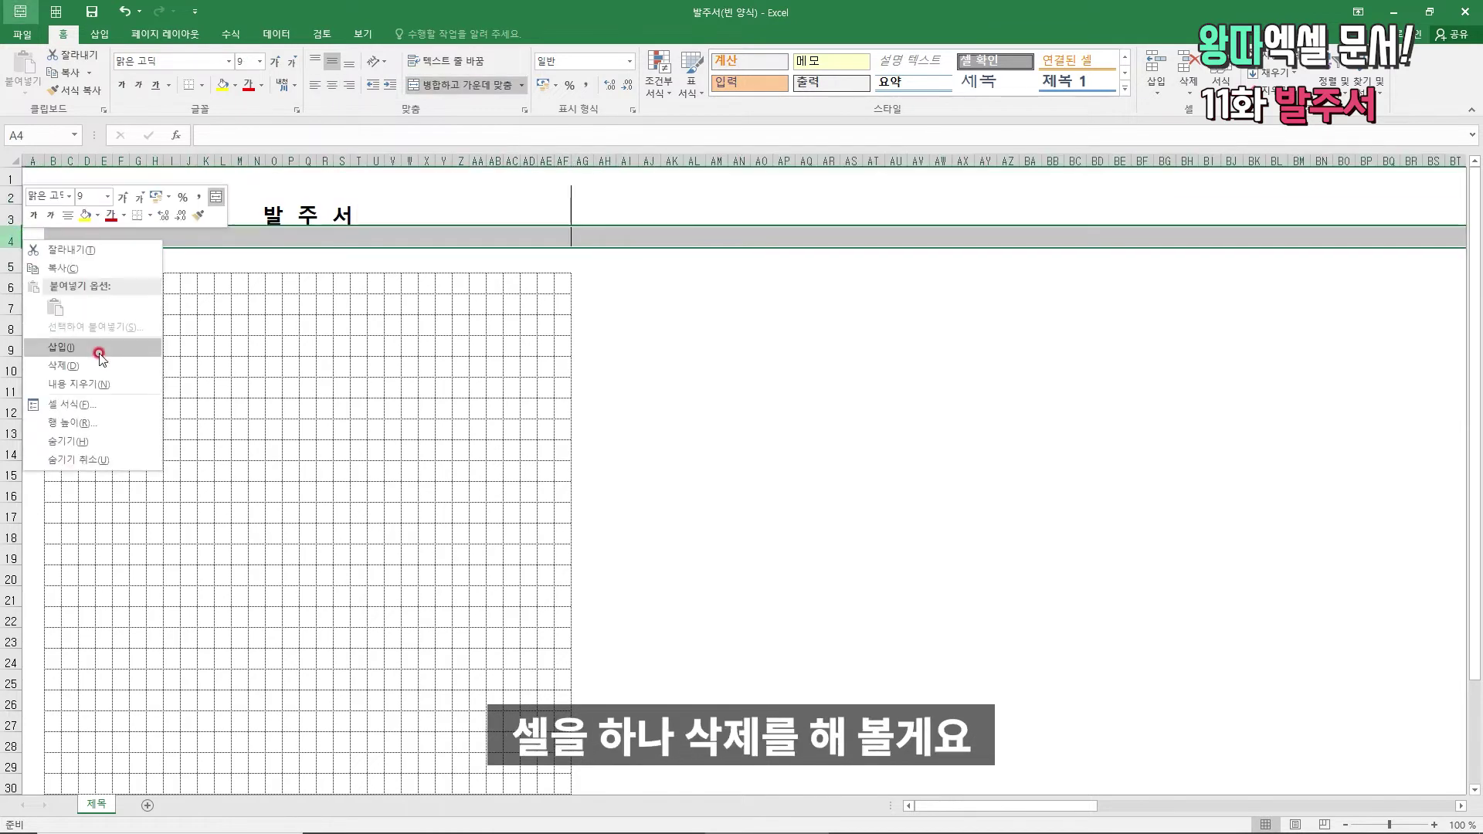
pyautogui.click(99, 363)
pyautogui.click(88, 199)
pyautogui.click(54, 240)
pyautogui.click(67, 261)
pyautogui.press('Up')
pyautogui.press('Left')
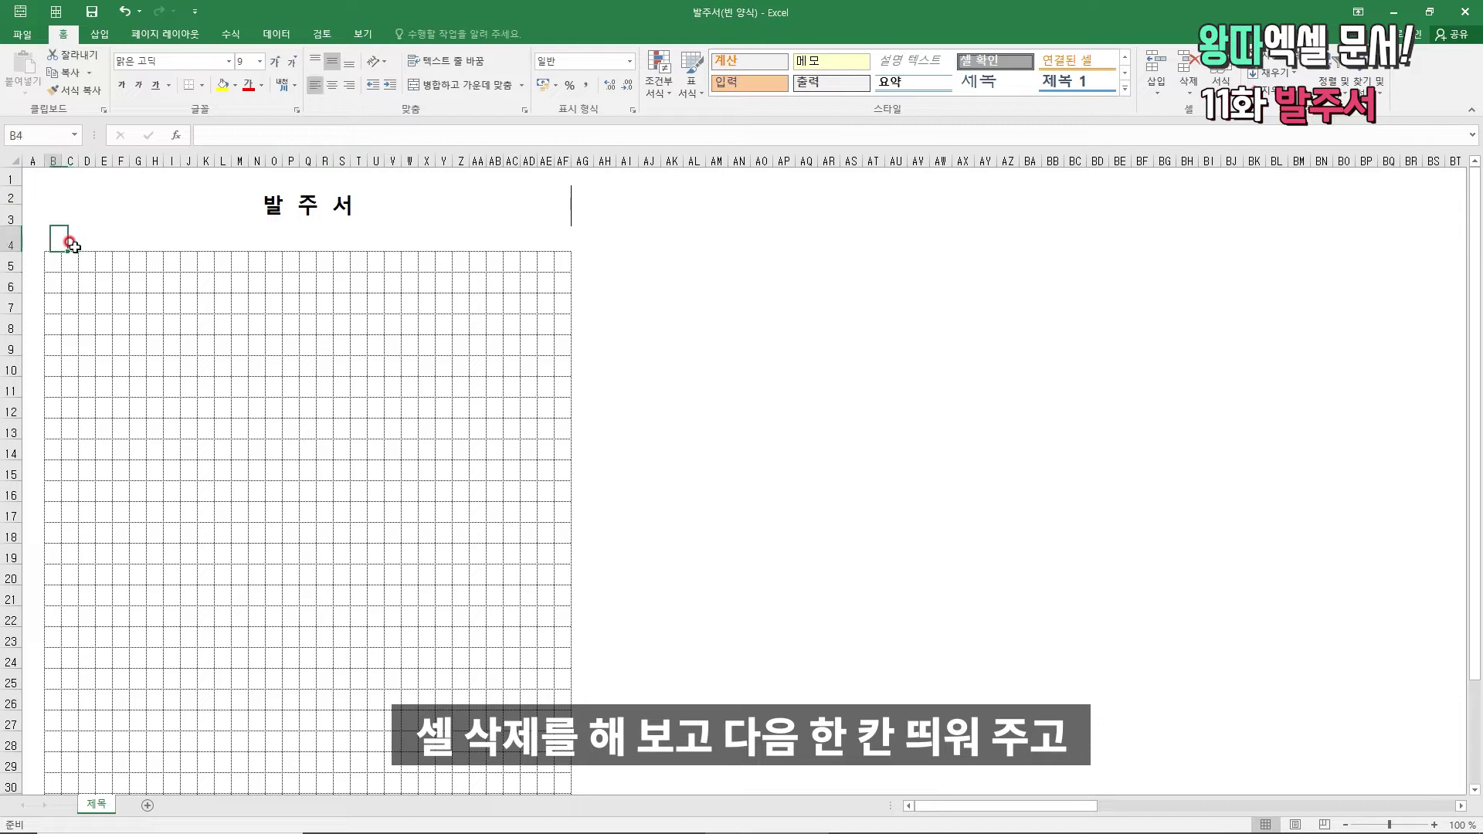
# - Merge B5:E5 and enter the label 발주번호
pyautogui.press('Up')
pyautogui.press('Down')
pyautogui.press('Down')
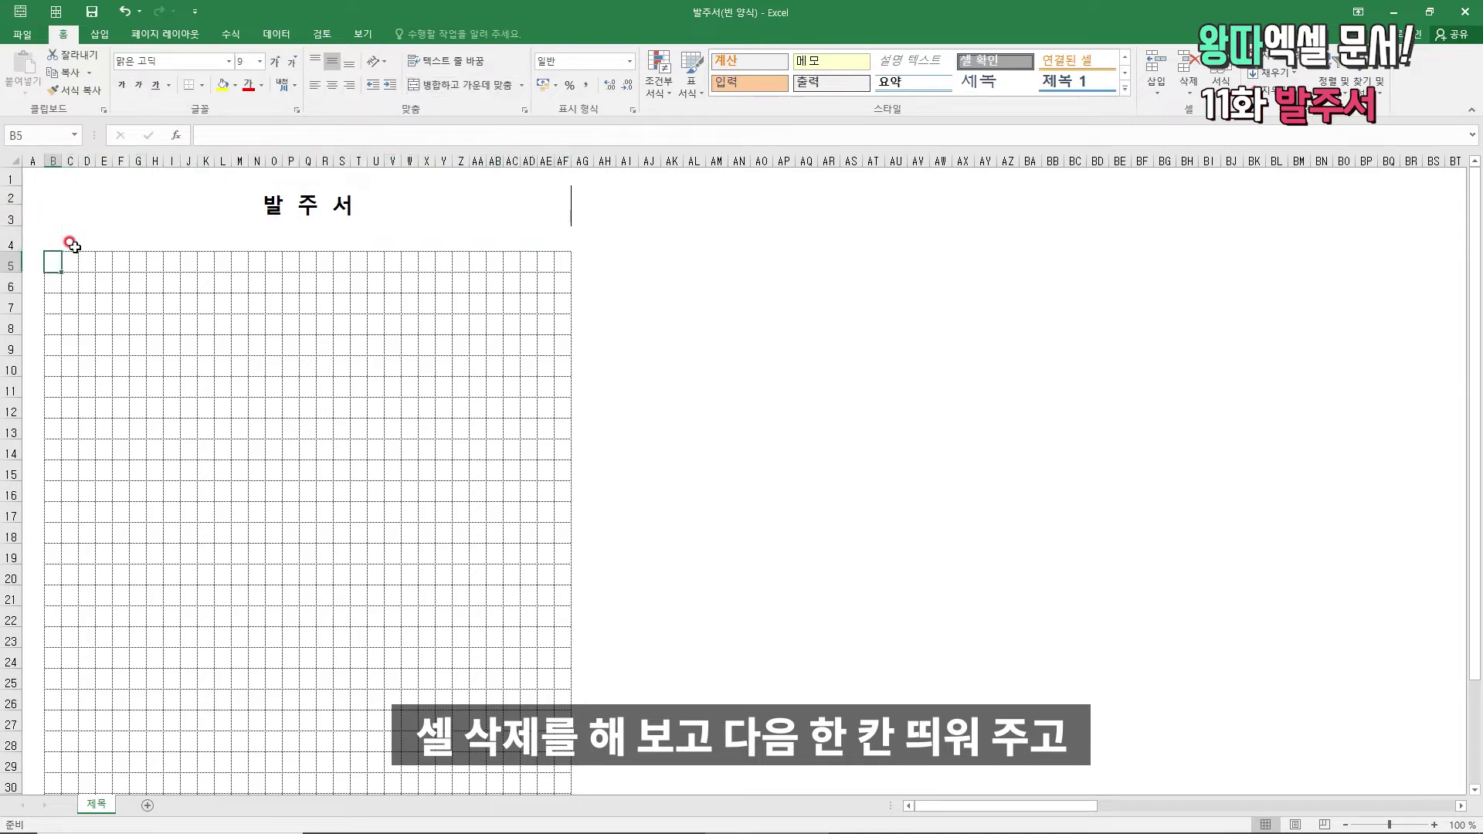
pyautogui.hotkey('shift', 'Right')
pyautogui.hotkey('shift', 'Right')
pyautogui.hotkey('shift', 'Right')
pyautogui.hotkey('alt', '1')
pyautogui.write('발주번호')
pyautogui.press('Return')
pyautogui.press('Tab')
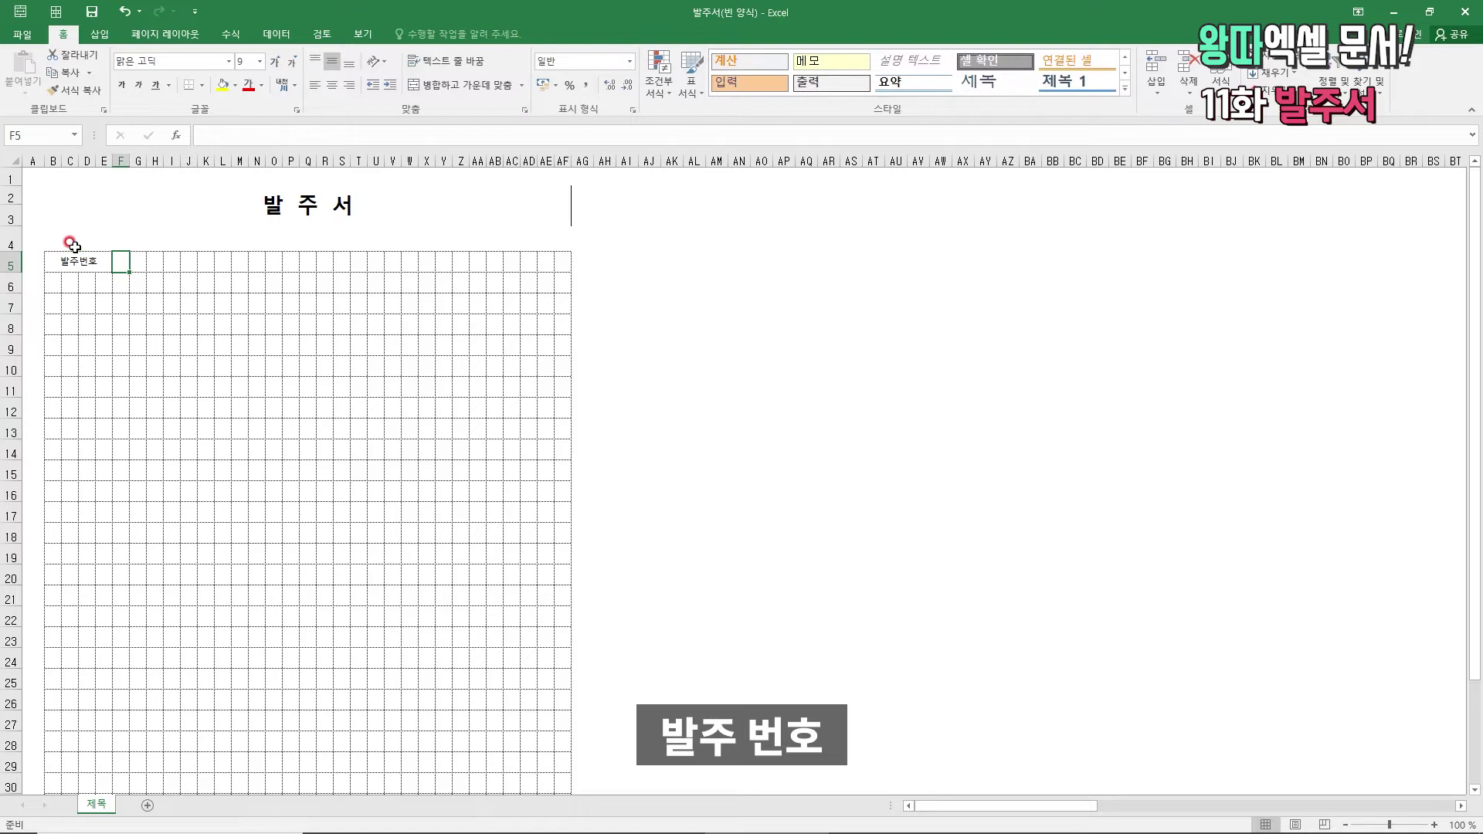
# - Merge F5:K5 beside the 발주번호 label and enter the text 제 - 호
pyautogui.hotkey('shift', 'Right')
pyautogui.hotkey('shift', 'Right')
pyautogui.hotkey('shift', 'Right')
pyautogui.hotkey('shift', 'Right')
pyautogui.hotkey('shift', 'Right')
pyautogui.hotkey('alt', '1')
pyautogui.write('제 호')
pyautogui.press('BackSpace')
pyautogui.press('BackSpace')
pyautogui.press('BackSpace')
pyautogui.write('제')
pyautogui.press('BackSpace')
pyautogui.write('제 - 호')
pyautogui.hotkey('ctrl', 'Return')
# - Merge B6:E7 below the 발주번호 label and enter the label 공급자
pyautogui.press('Right')
pyautogui.press('Down')
pyautogui.press('Left')
pyautogui.press('Left')
pyautogui.press('Left')
pyautogui.press('Left')
pyautogui.press('Left')
pyautogui.press('Left')
pyautogui.press('Left')
pyautogui.press('Left')
pyautogui.press('Left')
pyautogui.press('Left')
pyautogui.hotkey('shift', 'Down')
pyautogui.hotkey('shift', 'Right')
pyautogui.hotkey('shift', 'Right')
pyautogui.press('Up')
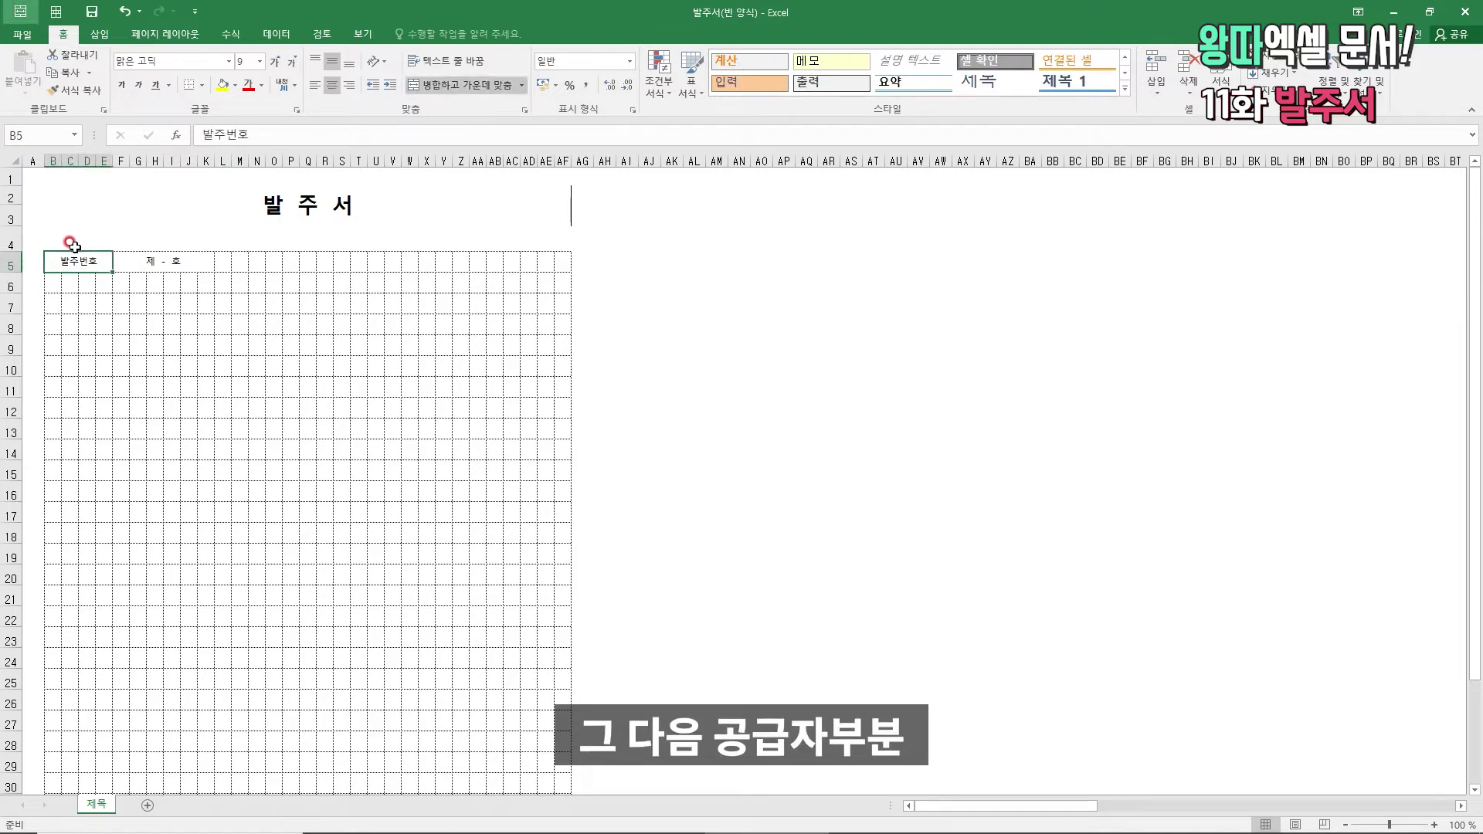
pyautogui.press('Down')
pyautogui.hotkey('shift', 'Down')
pyautogui.hotkey('shift', 'Right')
pyautogui.hotkey('shift', 'Right')
pyautogui.hotkey('shift', 'Right')
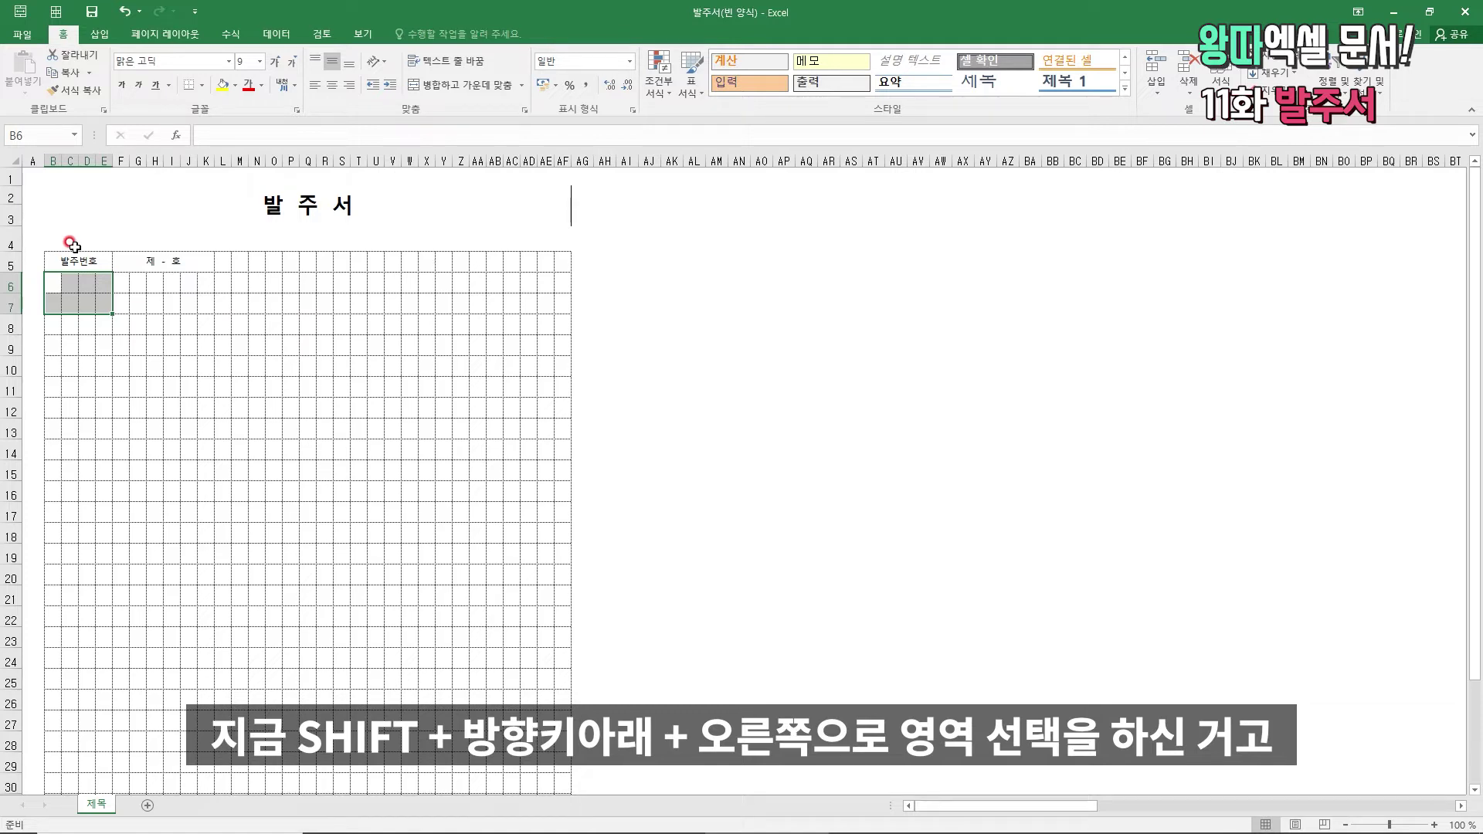
pyautogui.hotkey('alt', '1')
pyautogui.write('공급자')
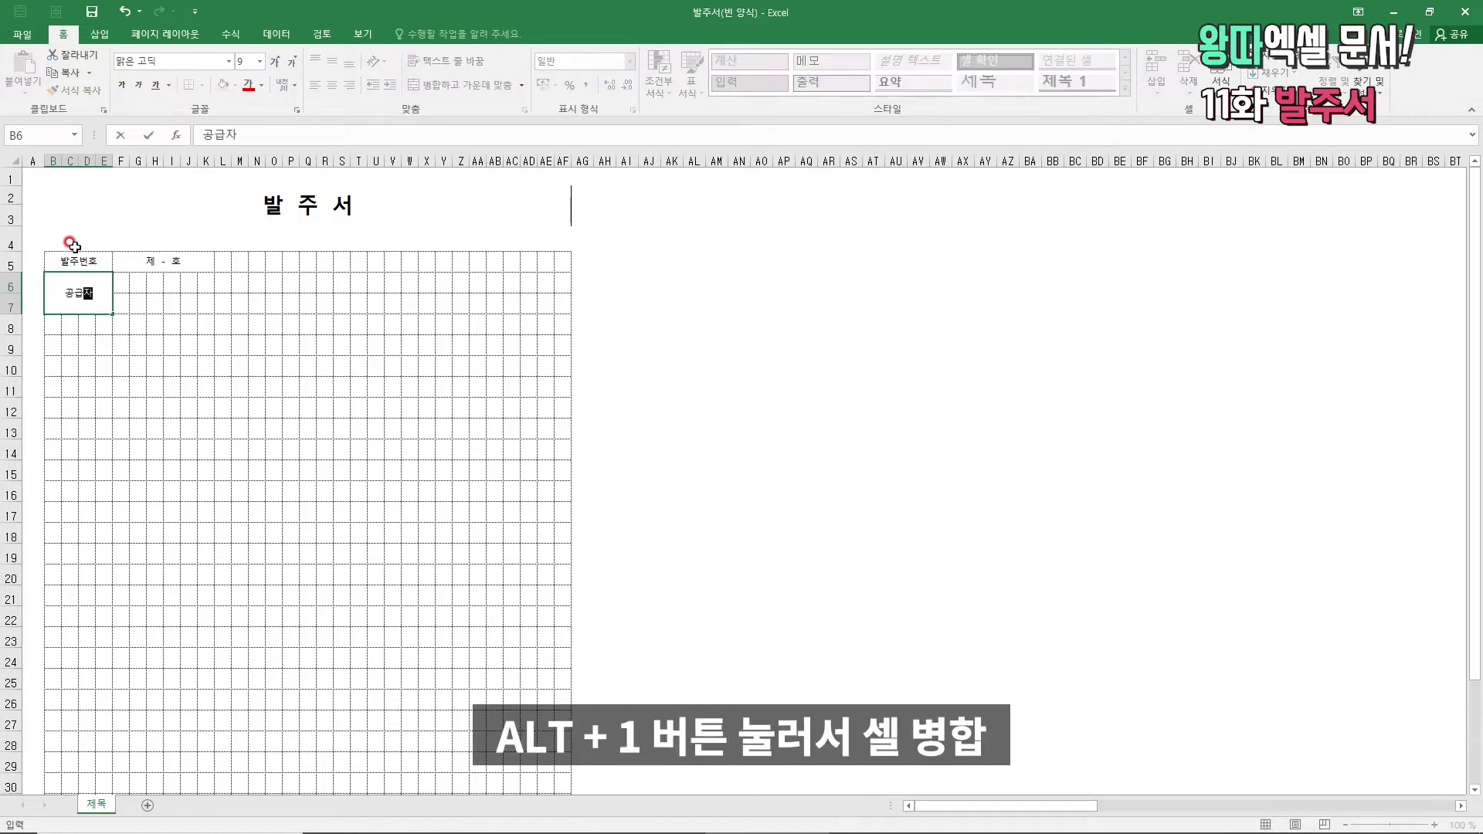
pyautogui.press('Return')
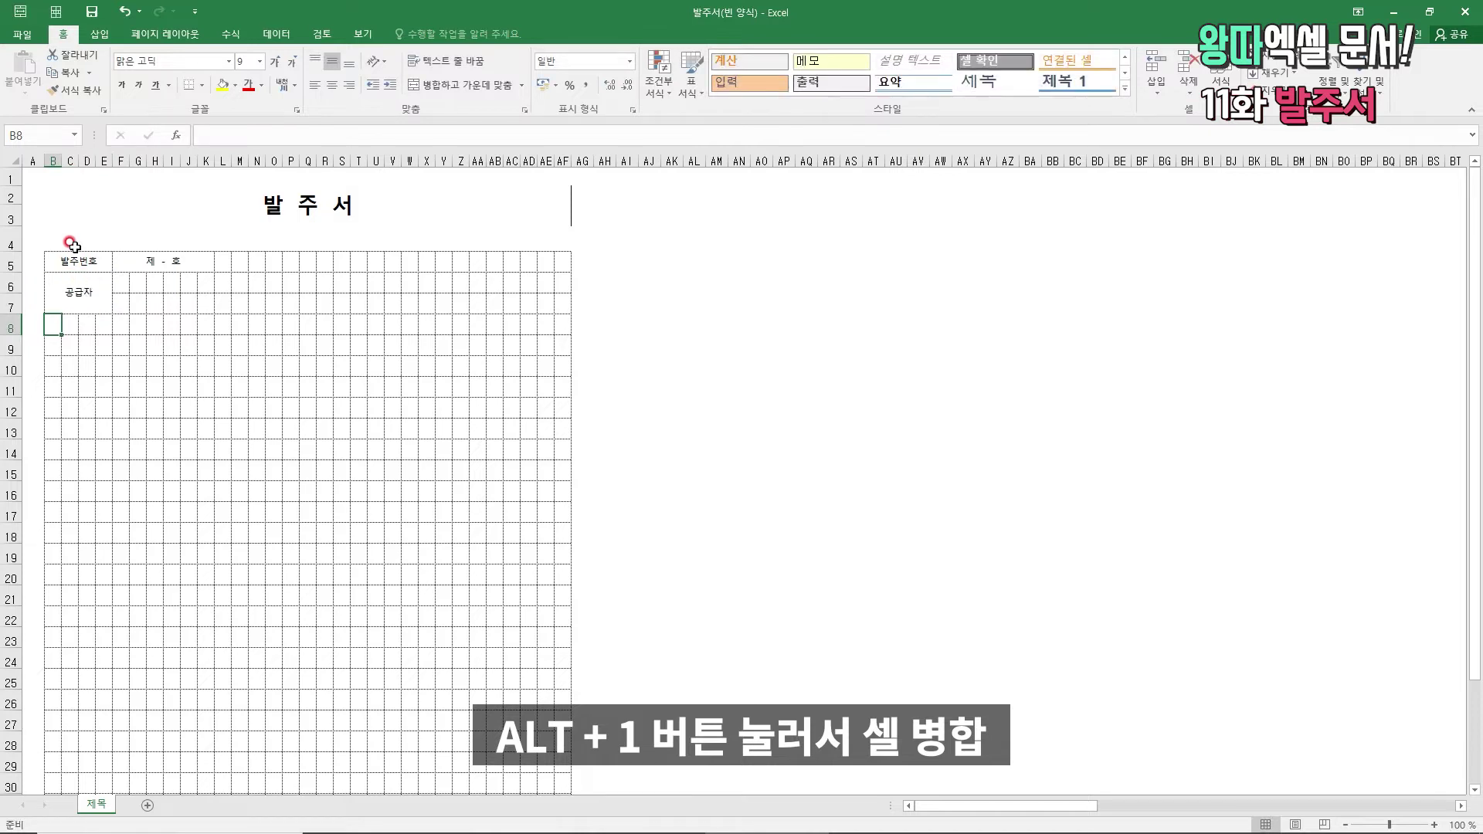
# - Copy the 공급자 block to B8:E9 directly below and change the copy's text to 발주자
pyautogui.press('Up')
pyautogui.hotkey('ctrl', 'c')
pyautogui.press('Down')
pyautogui.hotkey('ctrl', 'v')
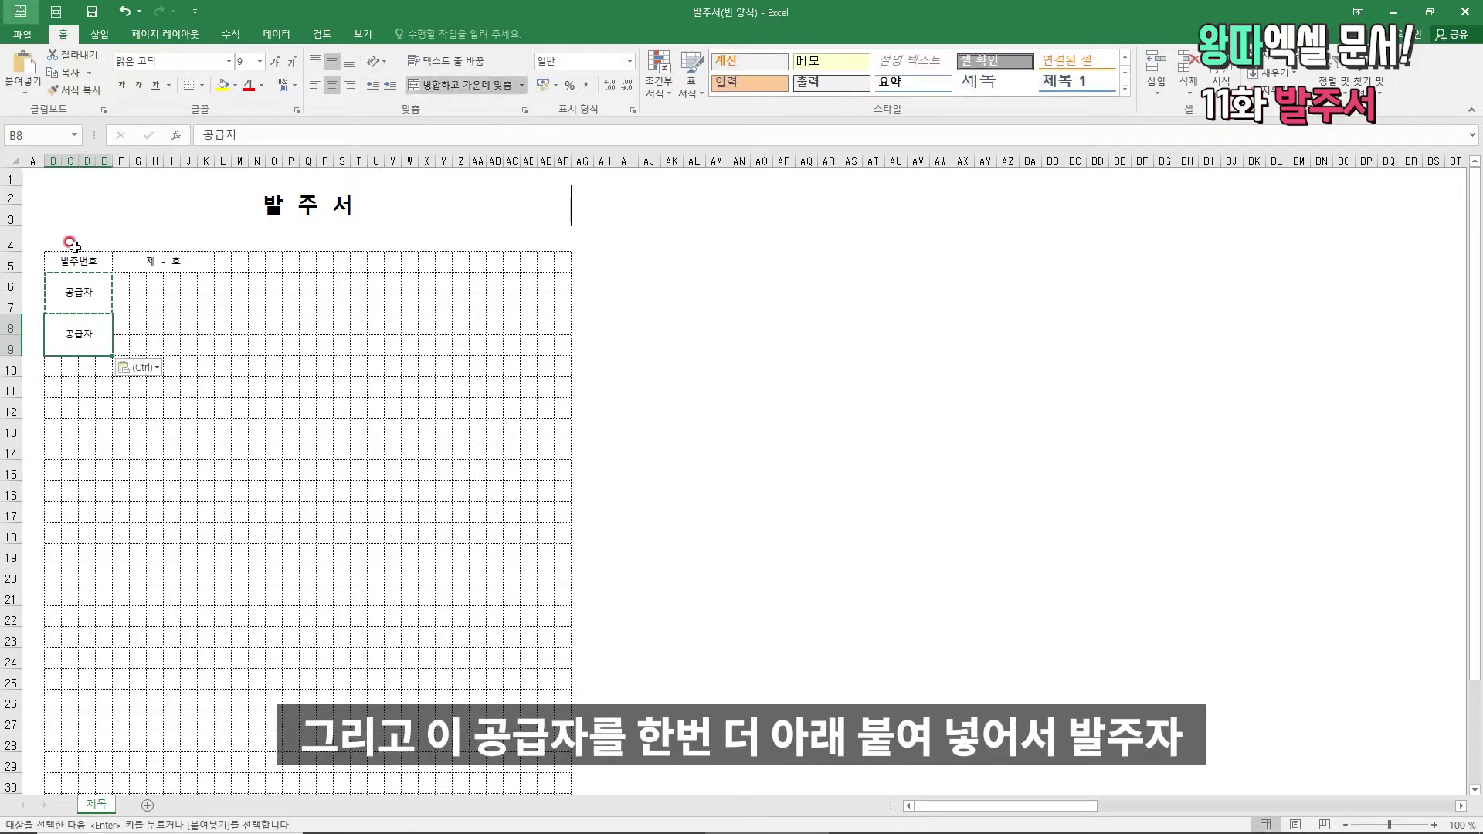
pyautogui.write('발주서')
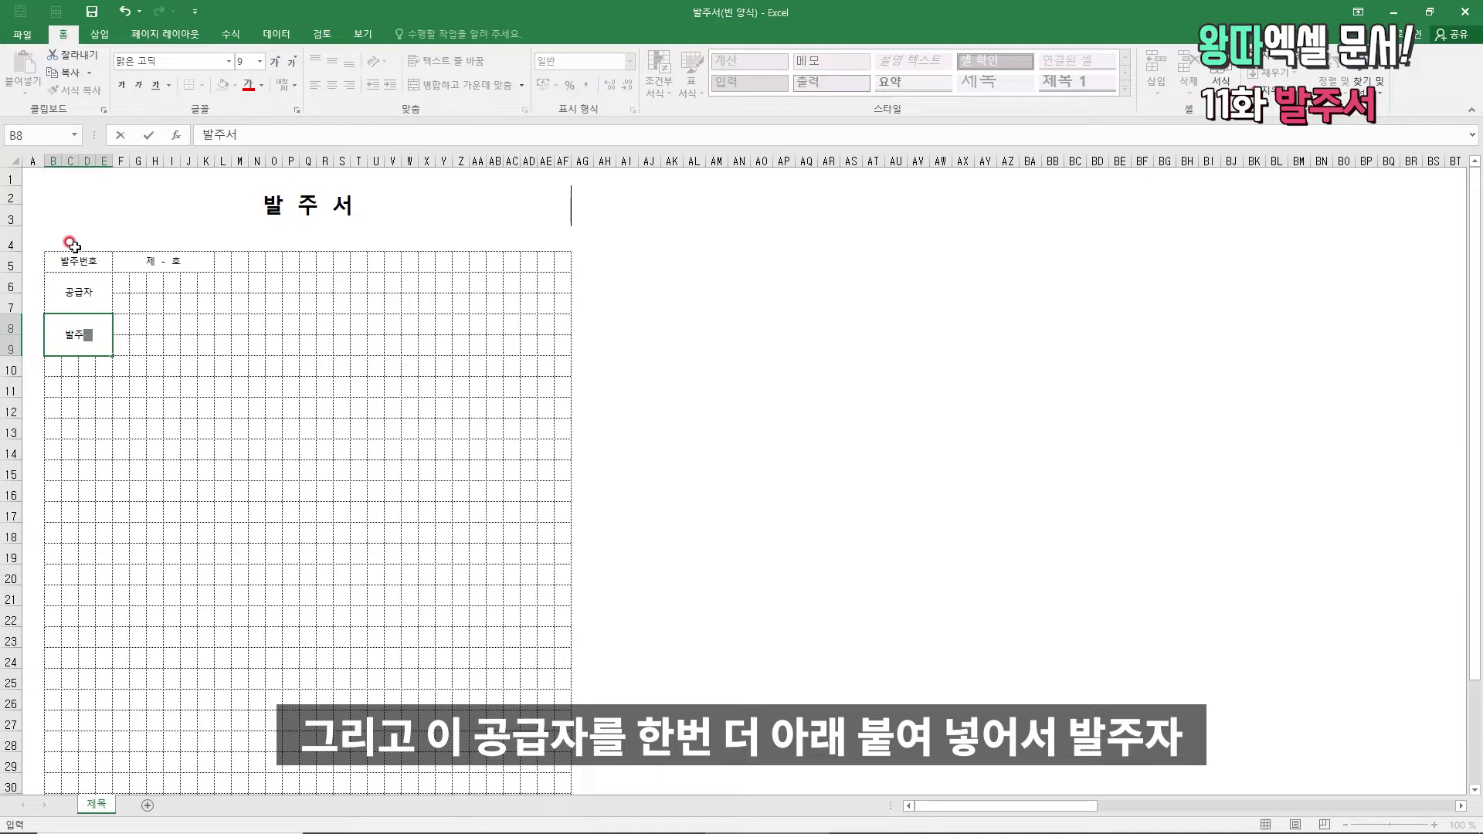
pyautogui.press('BackSpace')
pyautogui.write('자')
pyautogui.press('Return')
pyautogui.press('Up')
pyautogui.press('Up')
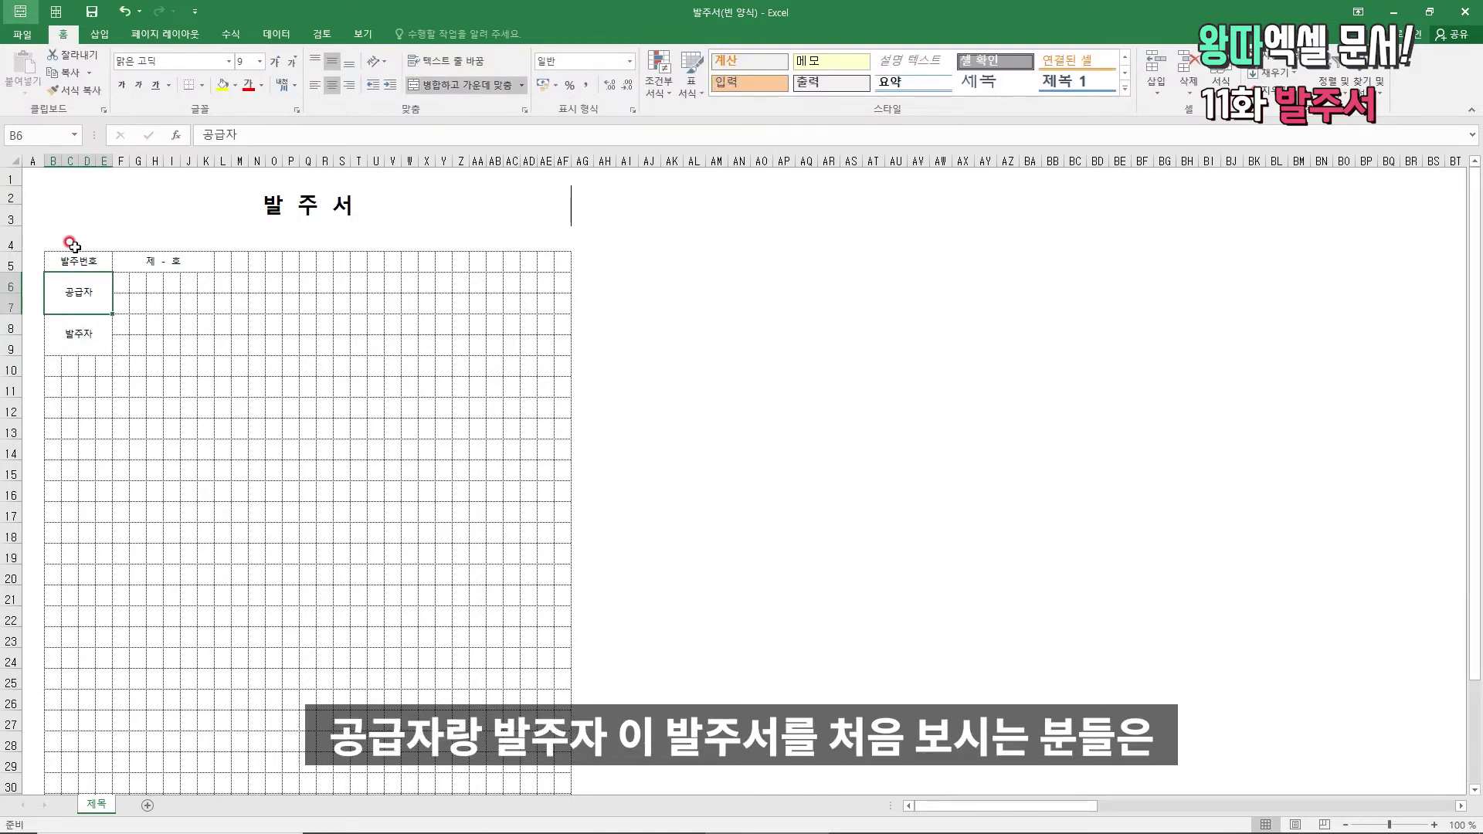
pyautogui.press('Down')
pyautogui.press('Up')
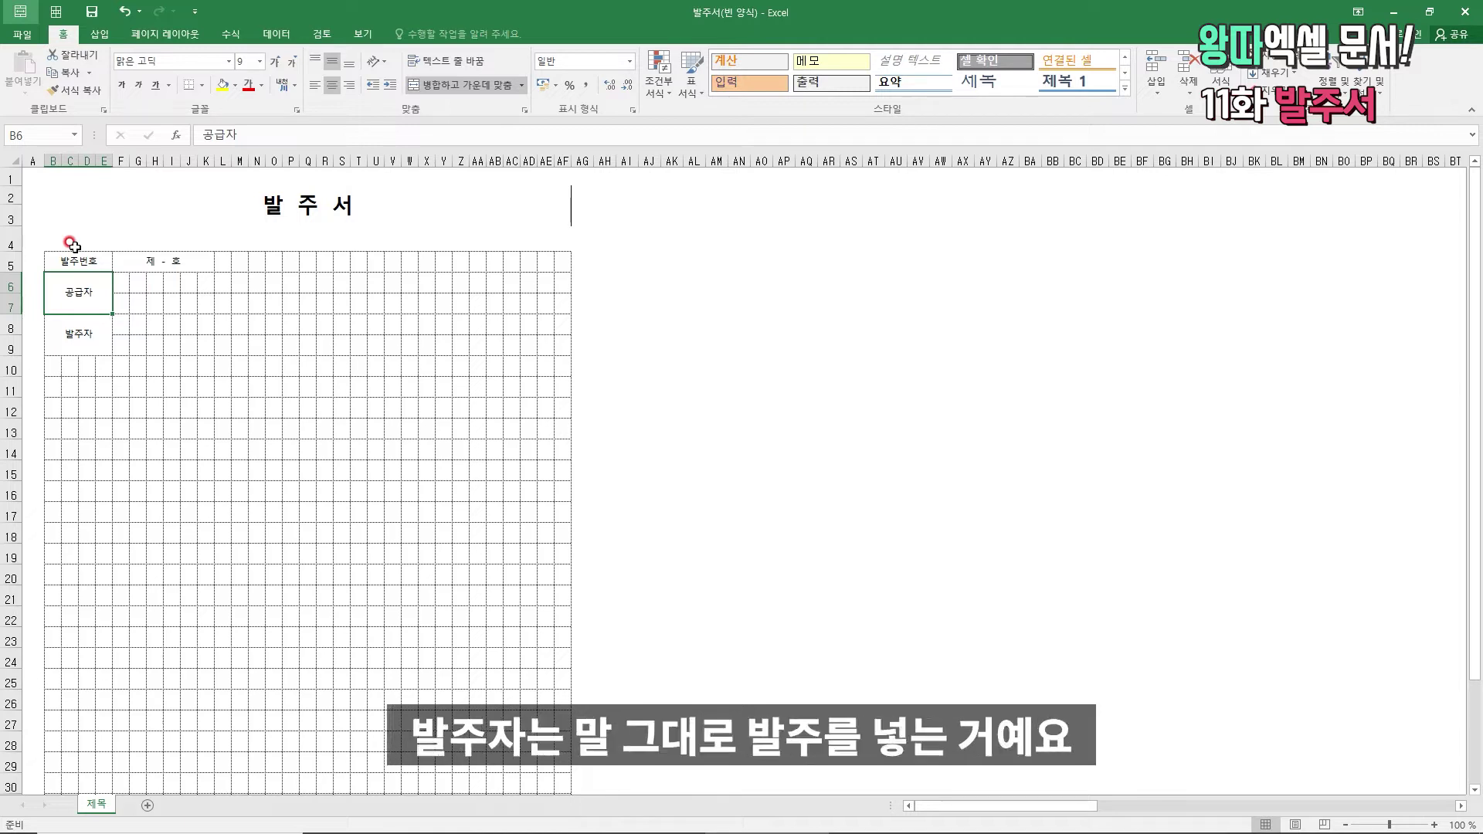
pyautogui.press('Down')
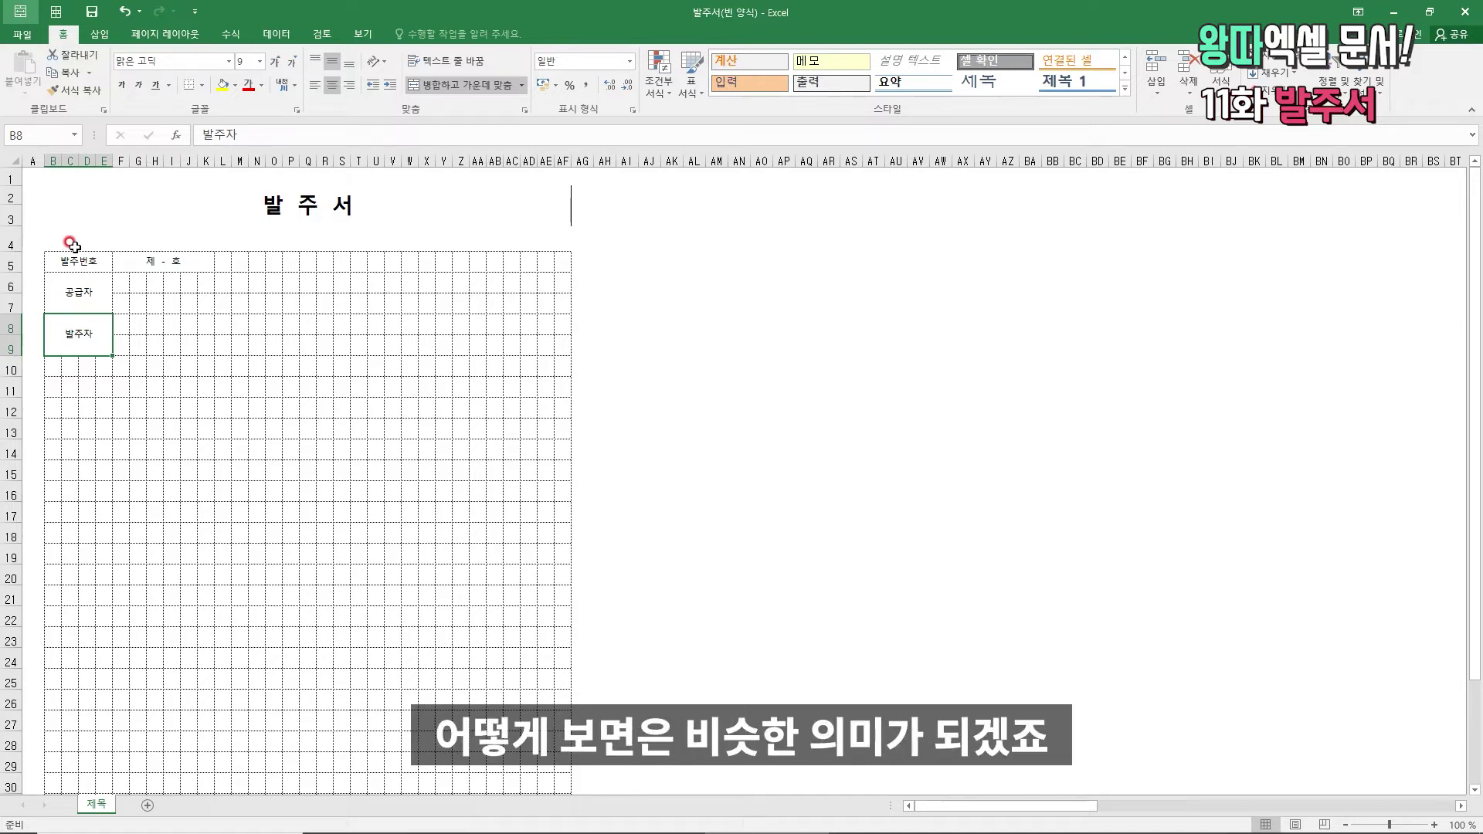
pyautogui.press('Up')
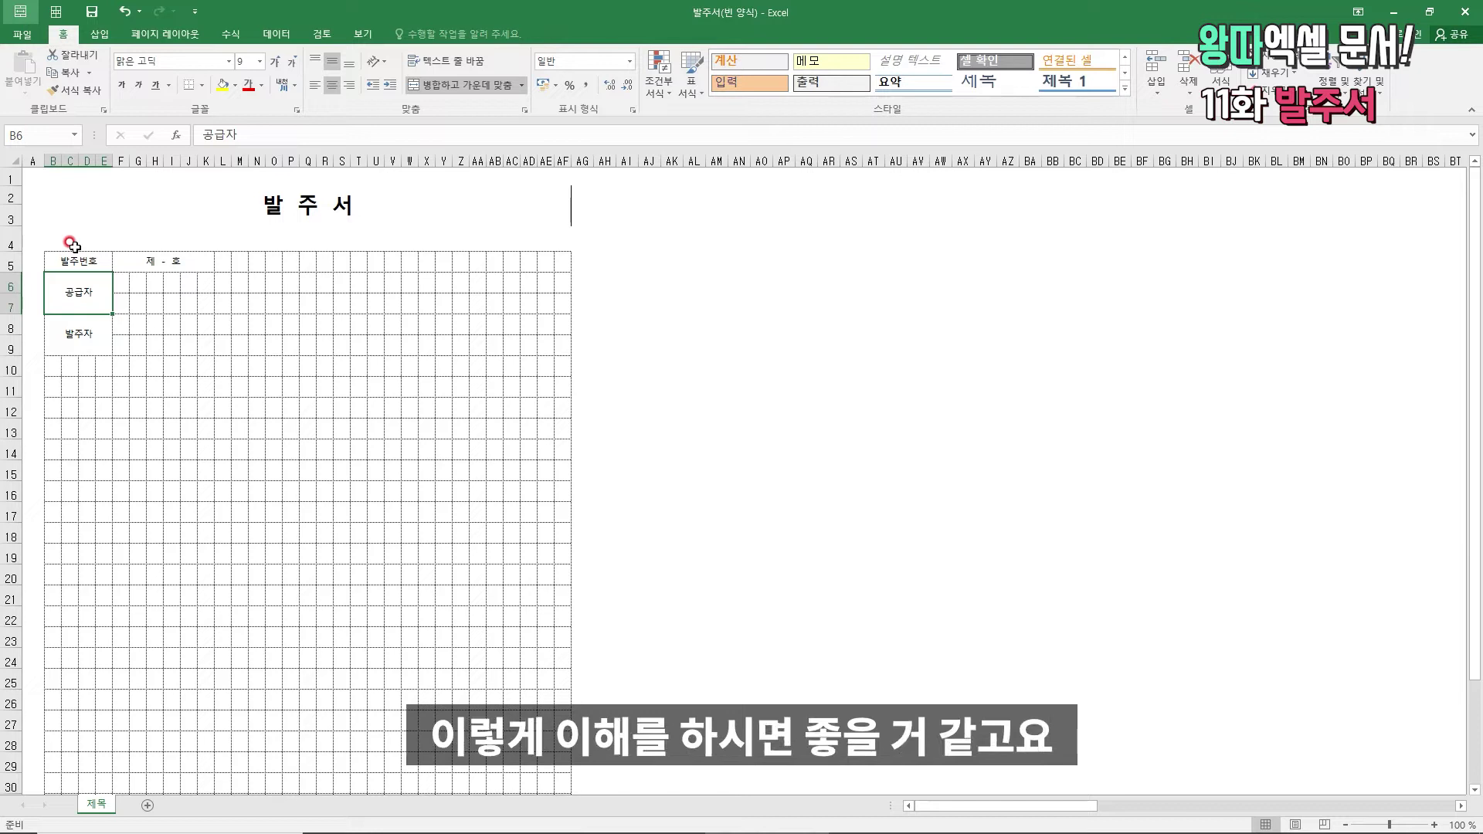
# - Merge F6:I6 and F7:I7 beside 공급자 and enter the labels 업체명 and 전화
pyautogui.press('Right')
pyautogui.press('Up')
pyautogui.hotkey('shift', 'Right')
pyautogui.hotkey('shift', 'Right')
pyautogui.hotkey('shift', 'Right')
pyautogui.hotkey('alt', '1')
pyautogui.write('업체명')
pyautogui.press('Return')
pyautogui.write('전화')
pyautogui.press('Return')
# - Merge J6:R6 beside the 업체명 label into one blank entry cell
pyautogui.press('Up')
pyautogui.press('Up')
pyautogui.press('Right')
pyautogui.hotkey('shift', 'Right')
pyautogui.hotkey('shift', 'Right')
pyautogui.hotkey('shift', 'Right')
pyautogui.hotkey('shift', 'Right')
pyautogui.hotkey('shift', 'Right')
pyautogui.hotkey('shift', 'Right')
pyautogui.hotkey('shift', 'Right')
pyautogui.hotkey('alt', '1')
pyautogui.press('Left')
pyautogui.press('Right')
pyautogui.press('Left')
pyautogui.press('Right')
pyautogui.hotkey('shift', 'Right')
pyautogui.hotkey('alt', '1')
pyautogui.hotkey('alt', '1')
# - Copy the 업체명 label with its blank entry cell (F6:R6) and paste it starting at S6
pyautogui.press('Left')
pyautogui.hotkey('shift', 'Right')
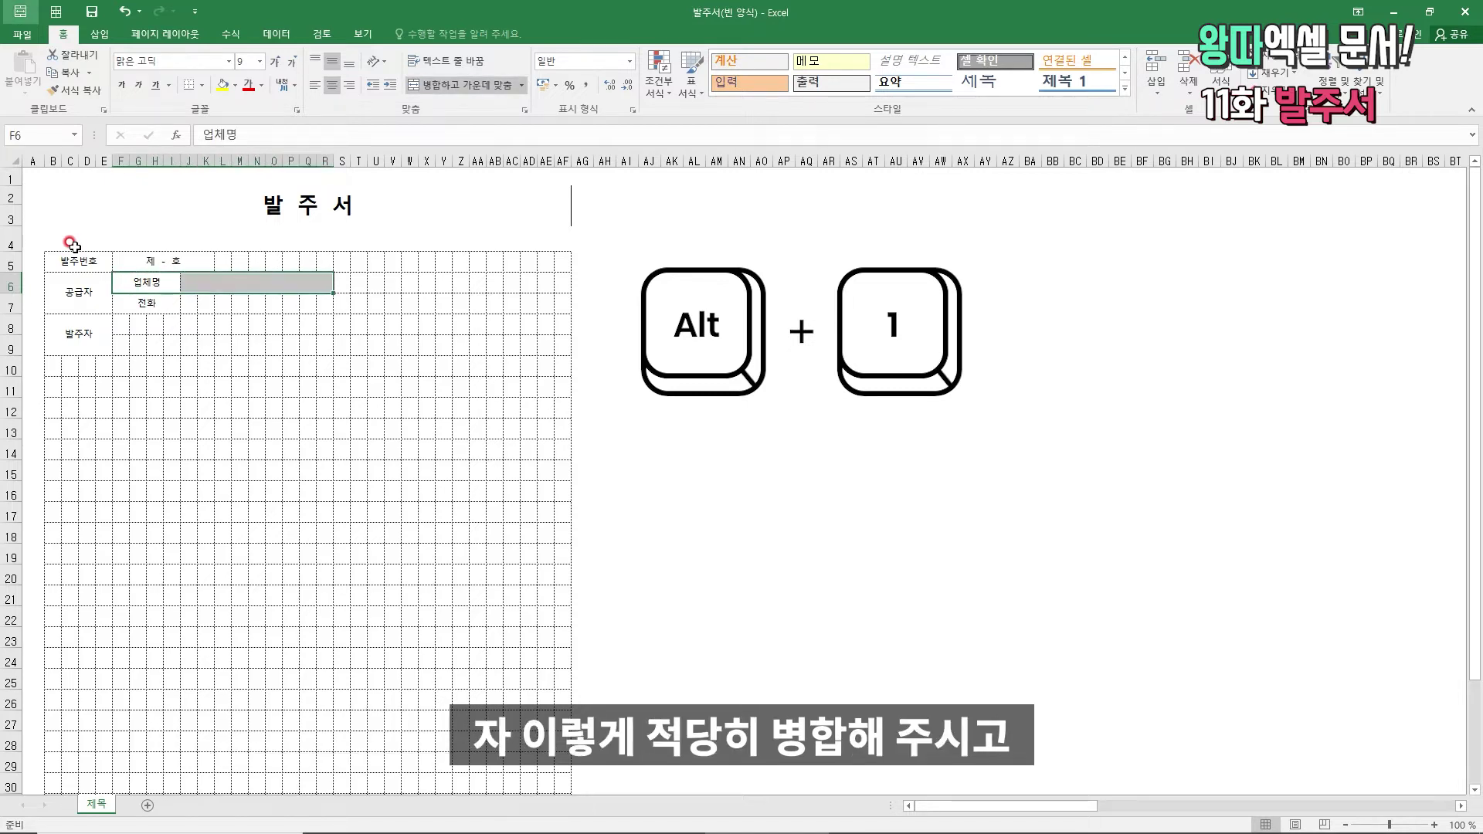
pyautogui.hotkey('ctrl', 'c')
pyautogui.press('Right')
pyautogui.press('Right')
pyautogui.press('Left')
pyautogui.press('Left')
pyautogui.press('Right')
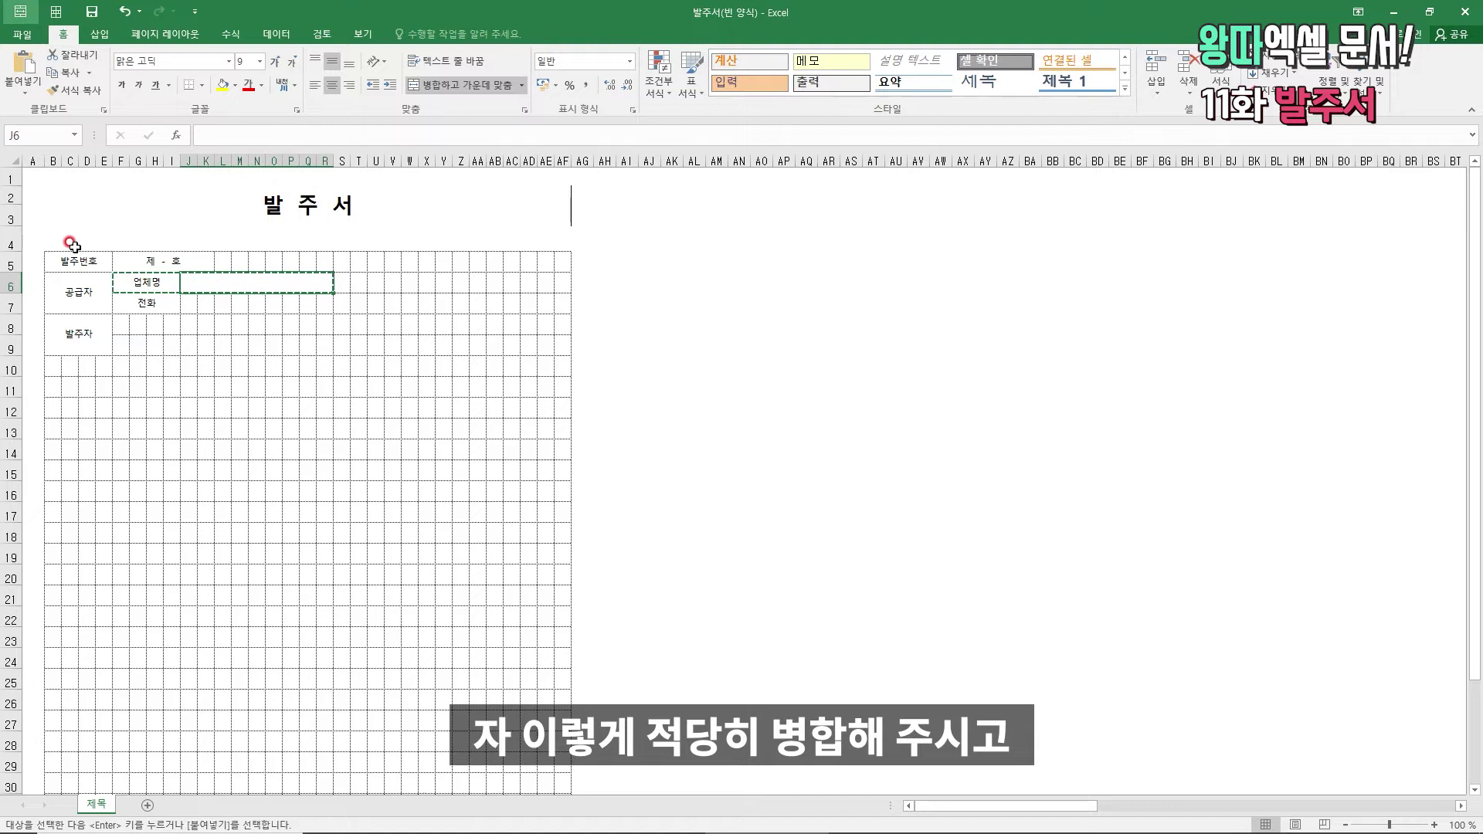
pyautogui.press('Left')
pyautogui.hotkey('shift', 'Right')
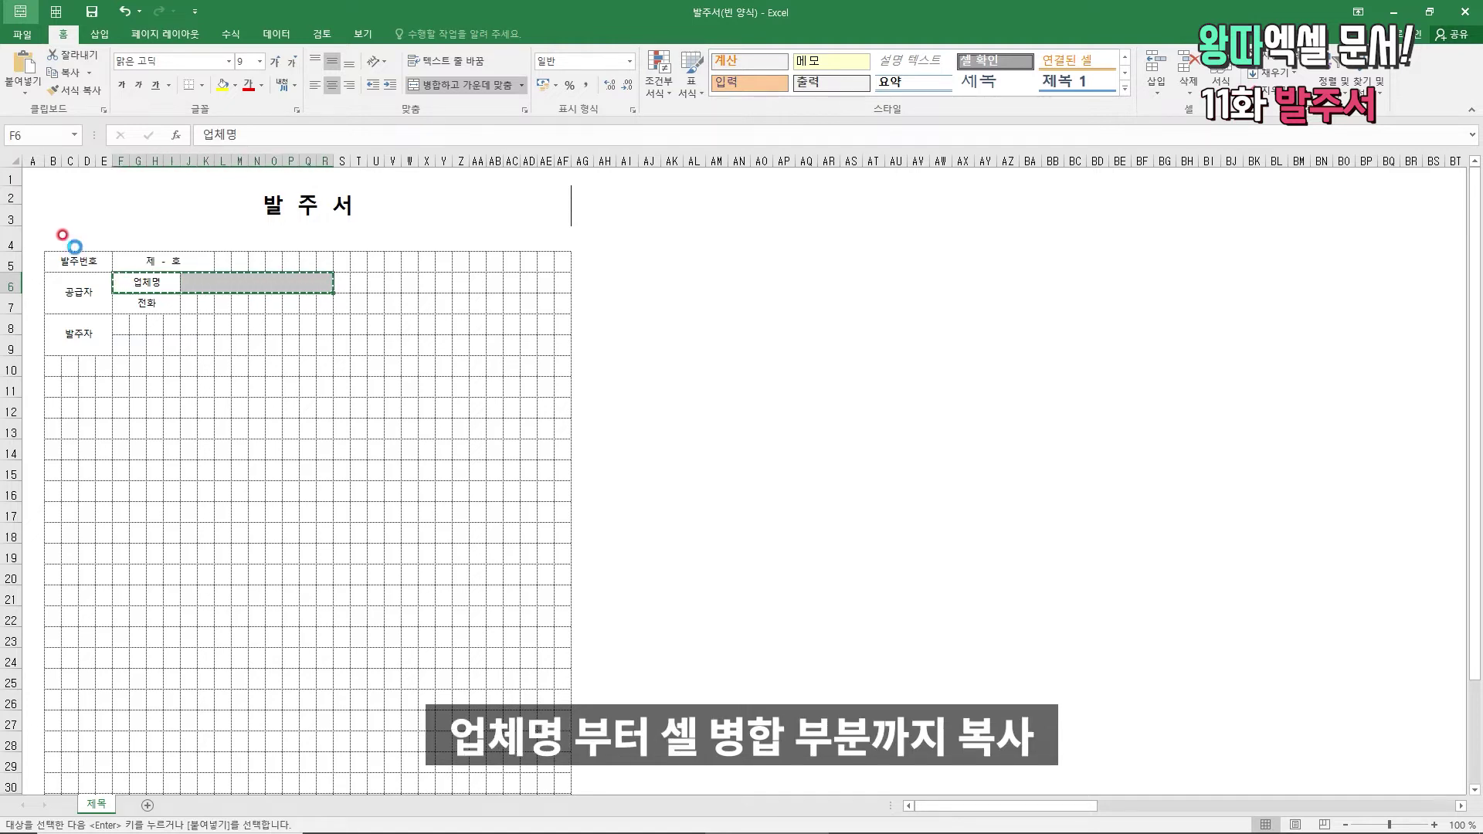
pyautogui.press('Right')
pyautogui.press('Right')
pyautogui.hotkey('ctrl', 'v')
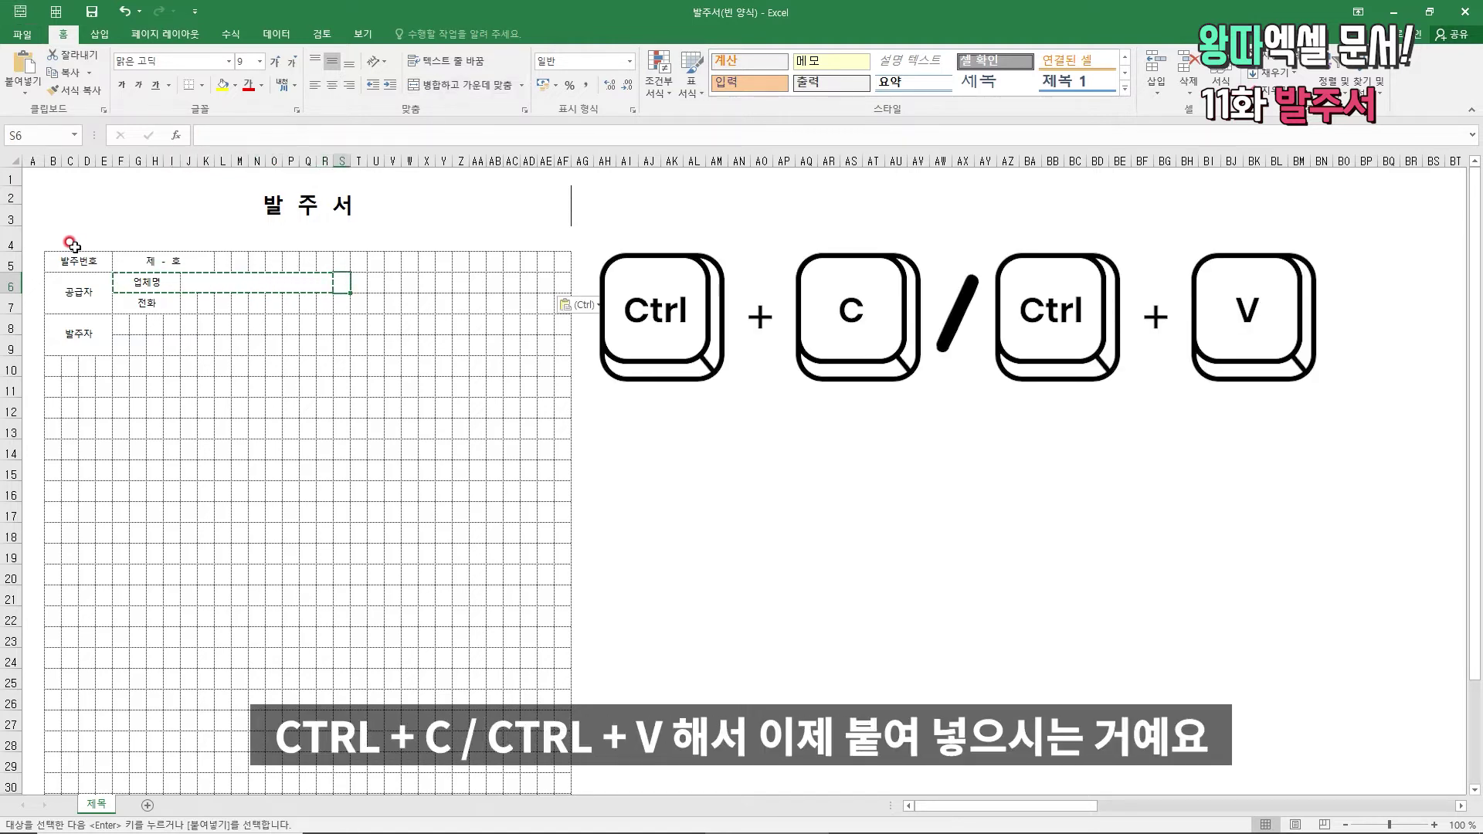
# - Merge W6:AF6 beside the copied 업체명 label into one blank entry cell reaching the form's edge
pyautogui.press('Up')
pyautogui.press('Down')
pyautogui.press('Escape')
pyautogui.press('Right')
pyautogui.hotkey('shift', 'Right')
pyautogui.hotkey('shift', 'Right')
pyautogui.hotkey('shift', 'Right')
pyautogui.hotkey('shift', 'Right')
pyautogui.hotkey('shift', 'Right')
pyautogui.hotkey('shift', 'Right')
pyautogui.hotkey('shift', 'Right')
pyautogui.hotkey('shift', 'Right')
pyautogui.hotkey('shift', 'Right')
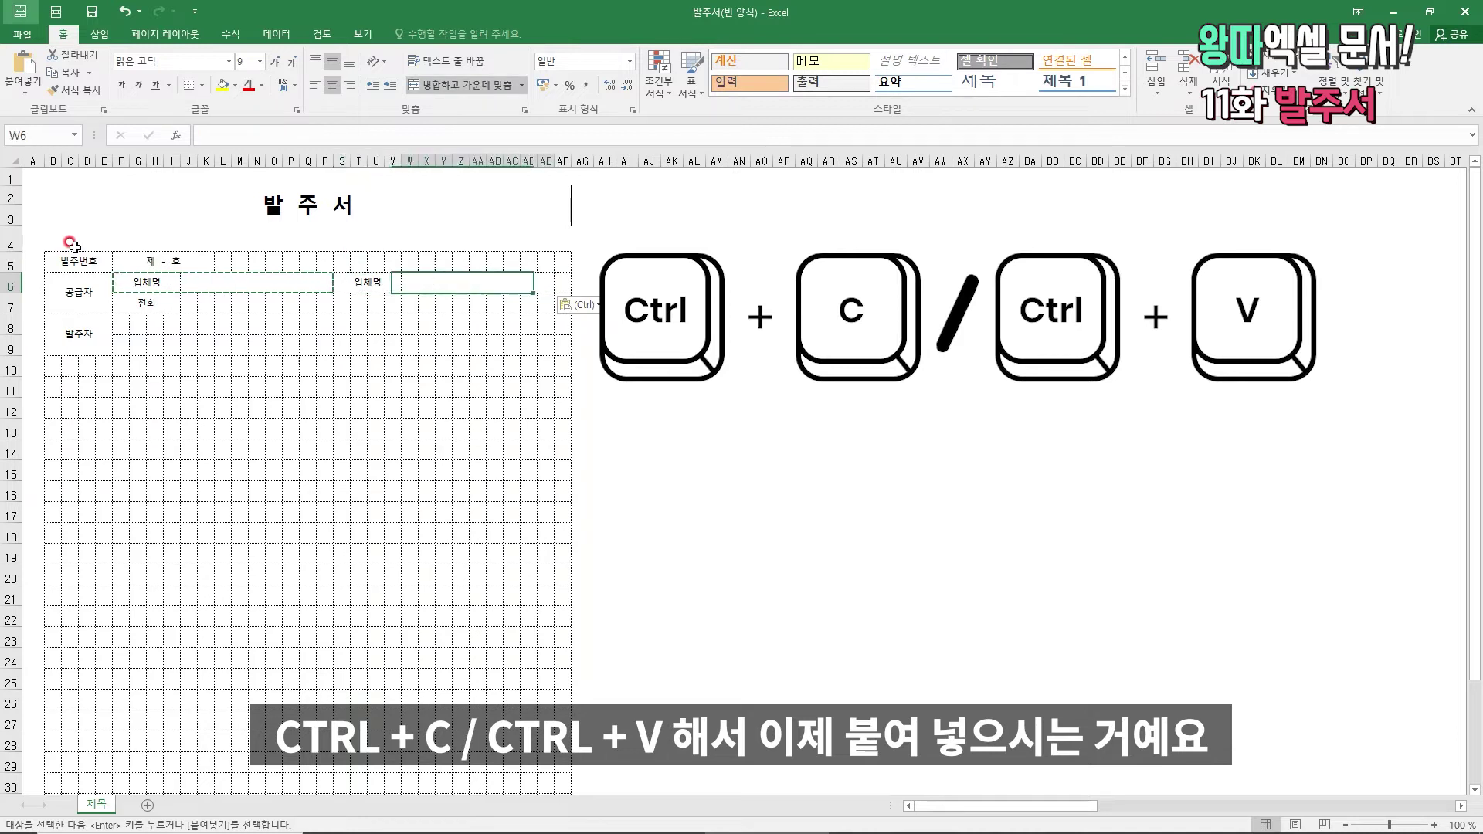
pyautogui.hotkey('alt', '1')
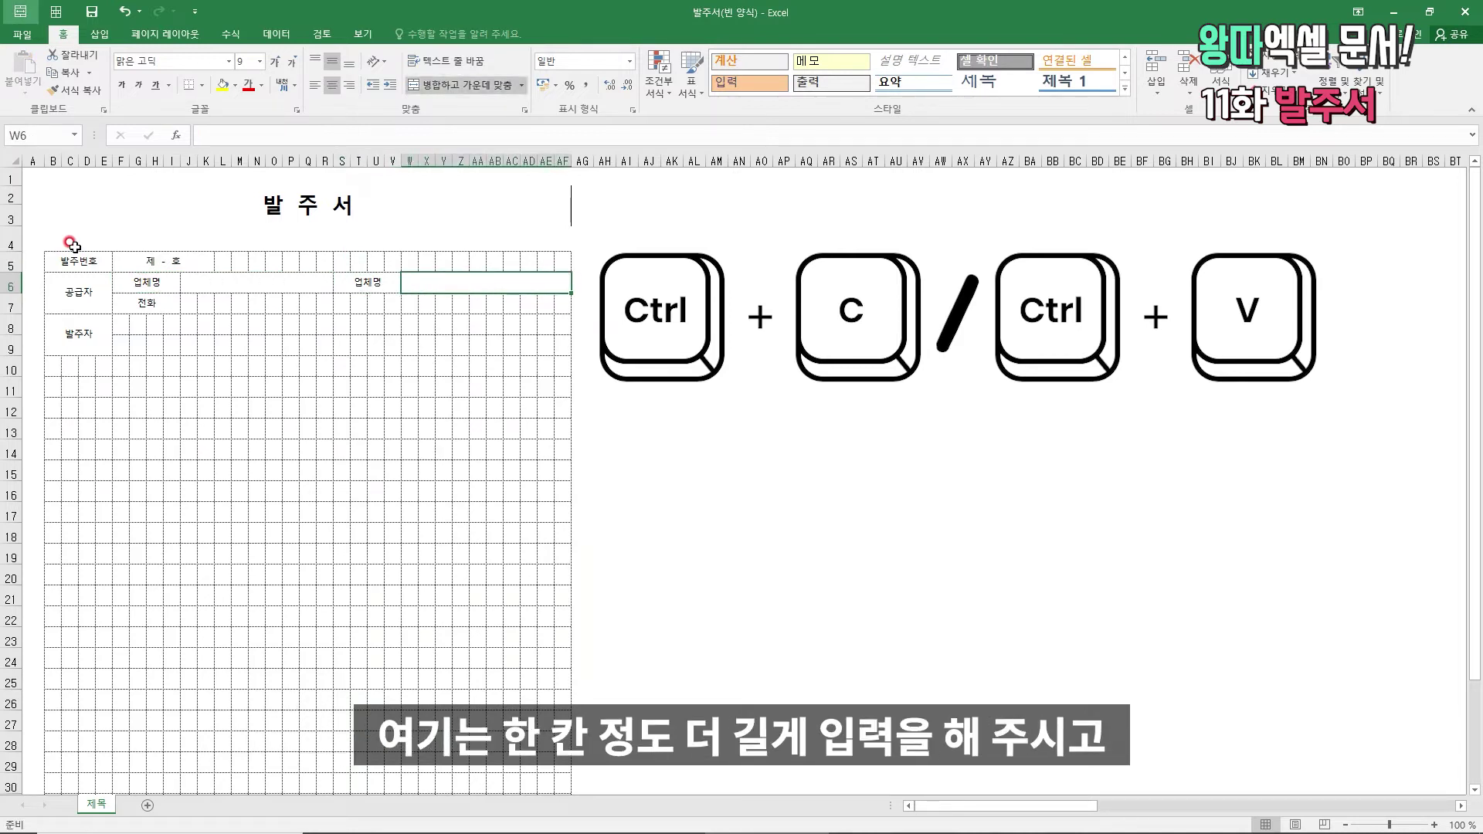
# - Change the copied 업체명 label in S6 to 대표자
pyautogui.press('Left')
pyautogui.press('Left')
pyautogui.press('Right')
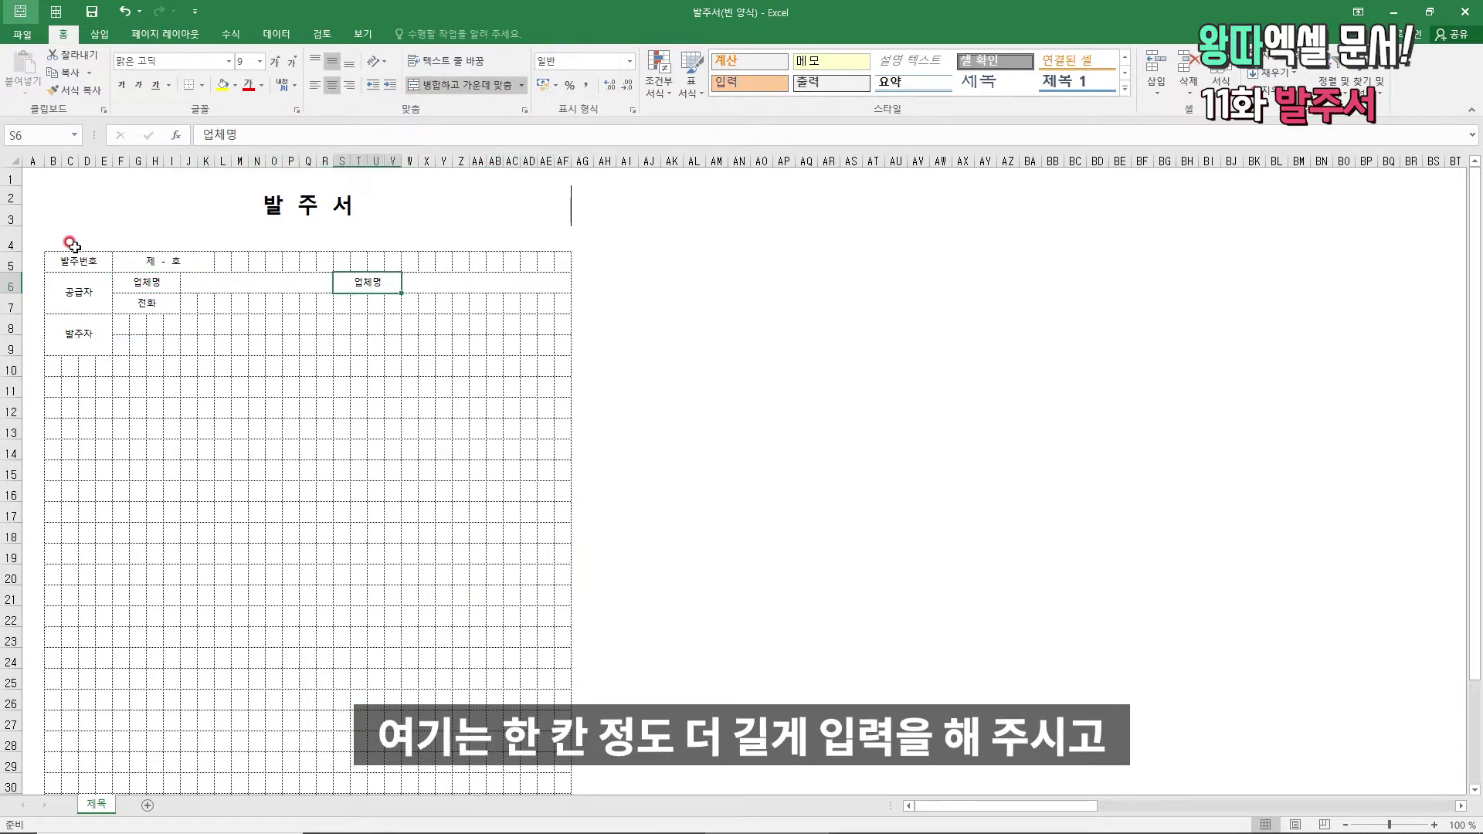
pyautogui.write('대표')
pyautogui.press('Return')
pyautogui.press('Up')
pyautogui.press('F2')
pyautogui.write('자')
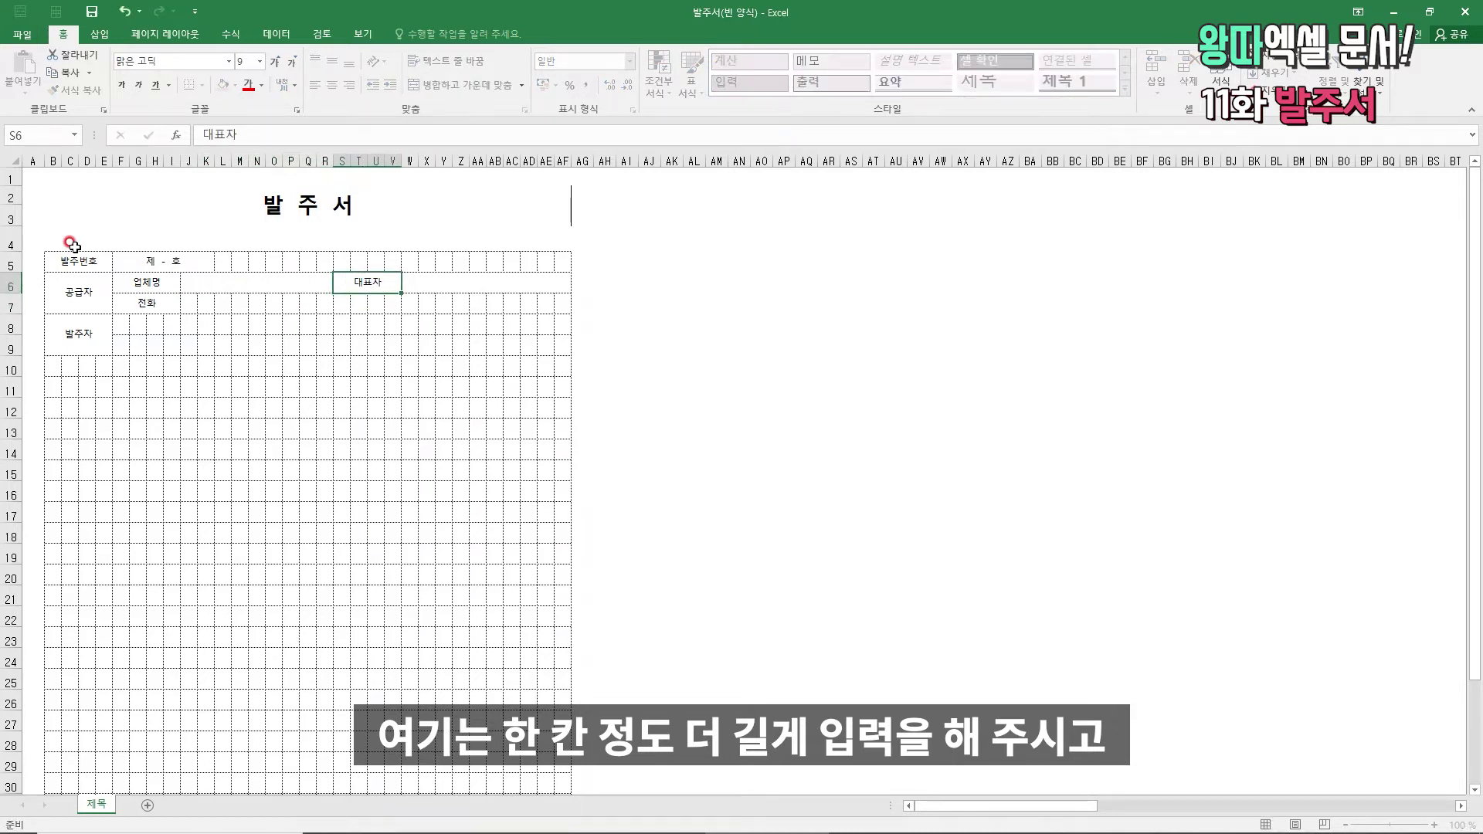
pyautogui.press('Return')
# - Copy the row 6 cells J6:AF6 with the 대표자 label and paste them into row 7 starting at J7
pyautogui.press('Up')
pyautogui.press('Left')
pyautogui.press('Left')
pyautogui.press('Down')
pyautogui.press('Right')
pyautogui.press('Up')
pyautogui.hotkey('shift', 'Right')
pyautogui.hotkey('shift', 'Right')
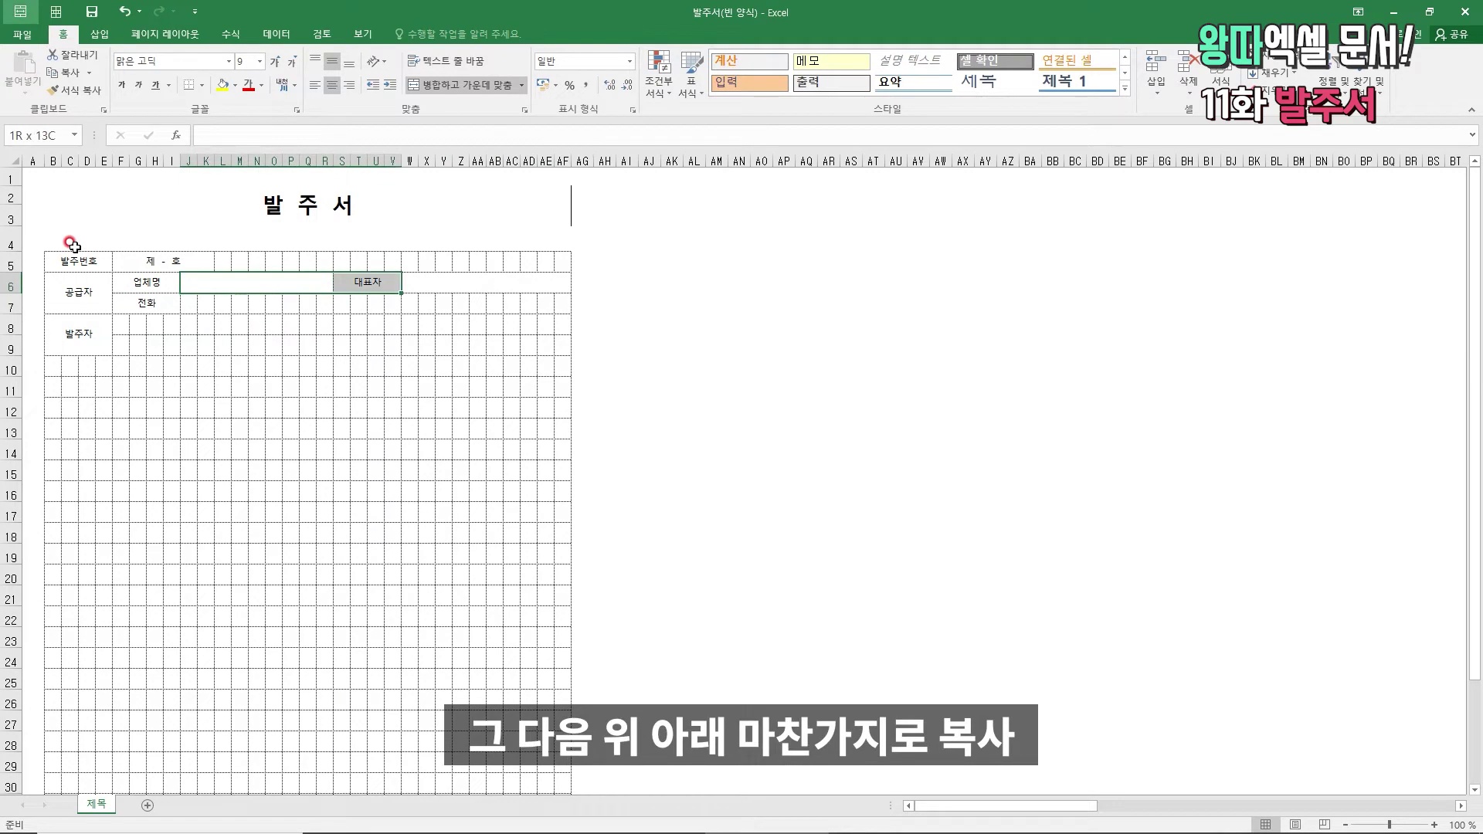
pyautogui.hotkey('ctrl', 'c')
pyautogui.press('Down')
pyautogui.hotkey('ctrl', 'v')
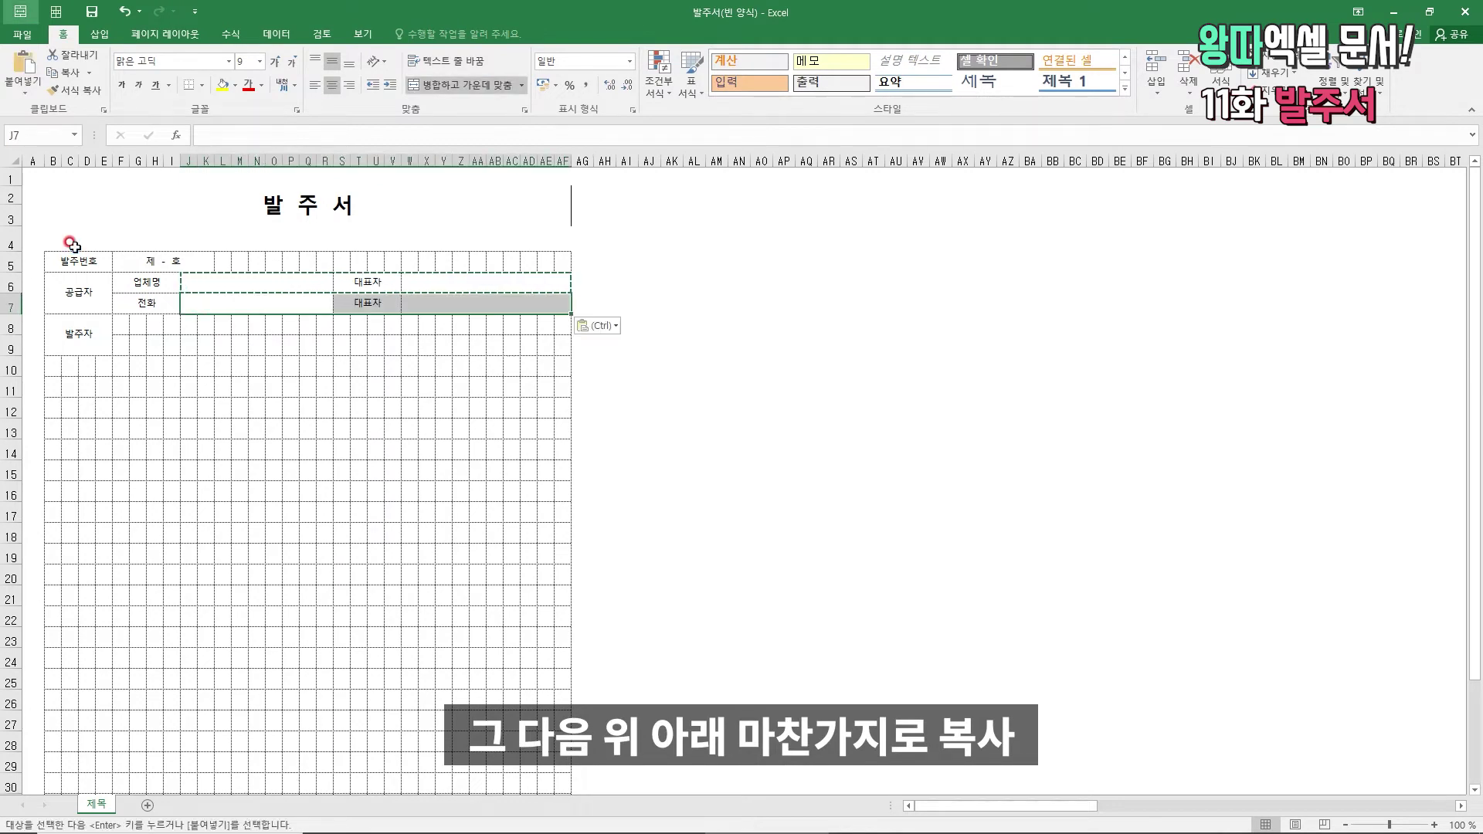
pyautogui.press('Up')
pyautogui.press('Left')
pyautogui.press('Escape')
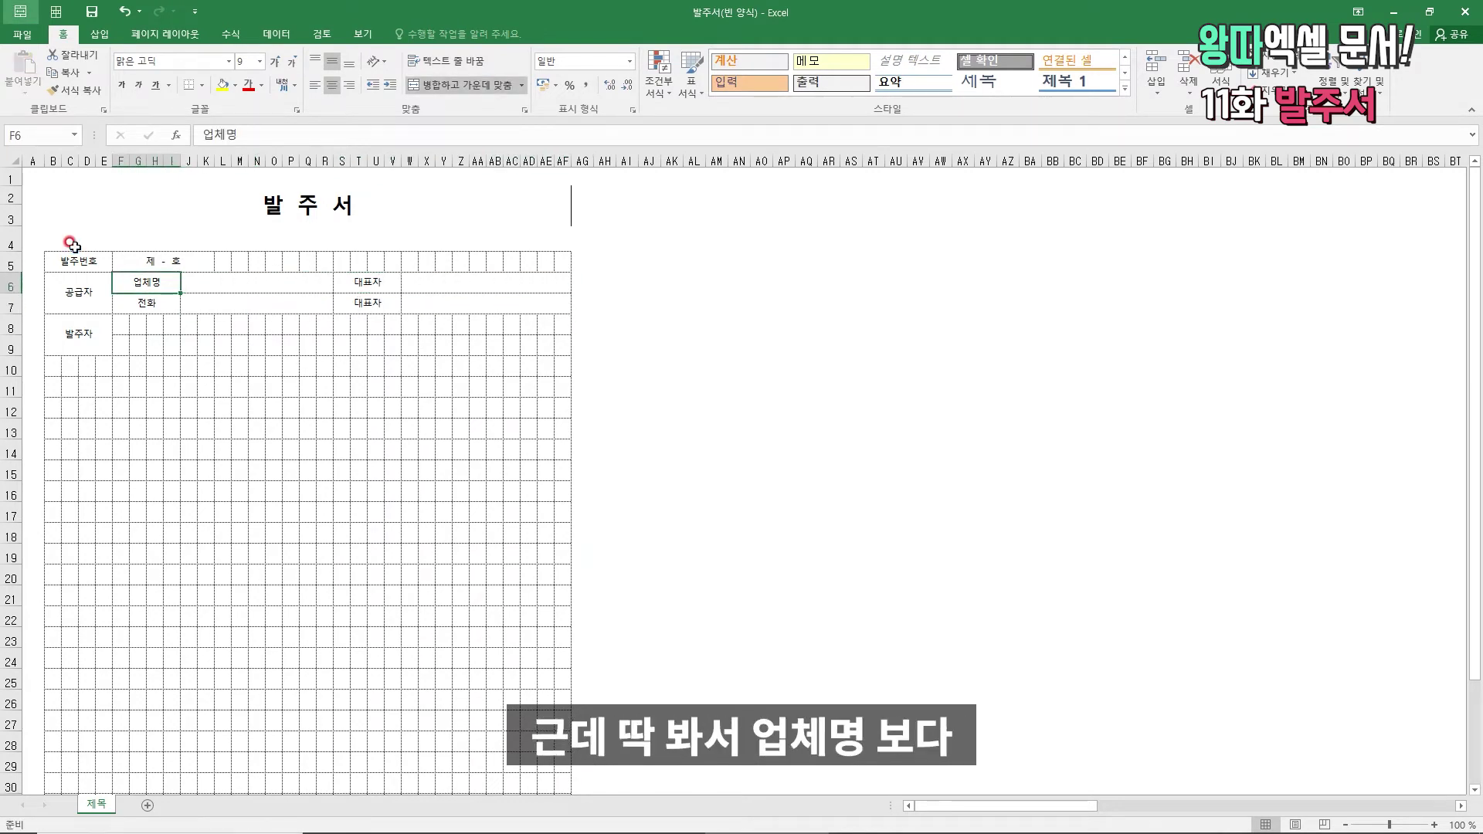
# - Clear both 대표자 labels from S6:V7 and unmerge those cells
pyautogui.press('Right')
pyautogui.press('Right')
pyautogui.press('Right')
pyautogui.press('Left')
pyautogui.press('Left')
pyautogui.press('Right')
pyautogui.press('Left')
pyautogui.press('Right')
pyautogui.hotkey('shift', 'Down')
pyautogui.press('Delete')
pyautogui.press('Left')
pyautogui.press('Right')
pyautogui.hotkey('shift', 'Down')
pyautogui.hotkey('alt', '1')
# - Widen the entry cells beside 업체명 and 전화 by one column, merging J6:S6 and J7:S7
pyautogui.press('Left')
pyautogui.hotkey('shift', 'Right')
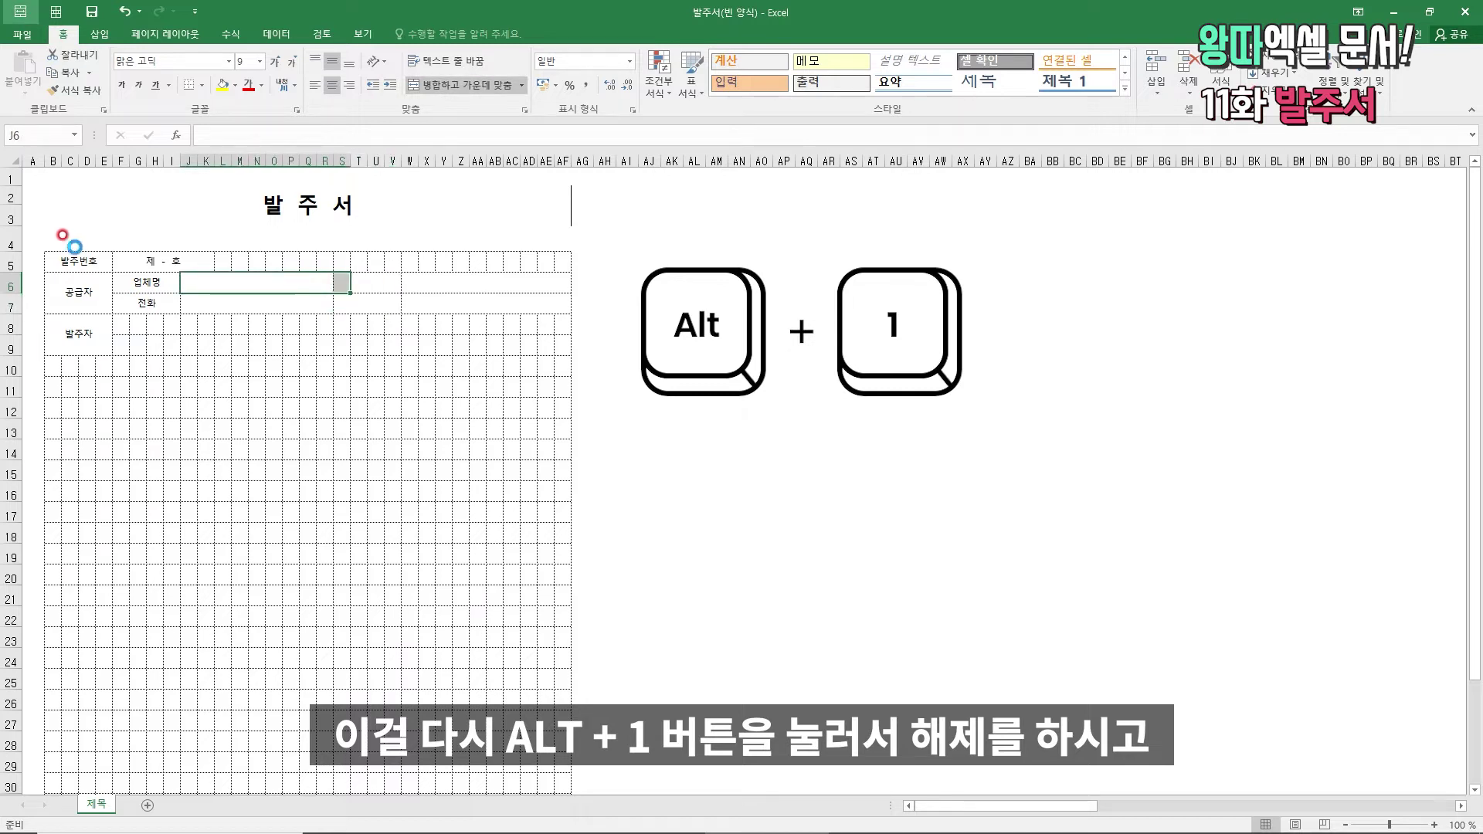
pyautogui.hotkey('alt', '1')
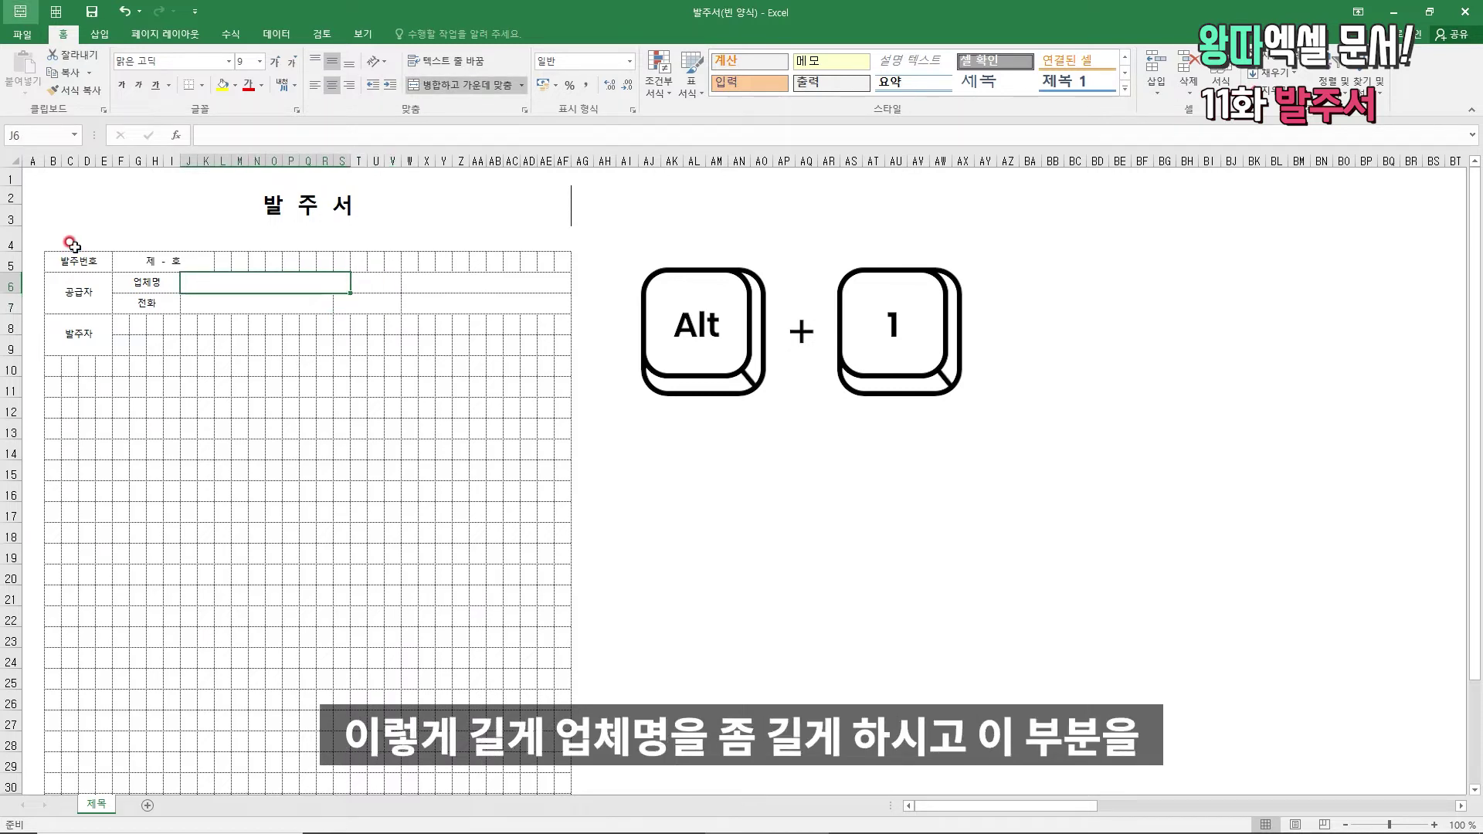
pyautogui.press('Down')
pyautogui.hotkey('shift', 'Right')
pyautogui.hotkey('alt', '1')
# - Unmerge the blank entry cells W6:AF7 in the supplier section
pyautogui.press('Up')
pyautogui.press('Right')
pyautogui.press('Right')
pyautogui.press('Right')
pyautogui.press('Right')
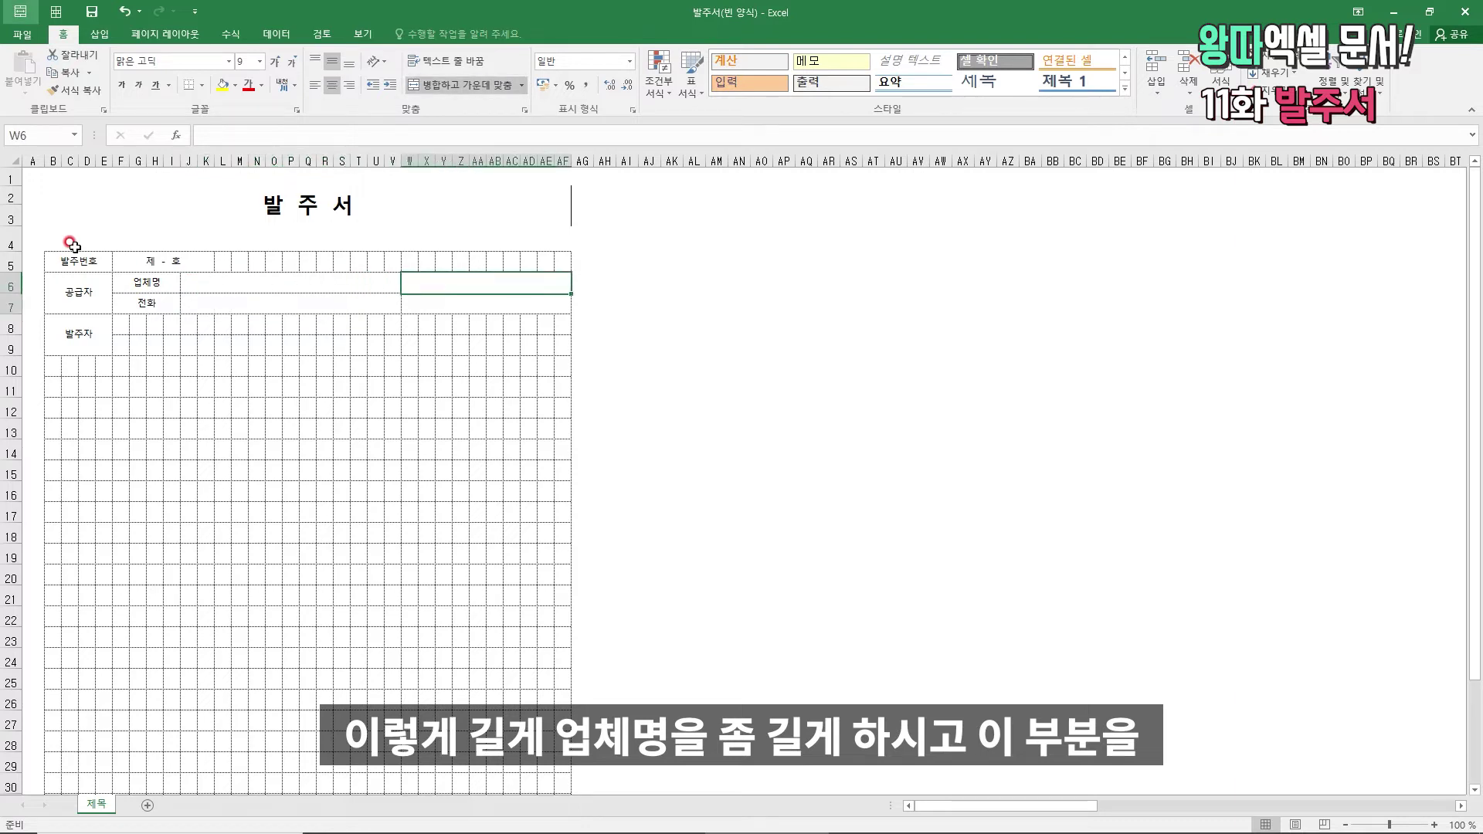
pyautogui.hotkey('shift', 'Down')
pyautogui.hotkey('alt', '1')
# - Merge T6:W6 and T7:W7 into two label cells beside the widened entry cells
pyautogui.press('Left')
pyautogui.press('Left')
pyautogui.press('Left')
pyautogui.press('Left')
pyautogui.press('Right')
pyautogui.hotkey('shift', 'Right')
pyautogui.hotkey('shift', 'Right')
pyautogui.hotkey('shift', 'Right')
pyautogui.hotkey('alt', '1')
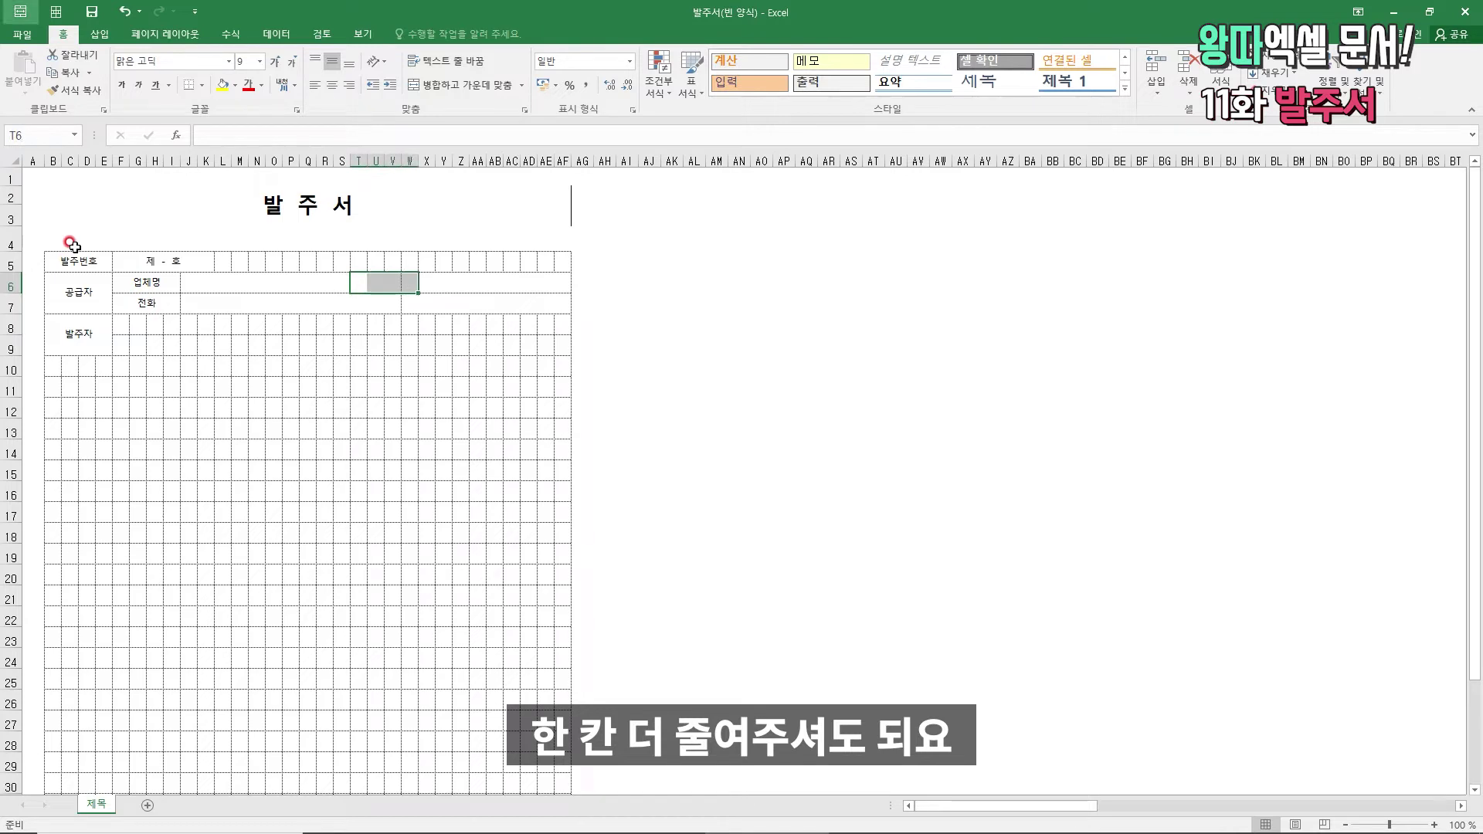
pyautogui.hotkey('alt', '1')
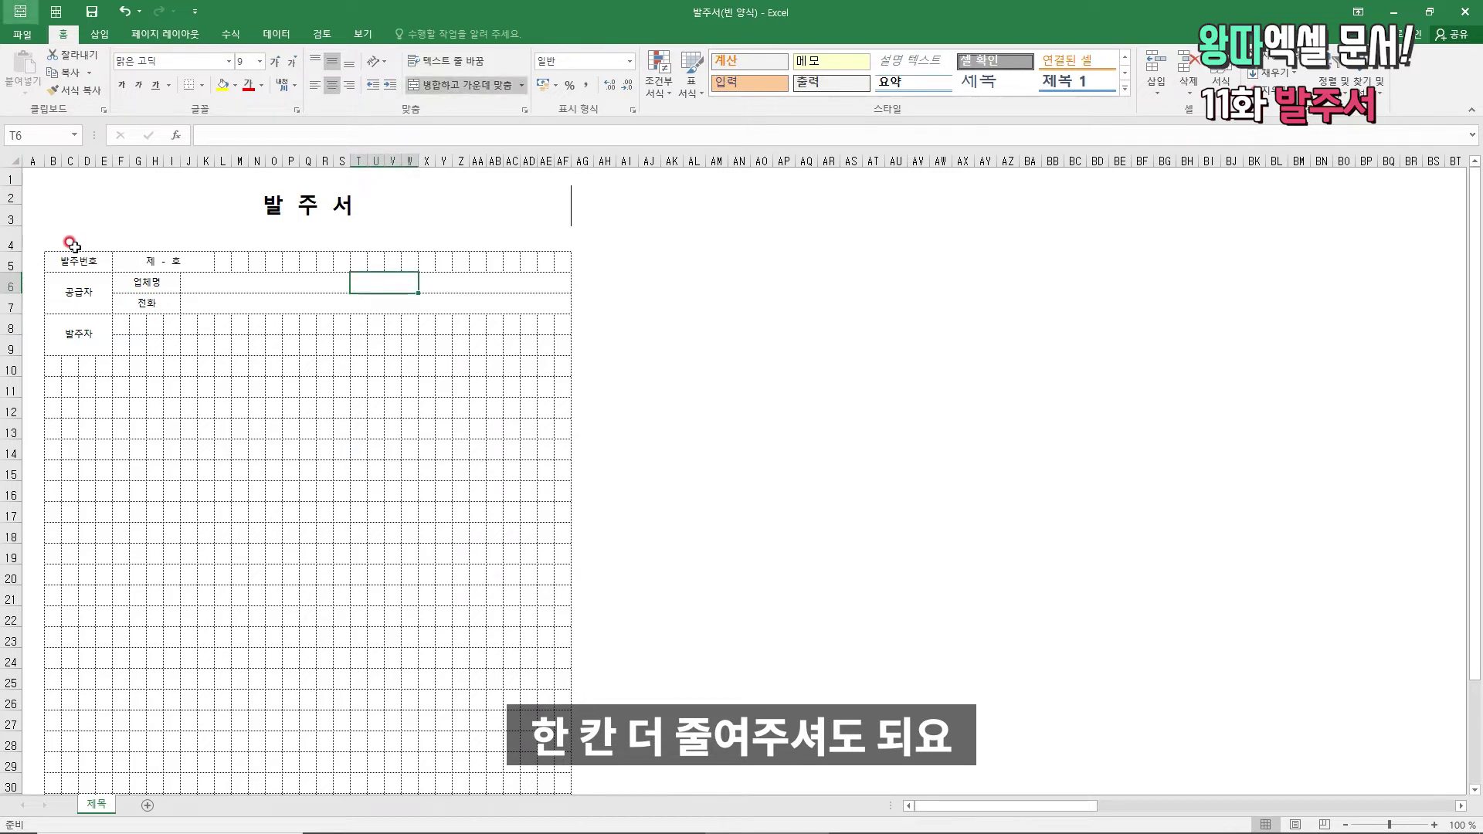
# - Enter the label 대표자 in T6 and 팩스번호 in T7
pyautogui.write('대표자')
pyautogui.press('Return')
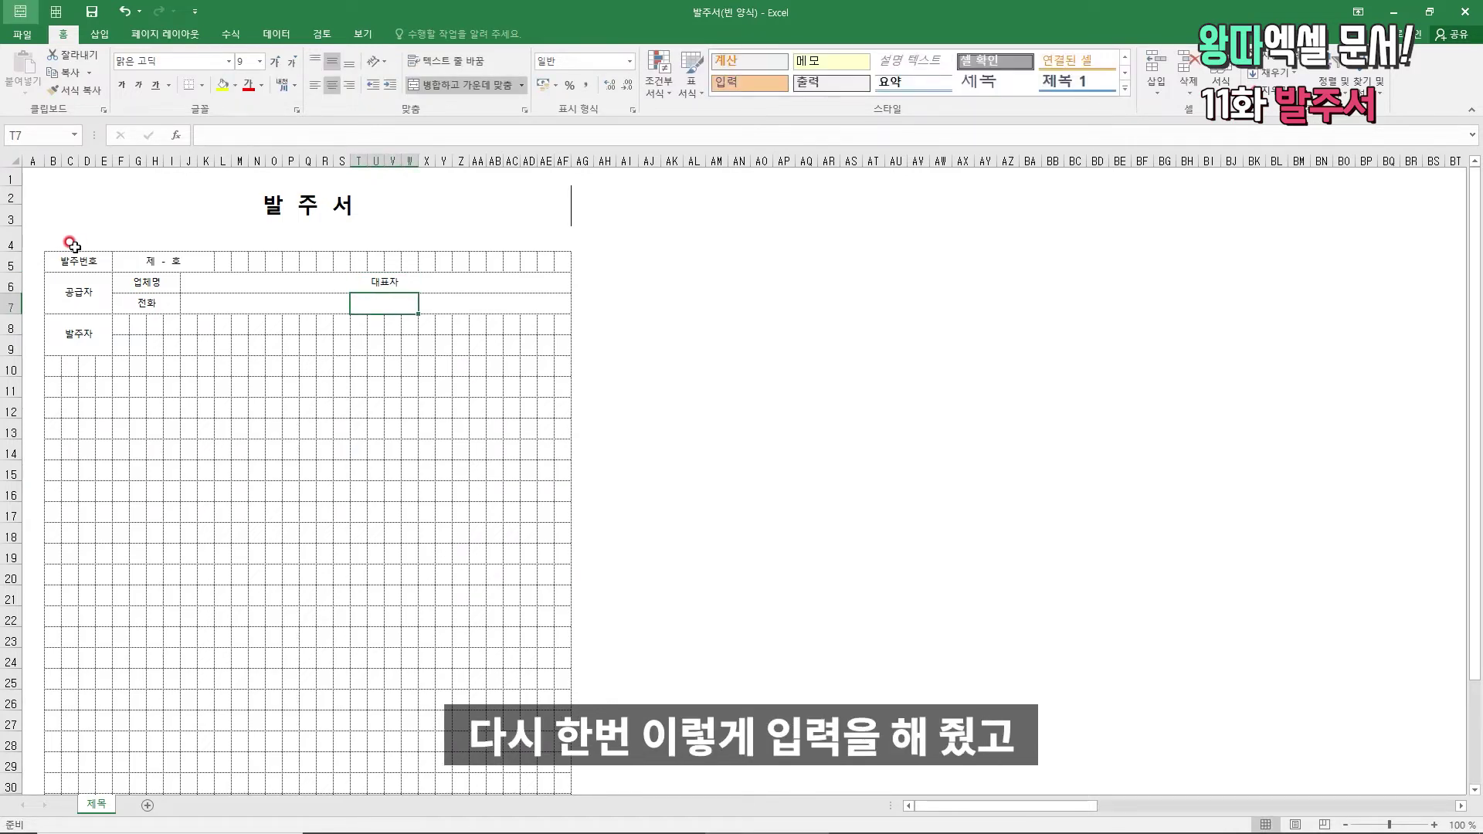
pyautogui.write('팩스번호')
# - Merge X6:AF6 beside 대표자 and X7:AF7 beside 팩스번호 into blank entry cells
pyautogui.press('Left')
pyautogui.press('Left')
pyautogui.press('Left')
pyautogui.press('Up')
pyautogui.press('Down')
pyautogui.press('Right')
pyautogui.hotkey('shift', 'Down')
pyautogui.hotkey('shift', 'Right')
pyautogui.hotkey('shift', 'Right')
pyautogui.hotkey('shift', 'Right')
pyautogui.hotkey('shift', 'Right')
pyautogui.hotkey('shift', 'Right')
pyautogui.press('Right')
pyautogui.press('Right')
pyautogui.press('Right')
pyautogui.hotkey('shift', 'Right')
pyautogui.hotkey('shift', 'Right')
pyautogui.hotkey('shift', 'Right')
pyautogui.hotkey('shift', 'Right')
pyautogui.hotkey('shift', 'Right')
pyautogui.hotkey('shift', 'Right')
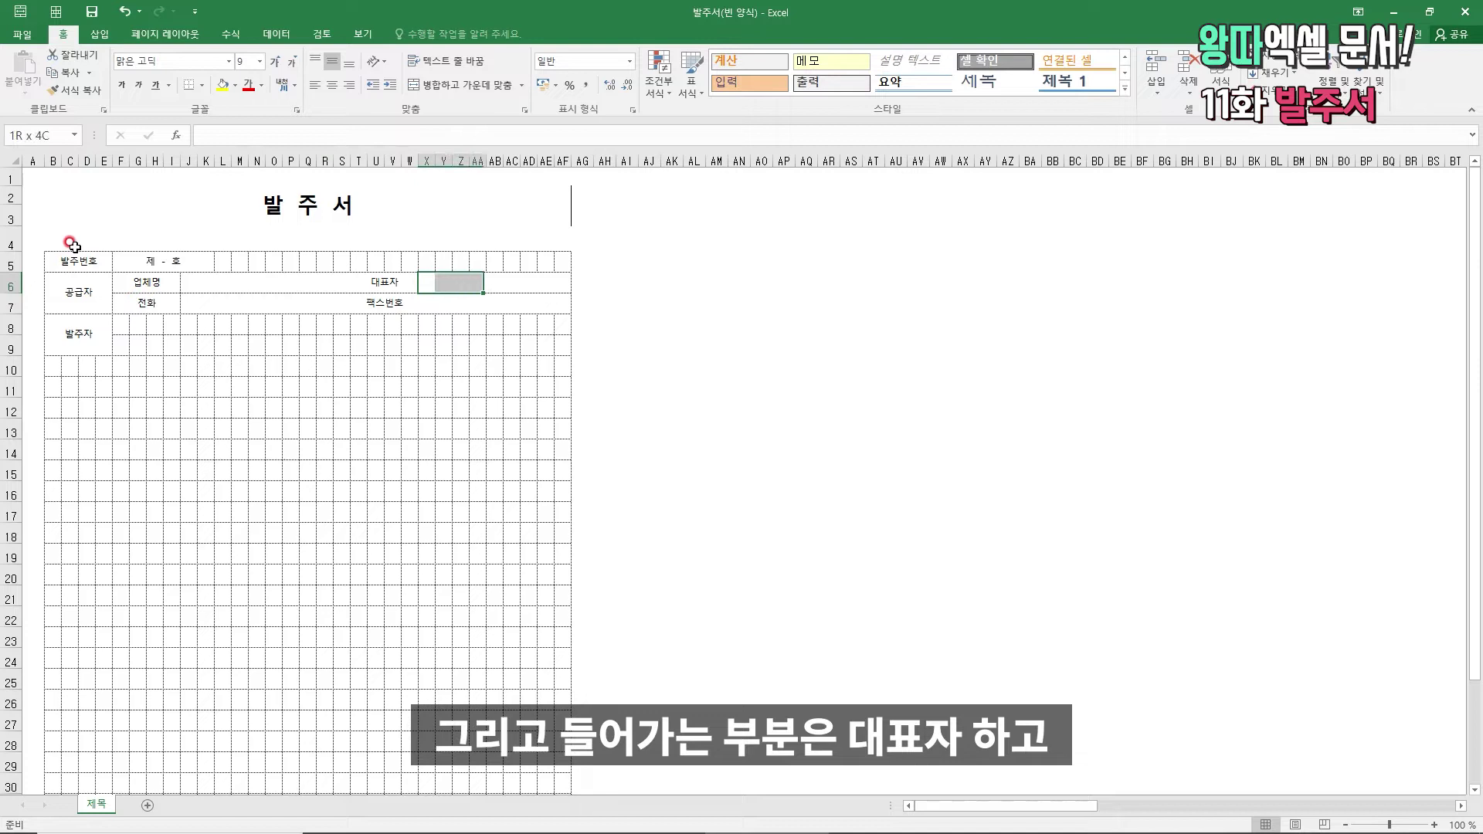
pyautogui.hotkey('shift', 'Right')
pyautogui.hotkey('shift', 'Right')
pyautogui.hotkey('alt', 'h')
pyautogui.press('m')
pyautogui.press('c')
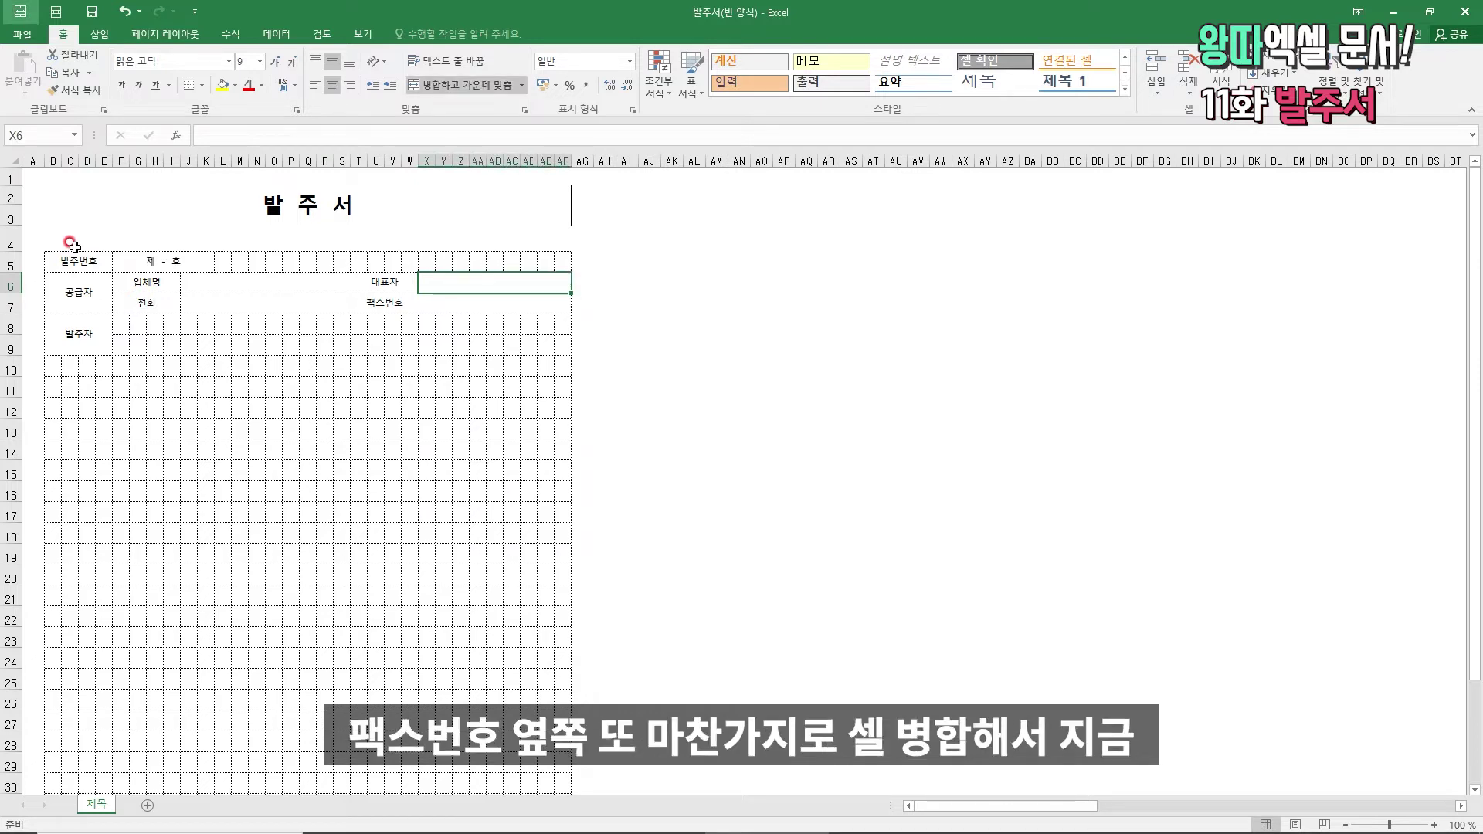
pyautogui.press('F2')
pyautogui.press('Escape')
# - Copy the supplier fields F6:AF7 and paste them into the 발주자 section starting at F8
pyautogui.press('Left')
pyautogui.press('Left')
pyautogui.press('Left')
pyautogui.hotkey('shift', 'Down')
pyautogui.hotkey('shift', 'Right')
pyautogui.hotkey('shift', 'Right')
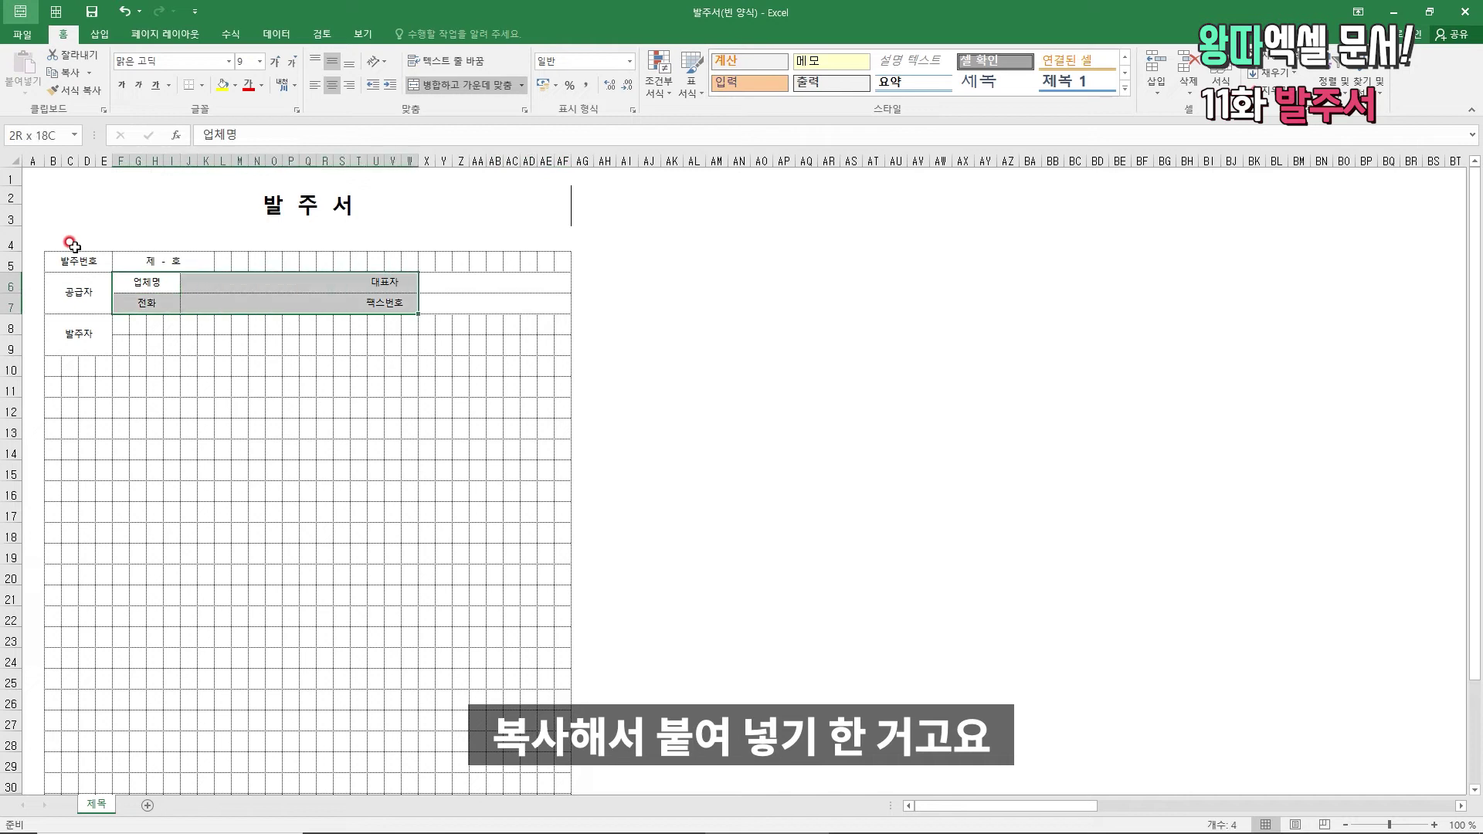
pyautogui.hotkey('shift', 'Right')
pyautogui.hotkey('ctrl', 'c')
pyautogui.press('Down')
pyautogui.press('Down')
pyautogui.press('Right')
pyautogui.press('Right')
pyautogui.press('Left')
pyautogui.press('Left')
pyautogui.hotkey('ctrl', 'v')
pyautogui.press('ctrl')
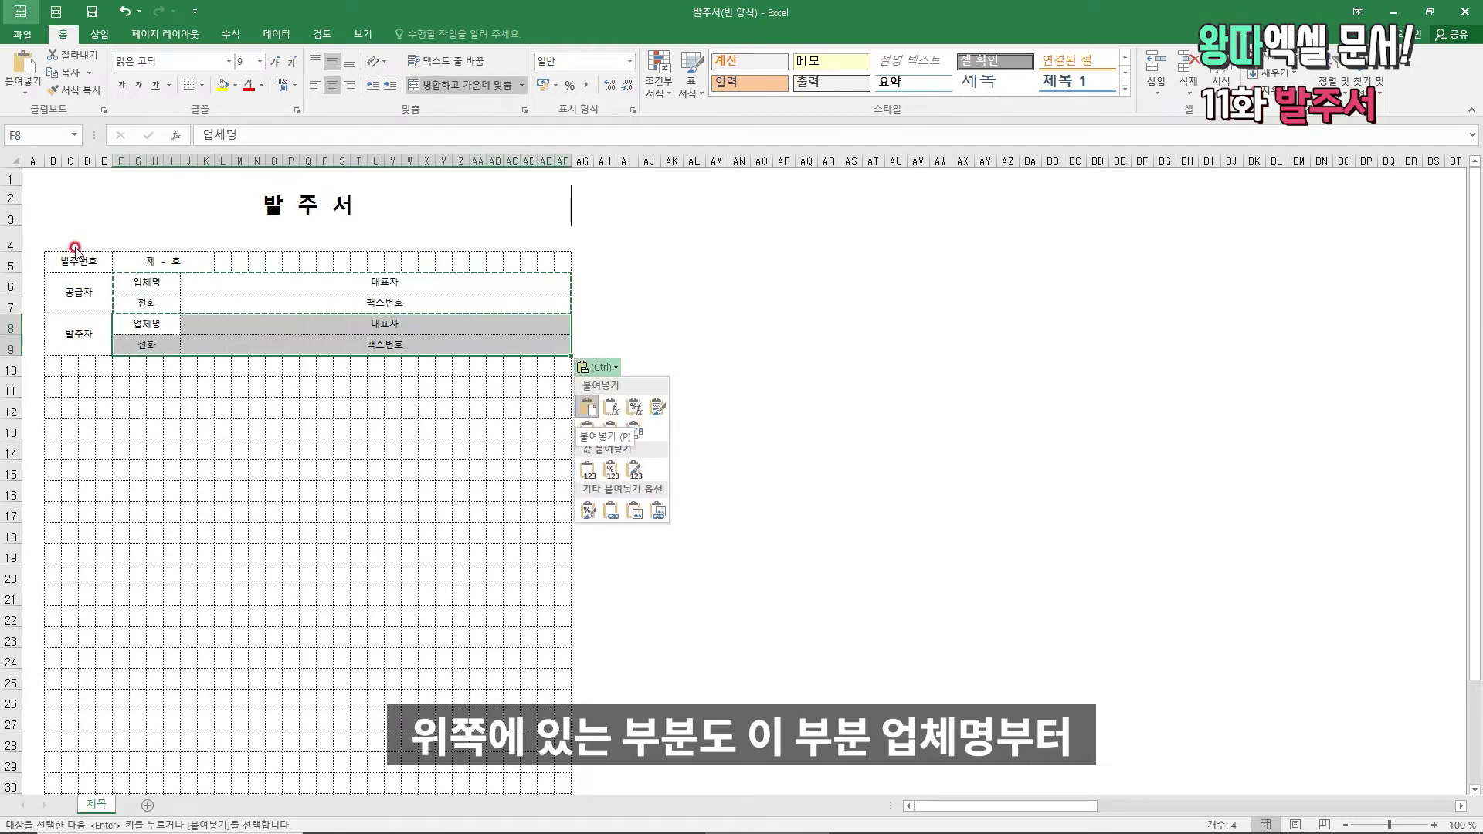
pyautogui.press('Escape')
# - Change the 대표자 label in the 발주자 section's first row to 담당자
pyautogui.press('Up')
pyautogui.press('Up')
pyautogui.press('Left')
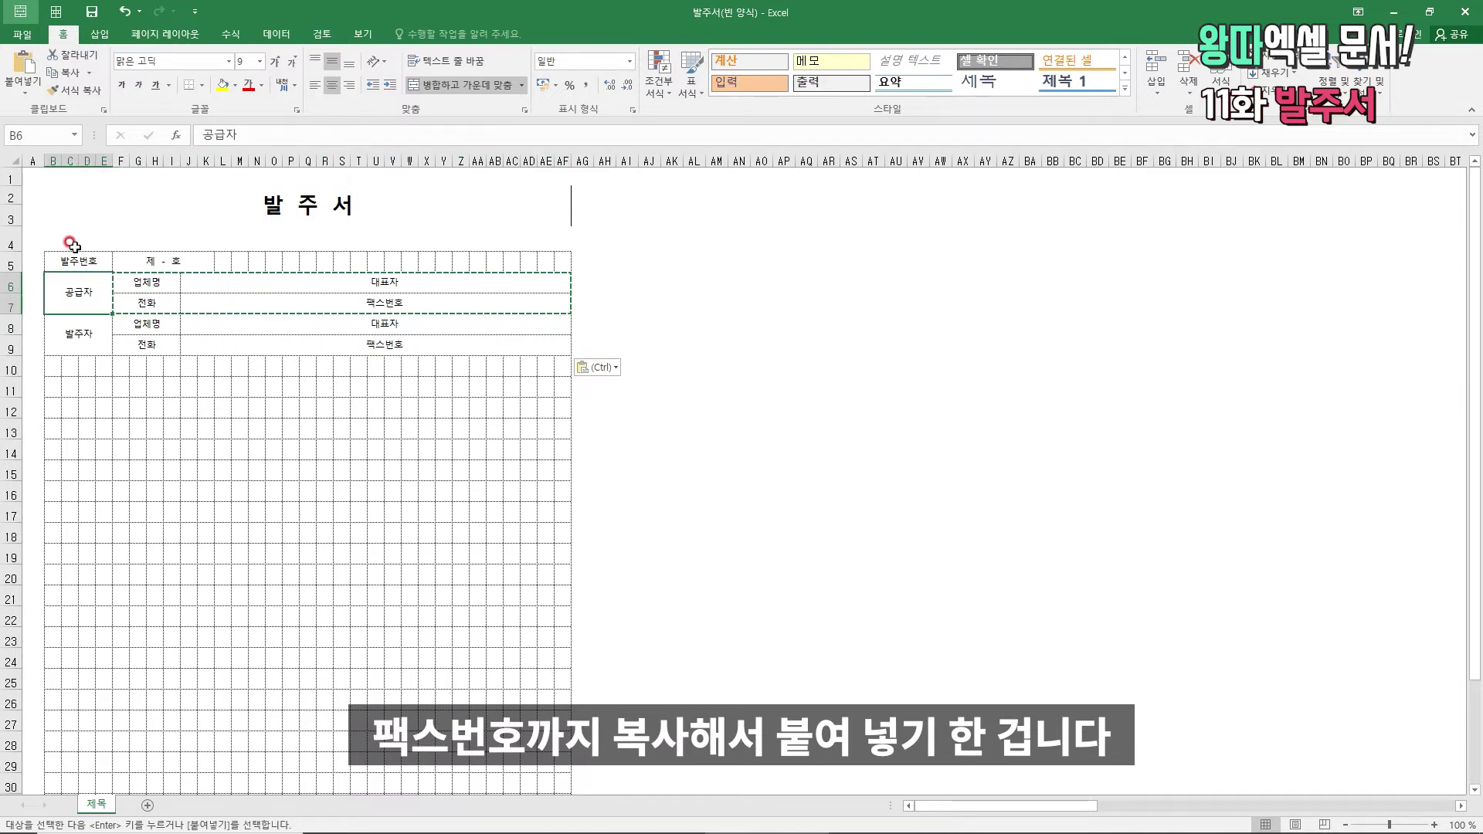
pyautogui.press('Down')
pyautogui.press('Right')
pyautogui.press('Right')
pyautogui.press('Right')
pyautogui.press('Escape')
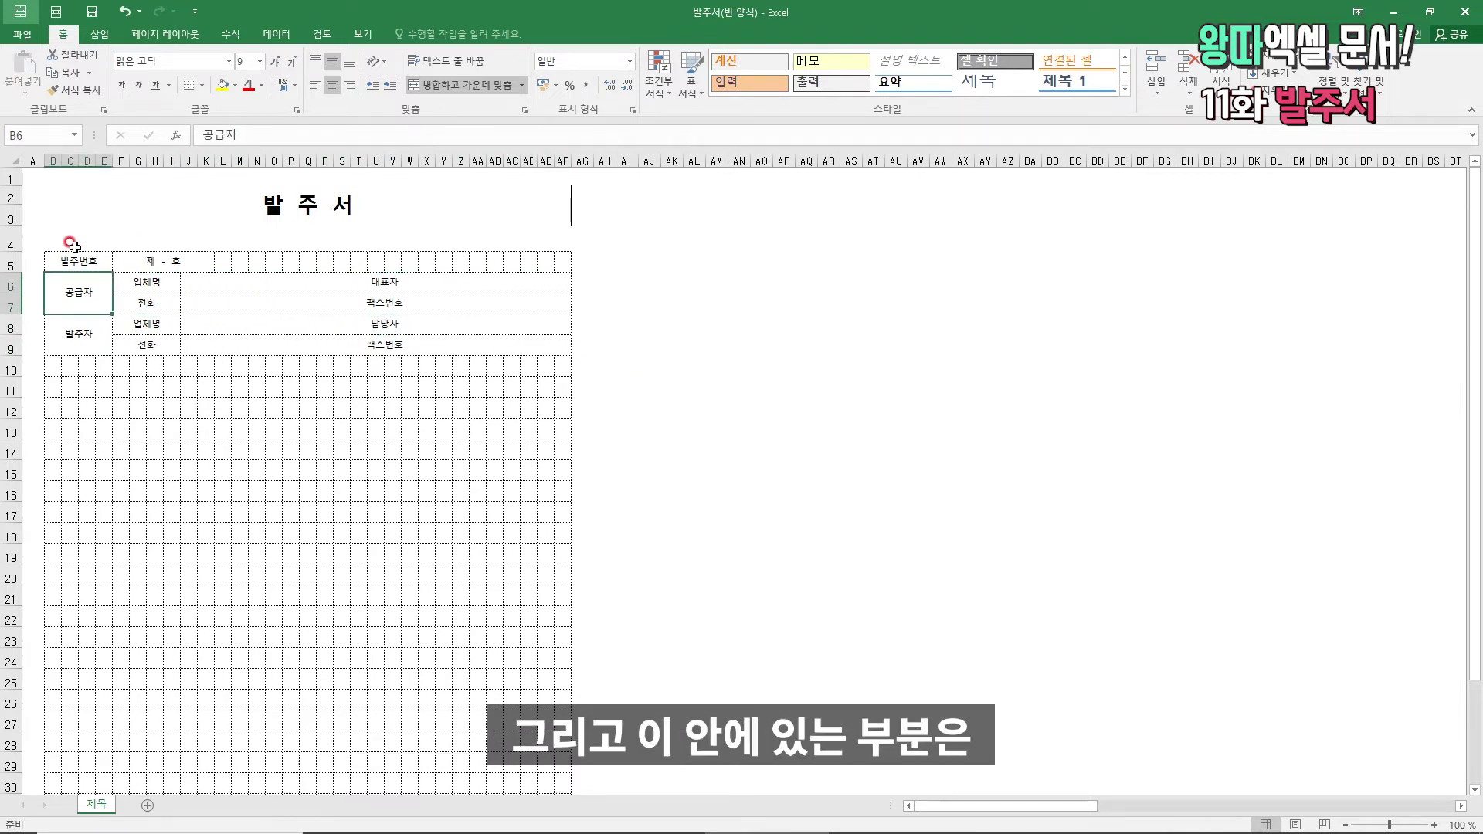
pyautogui.press('Right')
pyautogui.press('Down')
pyautogui.press('Right')
pyautogui.press('Up')
pyautogui.press('Left')
pyautogui.press('Left')
pyautogui.press('Right')
pyautogui.press('Right')
pyautogui.press('Right')
pyautogui.press('Left')
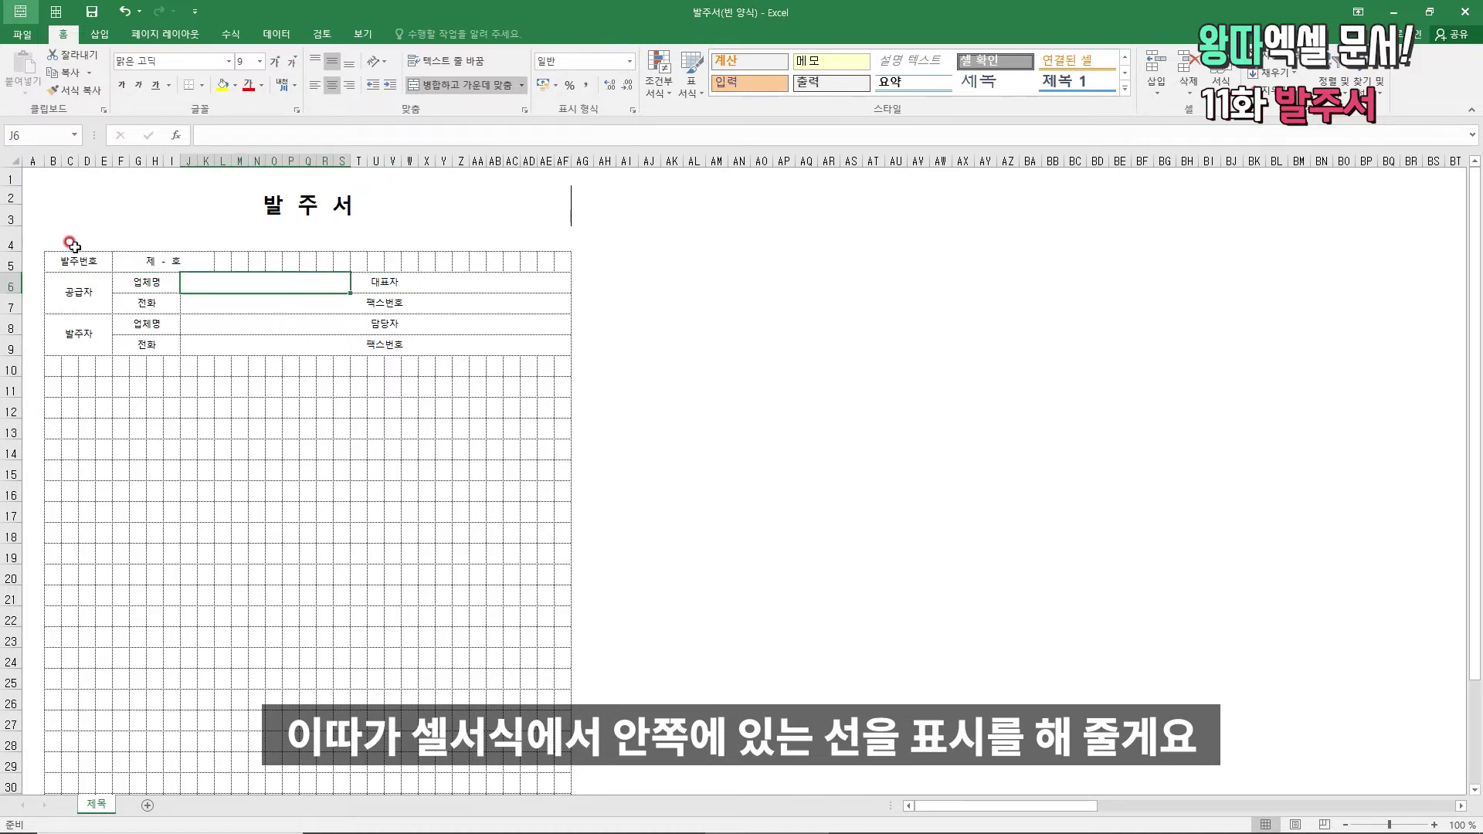
pyautogui.press('Left')
pyautogui.press('Left')
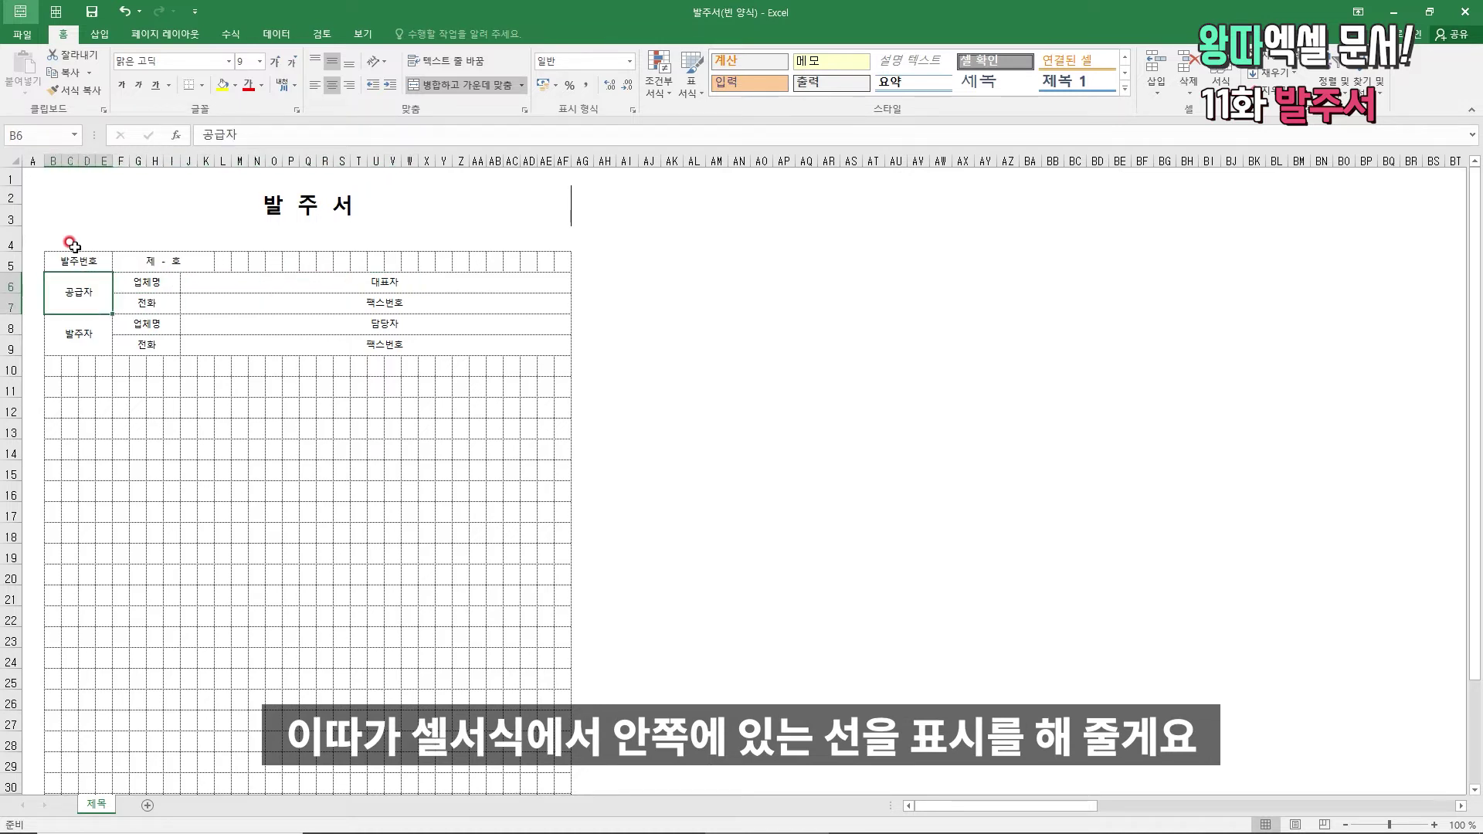
# - Merge B11:AF11 into a single full-width cell, leaving row 10 as a blank row beneath the 발주자 section
pyautogui.press('Down')
pyautogui.press('Down')
pyautogui.press('Left')
pyautogui.press('Left')
pyautogui.press('Left')
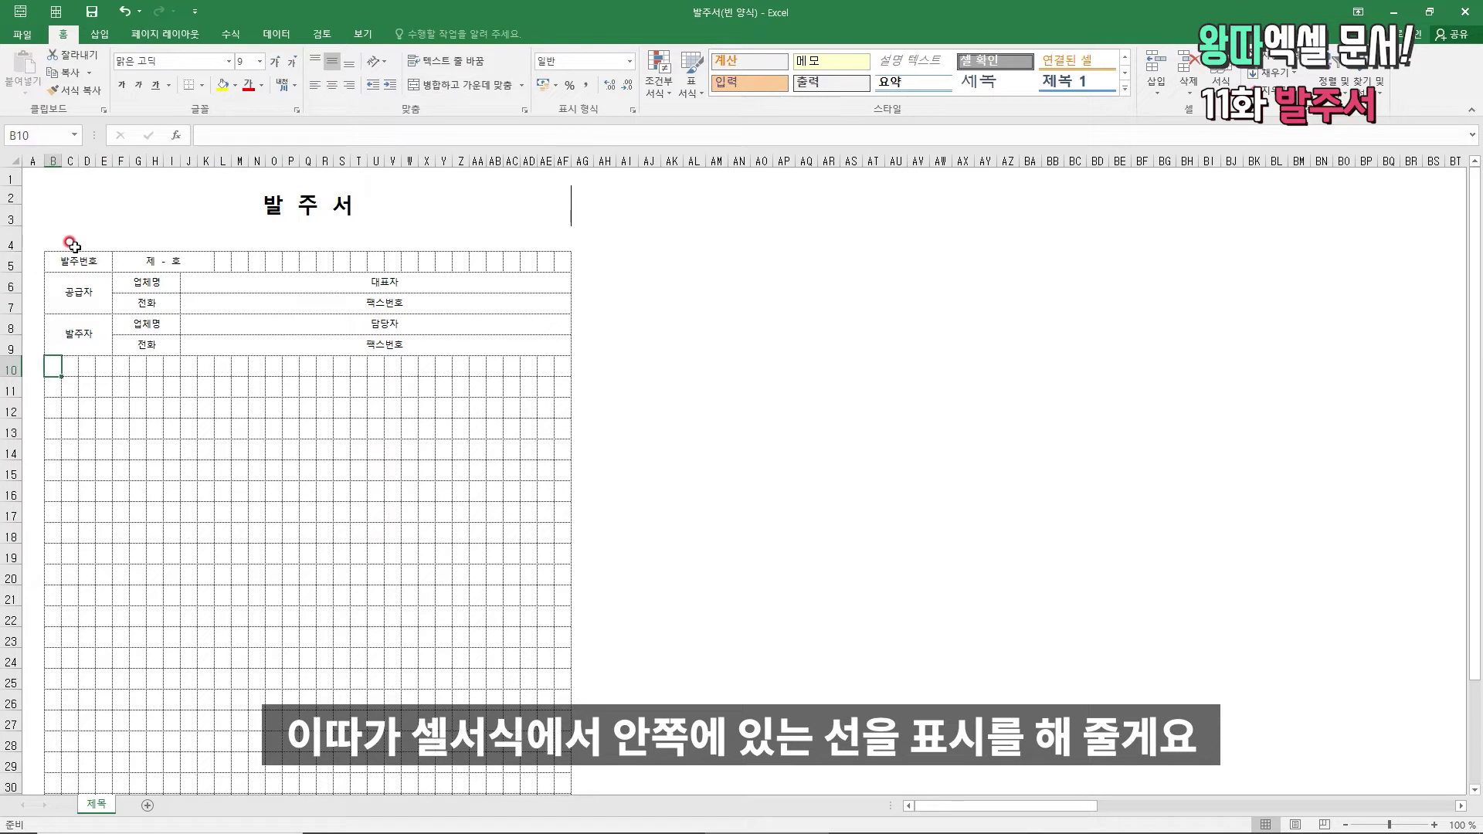
pyautogui.press('Down')
pyautogui.hotkey('shift', 'Right')
pyautogui.hotkey('shift', 'Right')
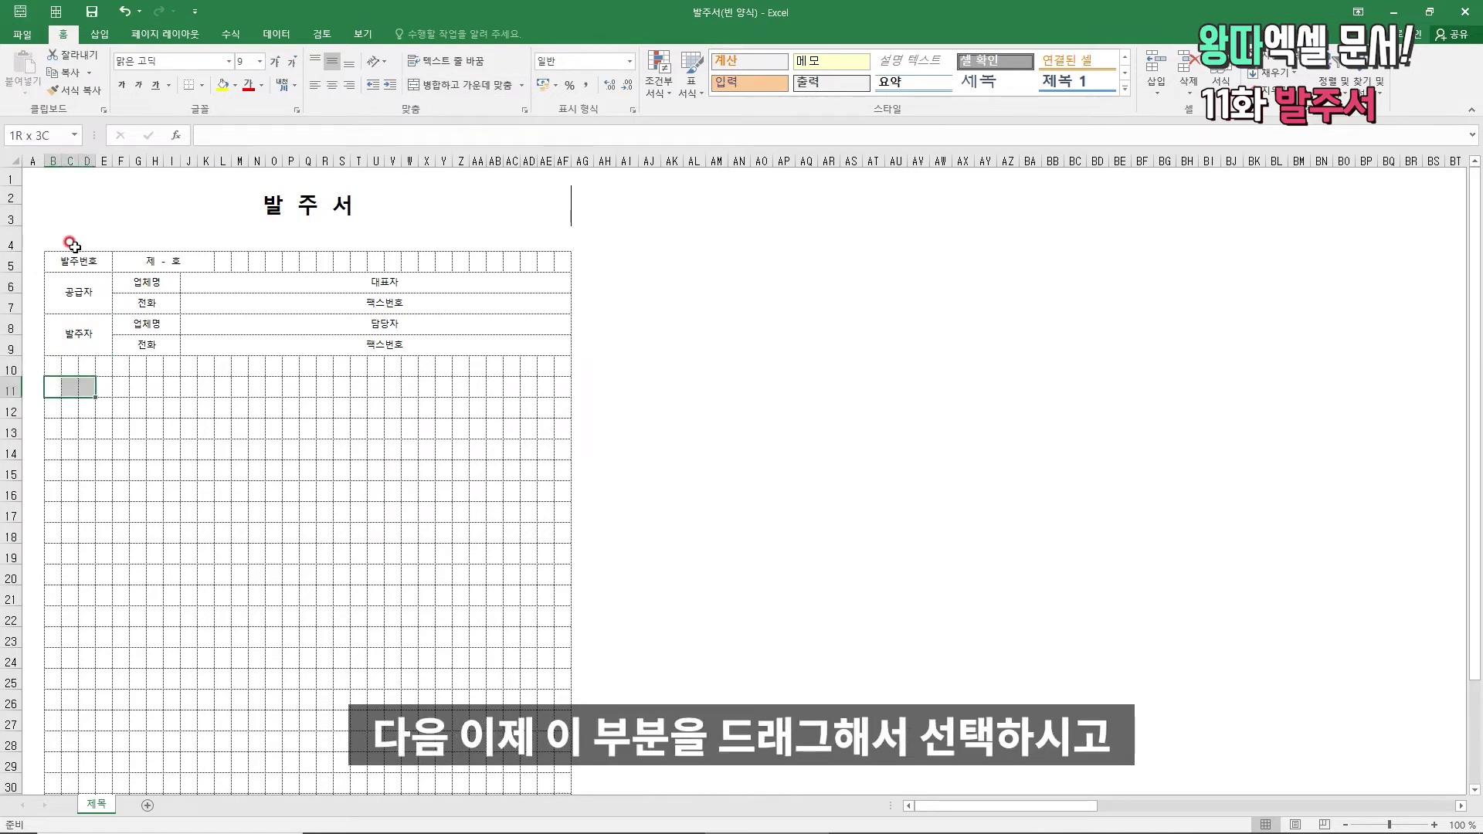
pyautogui.hotkey('shift', 'Right')
pyautogui.hotkey('shift', 'Right')
pyautogui.hotkey('shift', 'Right')
pyautogui.hotkey('shift', 'Right')
pyautogui.hotkey('shift', 'Right')
pyautogui.hotkey('shift', 'Right')
pyautogui.hotkey('shift', 'Right')
pyautogui.hotkey('shift', 'Right')
pyautogui.hotkey('shift', 'Right')
pyautogui.hotkey('shift', 'Right')
pyautogui.hotkey('shift', 'Right')
pyautogui.hotkey('shift', 'Right')
pyautogui.hotkey('shift', 'Right')
pyautogui.hotkey('shift', 'Right')
pyautogui.hotkey('shift', 'Right')
pyautogui.hotkey('shift', 'Right')
pyautogui.hotkey('shift', 'Right')
pyautogui.hotkey('shift', 'Right')
pyautogui.hotkey('shift', 'Right')
pyautogui.hotkey('shift', 'Right')
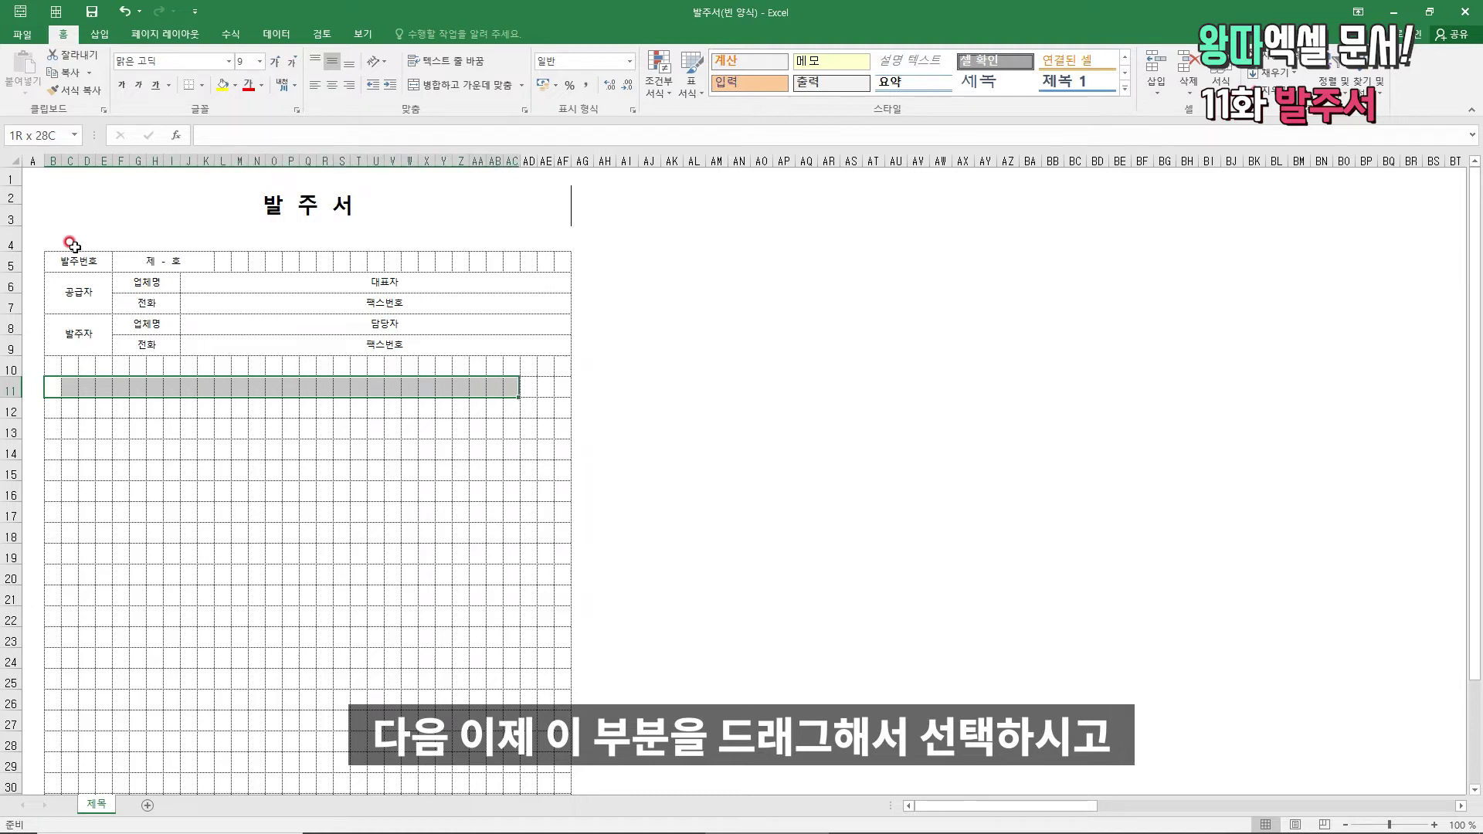
pyautogui.hotkey('shift', 'Right')
pyautogui.hotkey('shift', 'Right')
pyautogui.hotkey('shift', 'Right')
pyautogui.hotkey('alt', '1')
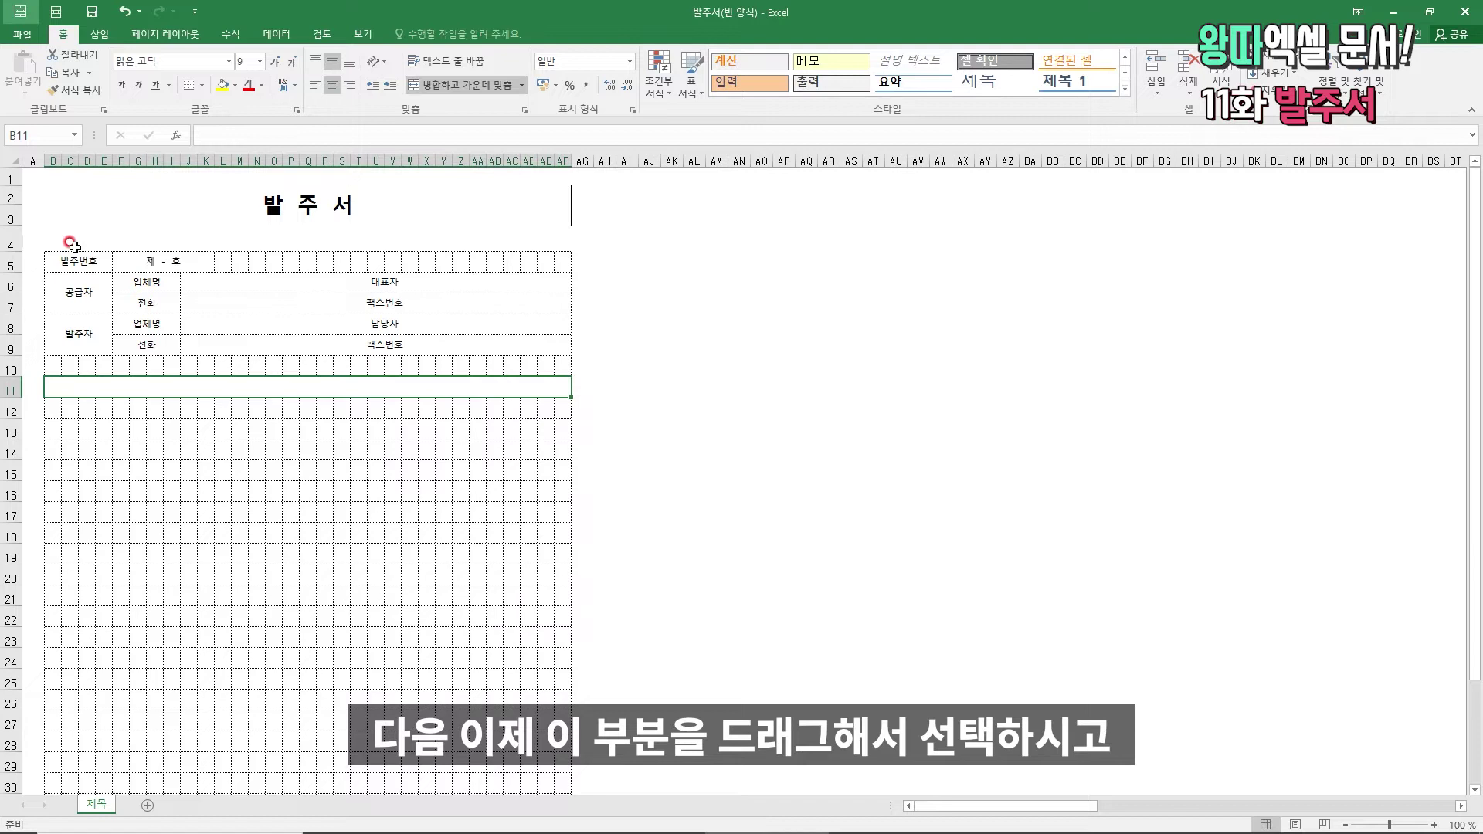
# - Enter the section heading 발주개요 in the merged cell B11 and align it left
pyautogui.write('발주개요')
pyautogui.hotkey('ctrl', 'Return')
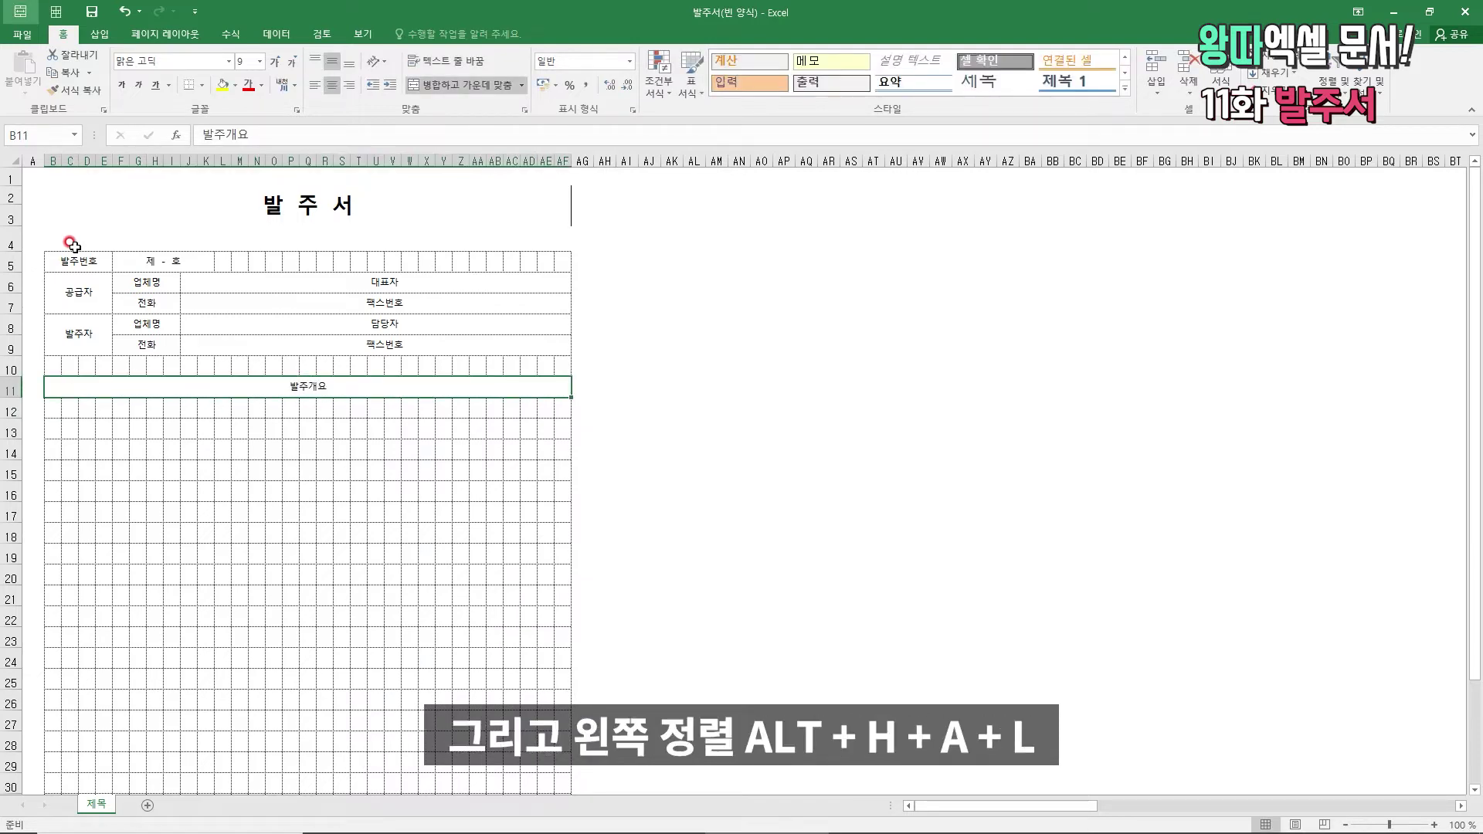
pyautogui.hotkey('alt', 'h')
pyautogui.press('a')
pyautogui.press('l')
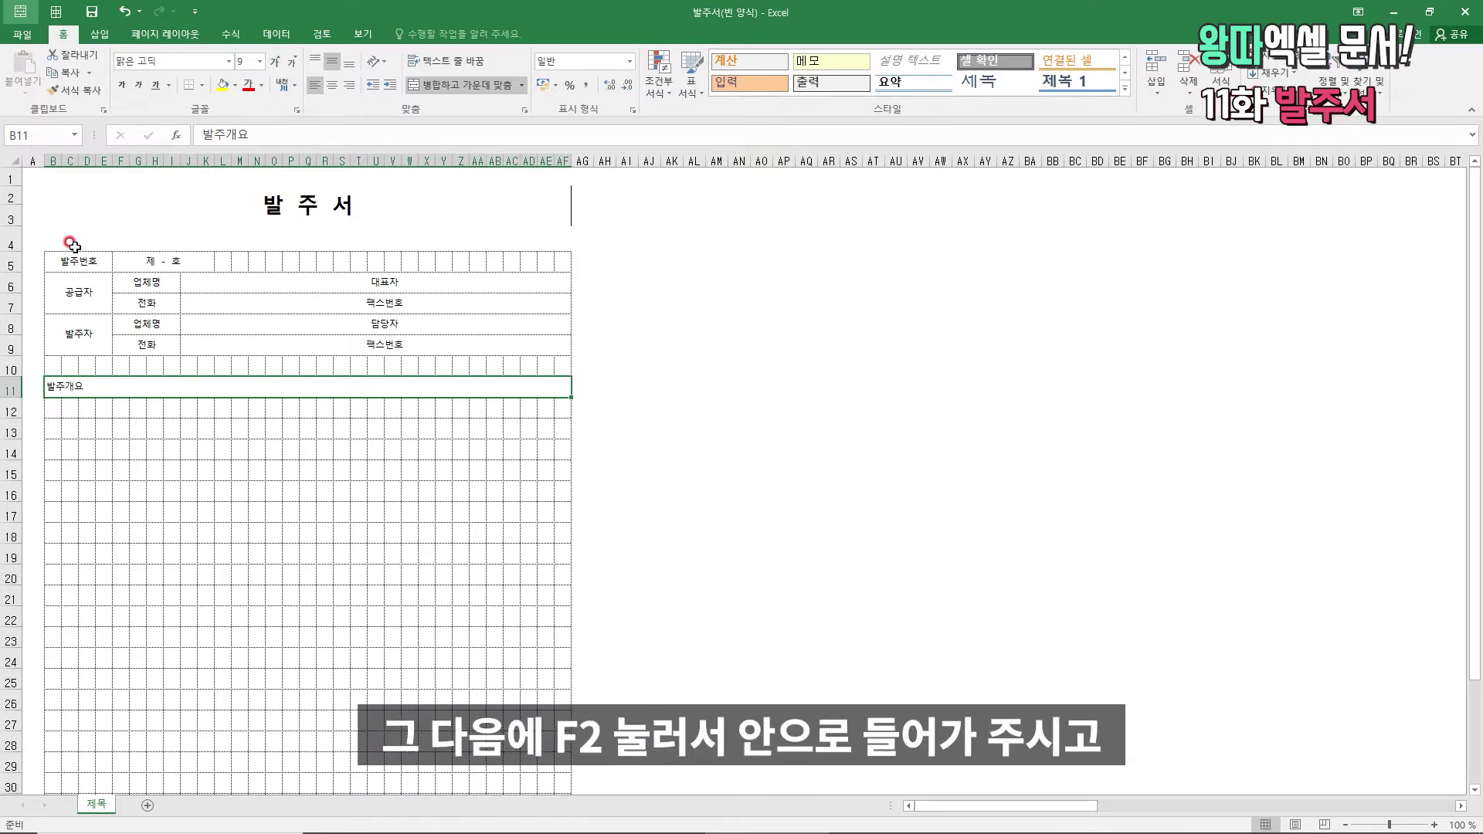
# - Insert a black square symbol (■) followed by a space before the heading 발주개요 in B11
pyautogui.press('F2')
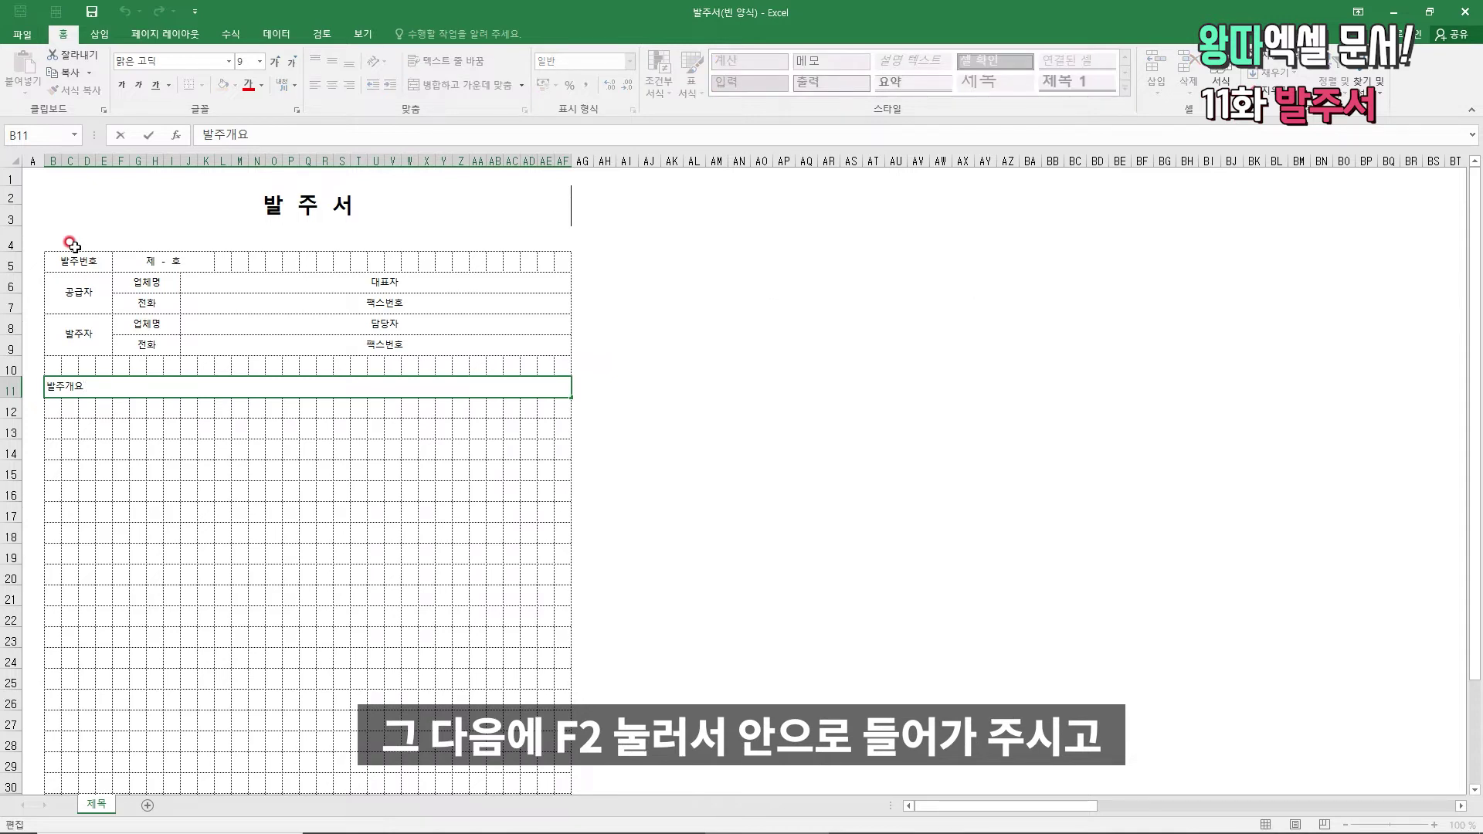
pyautogui.hotkey('alt', 'i')
pyautogui.press('s')
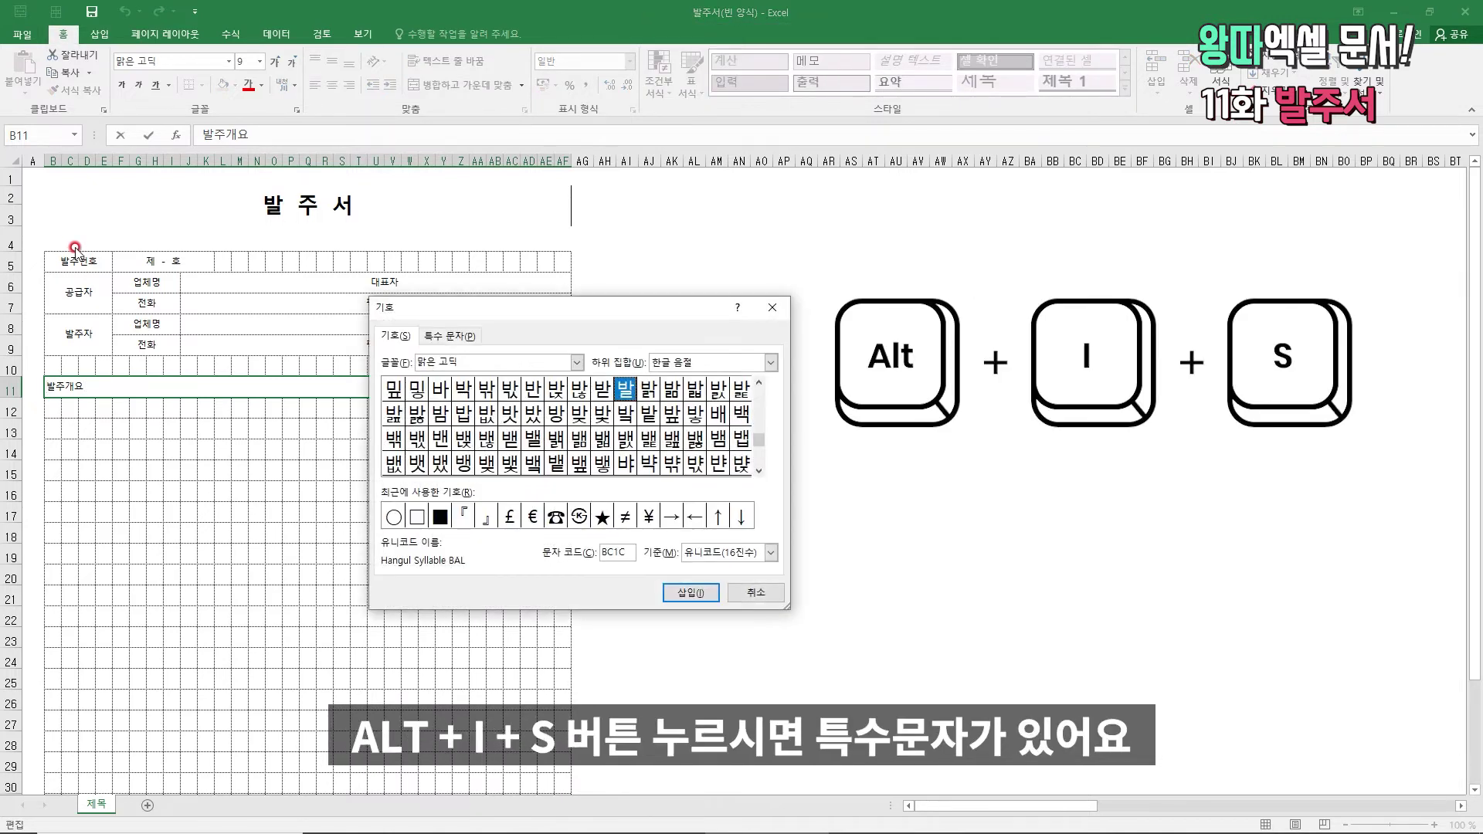
pyautogui.click(440, 516)
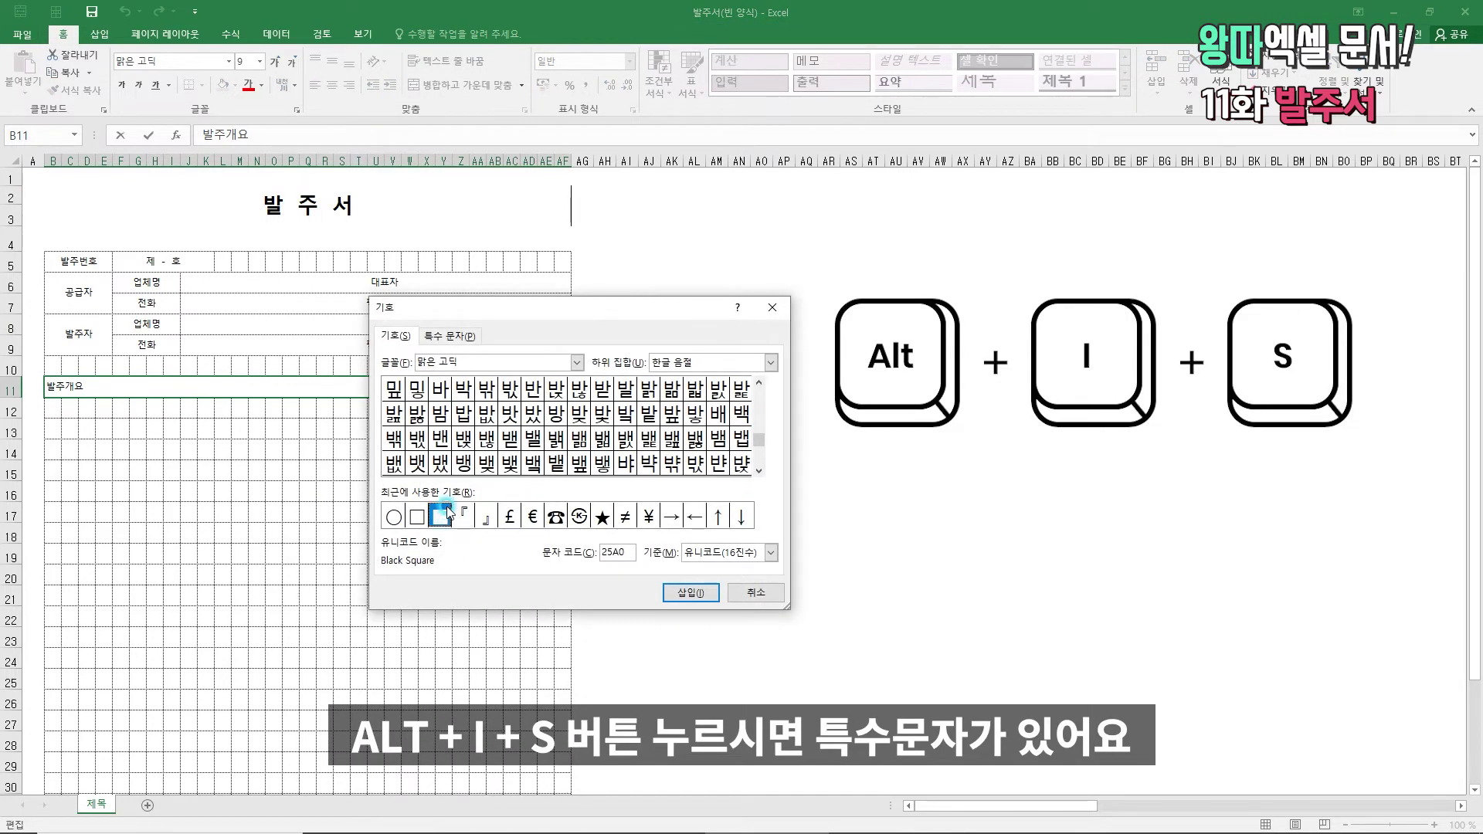
pyautogui.click(703, 594)
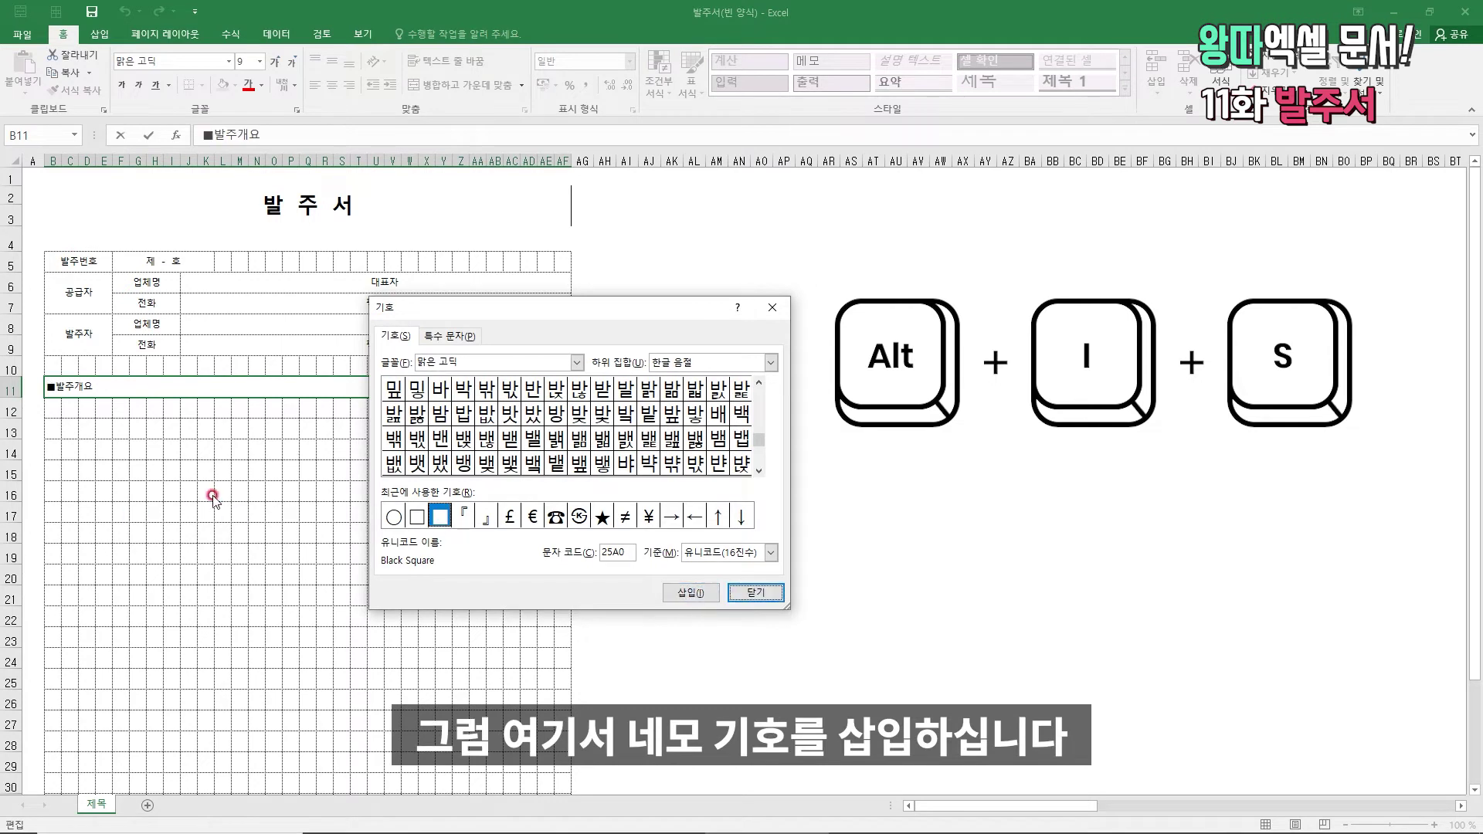
pyautogui.click(749, 593)
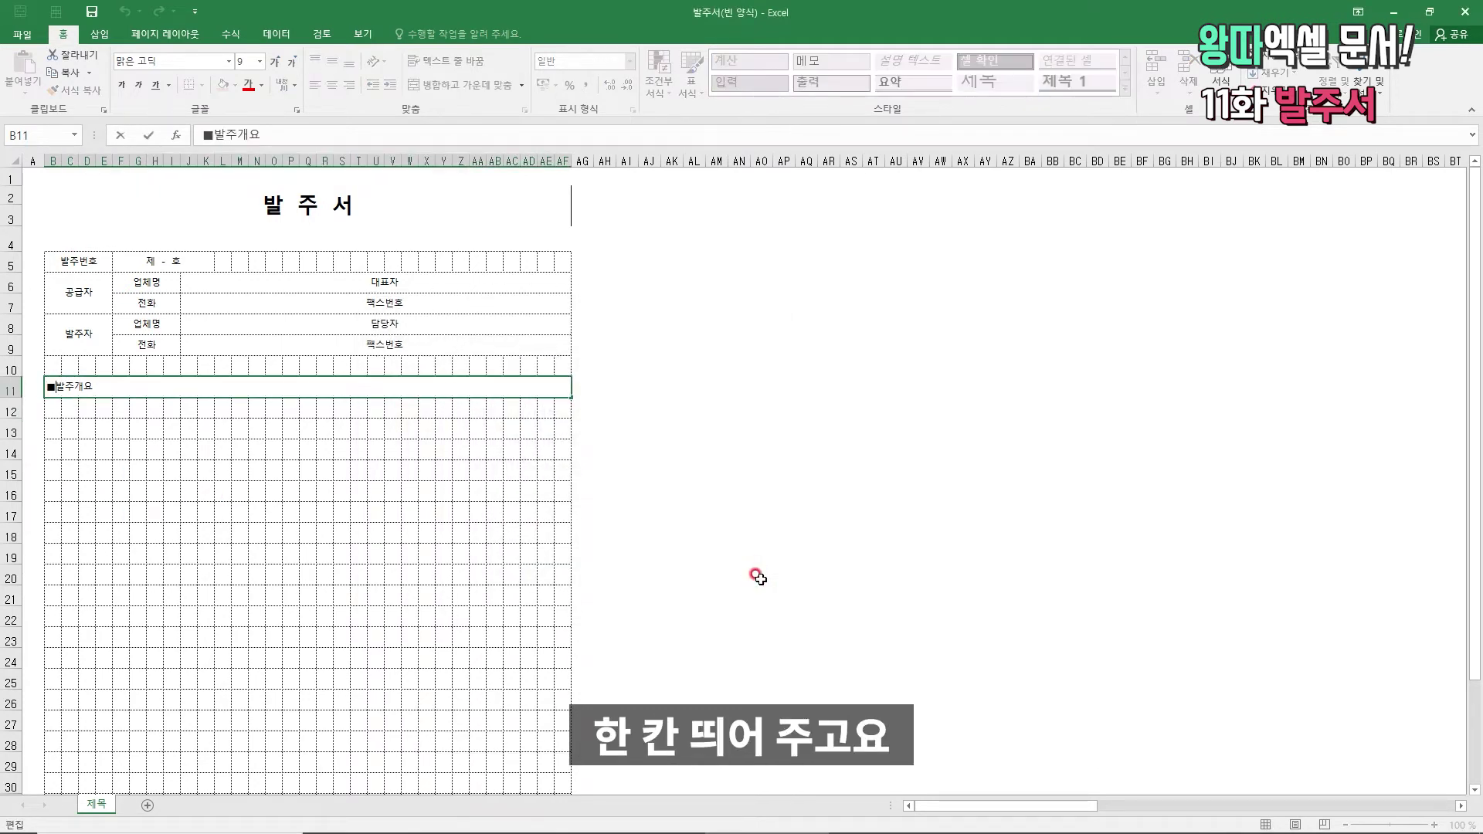
pyautogui.press('Return')
# - Merge and center B12:F12 and enter the label 발주건명 in it
pyautogui.hotkey('shift', 'Right')
pyautogui.hotkey('shift', 'Right')
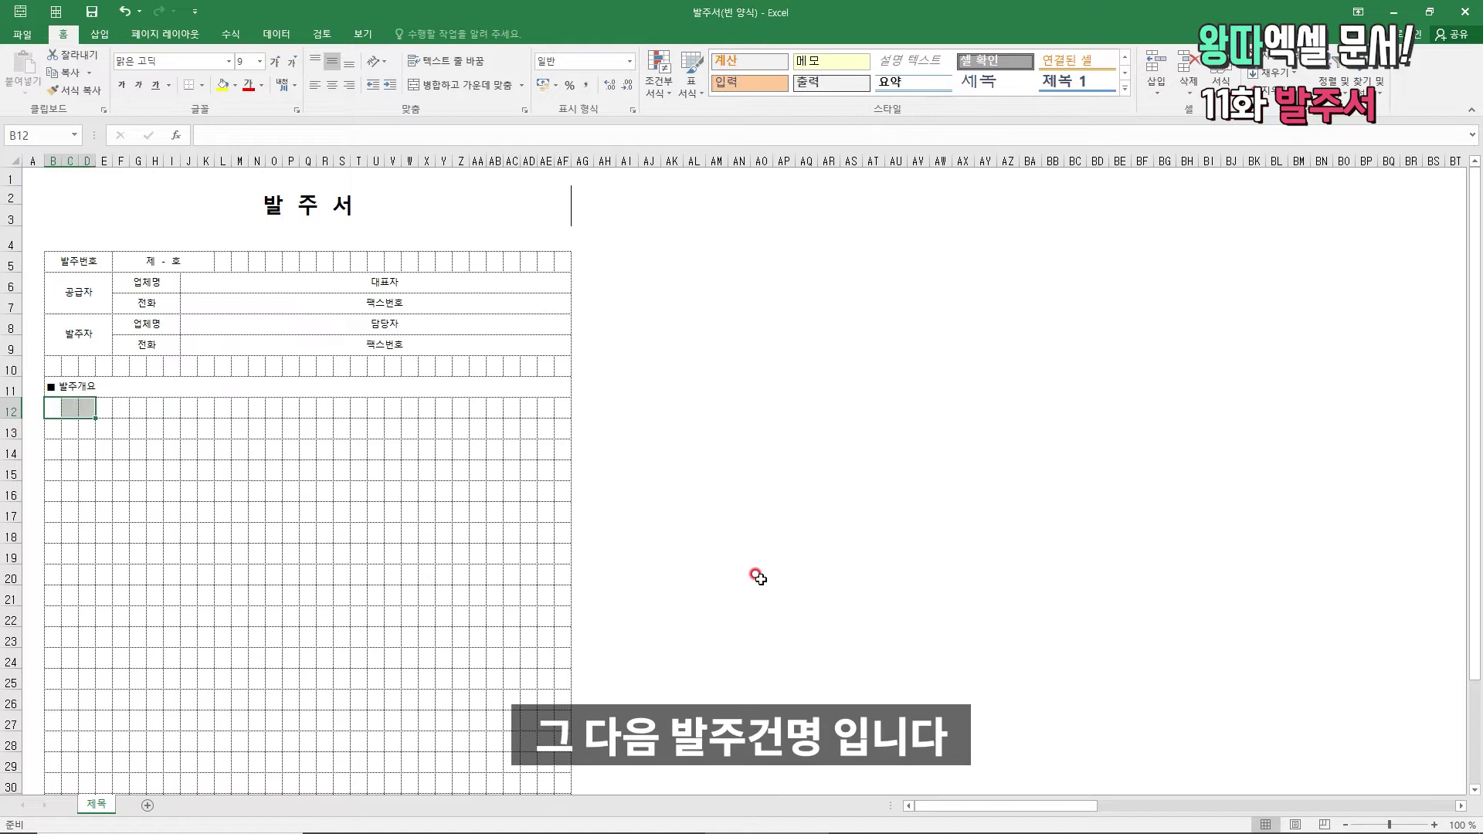
pyautogui.hotkey('shift', 'Right')
pyautogui.hotkey('shift', 'Right')
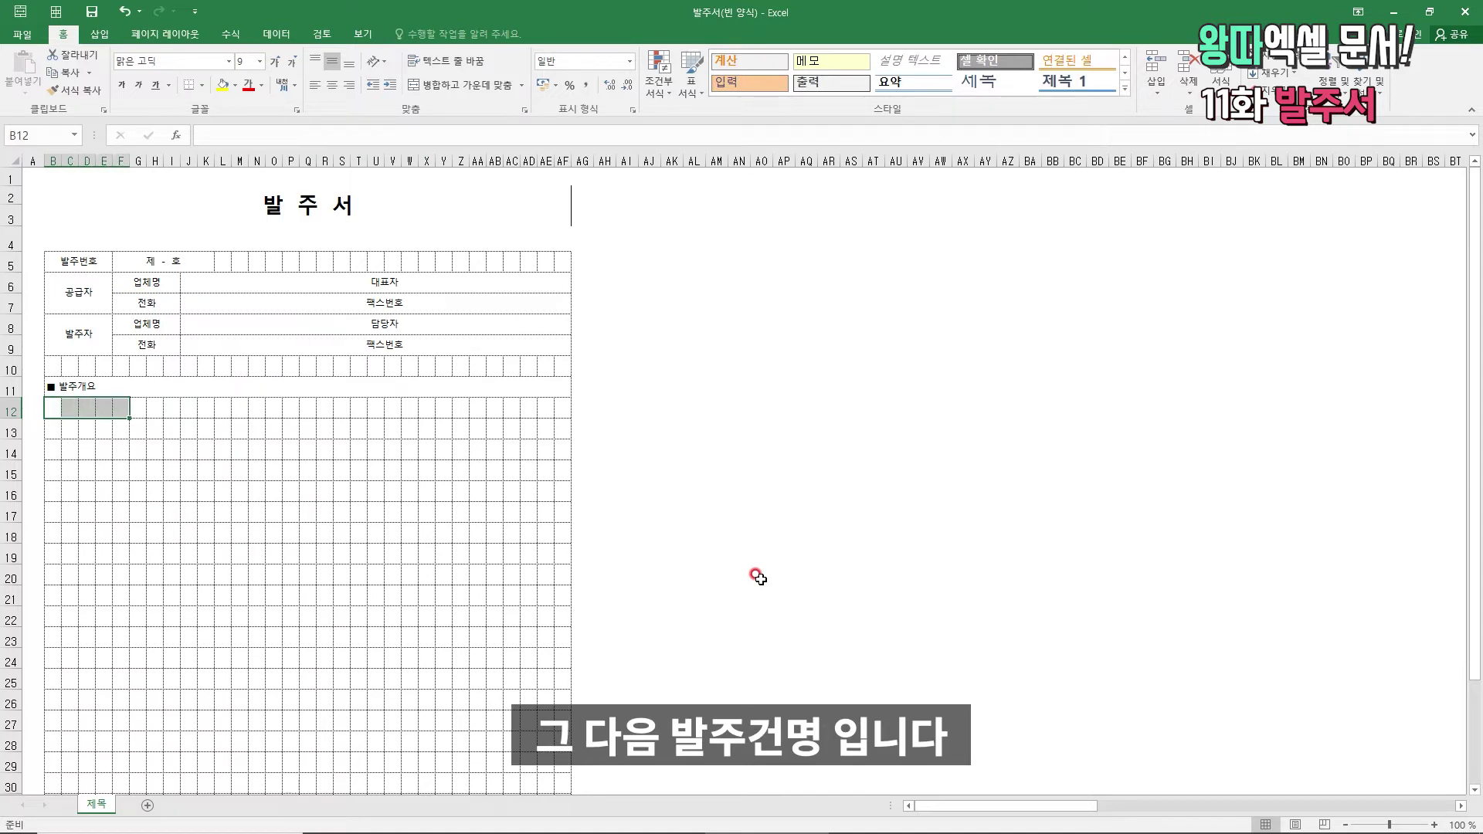
pyautogui.hotkey('alt', 'h')
pyautogui.write('mc발주건명')
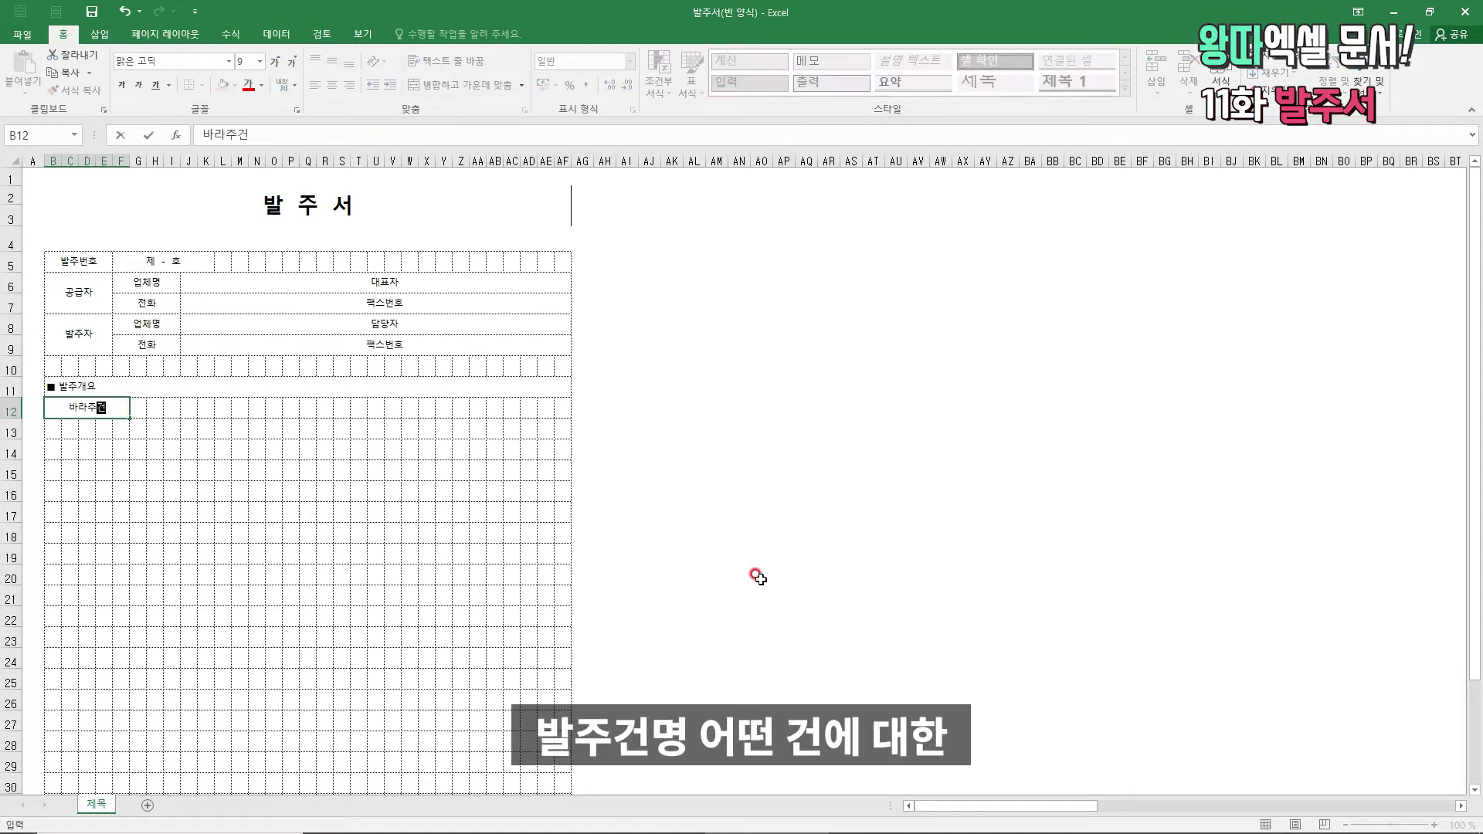
pyautogui.press('Return')
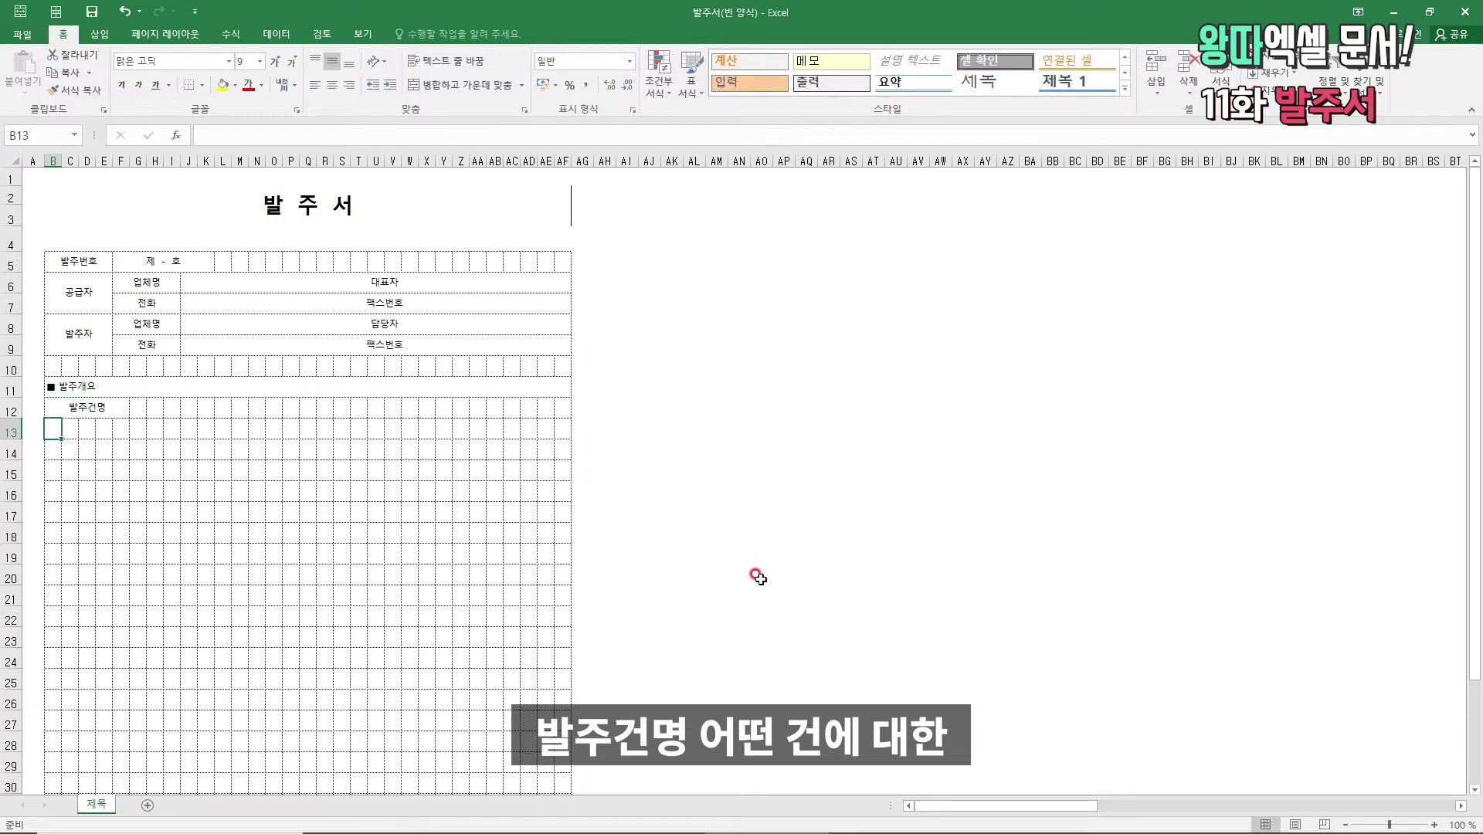
# - Copy the 발주건명 label cell to B13 and change the copied label to 납기일자
pyautogui.press('Up')
pyautogui.hotkey('ctrl', 'c')
pyautogui.press('Down')
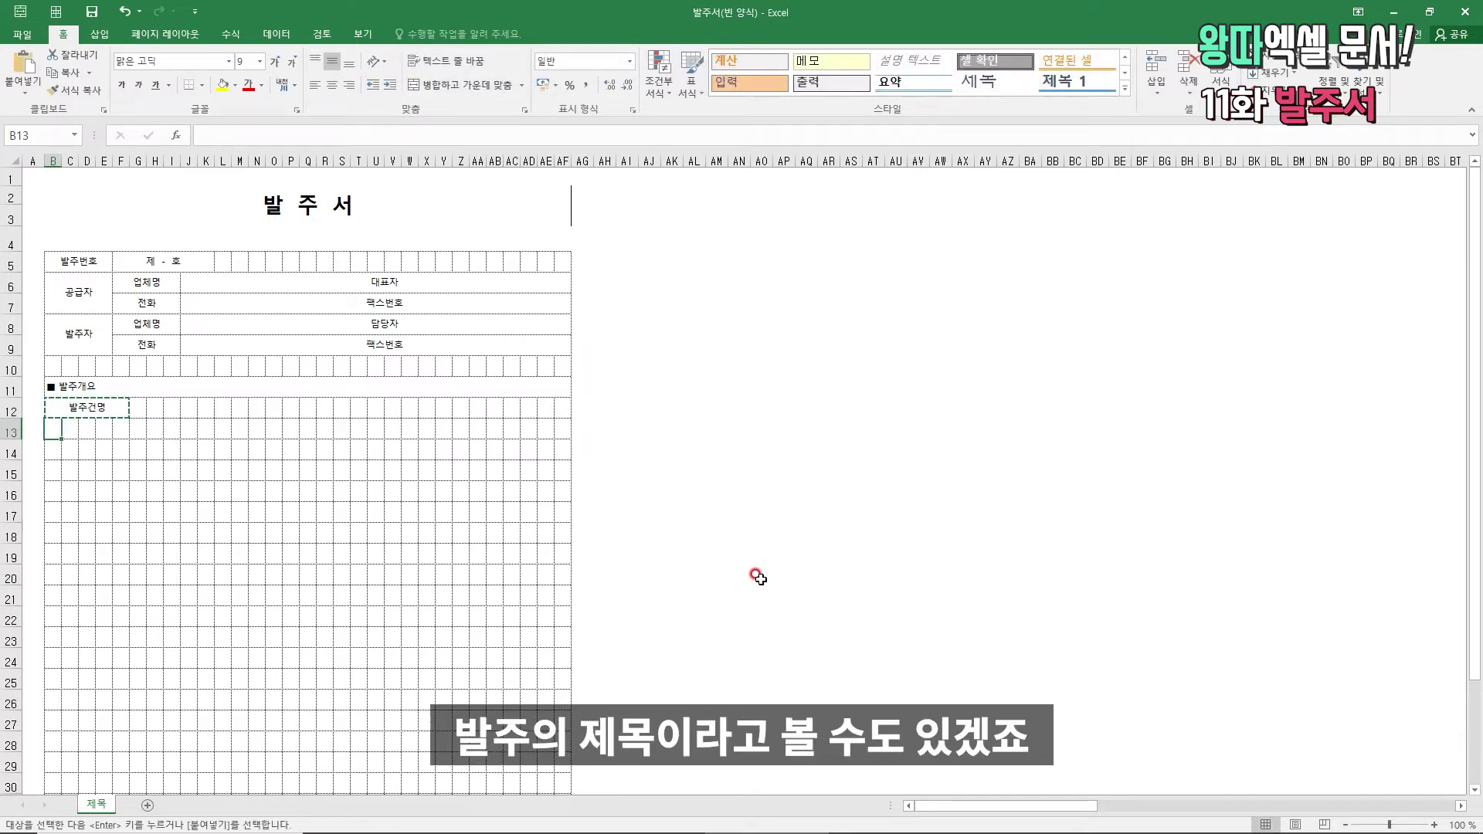
pyautogui.hotkey('ctrl', 'v')
pyautogui.write('남기일자')
pyautogui.press('Return')
# - Merge G13:P13 beside the 납기일자 label into one entry cell
pyautogui.press('Up')
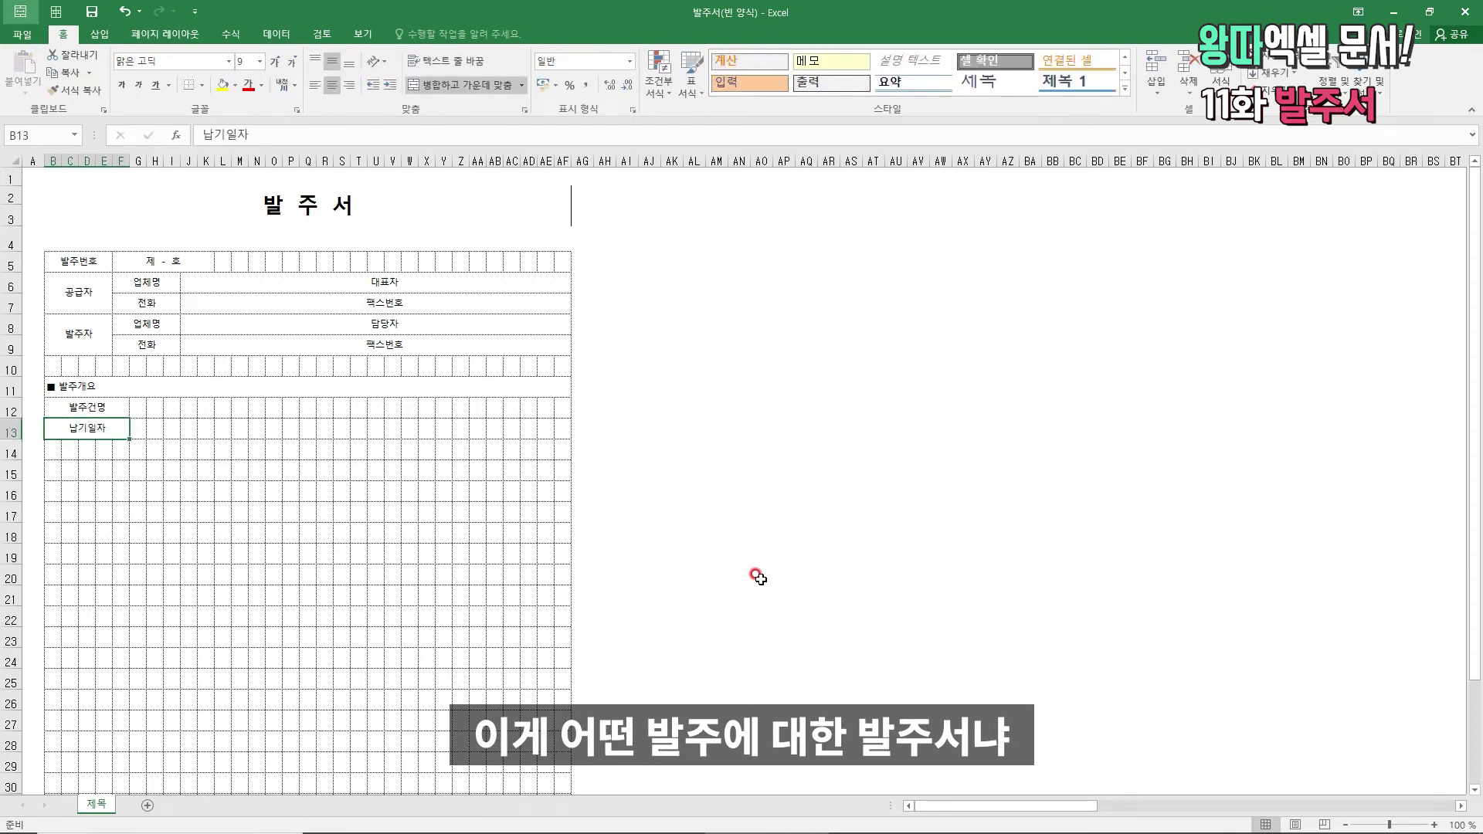
pyautogui.press('Right')
pyautogui.hotkey('shift', 'Right')
pyautogui.hotkey('shift', 'Right')
pyautogui.hotkey('shift', 'Right')
pyautogui.hotkey('shift', 'Right')
pyautogui.hotkey('shift', 'Right')
pyautogui.hotkey('shift', 'Right')
pyautogui.hotkey('shift', 'Right')
pyautogui.hotkey('shift', 'Right')
pyautogui.hotkey('shift', 'Right')
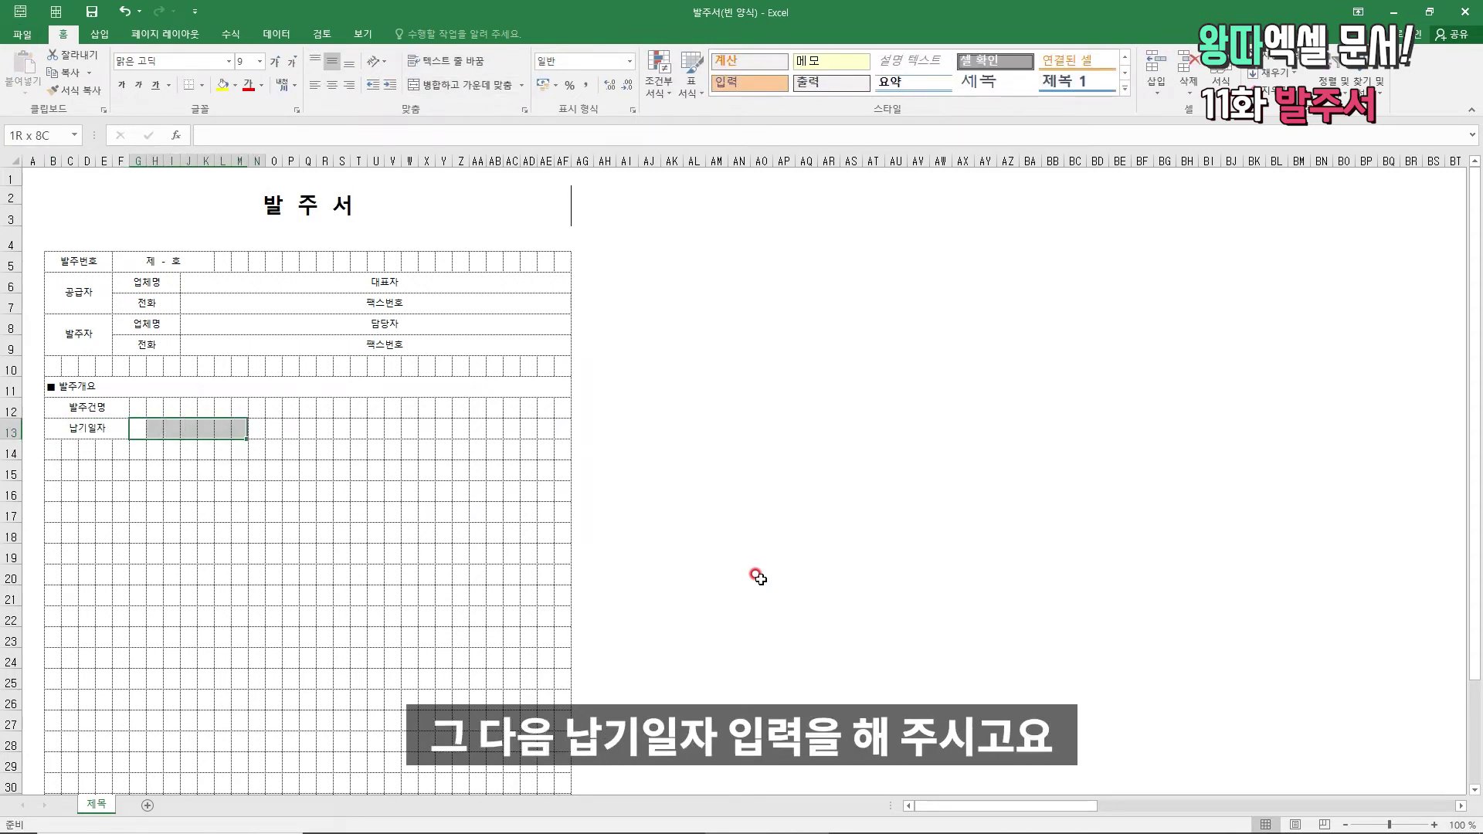
pyautogui.hotkey('shift', 'Right')
pyautogui.hotkey('shift', 'Left')
pyautogui.hotkey('shift', 'Left')
pyautogui.hotkey('shift', 'Right')
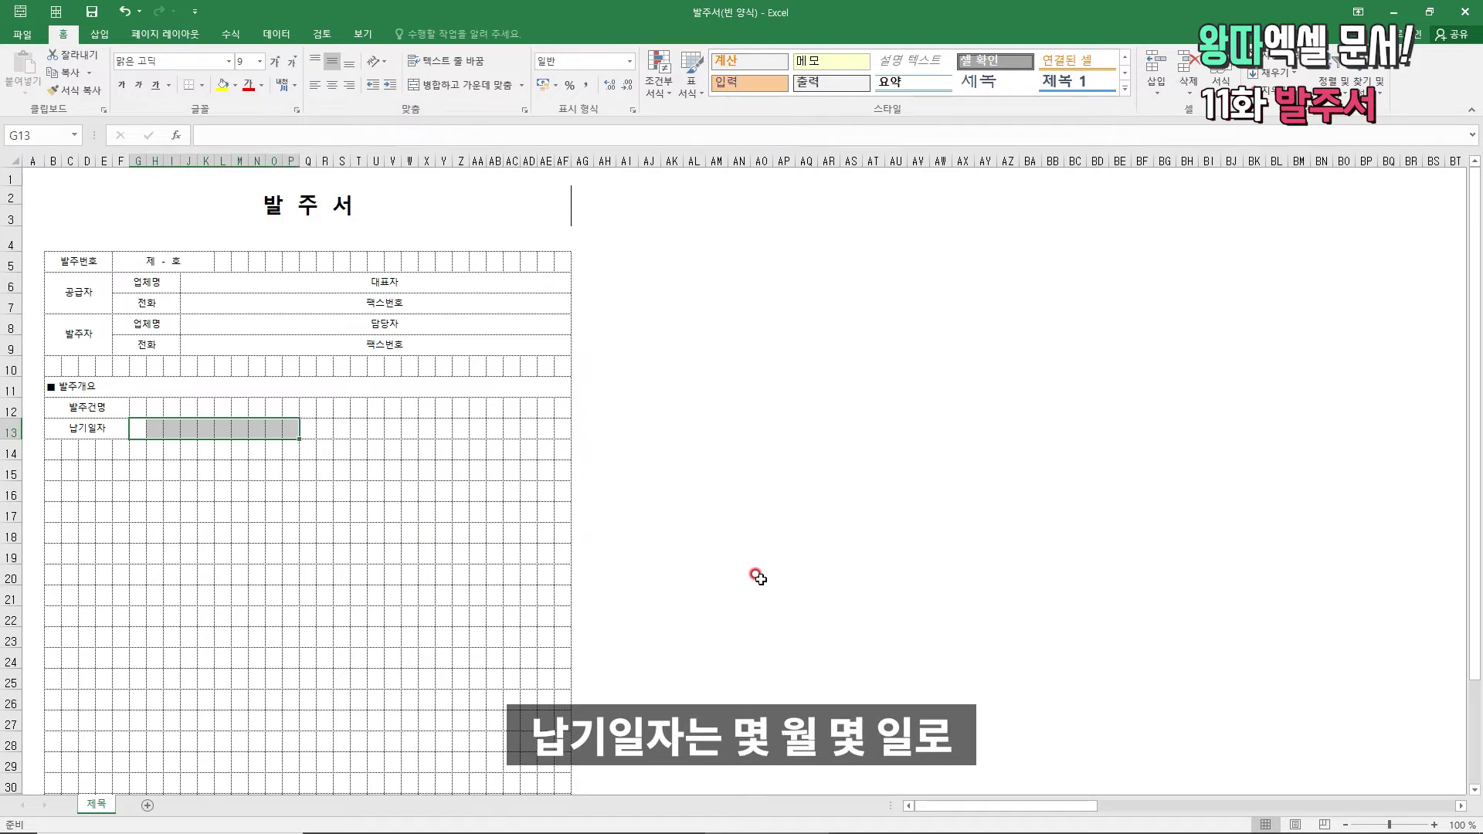
pyautogui.hotkey('alt', '1')
# - Copy the 납기일자 label and its entry cell B13:P13 and paste them starting at Q13
pyautogui.press('Left')
pyautogui.hotkey('shift', 'Right')
pyautogui.hotkey('ctrl', 'c')
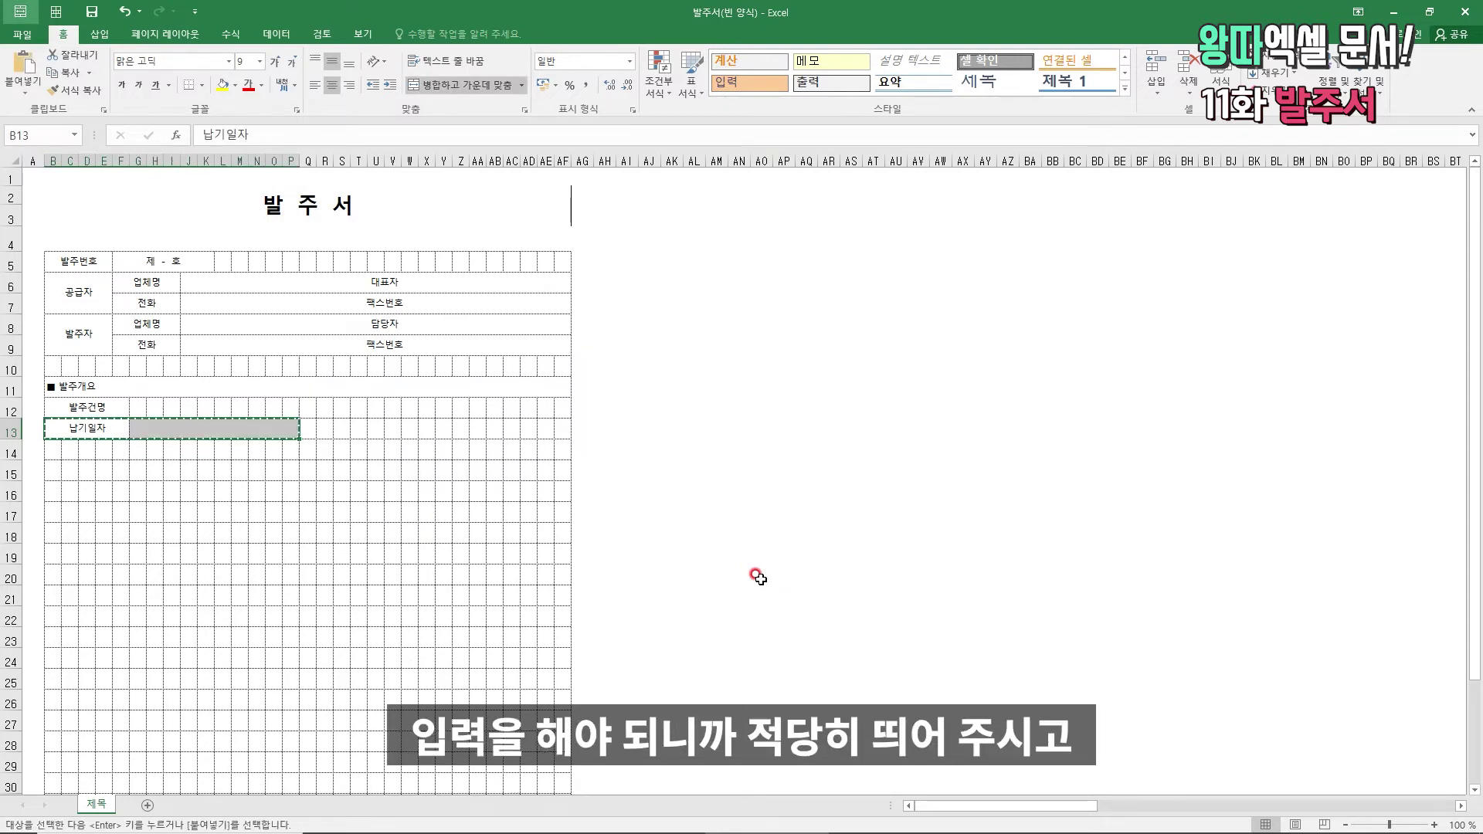
pyautogui.press('Right')
pyautogui.press('Right')
pyautogui.hotkey('ctrl', 'v')
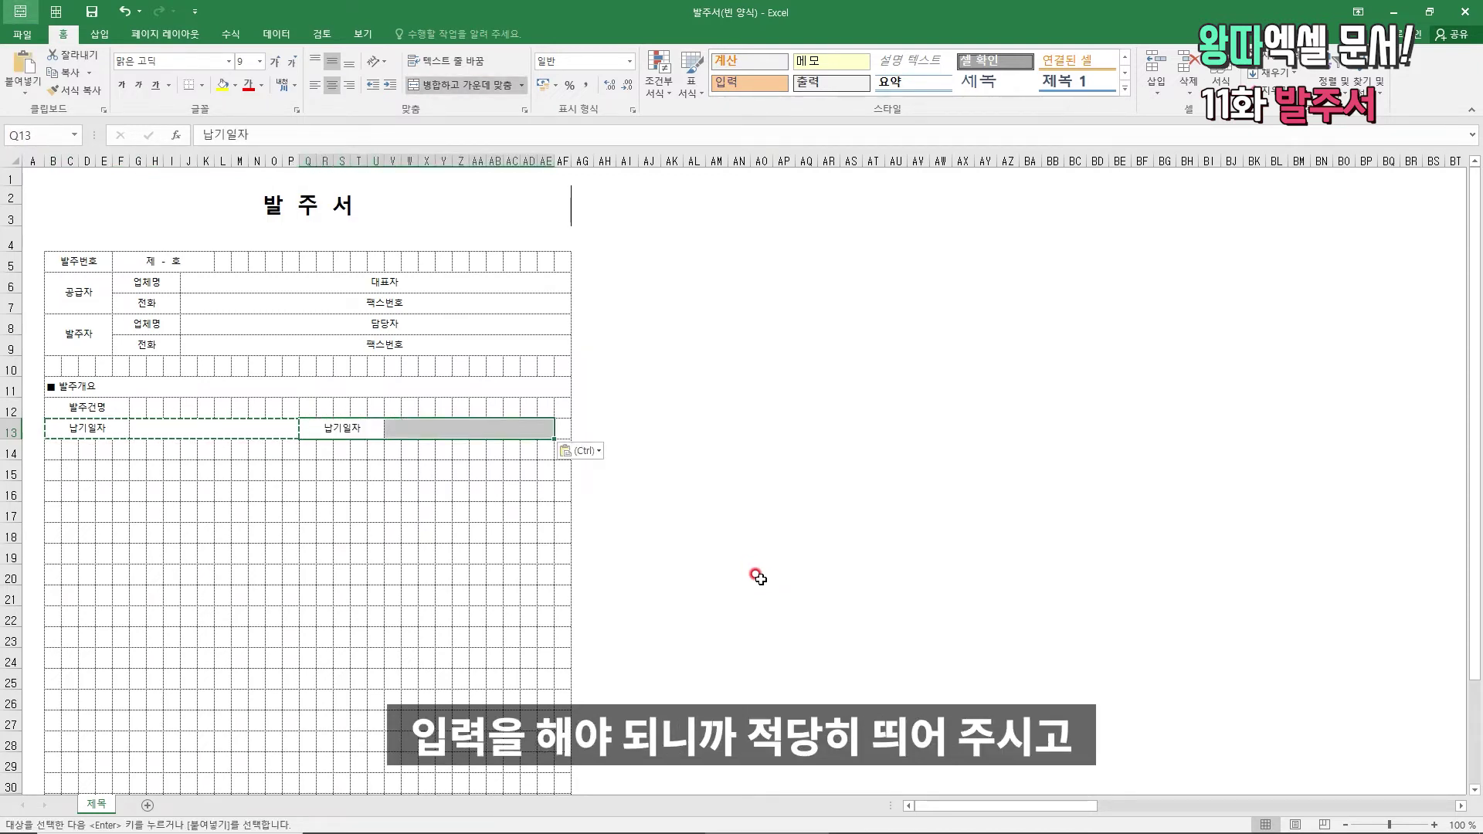
# - Extend the pasted blank entry cell in row 13 to the form's edge by merging V13:AF13
pyautogui.press('Right')
pyautogui.press('Escape')
pyautogui.hotkey('shift', 'Right')
pyautogui.hotkey('alt', '1')
pyautogui.press('BackSpace')
pyautogui.press('Right')
pyautogui.press('Left')
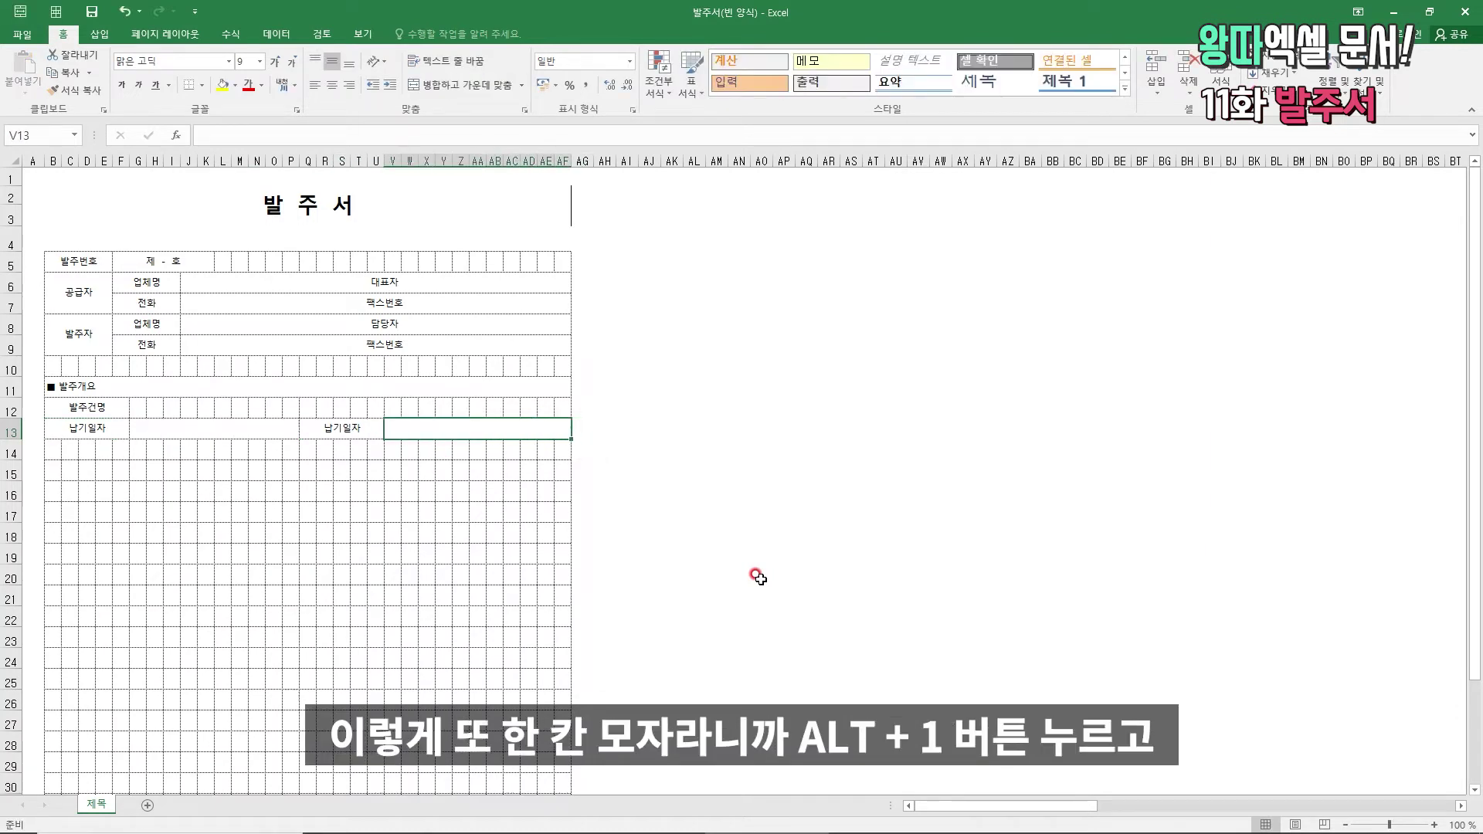
# - Enter the date placeholder "20 년 월 일" in G13, beside the first 납기일자 label
pyautogui.press('Left')
pyautogui.press('Left')
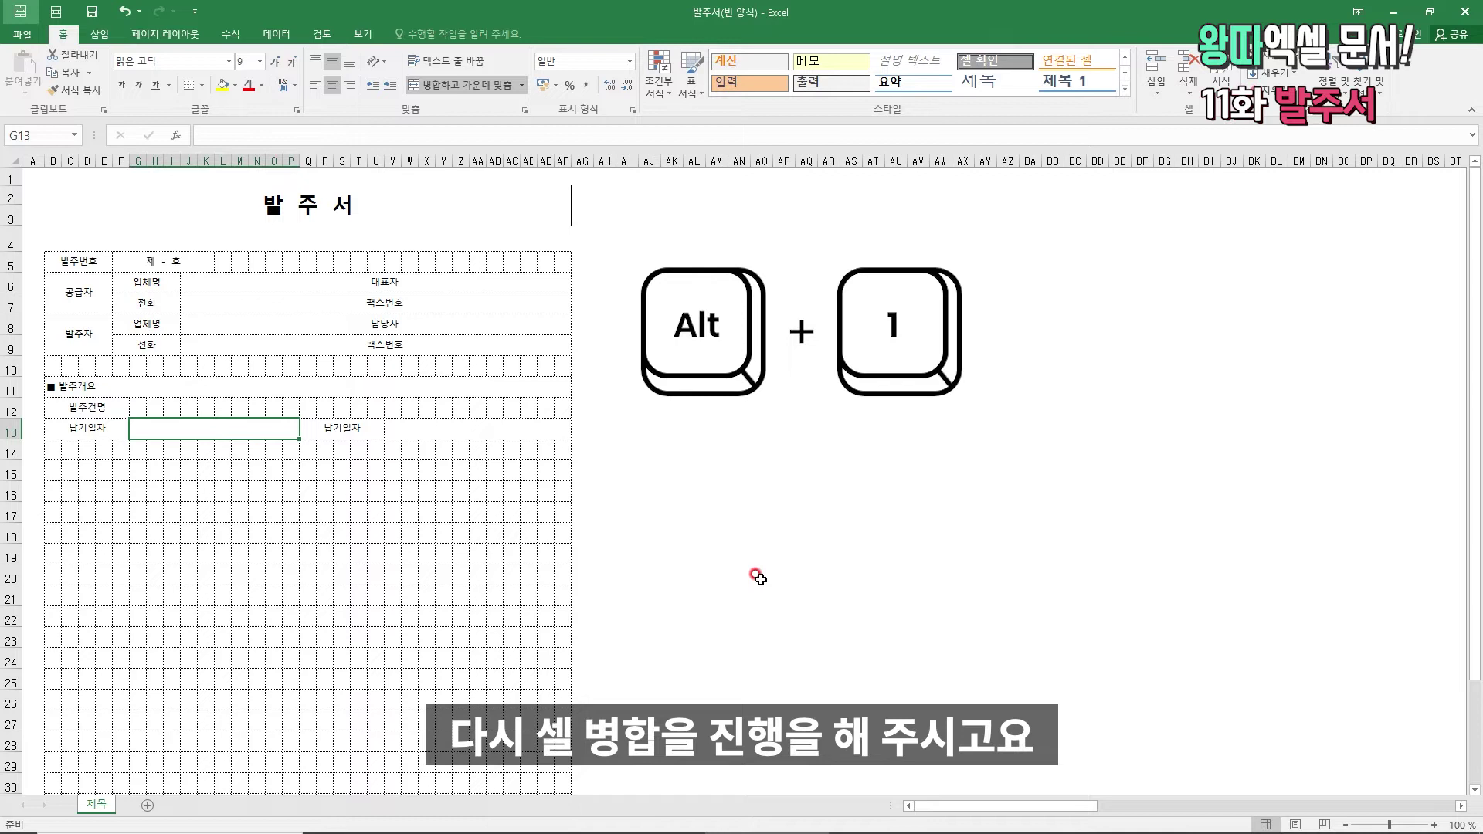
pyautogui.write('20 녀')
pyautogui.write(' 월 일')
pyautogui.hotkey('ctrl', 'Return')
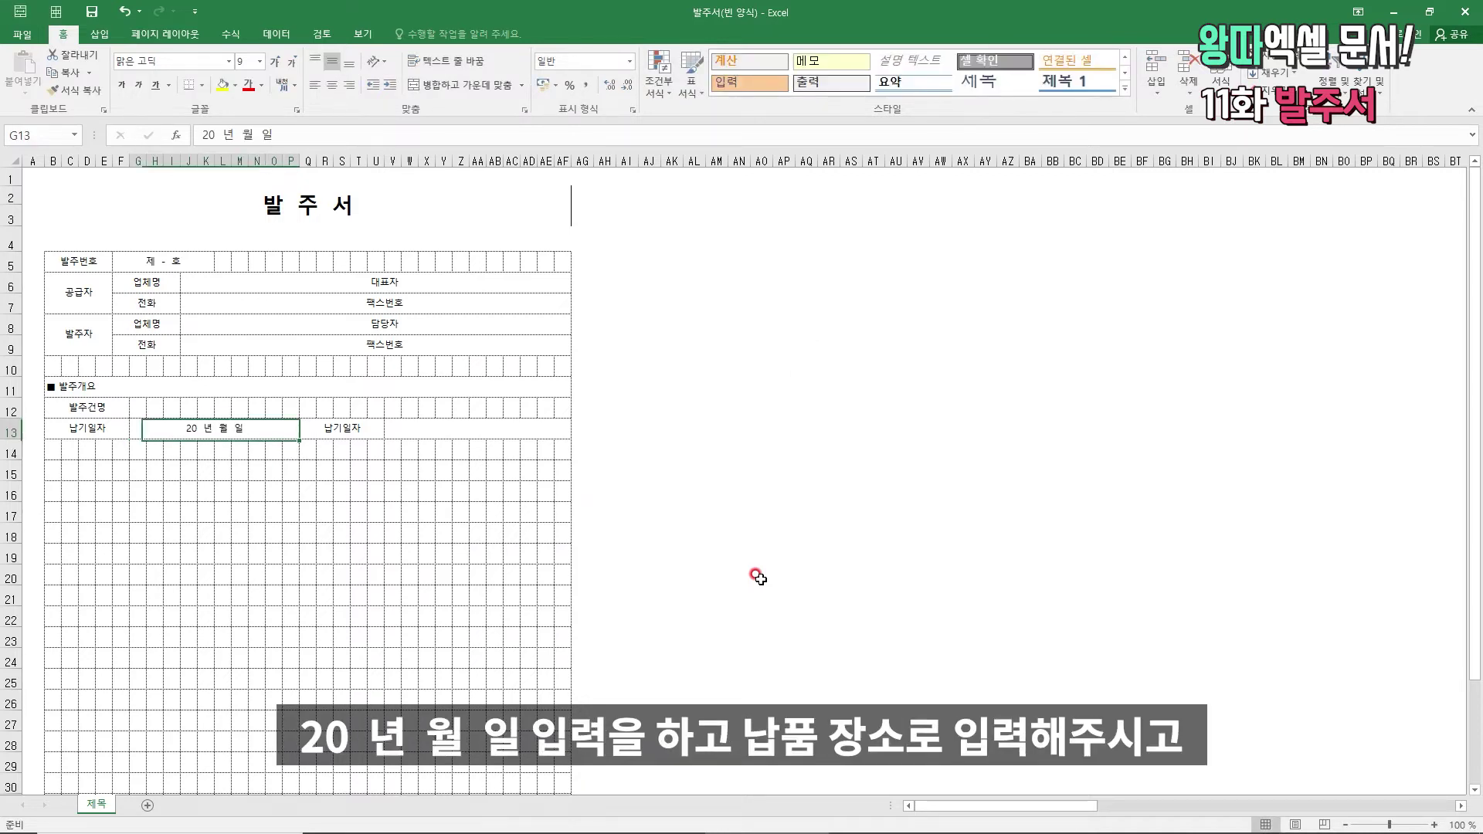
# - Change the copied label in Q13 to 납품장소
pyautogui.press('Tab')
pyautogui.press('Tab')
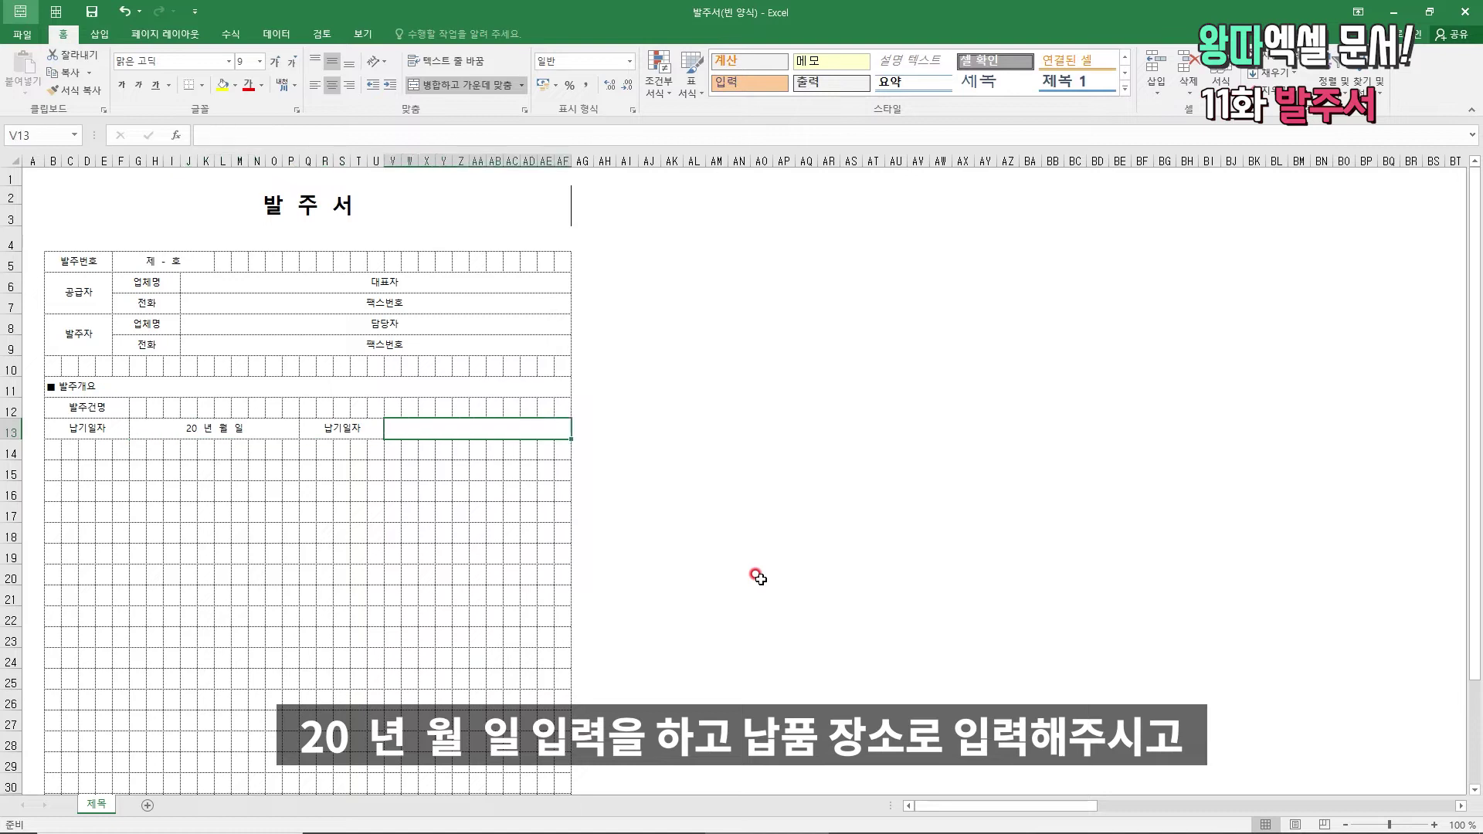
pyautogui.hotkey('shift', 'Tab')
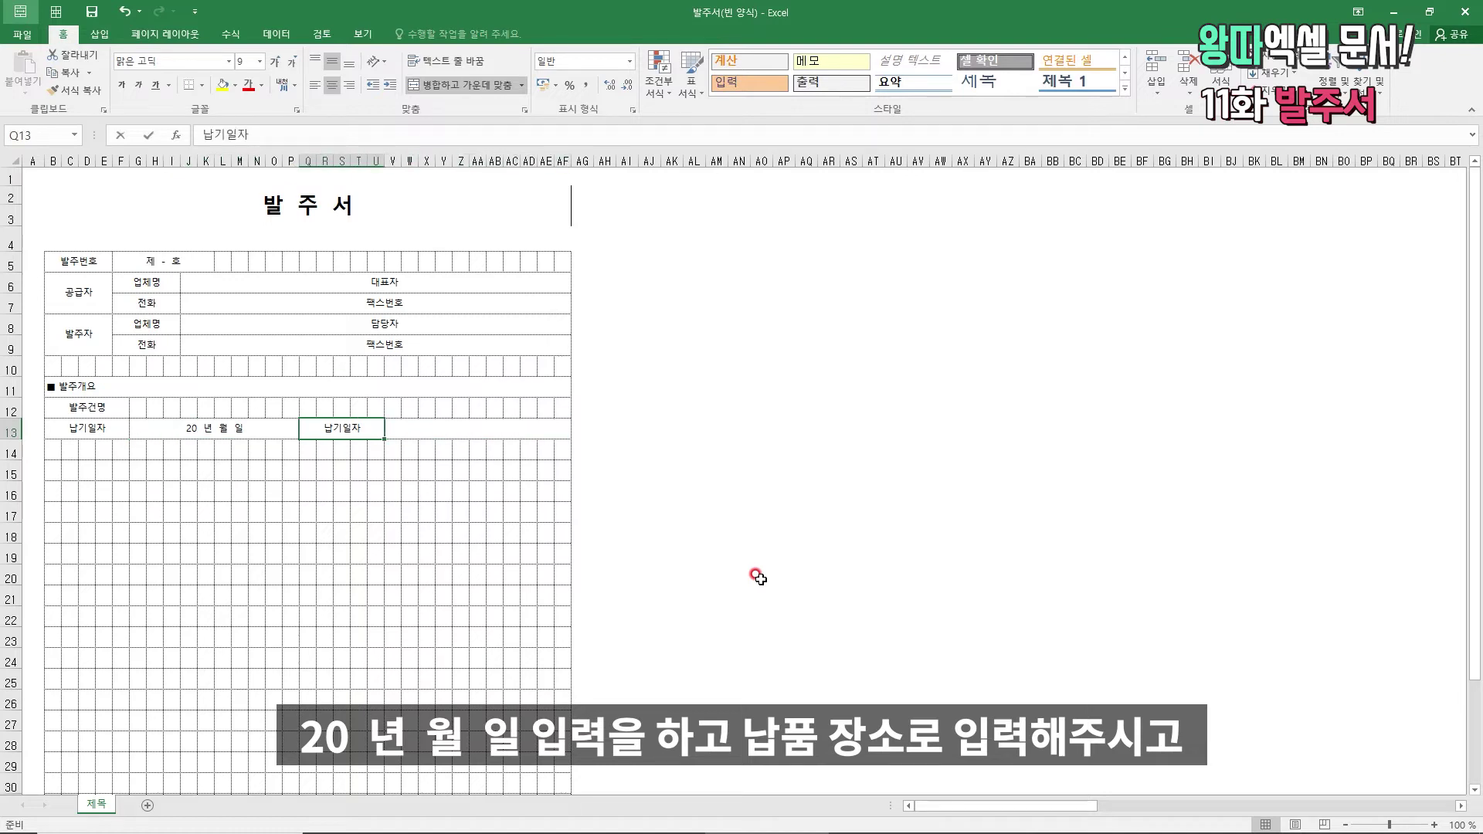
pyautogui.write('납품장소')
pyautogui.press('Return')
# - Merge G12:AF12 beside the 발주건명 label into one entry cell
pyautogui.press('Up')
pyautogui.press('Left')
pyautogui.press('Left')
pyautogui.press('Left')
pyautogui.press('Up')
pyautogui.press('Right')
pyautogui.press('Right')
pyautogui.hotkey('shift', 'Right')
pyautogui.hotkey('shift', 'Right')
pyautogui.hotkey('shift', 'Right')
pyautogui.hotkey('shift', 'Right')
pyautogui.hotkey('shift', 'Right')
pyautogui.hotkey('shift', 'Right')
pyautogui.hotkey('shift', 'Right')
pyautogui.hotkey('shift', 'Right')
pyautogui.hotkey('shift', 'Right')
pyautogui.hotkey('shift', 'Right')
pyautogui.hotkey('shift', 'Right')
pyautogui.hotkey('shift', 'Right')
pyautogui.hotkey('shift', 'Right')
pyautogui.hotkey('shift', 'Right')
pyautogui.hotkey('shift', 'Right')
pyautogui.hotkey('shift', 'Right')
pyautogui.hotkey('shift', 'Right')
pyautogui.hotkey('shift', 'Right')
pyautogui.hotkey('shift', 'Right')
pyautogui.hotkey('shift', 'Right')
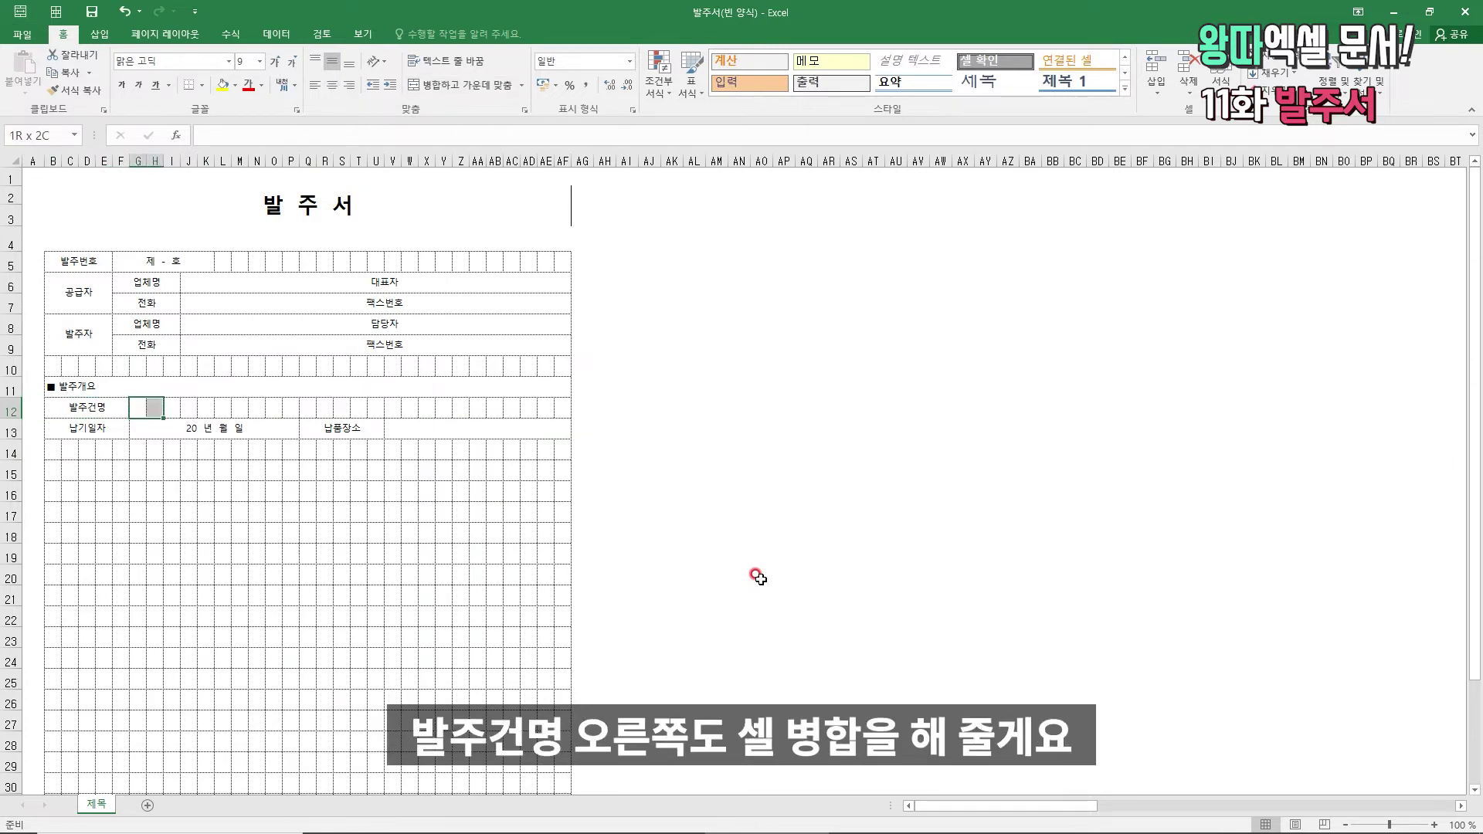
pyautogui.hotkey('shift', 'Right')
pyautogui.hotkey('shift', 'Right')
pyautogui.hotkey('shift', 'Right')
pyautogui.hotkey('shift', 'Right')
pyautogui.hotkey('shift', 'Right')
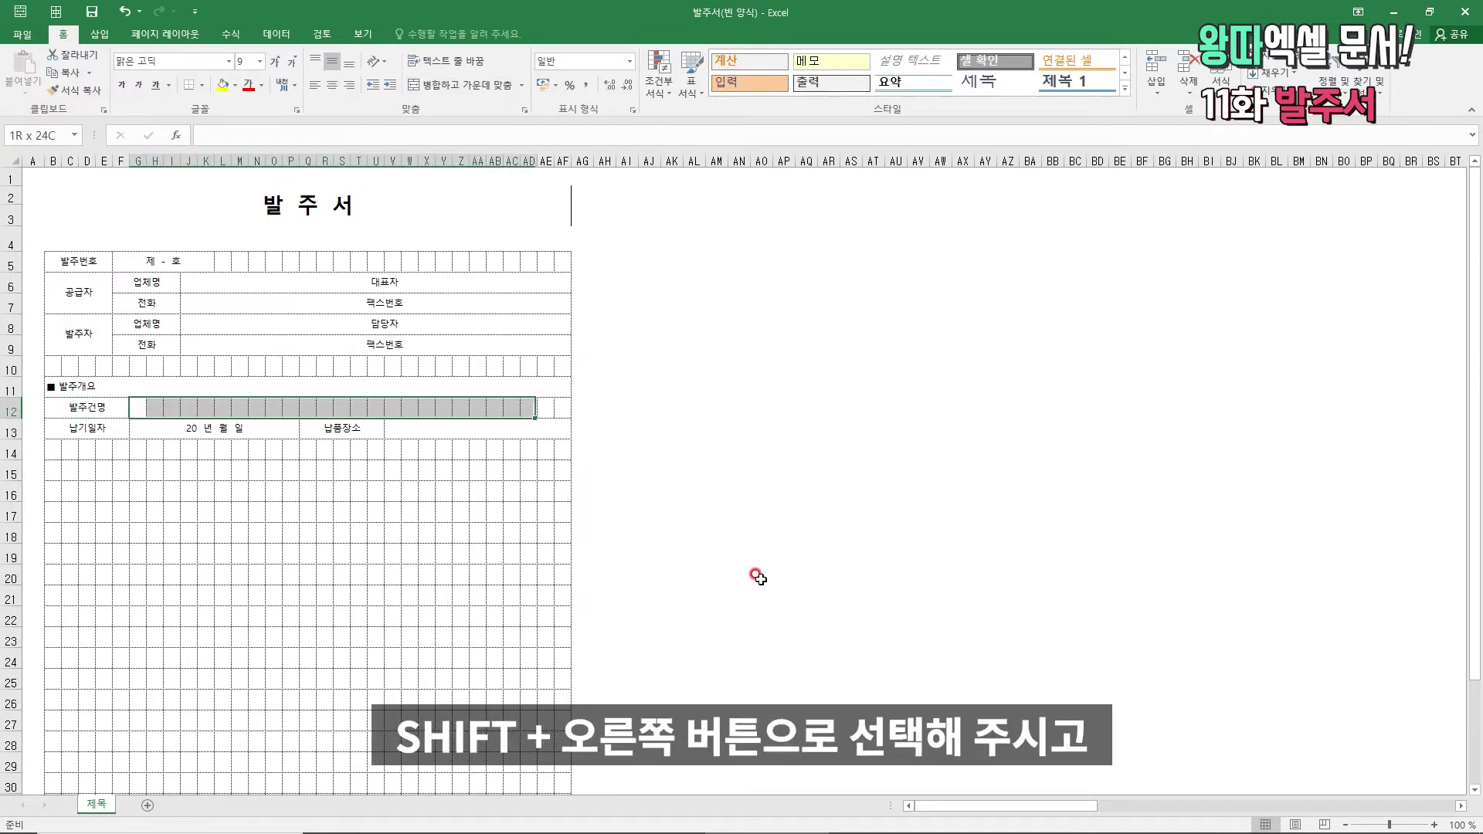
pyautogui.hotkey('alt', 'h')
pyautogui.press('m')
pyautogui.press('c')
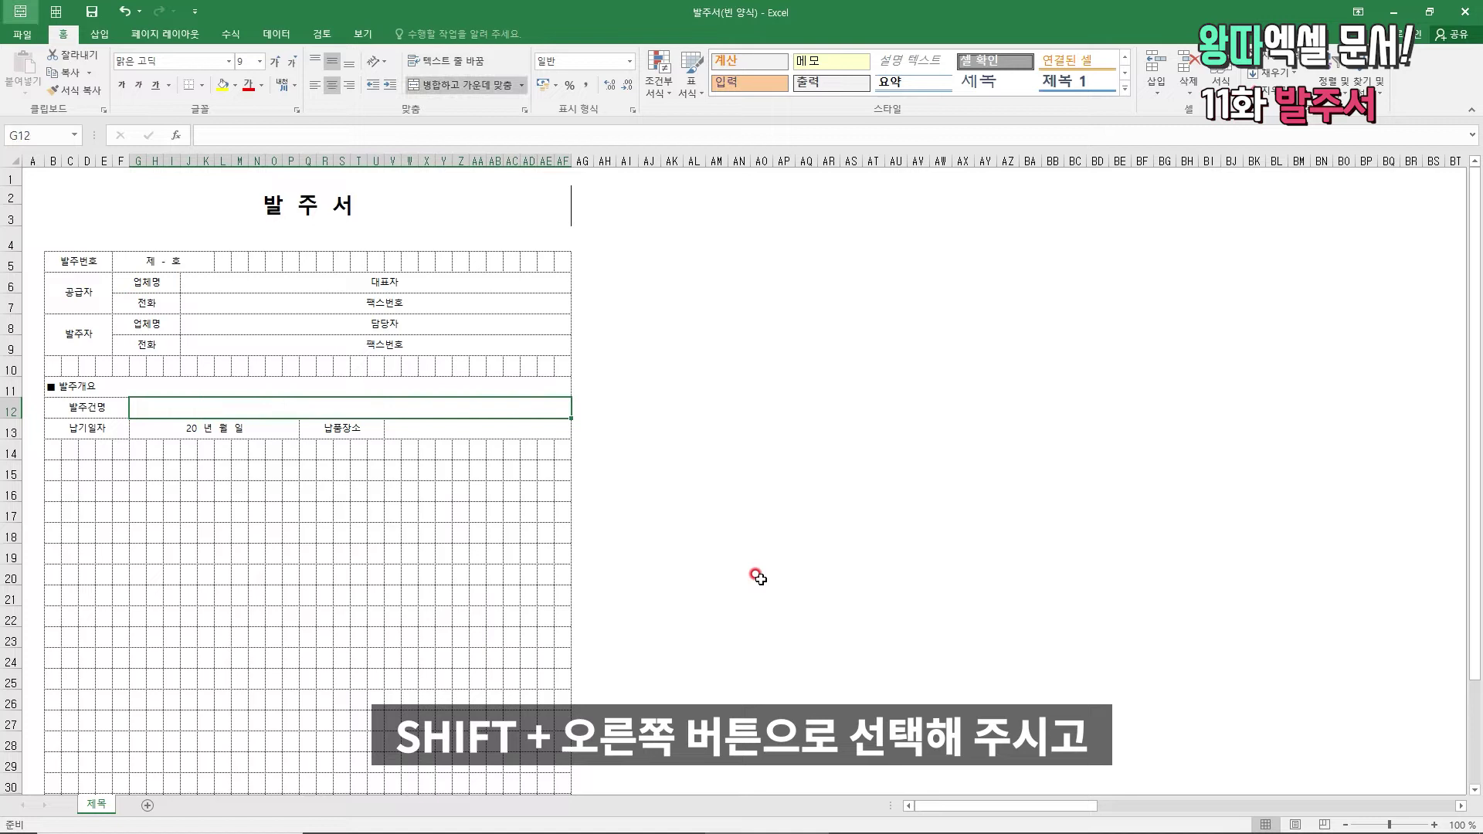
# - Merge and center B14:F15 across two rows and enter the label 합계금액 in it
pyautogui.press('Down')
pyautogui.press('Down')
pyautogui.press('Left')
pyautogui.press('Left')
pyautogui.press('Left')
pyautogui.press('Left')
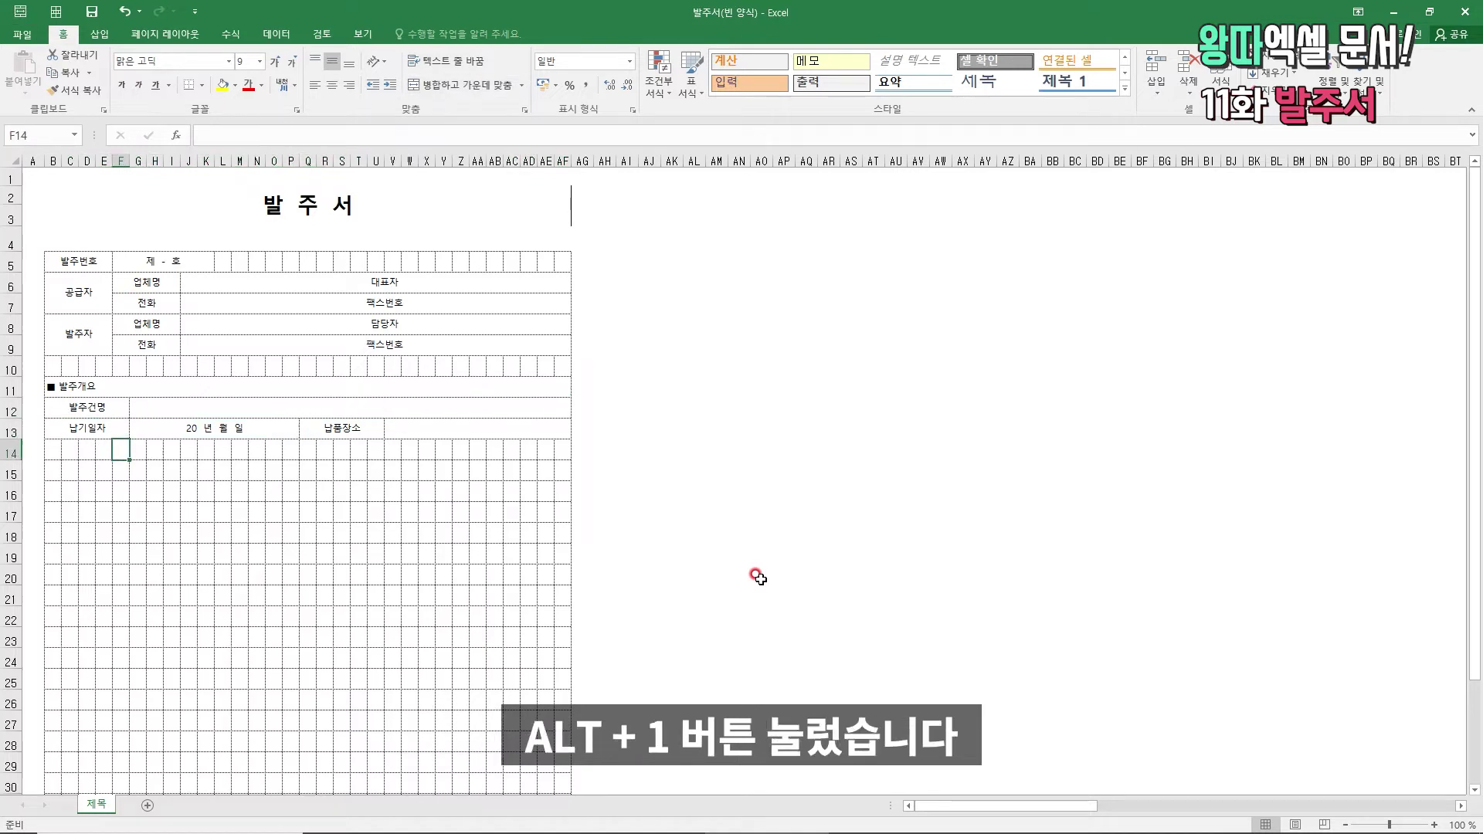
pyautogui.press('Left')
pyautogui.hotkey('shift', 'Down')
pyautogui.hotkey('shift', 'Right')
pyautogui.hotkey('shift', 'Right')
pyautogui.hotkey('shift', 'Right')
pyautogui.hotkey('shift', 'Right')
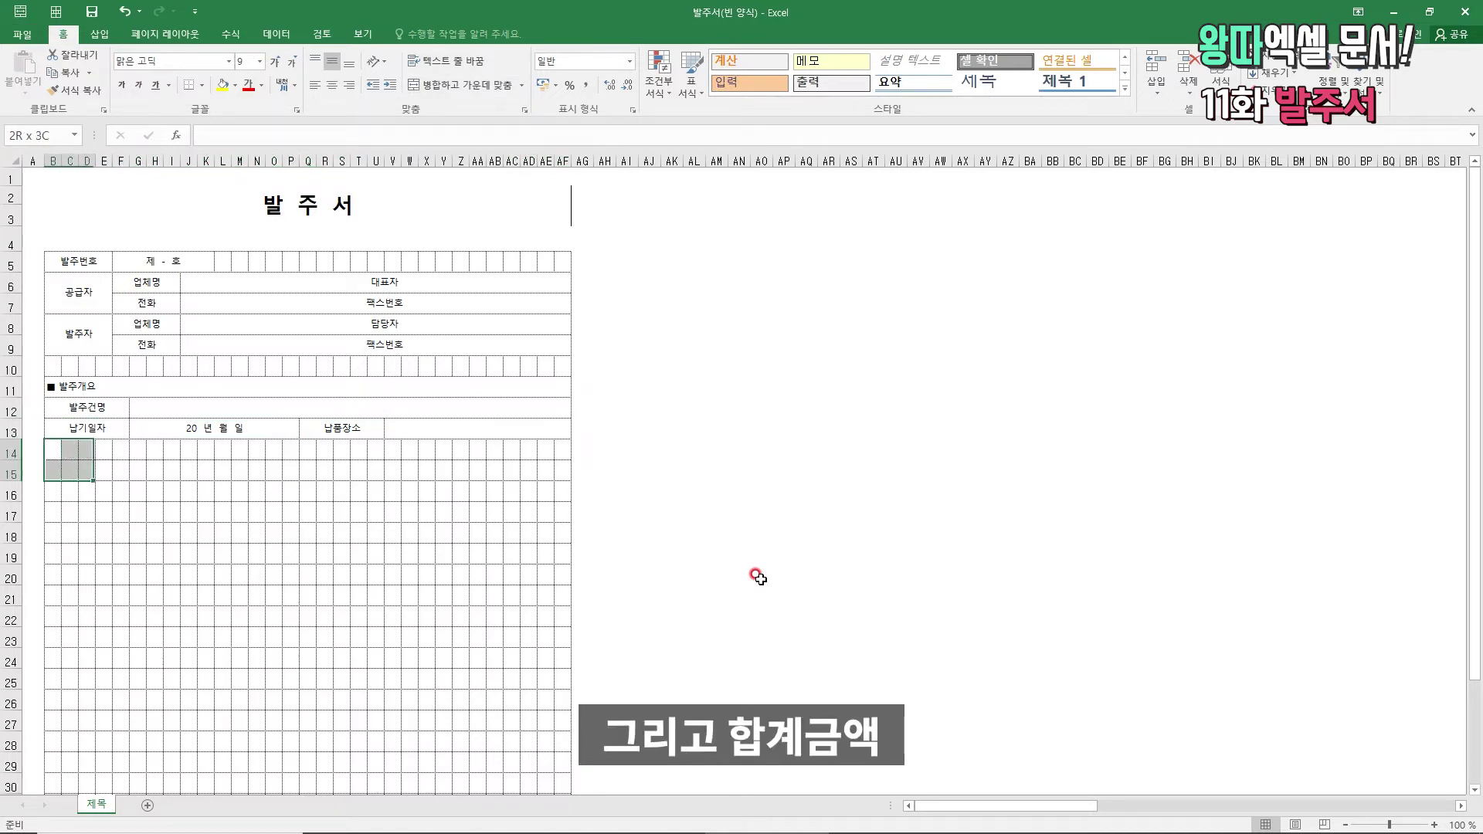
pyautogui.hotkey('alt', 'h')
pyautogui.write('mc합계금ㅇ')
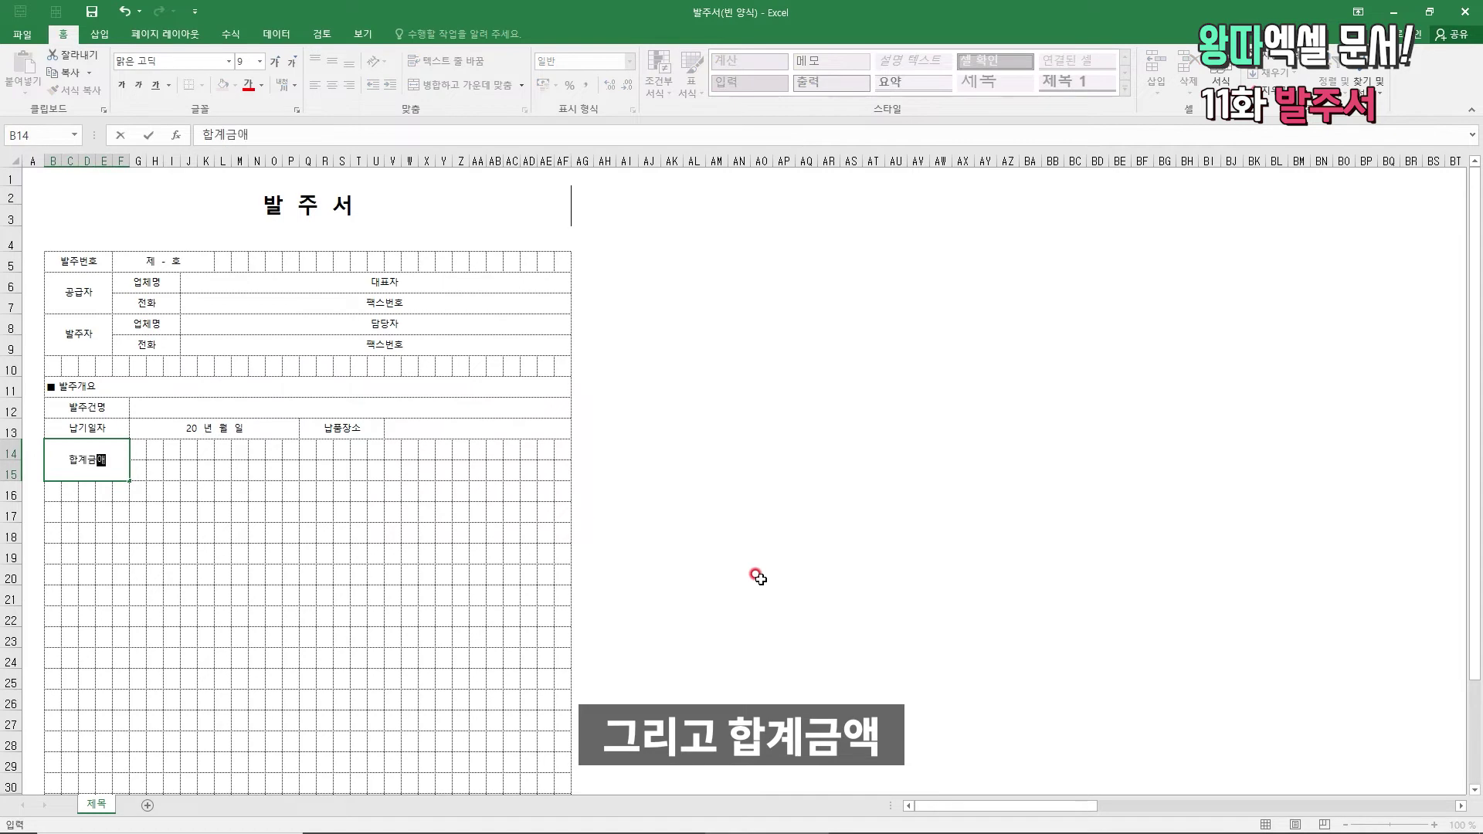
pyautogui.press('Return')
# - Merge G14:J14 beside the 합계금액 label into one cell
pyautogui.press('Up')
pyautogui.press('Right')
pyautogui.hotkey('shift', 'Right')
pyautogui.hotkey('shift', 'Right')
pyautogui.hotkey('shift', 'Right')
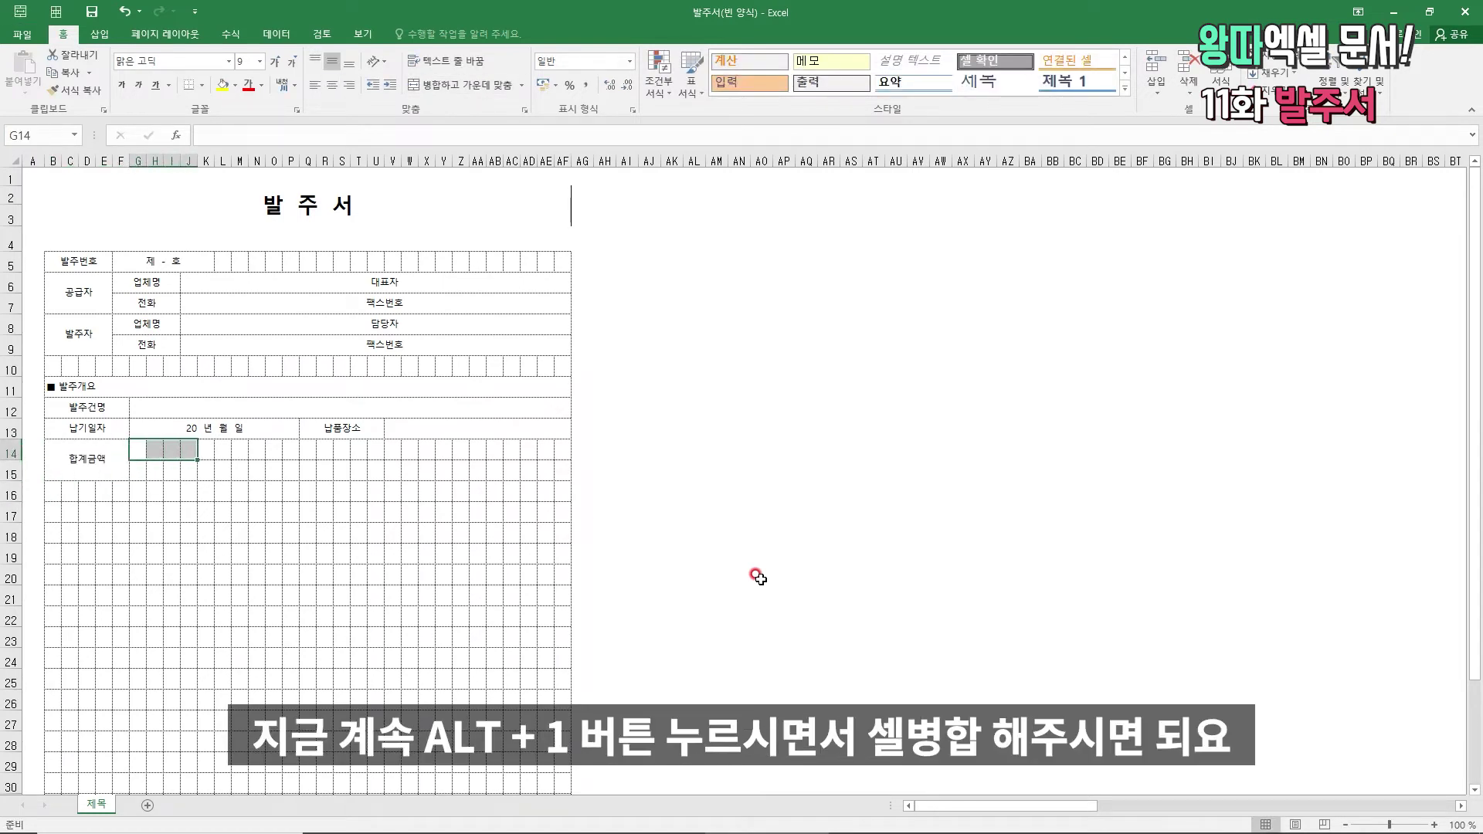
pyautogui.hotkey('alt', '1')
# - Repeat the merged G14:J14 cell in row 15 and label the two cells 합계금액 and 지불조건
pyautogui.hotkey('ctrl', 'c')
pyautogui.press('Down')
pyautogui.hotkey('ctrl', 'v')
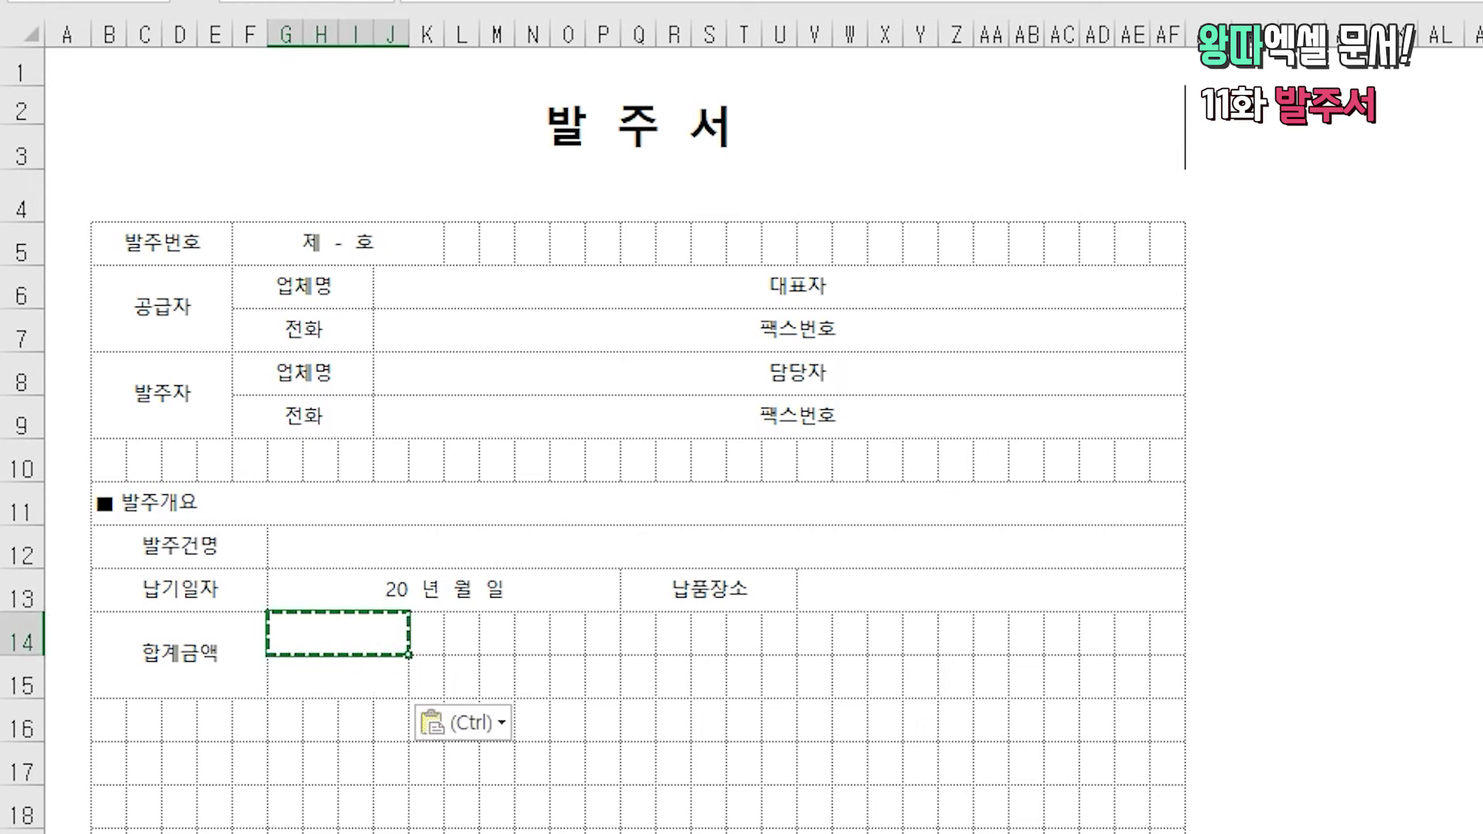
pyautogui.write('합계금액')
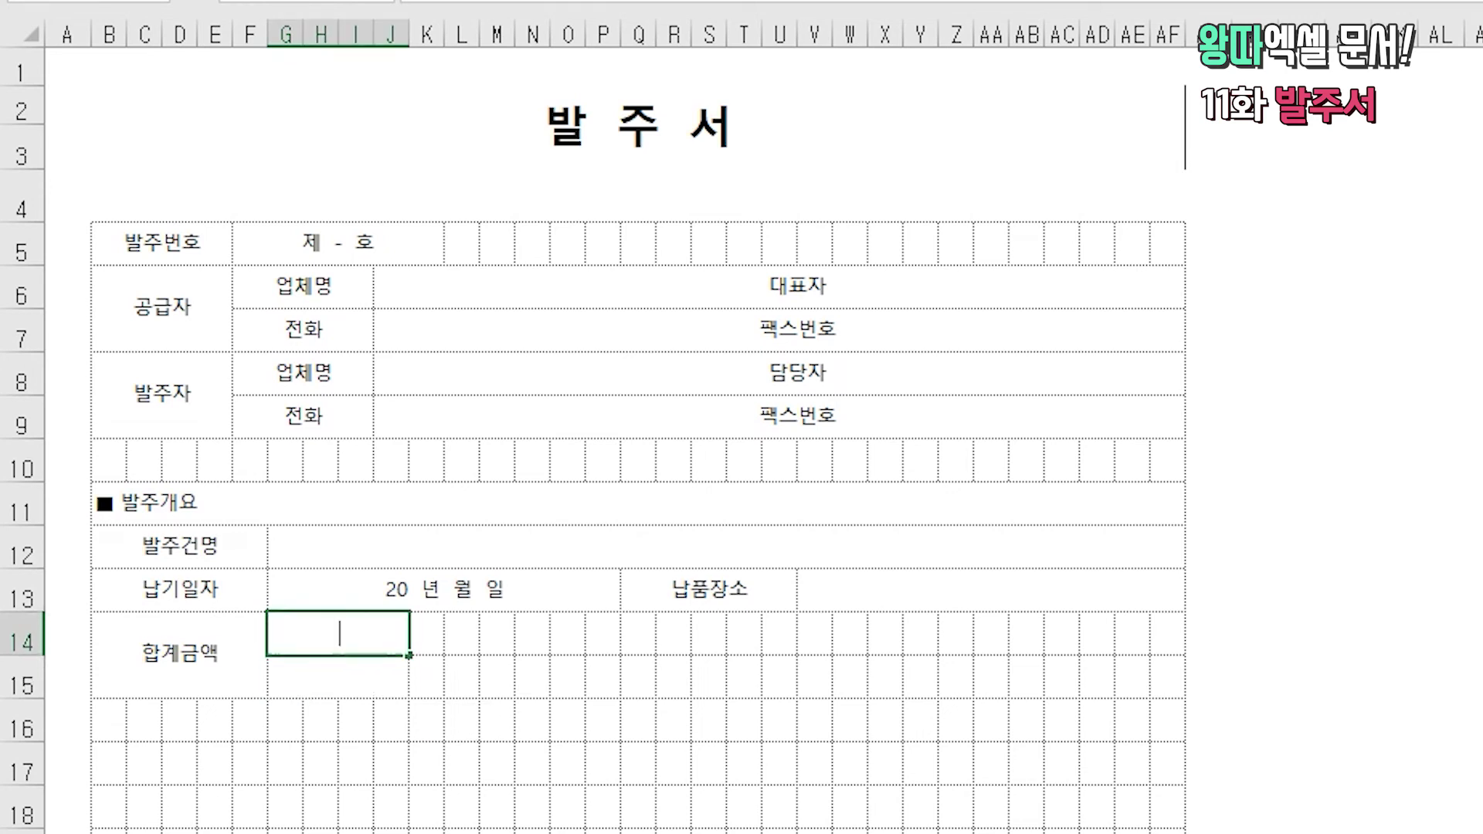
pyautogui.press('Return')
pyautogui.write('지불조건')
# - Merge K14:AF14 beside the 합계금액 label into one entry cell and copy it to K15:AF15
pyautogui.press('Up')
pyautogui.press('Right')
pyautogui.hotkey('shift', 'Right')
pyautogui.hotkey('shift', 'Right')
pyautogui.hotkey('shift', 'Right')
pyautogui.hotkey('shift', 'Right')
pyautogui.hotkey('shift', 'Right')
pyautogui.hotkey('shift', 'Right')
pyautogui.hotkey('shift', 'Right')
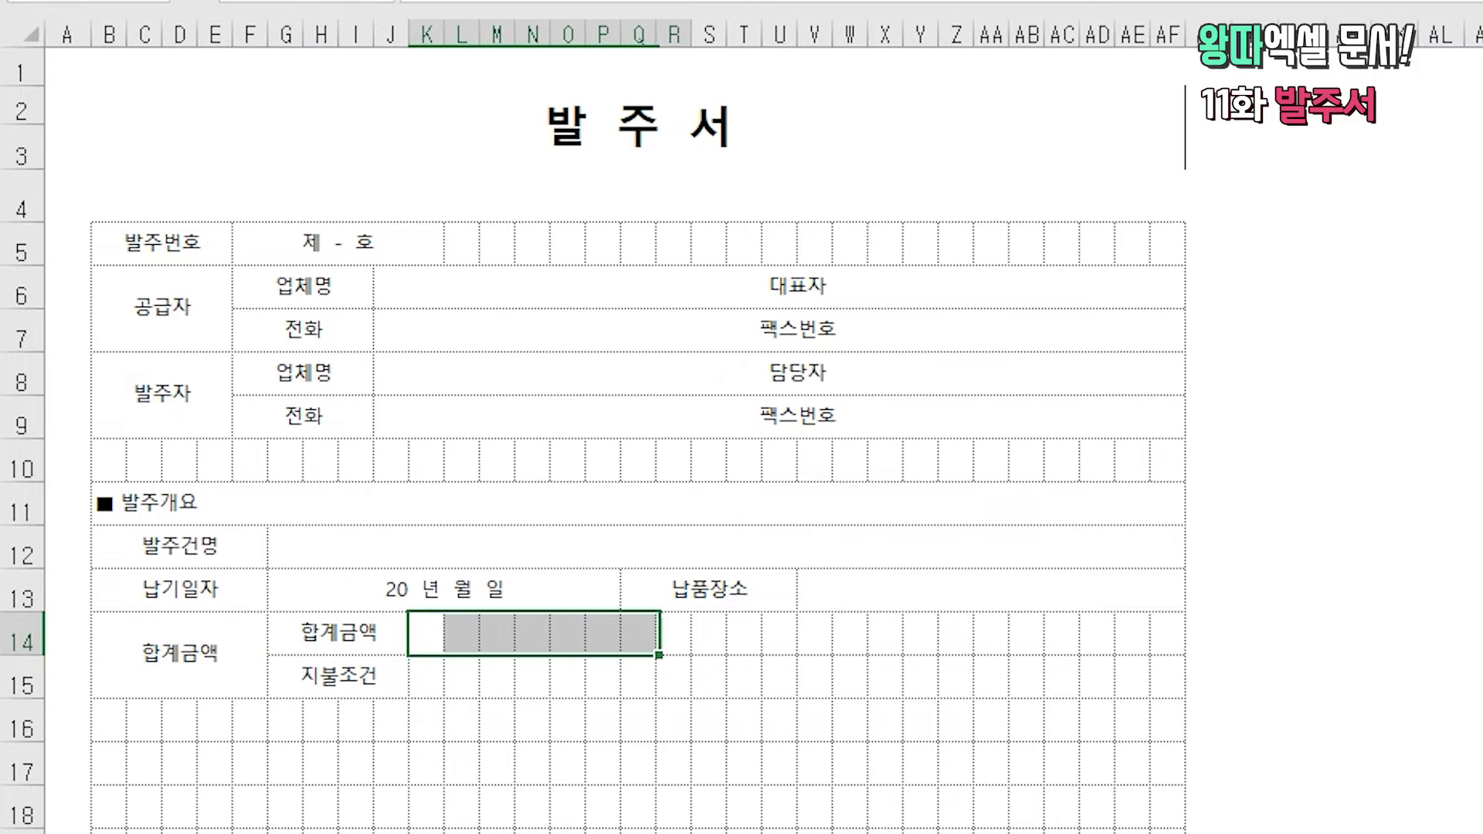
pyautogui.hotkey('shift', 'Right')
pyautogui.hotkey('shift', 'Right')
pyautogui.hotkey('shift', 'Right')
pyautogui.hotkey('shift', 'Right')
pyautogui.hotkey('shift', 'Right')
pyautogui.hotkey('shift', 'Right')
pyautogui.hotkey('shift', 'Right')
pyautogui.hotkey('shift', 'Right')
pyautogui.hotkey('shift', 'Right')
pyautogui.hotkey('shift', 'Right')
pyautogui.hotkey('shift', 'Right')
pyautogui.hotkey('shift', 'Right')
pyautogui.hotkey('shift', 'Right')
pyautogui.hotkey('shift', 'Right')
pyautogui.hotkey('alt', 'h')
pyautogui.press('m')
pyautogui.press('c')
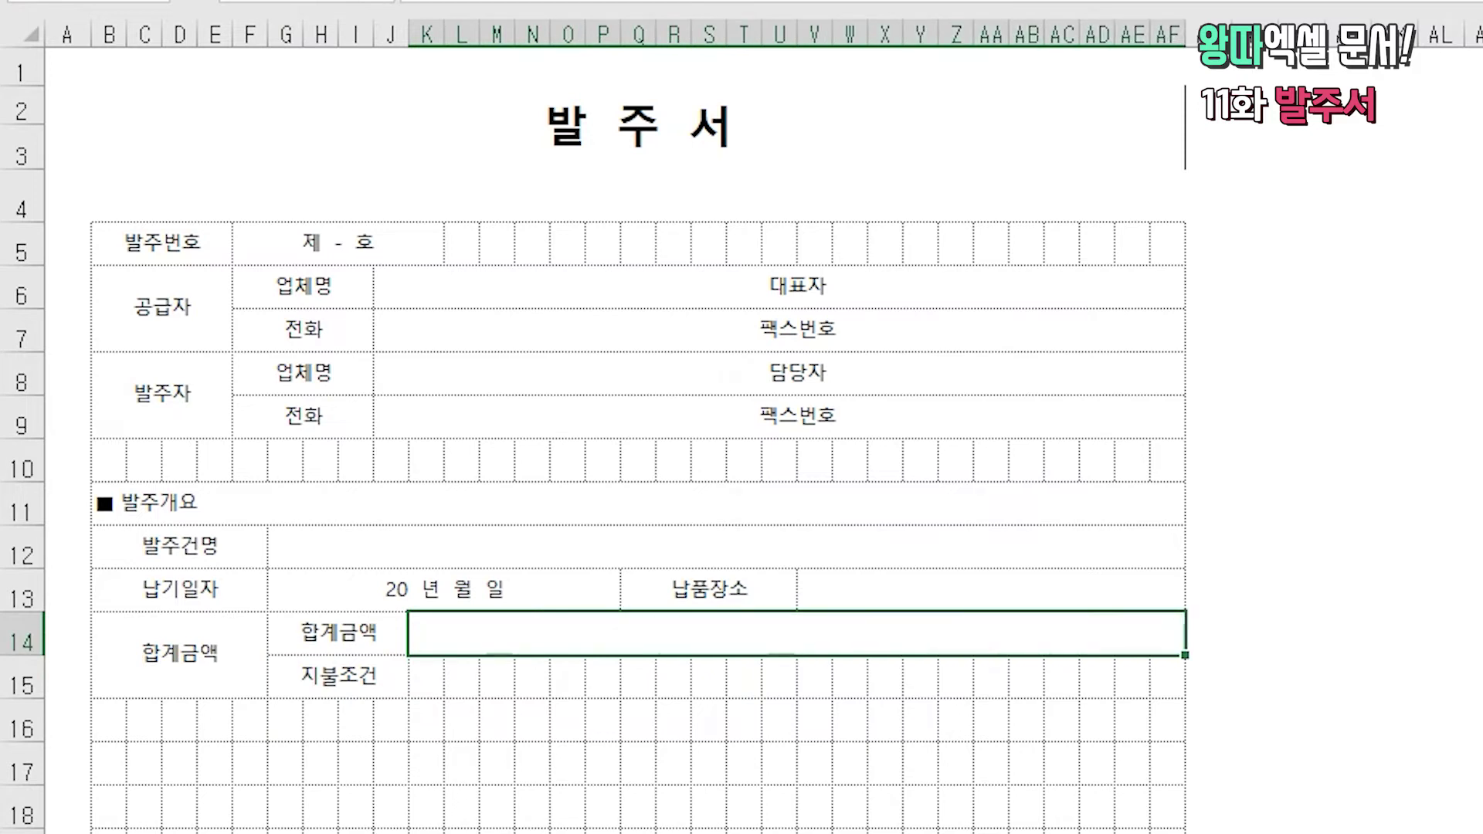
pyautogui.hotkey('ctrl', 'c')
pyautogui.press('Down')
pyautogui.hotkey('ctrl', 'v')
# - Enter the amount line 일금 원정 (₩ ), 부가세포함 in K14, leaving wide blanks after 일금 and after ₩
pyautogui.press('Up')
pyautogui.write('일금')
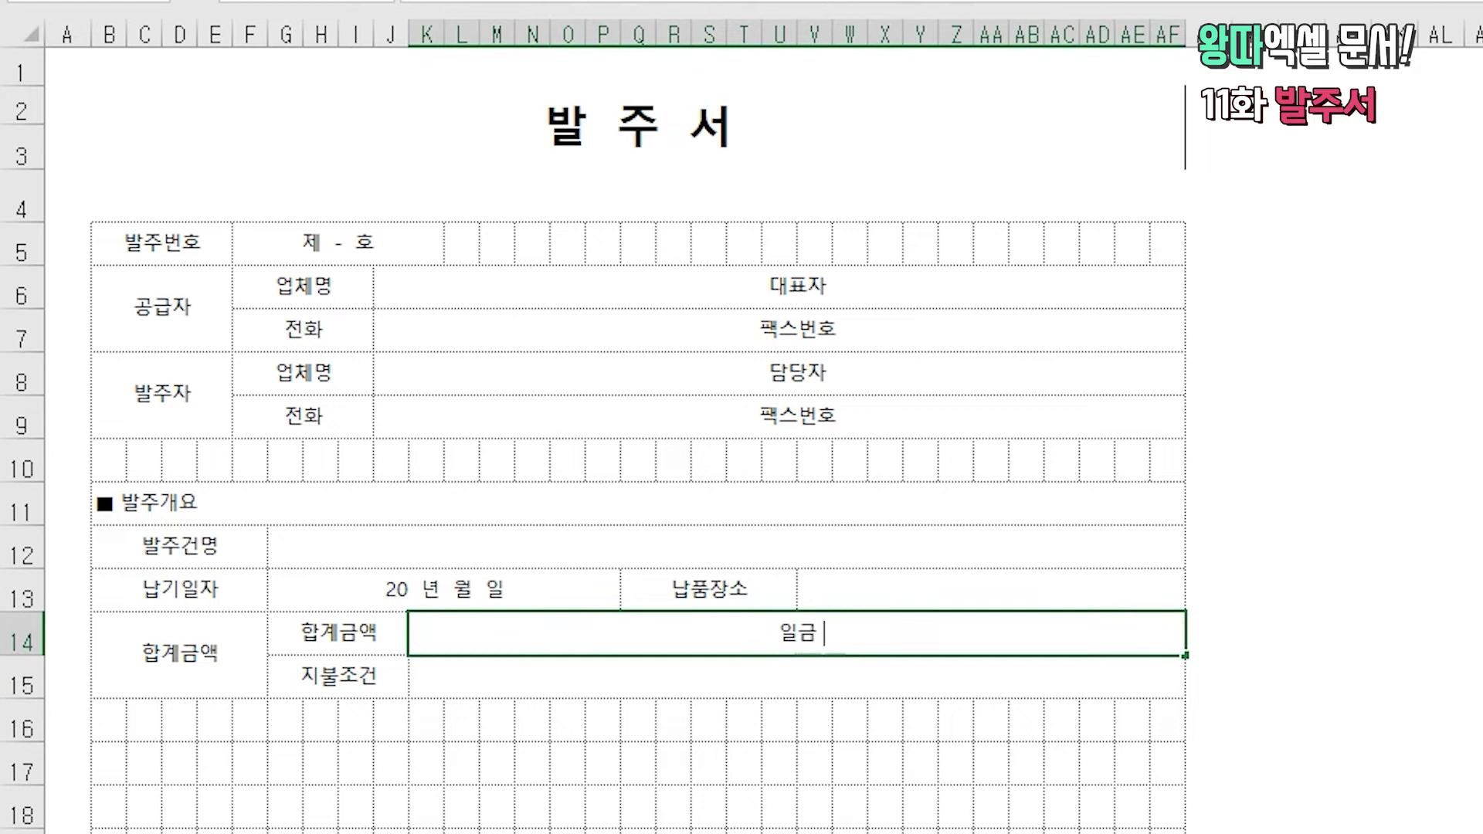
pyautogui.press('BackSpace')
pyautogui.press('BackSpace')
pyautogui.press('BackSpace')
pyautogui.press('BackSpace')
pyautogui.press('BackSpace')
pyautogui.press('BackSpace')
pyautogui.press('BackSpace')
pyautogui.press('BackSpace')
pyautogui.press('BackSpace')
pyautogui.press('BackSpace')
pyautogui.press('BackSpace')
pyautogui.write('원정')
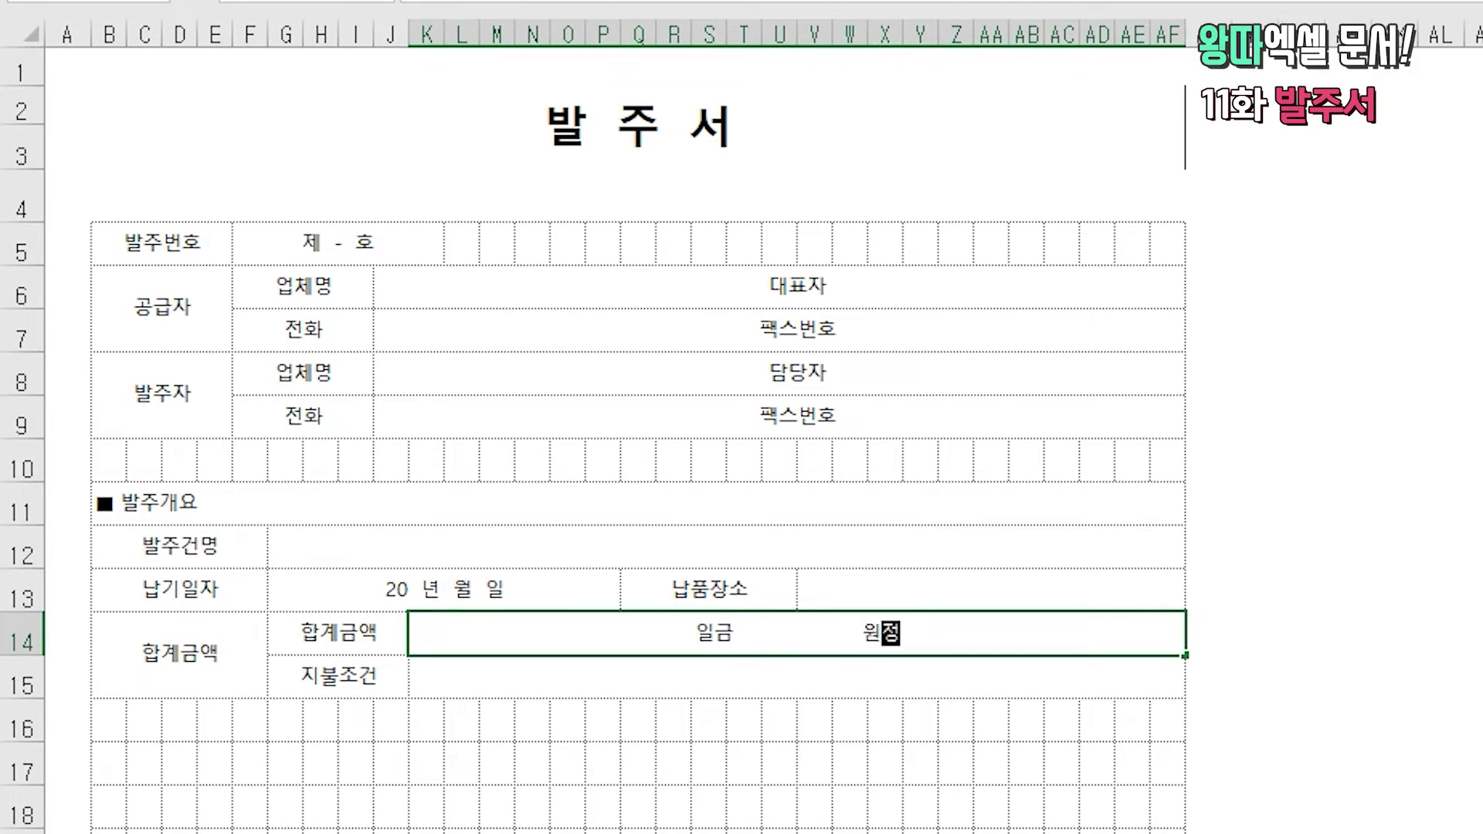
pyautogui.write(' (')
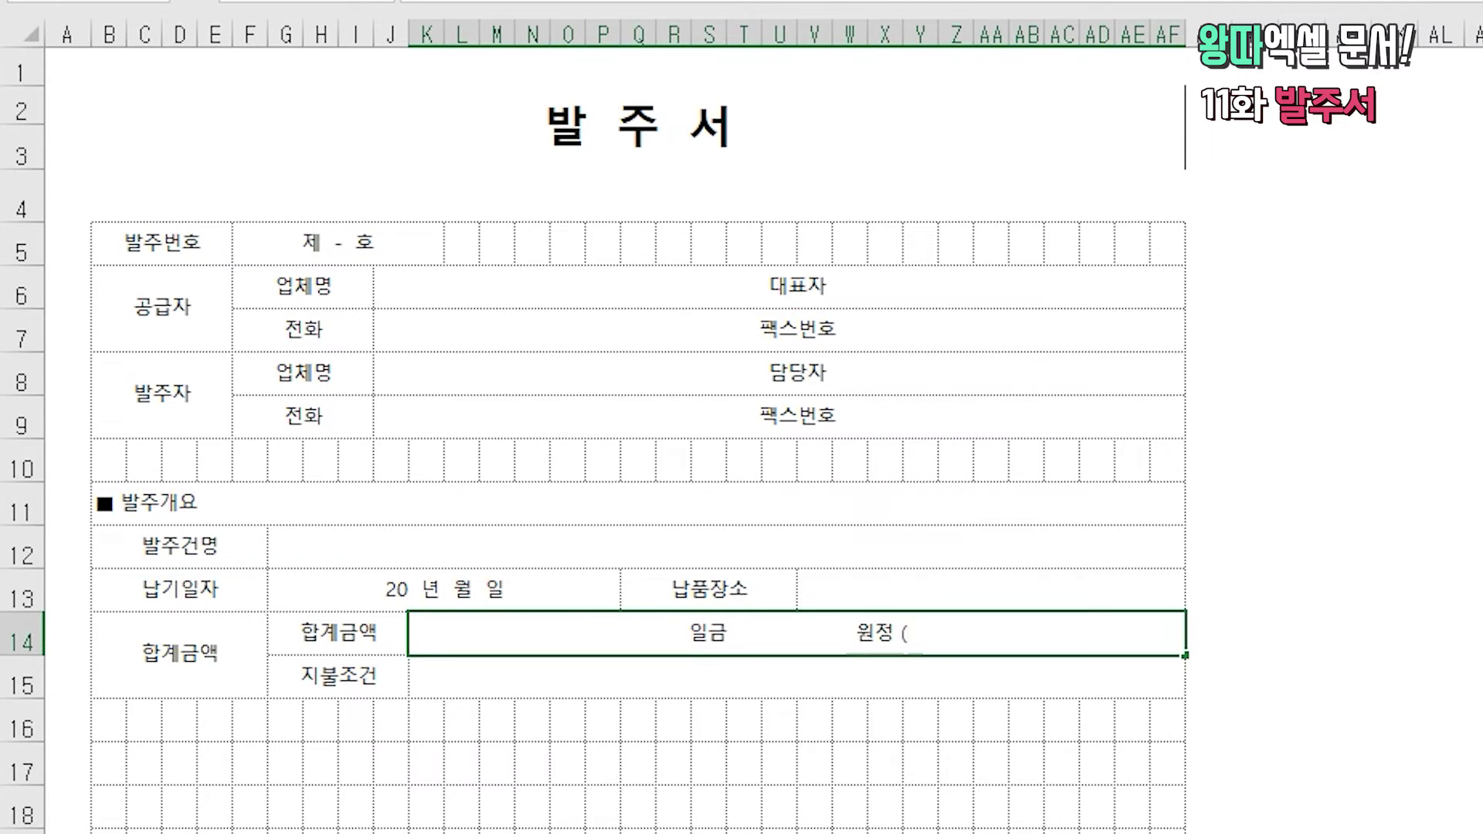
pyautogui.write('₩')
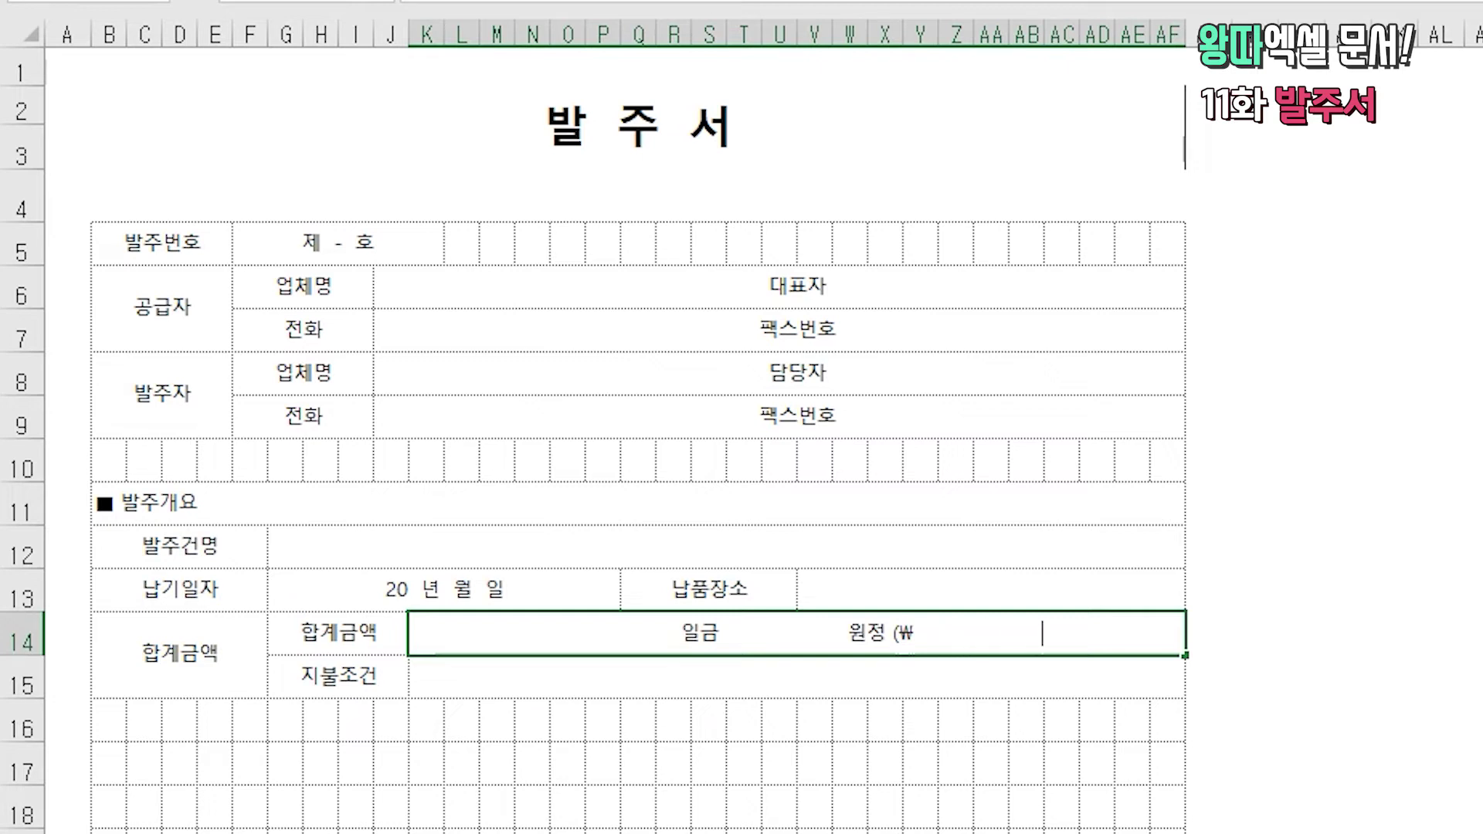
pyautogui.write(')')
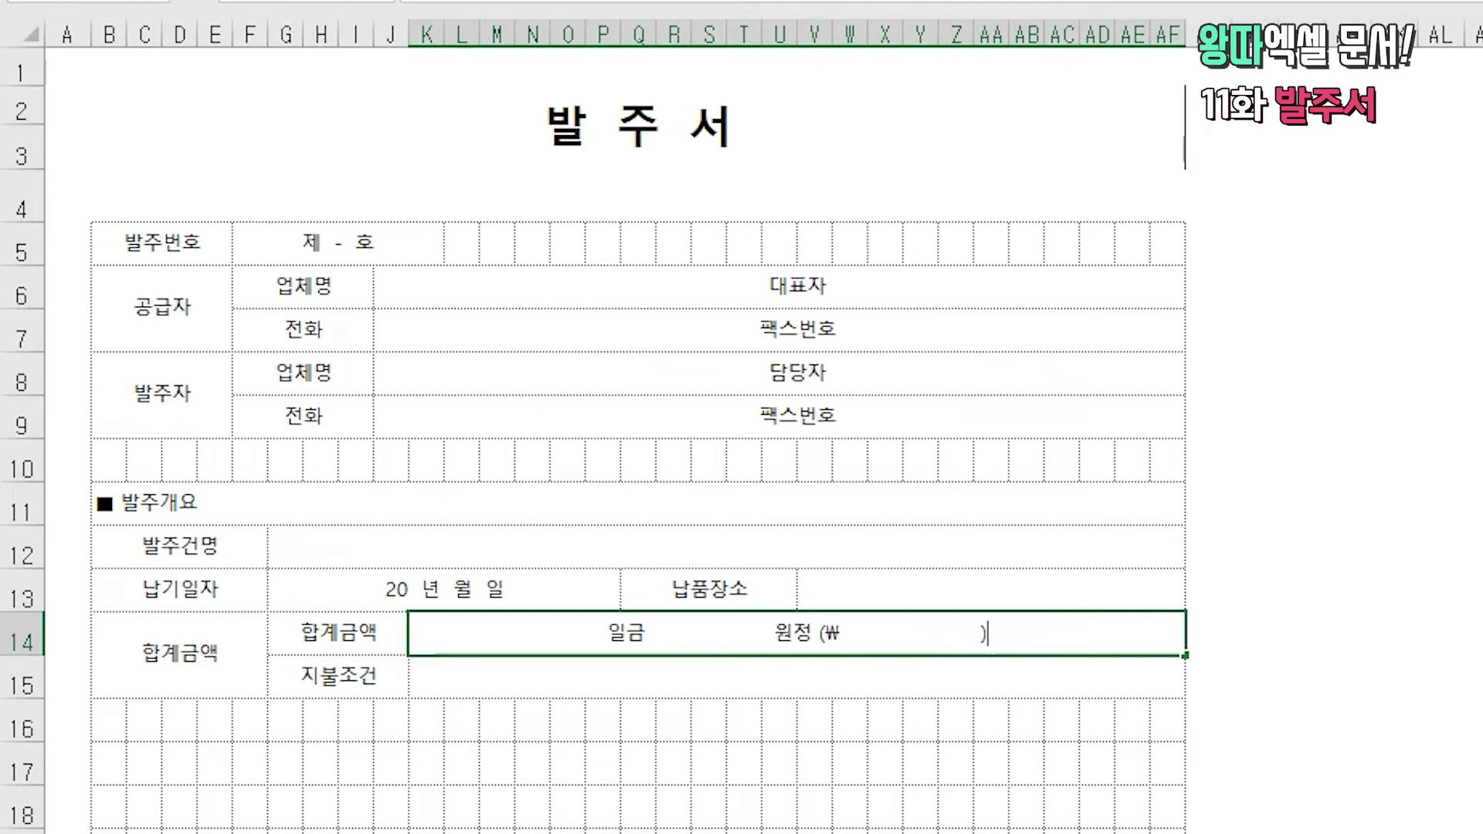
pyautogui.write(', 부가세포함')
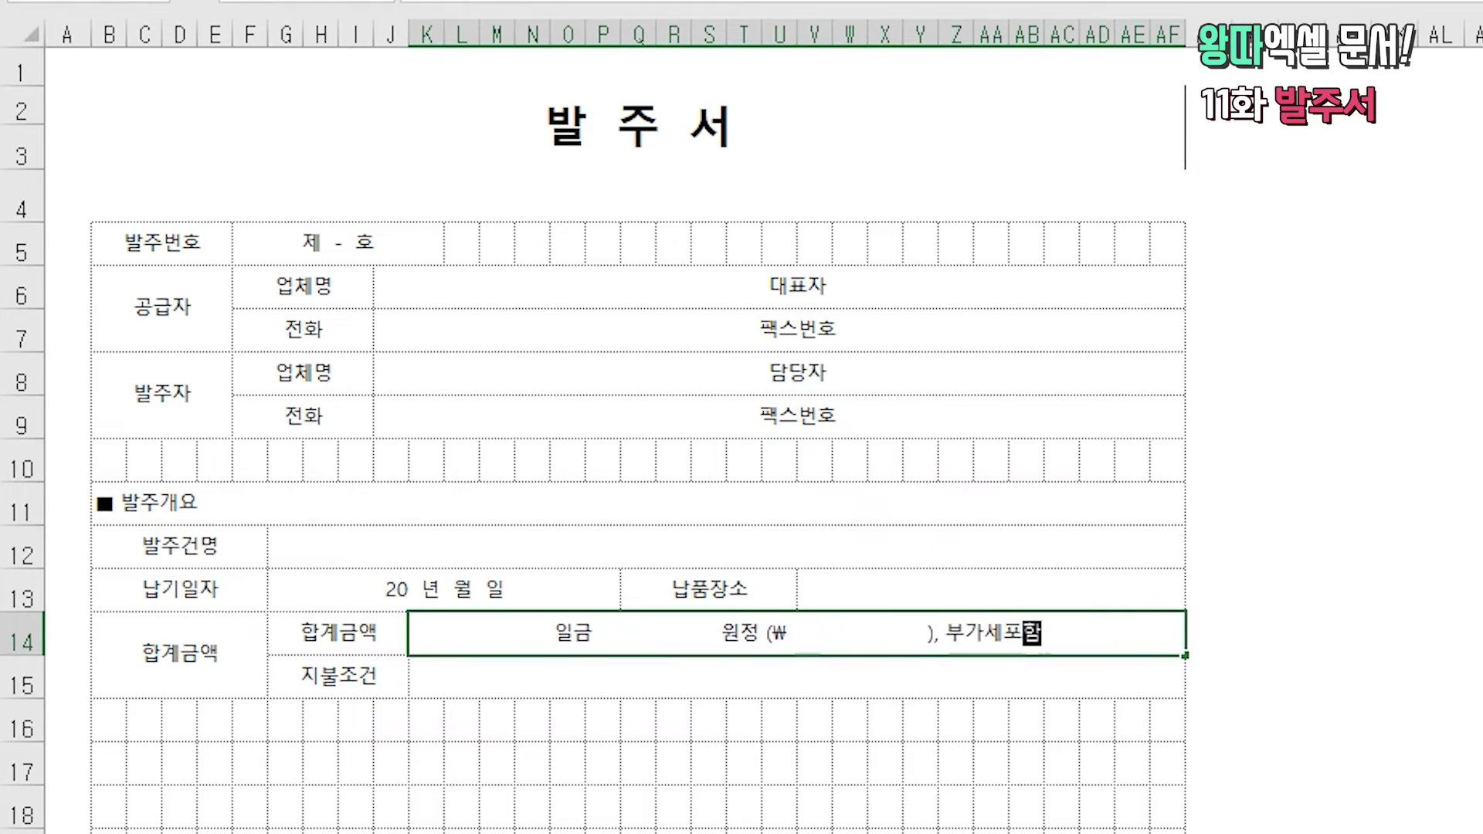
pyautogui.press('Return')
pyautogui.press('Up')
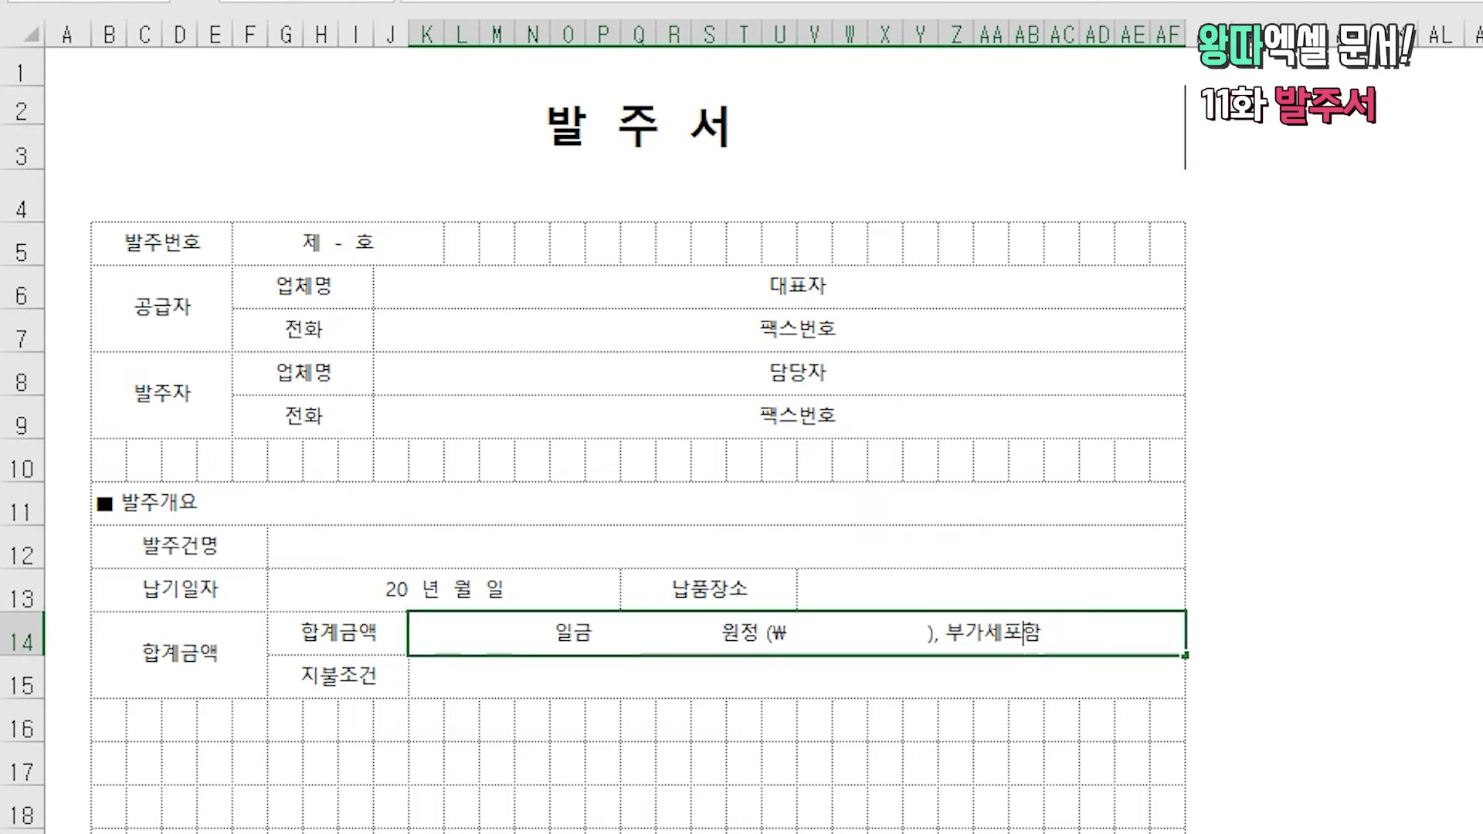
# - Underline the blank after ₩ and the blank after 일금 in the K14 amount line
pyautogui.moveTo(924, 633); pyautogui.dragTo(794, 634)
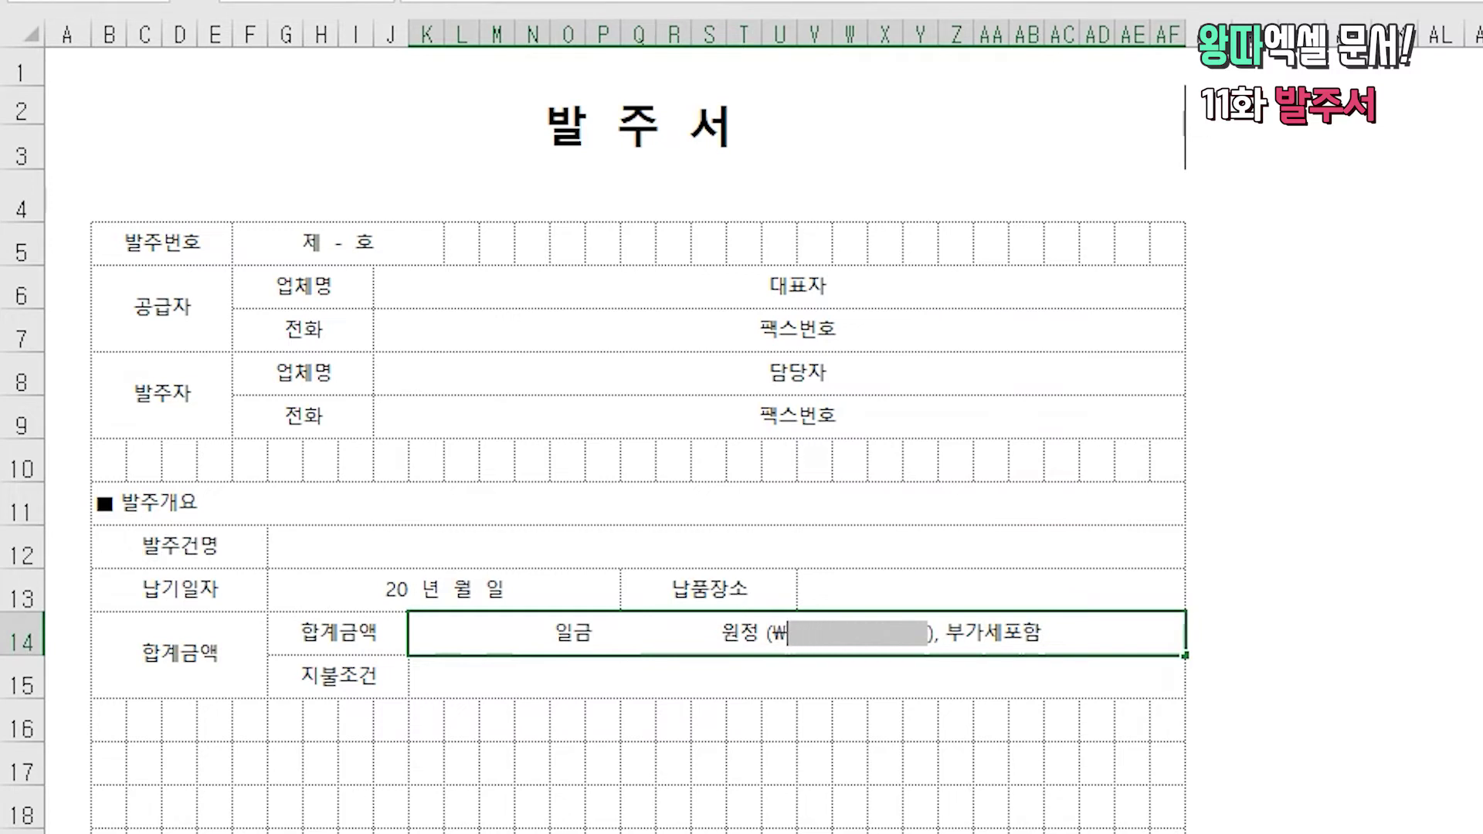
pyautogui.hotkey('ctrl', 'u')
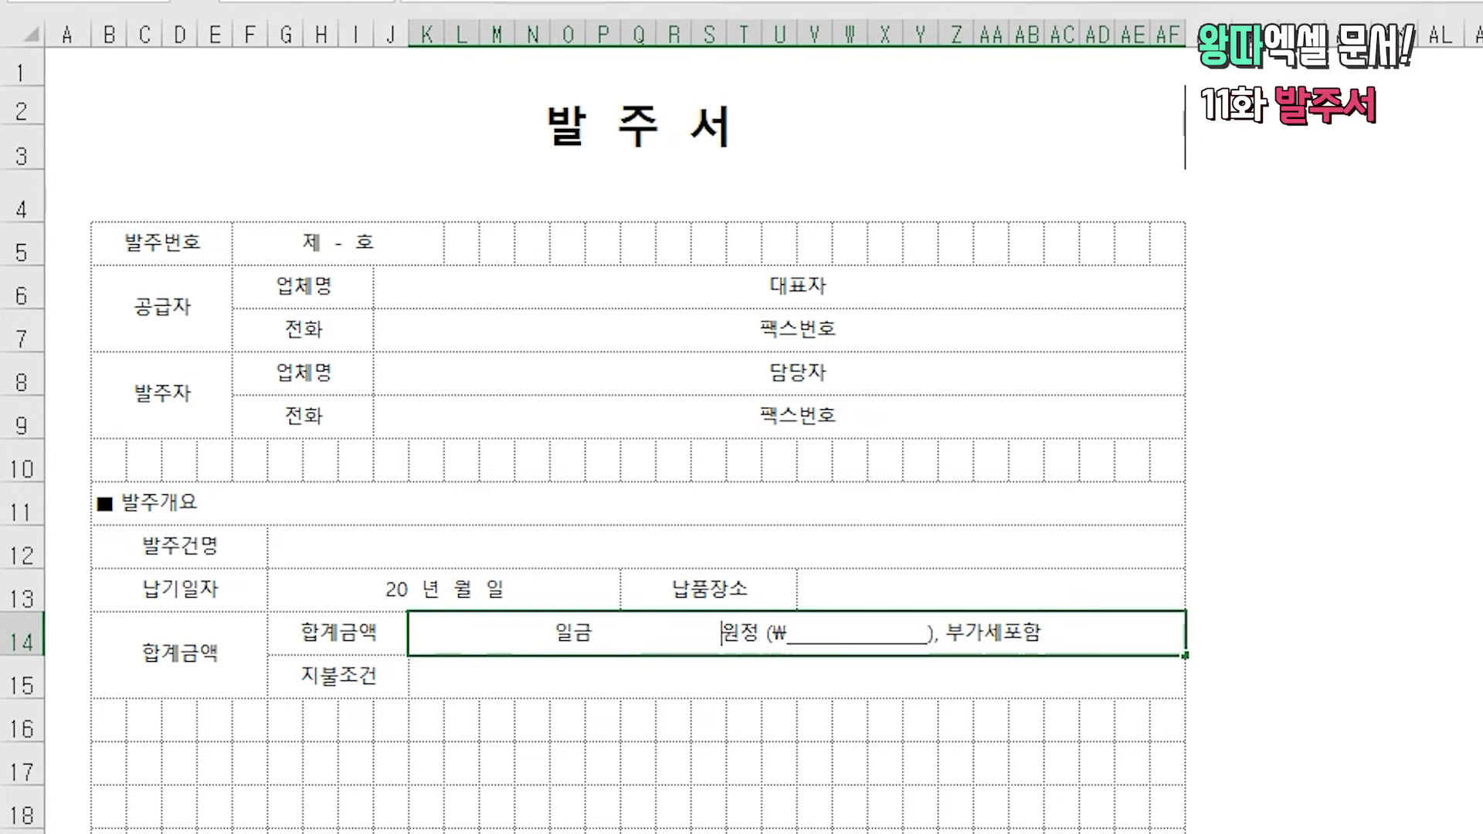
pyautogui.moveTo(716, 633); pyautogui.dragTo(607, 633)
pyautogui.hotkey('ctrl', 'u')
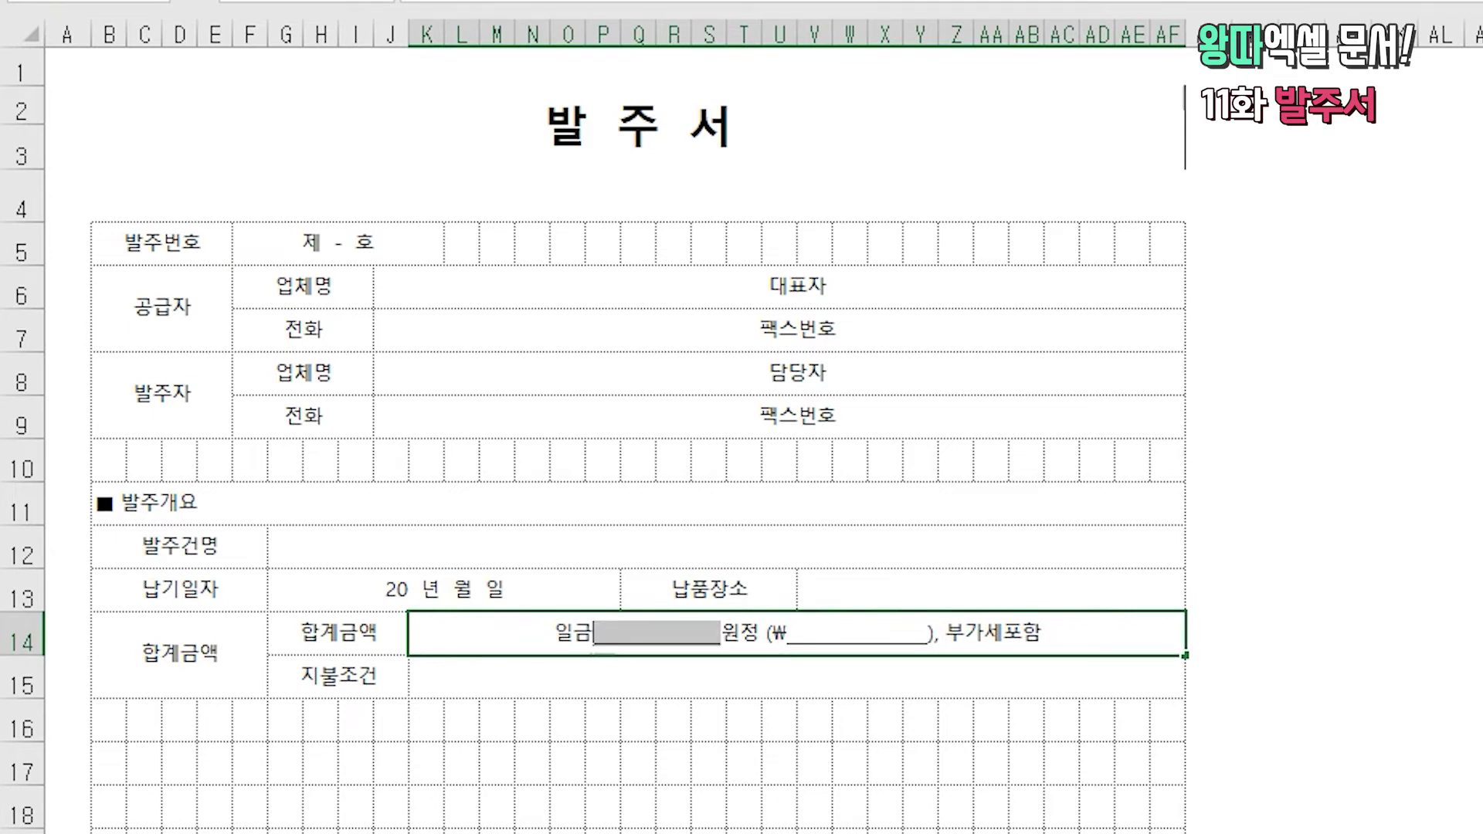
pyautogui.press('Return')
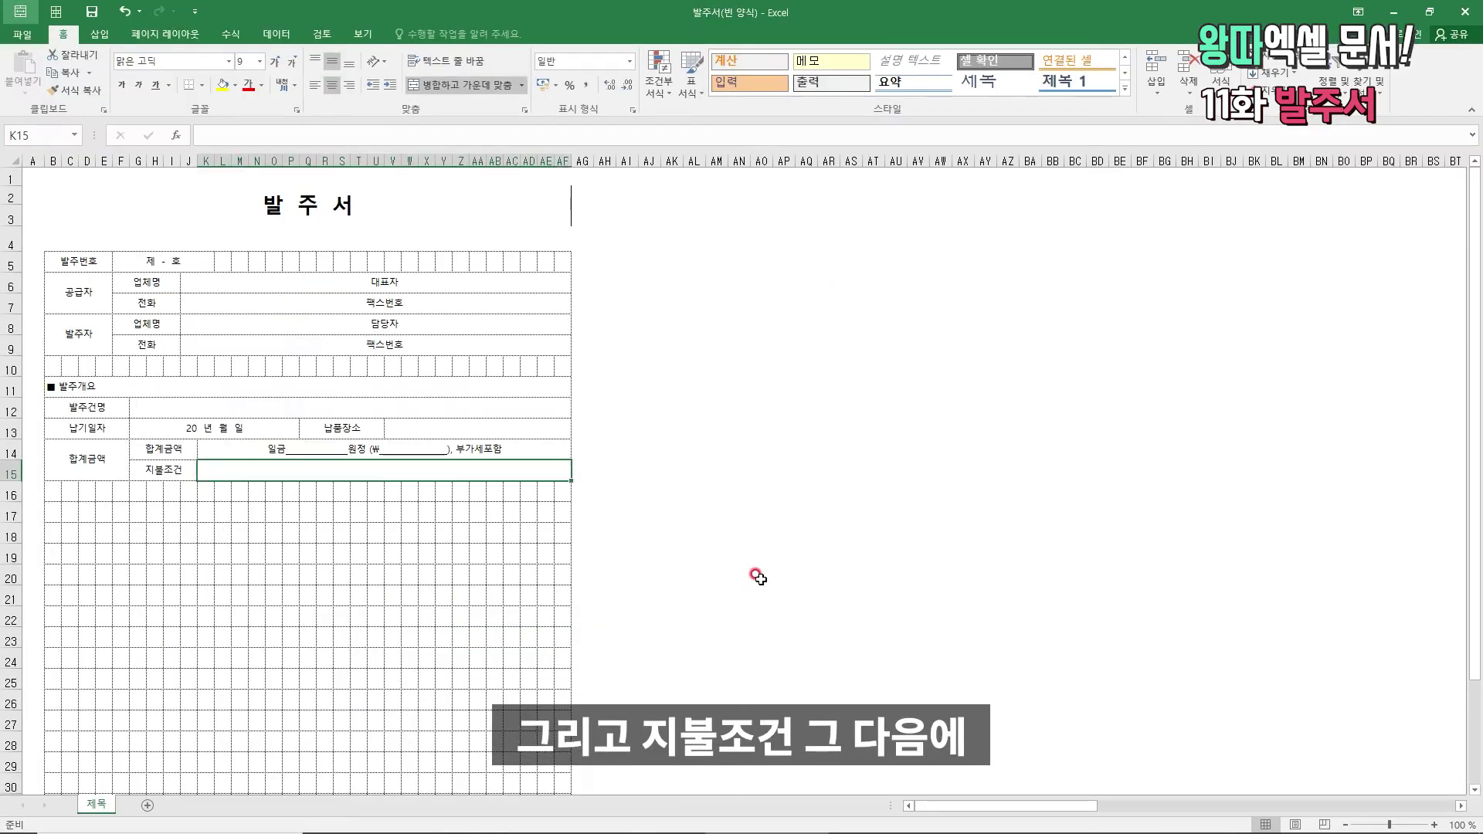
# - Copy the ■ 발주개요 section heading from row 11 to row 17
pyautogui.press('Down')
pyautogui.press('Down')
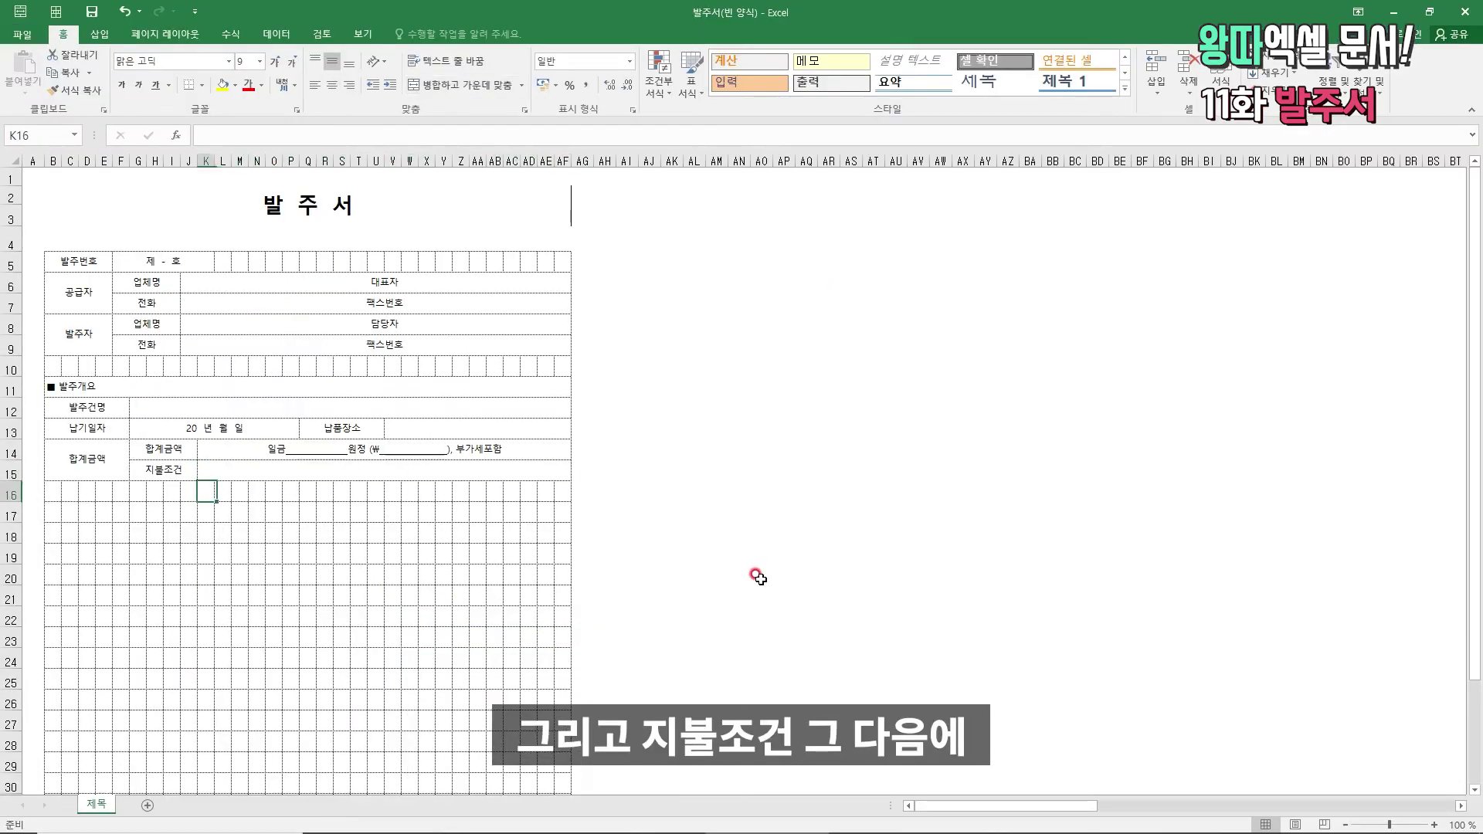
pyautogui.press('Left')
pyautogui.press('Left')
pyautogui.press('Left')
pyautogui.press('Left')
pyautogui.press('Left')
pyautogui.press('Left')
pyautogui.press('Left')
pyautogui.press('Left')
pyautogui.press('Left')
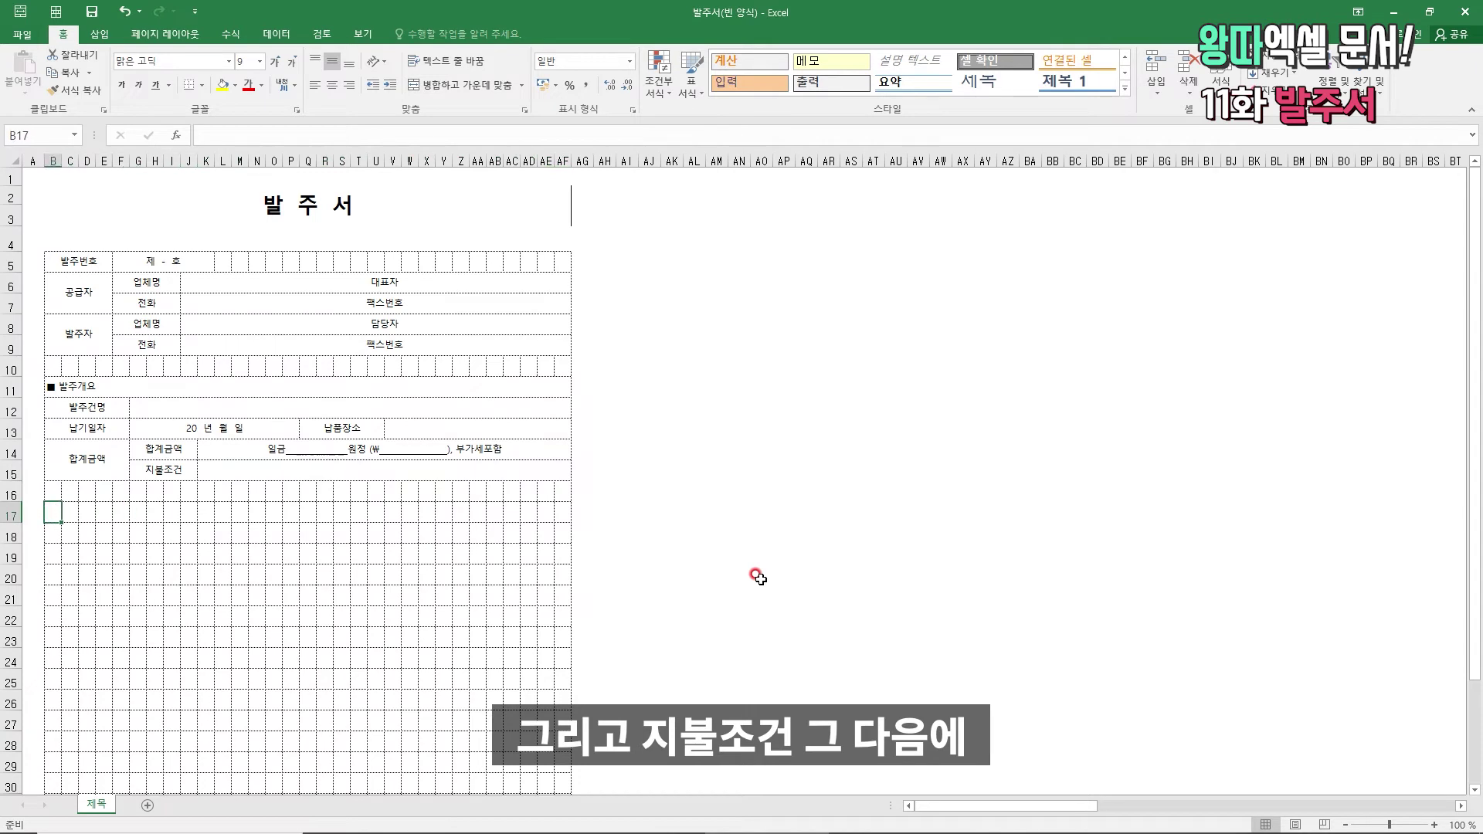
pyautogui.press('Up')
pyautogui.press('Up')
pyautogui.press('Up')
pyautogui.press('Up')
pyautogui.press('Up')
pyautogui.hotkey('ctrl', 'c')
pyautogui.press('Down')
pyautogui.press('Down')
pyautogui.press('Down')
pyautogui.press('Down')
pyautogui.press('Down')
pyautogui.hotkey('ctrl', 'v')
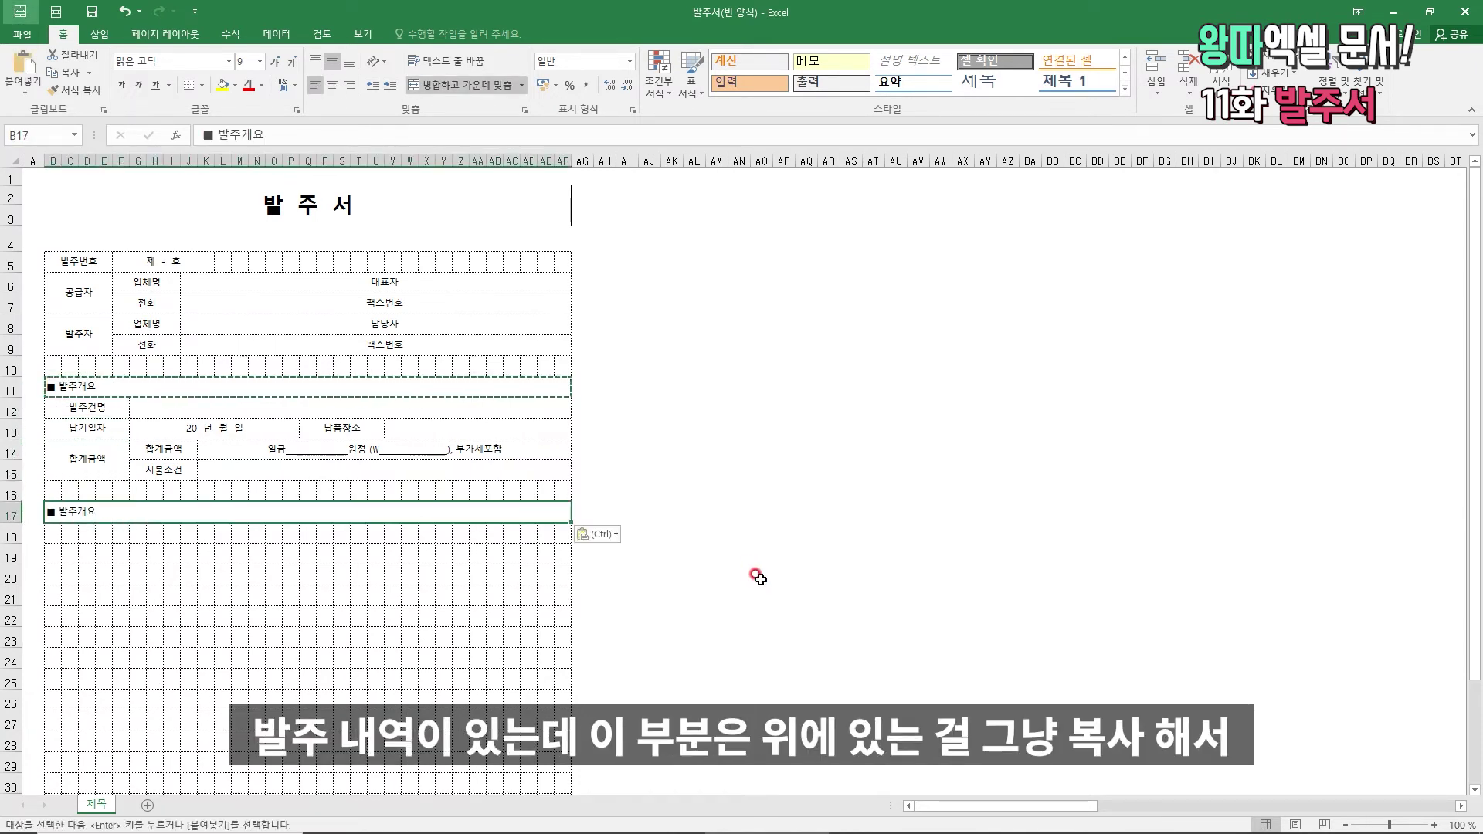
# - Change the copied heading in row 17 to ■ 발주내역
pyautogui.press('F2')
pyautogui.press('BackSpace')
pyautogui.press('BackSpace')
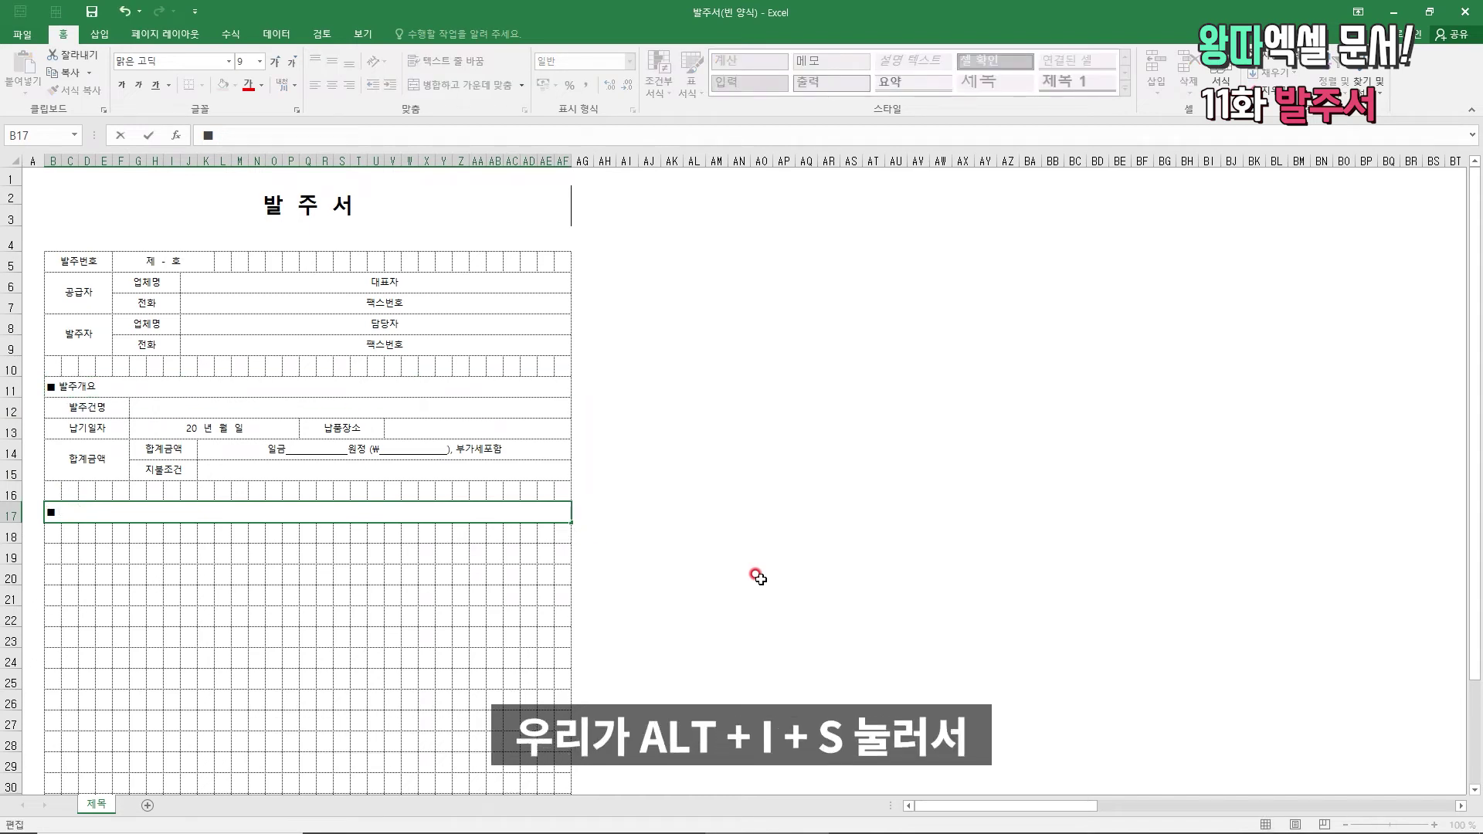
pyautogui.write('바ㄹ주내역')
pyautogui.press('Return')
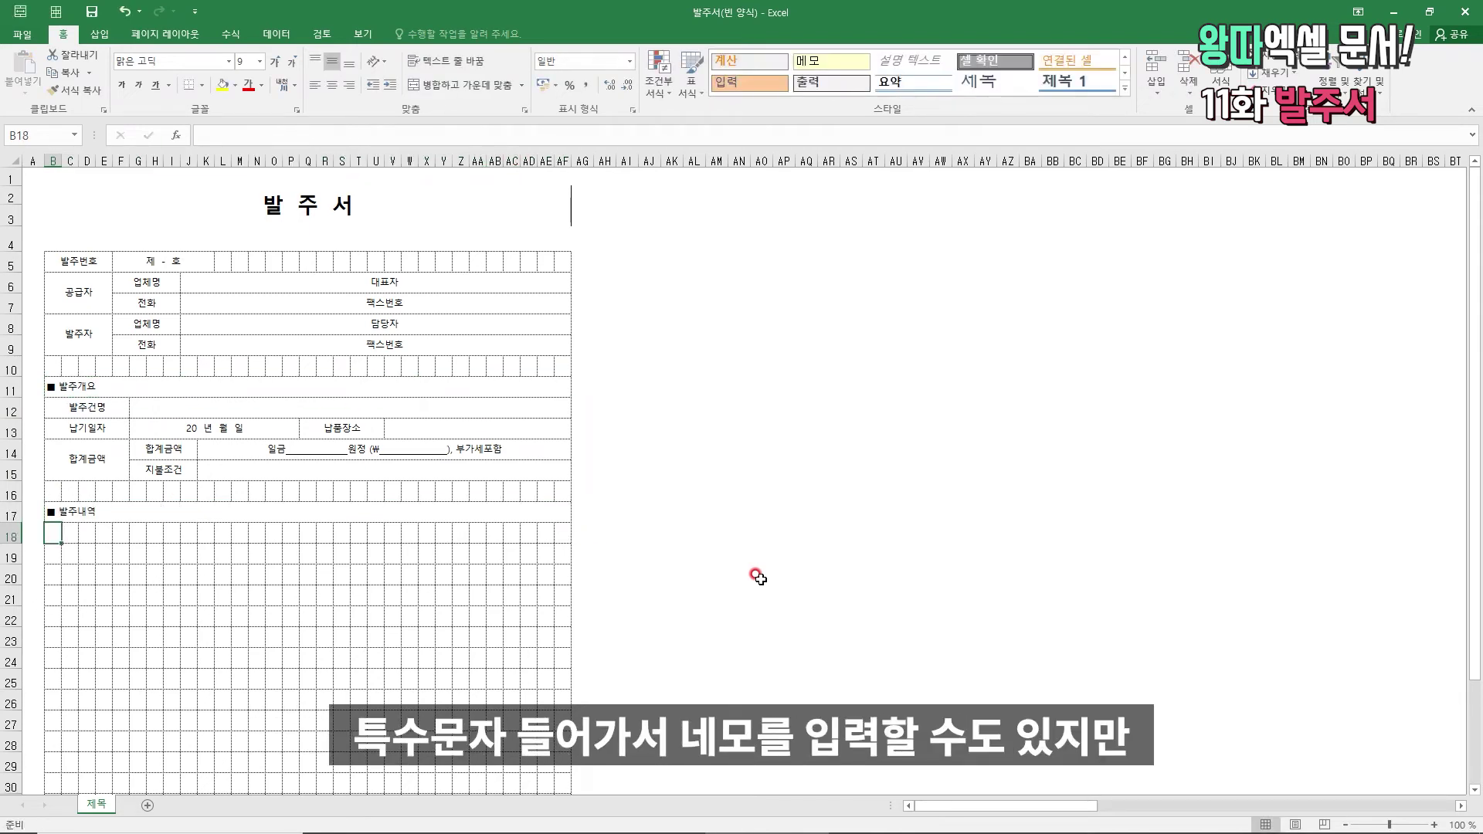
pyautogui.press('Up')
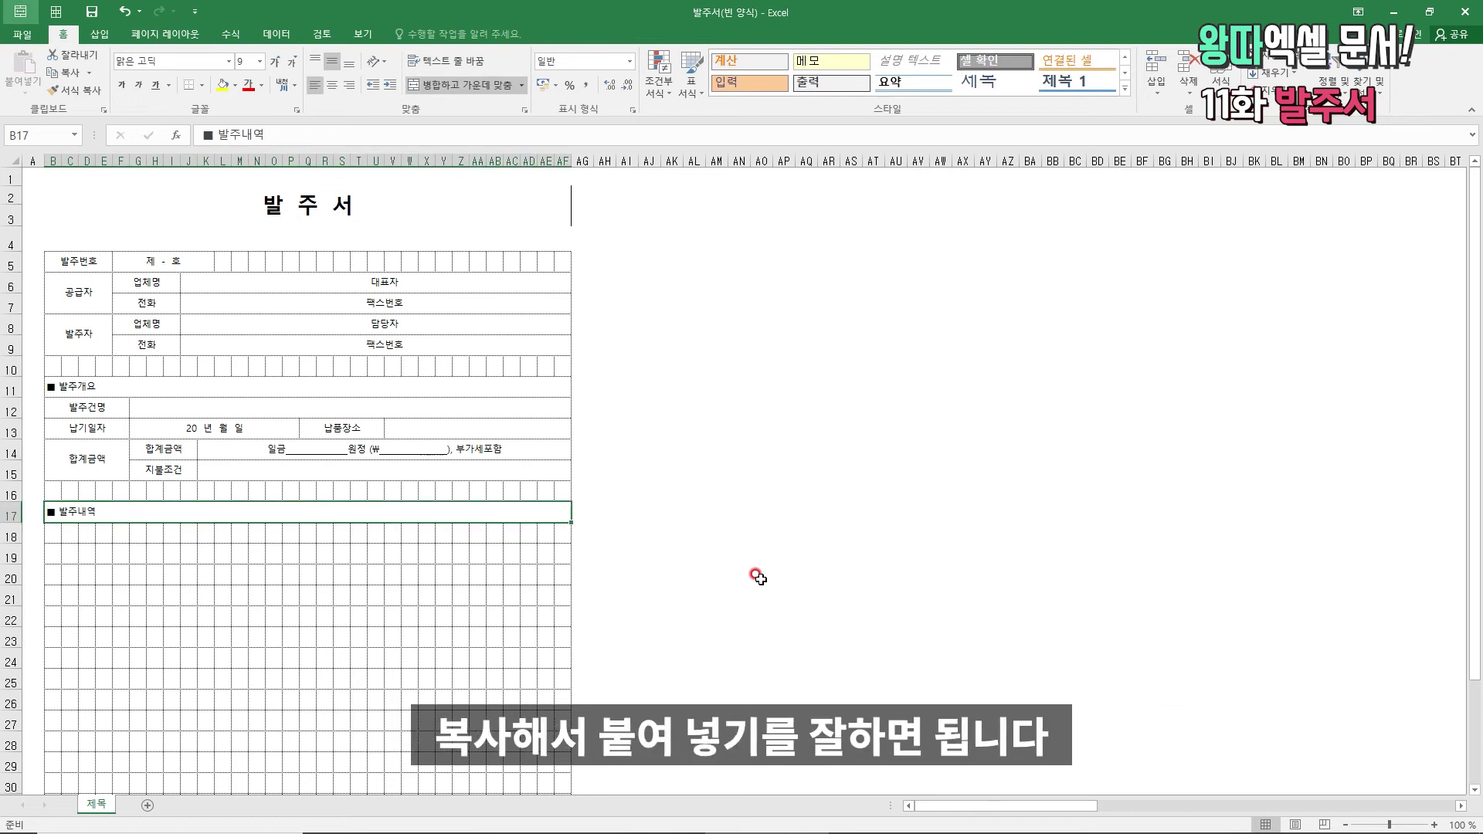
# - Merge and center B18:C19 under the 발주내역 heading and enter the column header No
pyautogui.press('Down')
pyautogui.hotkey('shift', 'Down')
pyautogui.hotkey('shift', 'Right')
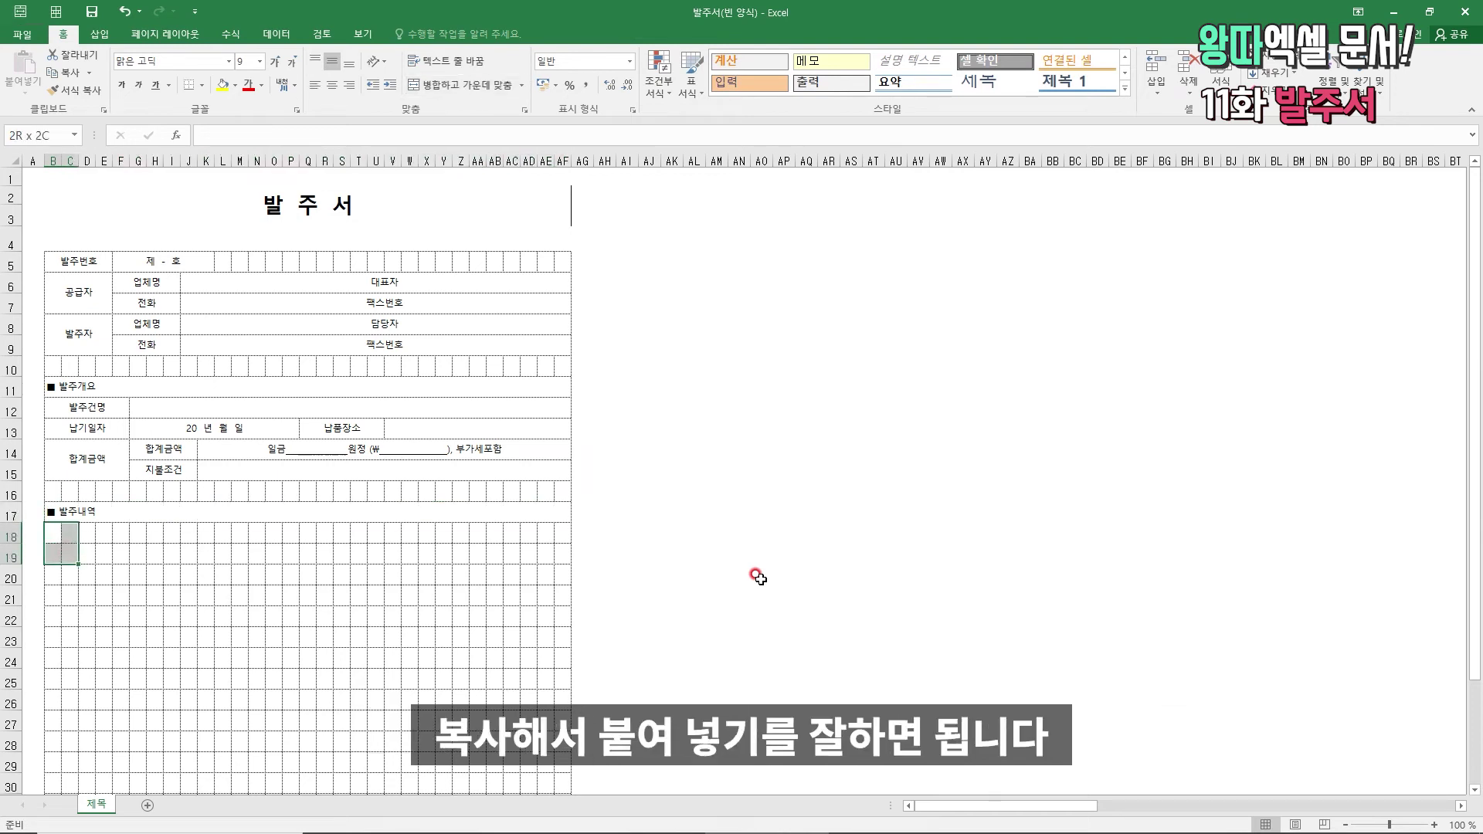
pyautogui.hotkey('alt', 'h')
pyautogui.press('m')
pyautogui.press('c')
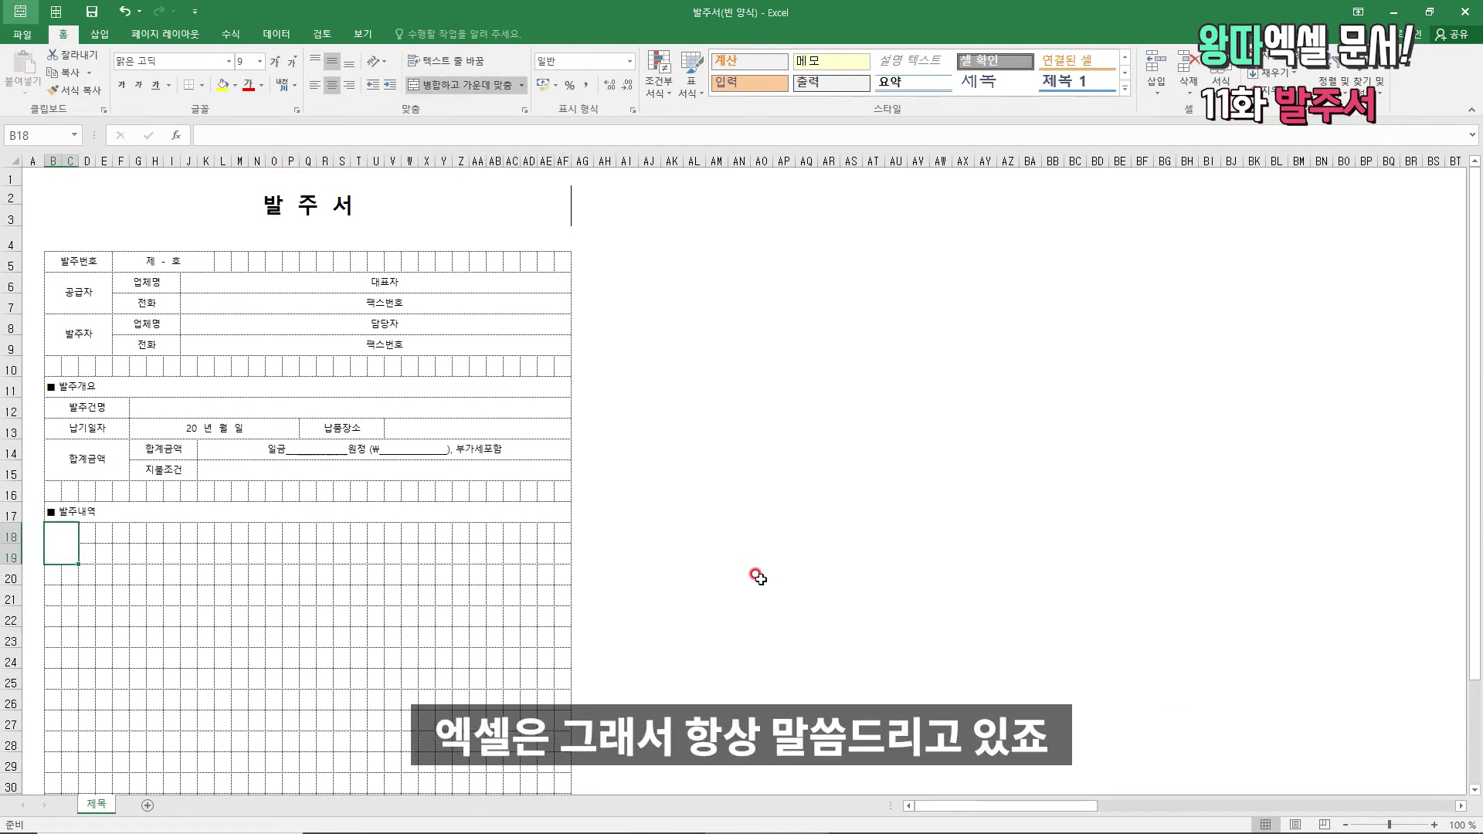
pyautogui.write('순')
pyautogui.press('BackSpace')
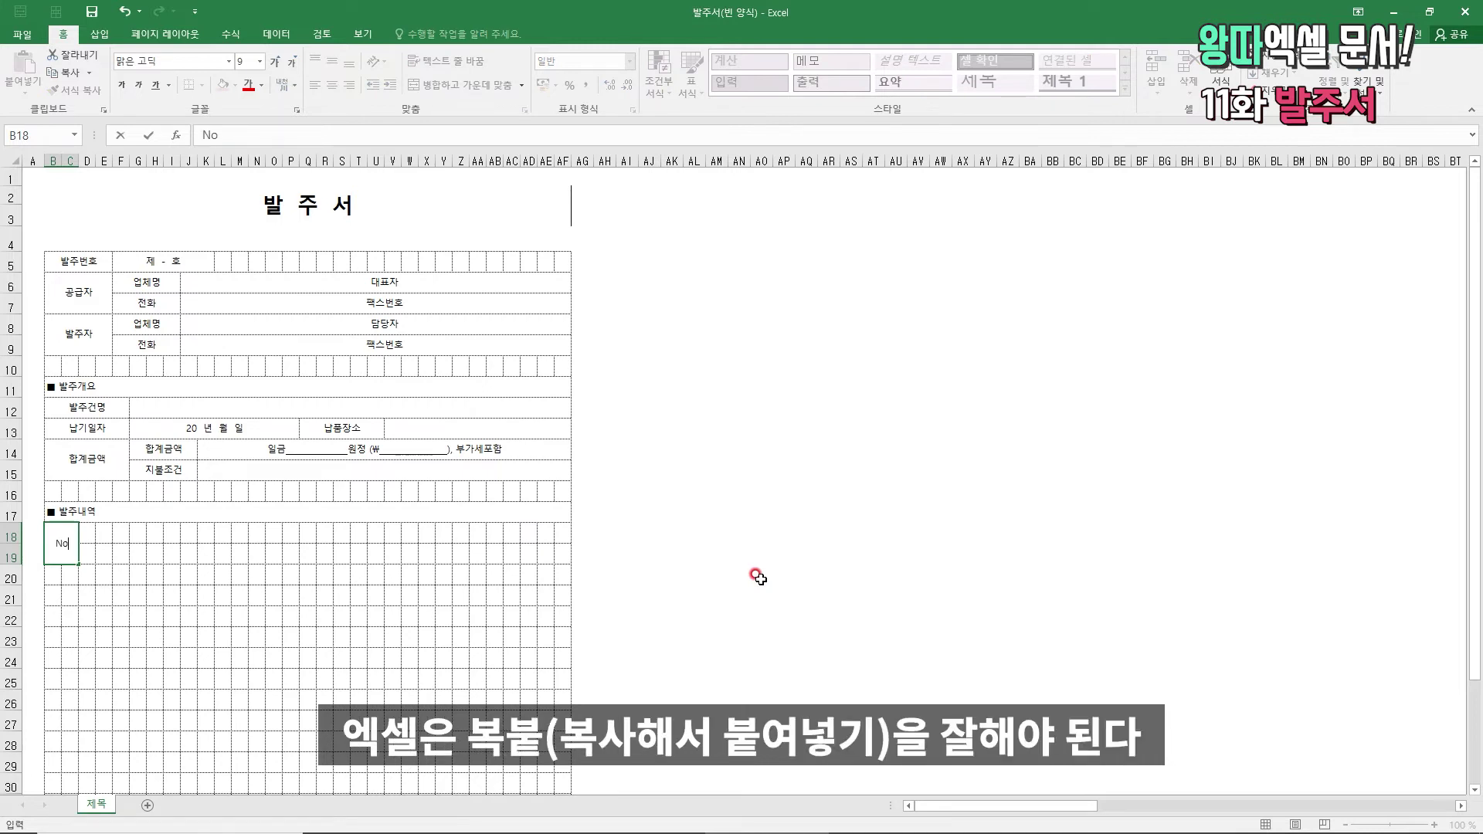
pyautogui.write('No')
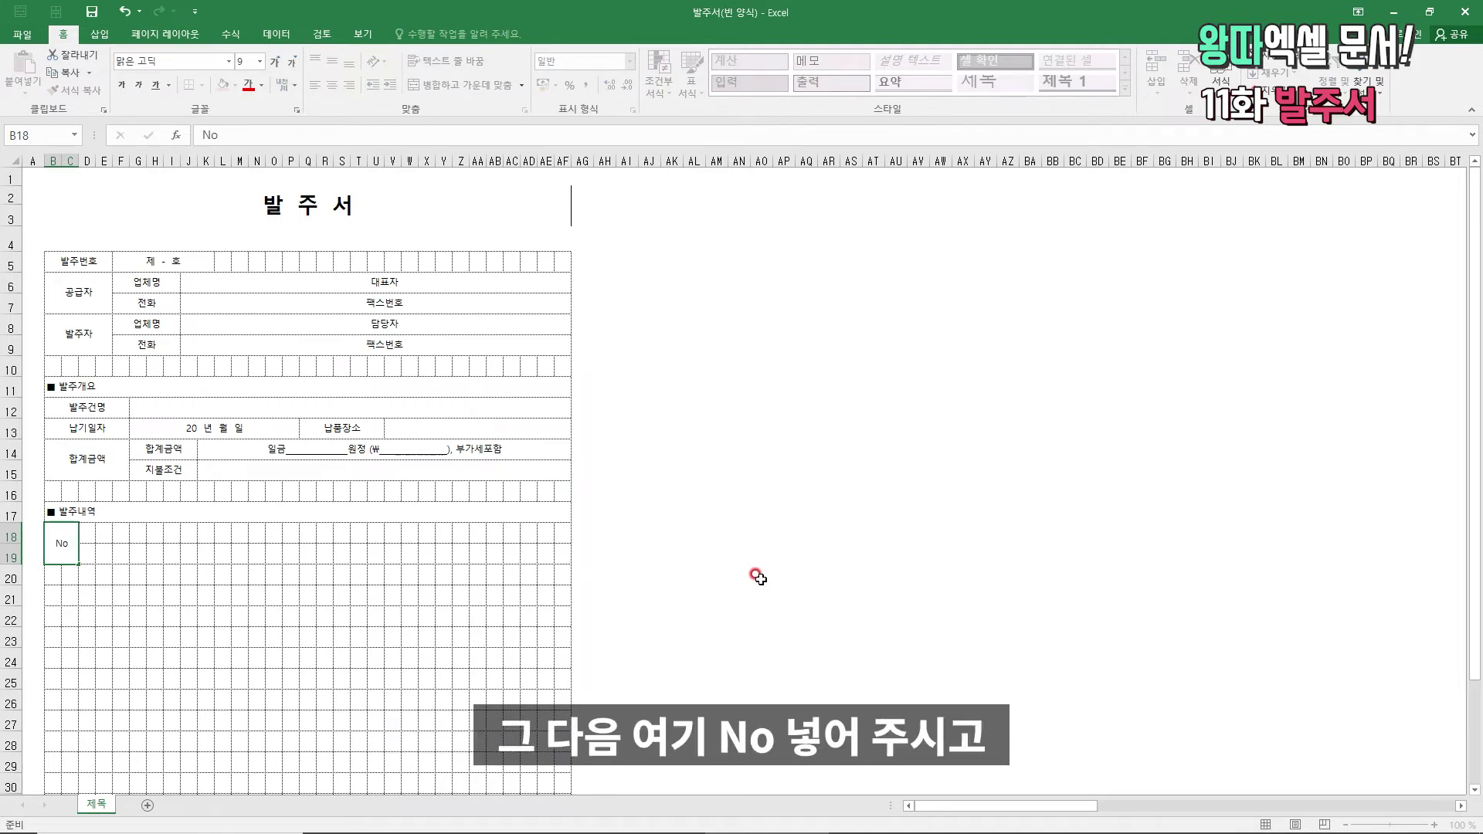
# - Merge and center D18:J19 and enter the column header 품목
pyautogui.press('Tab')
pyautogui.hotkey('shift', 'Down')
pyautogui.hotkey('shift', 'Right')
pyautogui.hotkey('shift', 'Right')
pyautogui.hotkey('shift', 'Right')
pyautogui.hotkey('shift', 'Right')
pyautogui.hotkey('shift', 'Right')
pyautogui.hotkey('shift', 'Right')
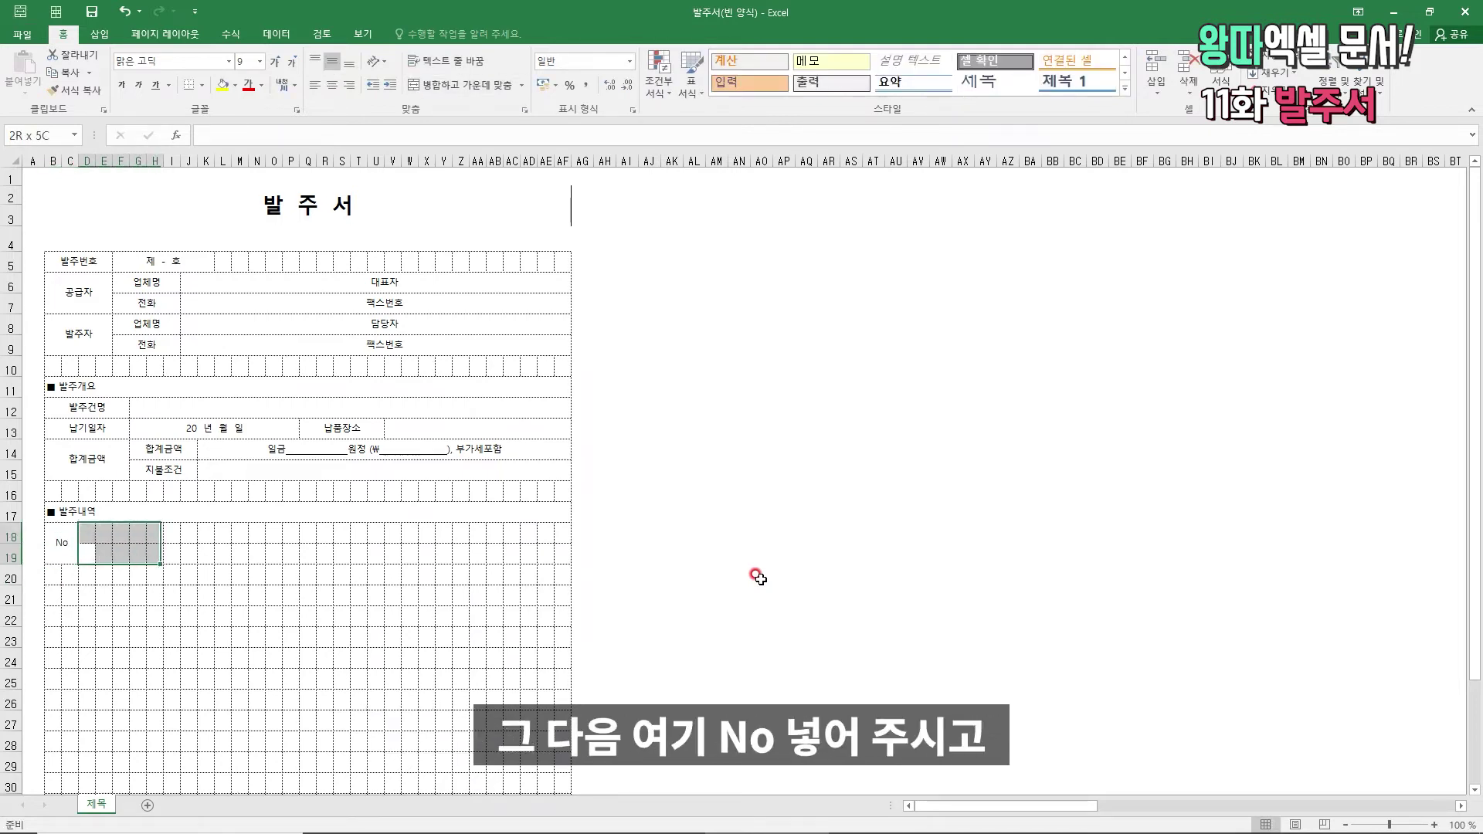
pyautogui.hotkey('alt', 'h')
pyautogui.write('mcvnaa')
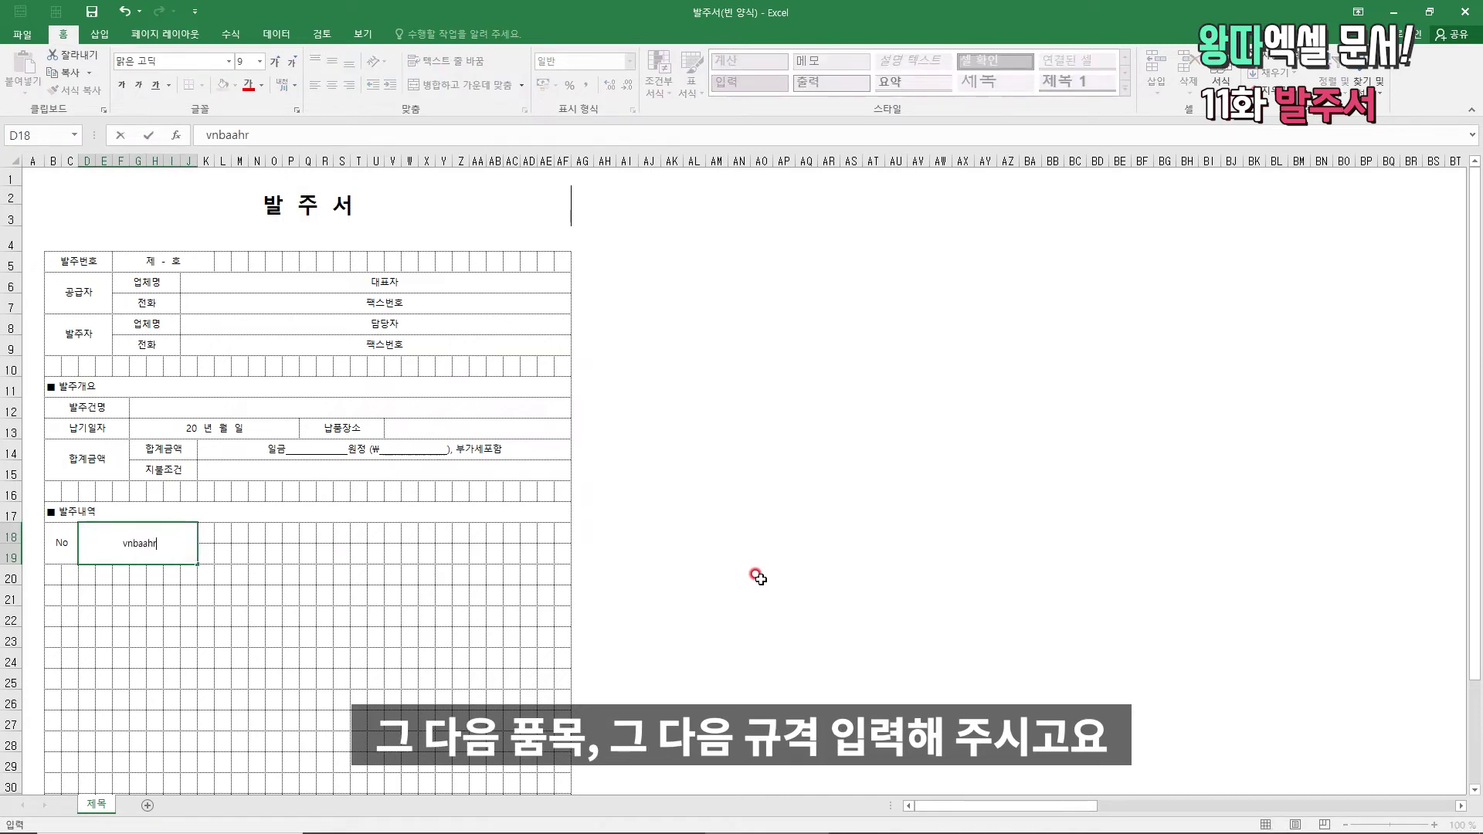
pyautogui.write('hr')
# - Merge and center K18:N19 and enter the column header 규격
pyautogui.press('Tab')
pyautogui.hotkey('shift', 'Down')
pyautogui.hotkey('shift', 'Right')
pyautogui.hotkey('shift', 'Right')
pyautogui.hotkey('shift', 'Right')
pyautogui.hotkey('alt', 'h')
pyautogui.write('mc')
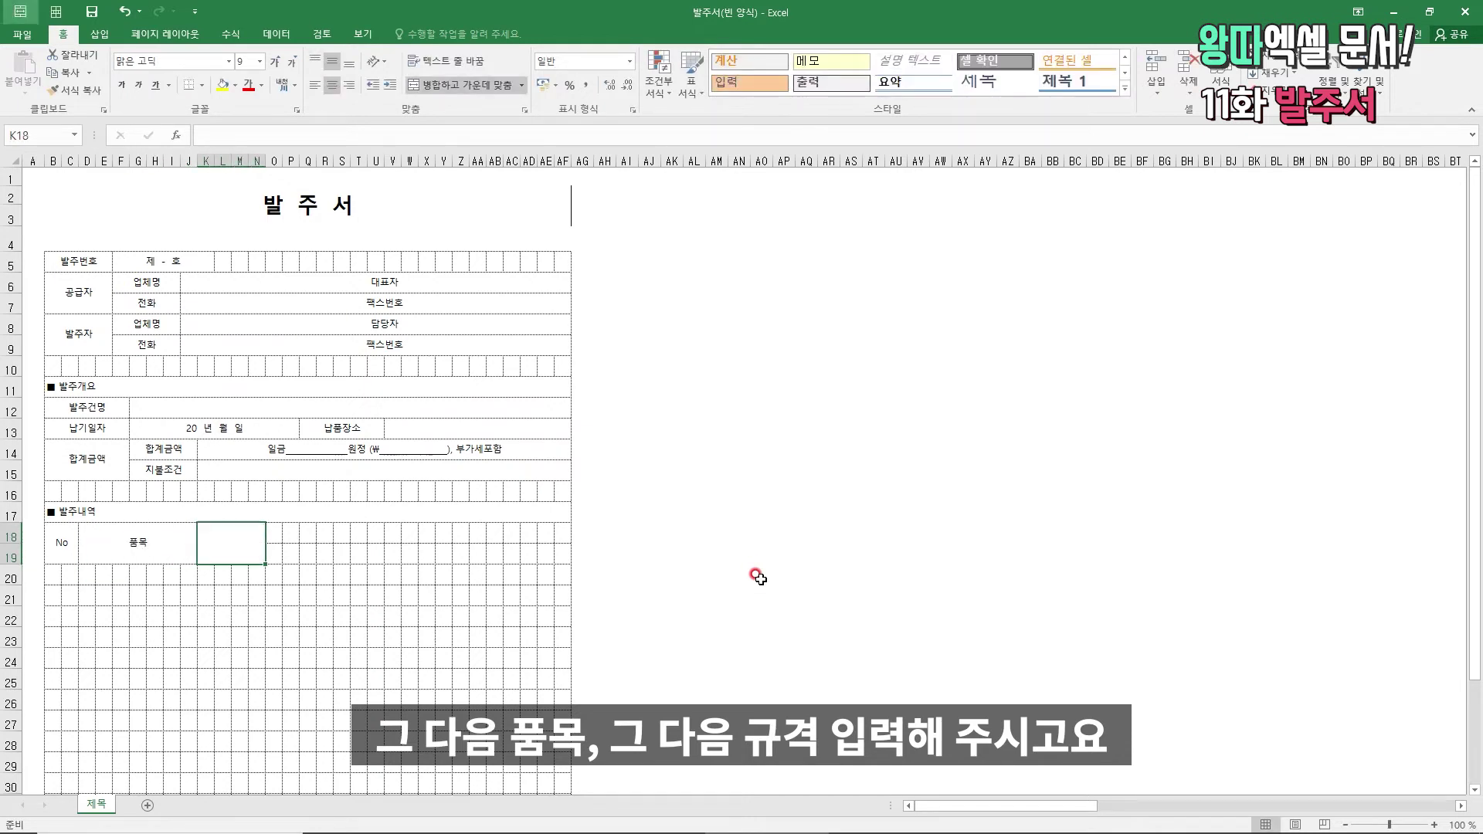
pyautogui.write('rb')
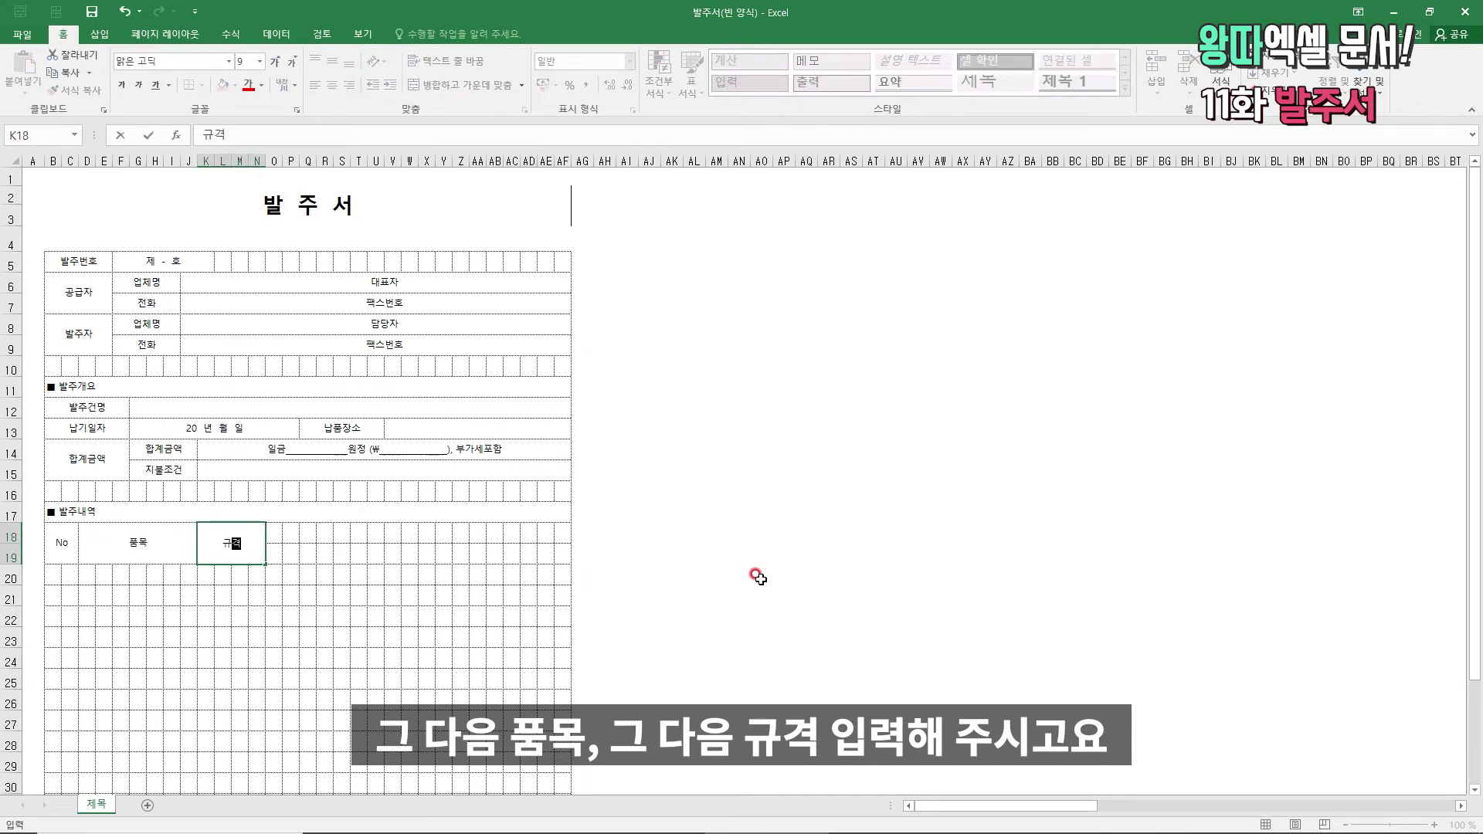
pyautogui.write('rur')
# - Merge O18:P19 beside the 규격 header into one blank header cell
pyautogui.press('Tab')
pyautogui.hotkey('shift', 'Down')
pyautogui.hotkey('shift', 'Right')
pyautogui.hotkey('shift', 'Right')
pyautogui.hotkey('alt', 'h')
pyautogui.press('m')
pyautogui.press('c')
pyautogui.hotkey('ctrl', 'z')
pyautogui.hotkey('shift', 'Left')
pyautogui.hotkey('alt', '1')
# - Merge Q18:S19 into the next blank header cell of the order details table
pyautogui.press('Tab')
pyautogui.hotkey('shift', 'Down')
pyautogui.hotkey('shift', 'Right')
pyautogui.hotkey('shift', 'Right')
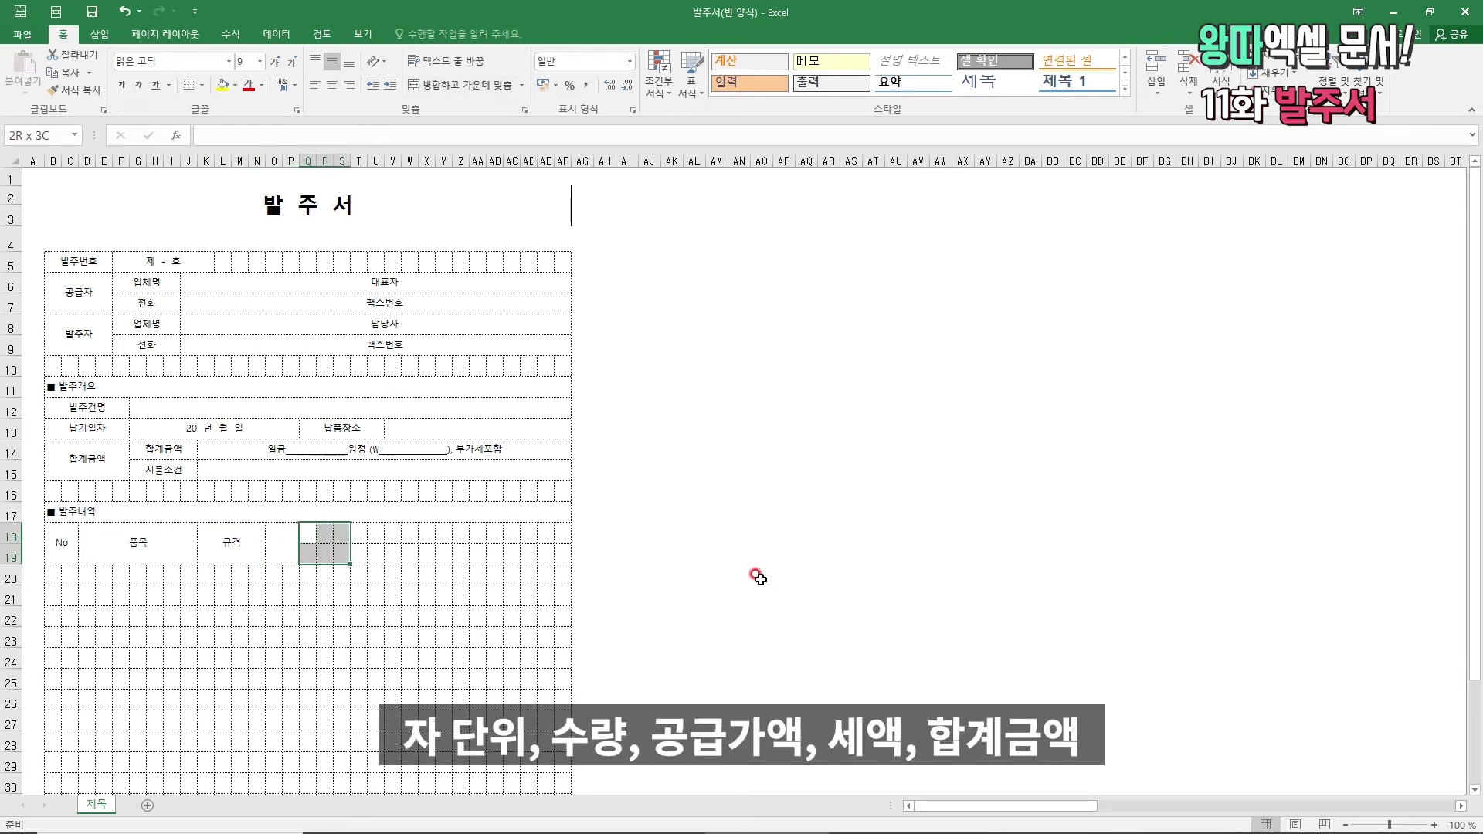
pyautogui.hotkey('alt', 'h')
pyautogui.press('m')
pyautogui.press('c')
# - Merge T19:W19 in the lower header row into one cell
pyautogui.press('Tab')
pyautogui.press('Down')
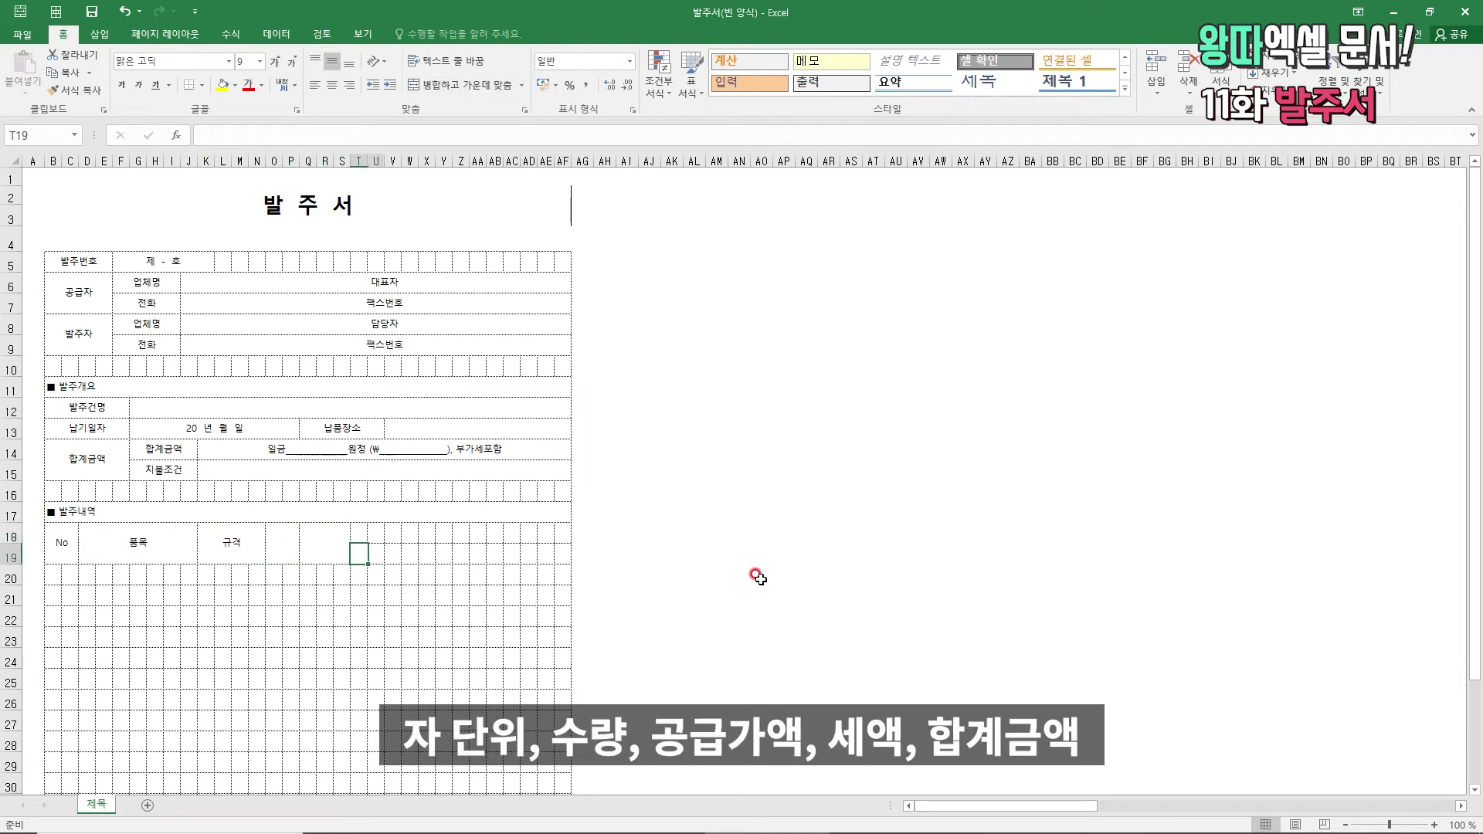
pyautogui.hotkey('shift', 'Right')
pyautogui.hotkey('shift', 'Right')
pyautogui.hotkey('shift', 'Right')
pyautogui.hotkey('shift', 'Right')
pyautogui.hotkey('shift', 'Left')
pyautogui.hotkey('alt', 'h')
pyautogui.press('m')
pyautogui.press('c')
# - Merge X19:Z19 in the lower header row into one cell
pyautogui.press('Tab')
pyautogui.hotkey('shift', 'Right')
pyautogui.hotkey('shift', 'Right')
pyautogui.hotkey('alt', 'h')
pyautogui.press('m')
pyautogui.press('c')
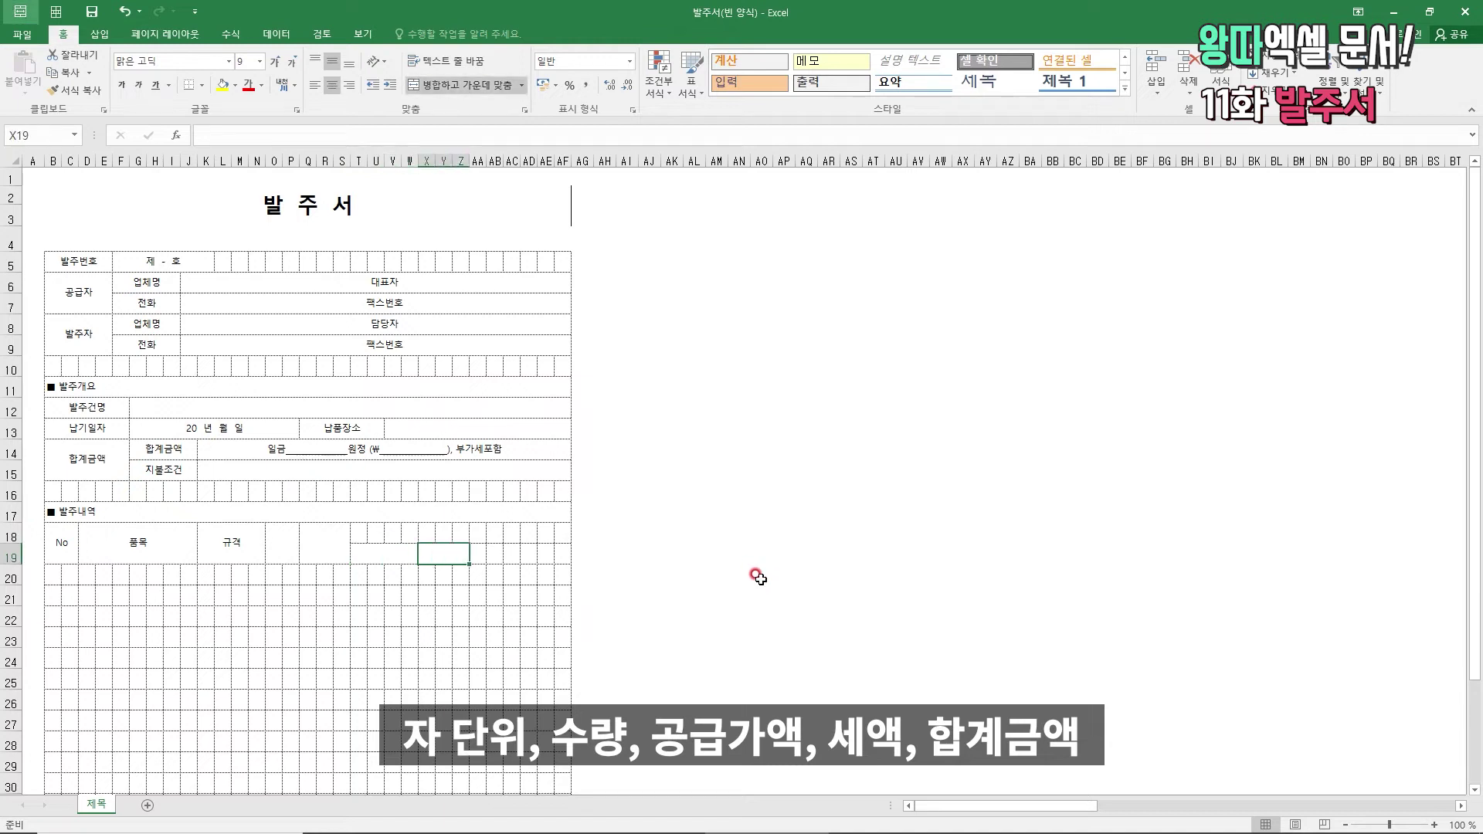
# - Merge AA19:AF19 in the lower header row into one cell
pyautogui.press('Tab')
pyautogui.hotkey('shift', 'Right')
pyautogui.hotkey('shift', 'Right')
pyautogui.hotkey('shift', 'Right')
pyautogui.hotkey('shift', 'Right')
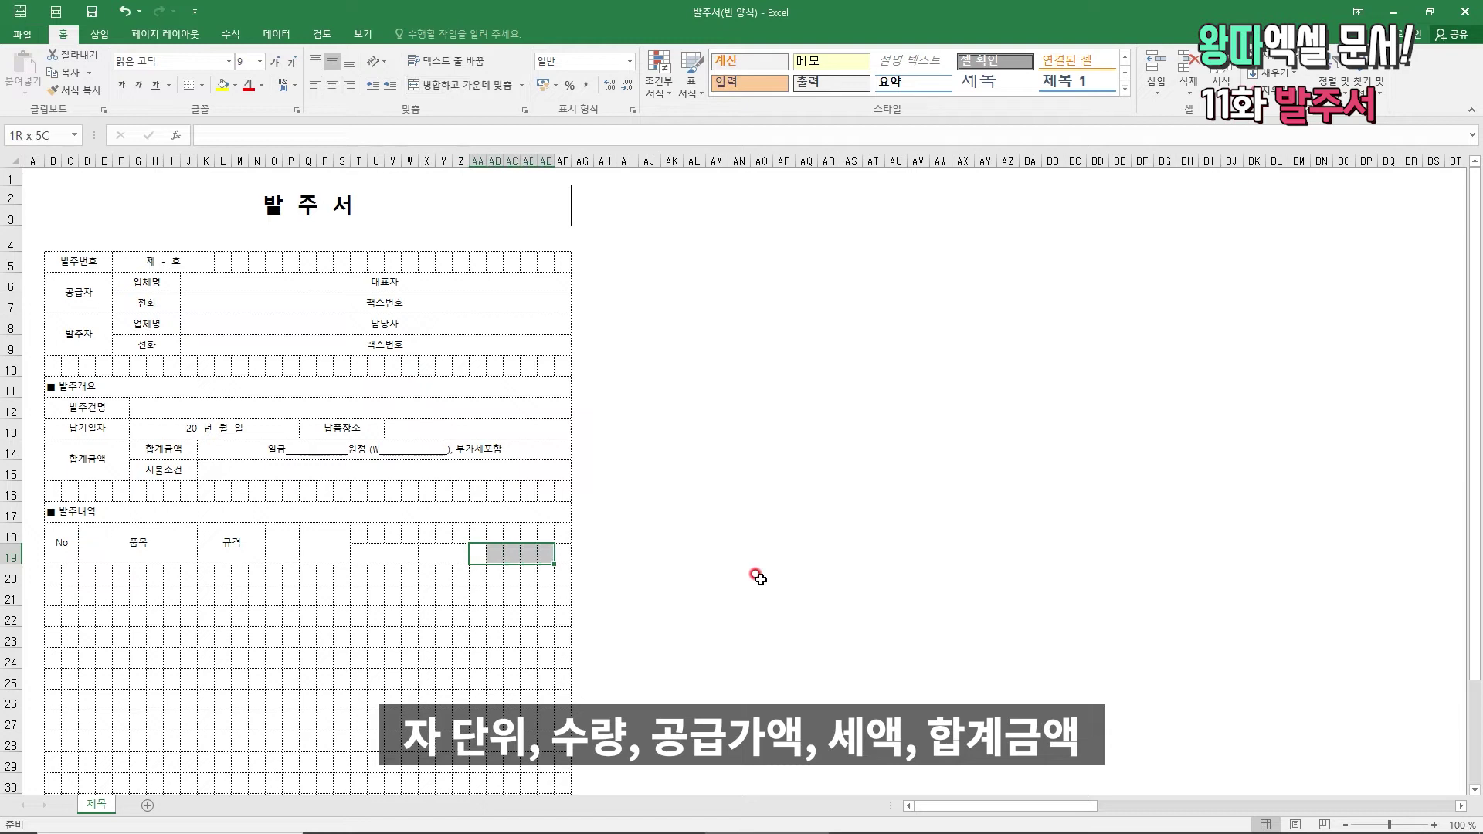
pyautogui.hotkey('alt', 'h')
pyautogui.press('m')
pyautogui.press('c')
pyautogui.press('Up')
pyautogui.press('Left')
pyautogui.press('Left')
pyautogui.press('Left')
pyautogui.press('Left')
pyautogui.press('Left')
pyautogui.press('Left')
pyautogui.press('Left')
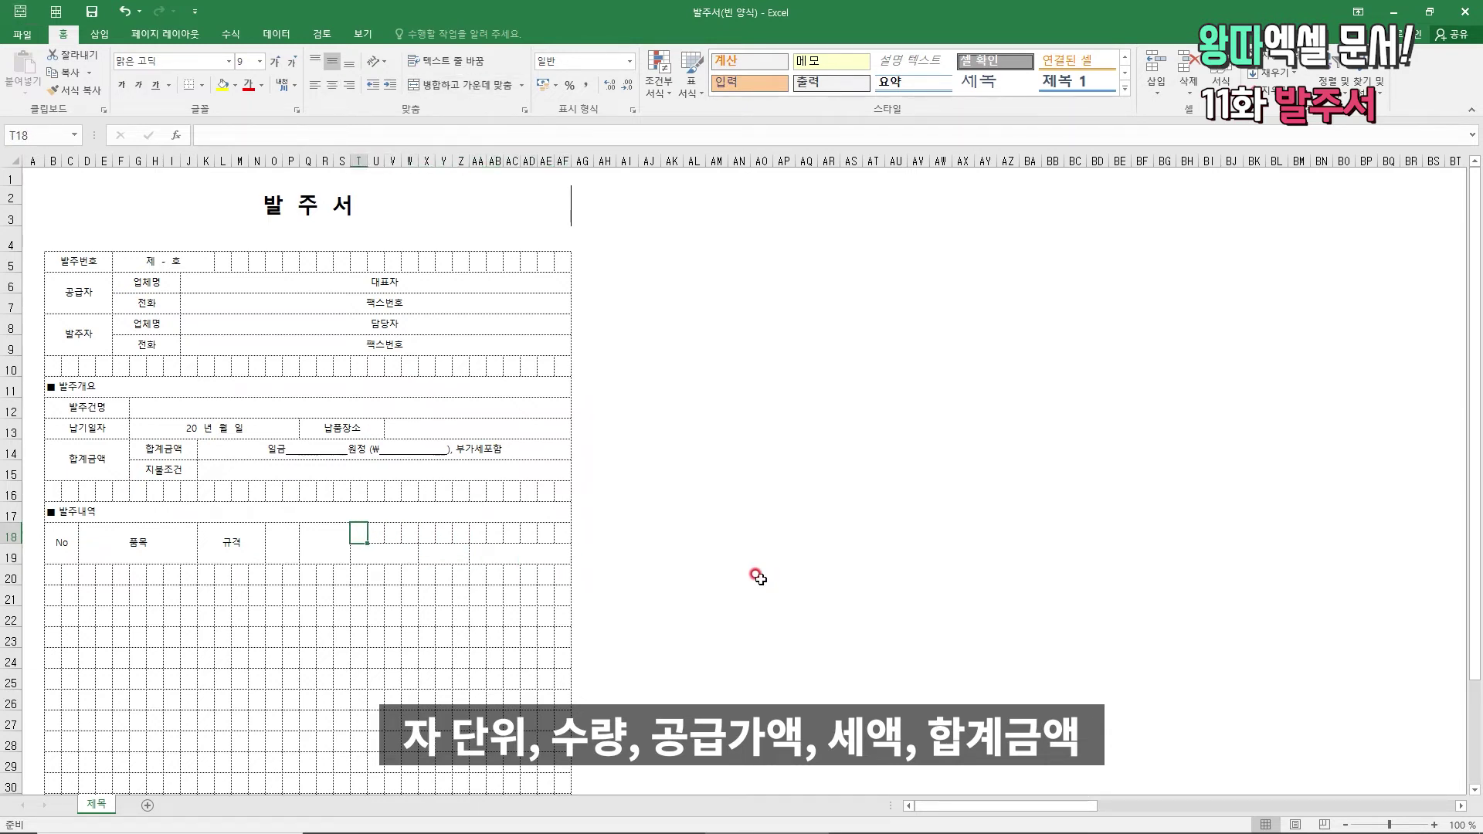
pyautogui.press('Down')
pyautogui.press('Right')
pyautogui.press('Right')
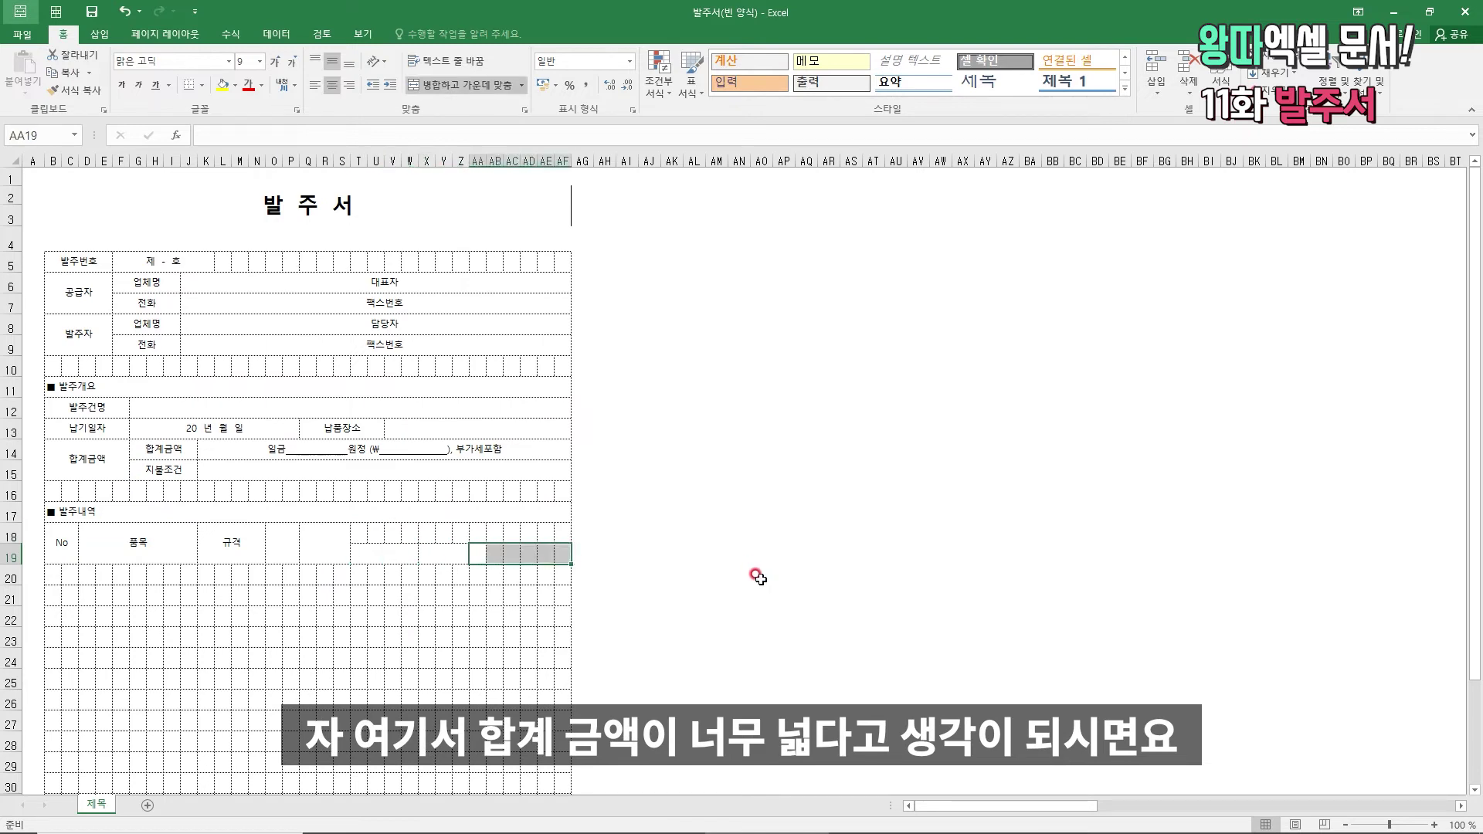
# - Undo the merges of the blank header cells beyond the 규격 header
pyautogui.hotkey('ctrl', 'z')
pyautogui.hotkey('ctrl', 'z')
pyautogui.hotkey('ctrl', 'z')
pyautogui.hotkey('ctrl', 'z')
pyautogui.hotkey('ctrl', 'z')
# - Widen the merged 규격 header by one column so it spans K18:O19
pyautogui.hotkey('shift', 'Right')
pyautogui.hotkey('alt', '1')
pyautogui.hotkey('alt', '1')
# - Merge P18:Q19 beside the 규격 header into one blank header cell
pyautogui.press('Right')
pyautogui.press('Down')
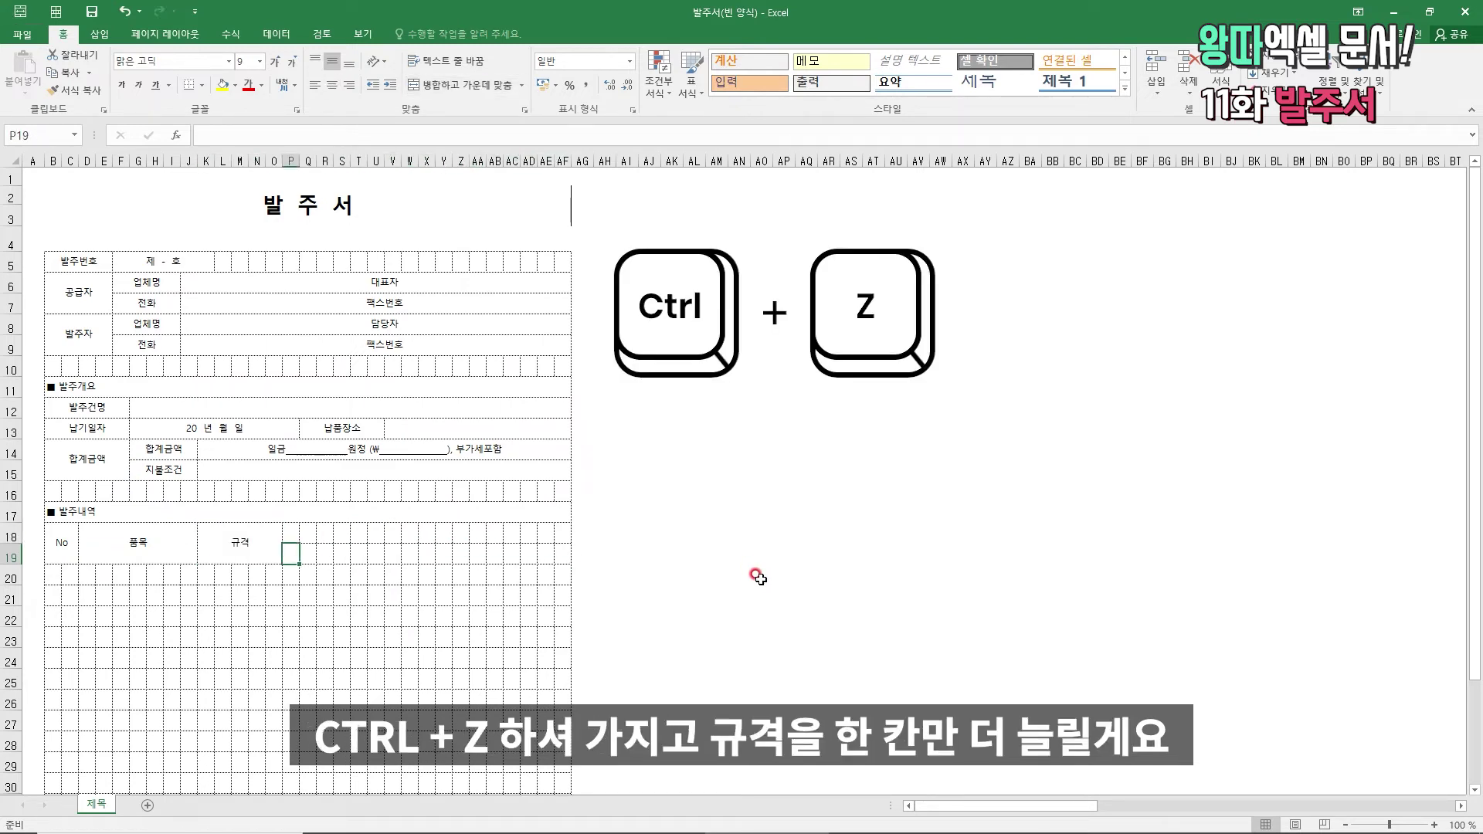
pyautogui.hotkey('shift', 'Up')
pyautogui.hotkey('shift', 'Right')
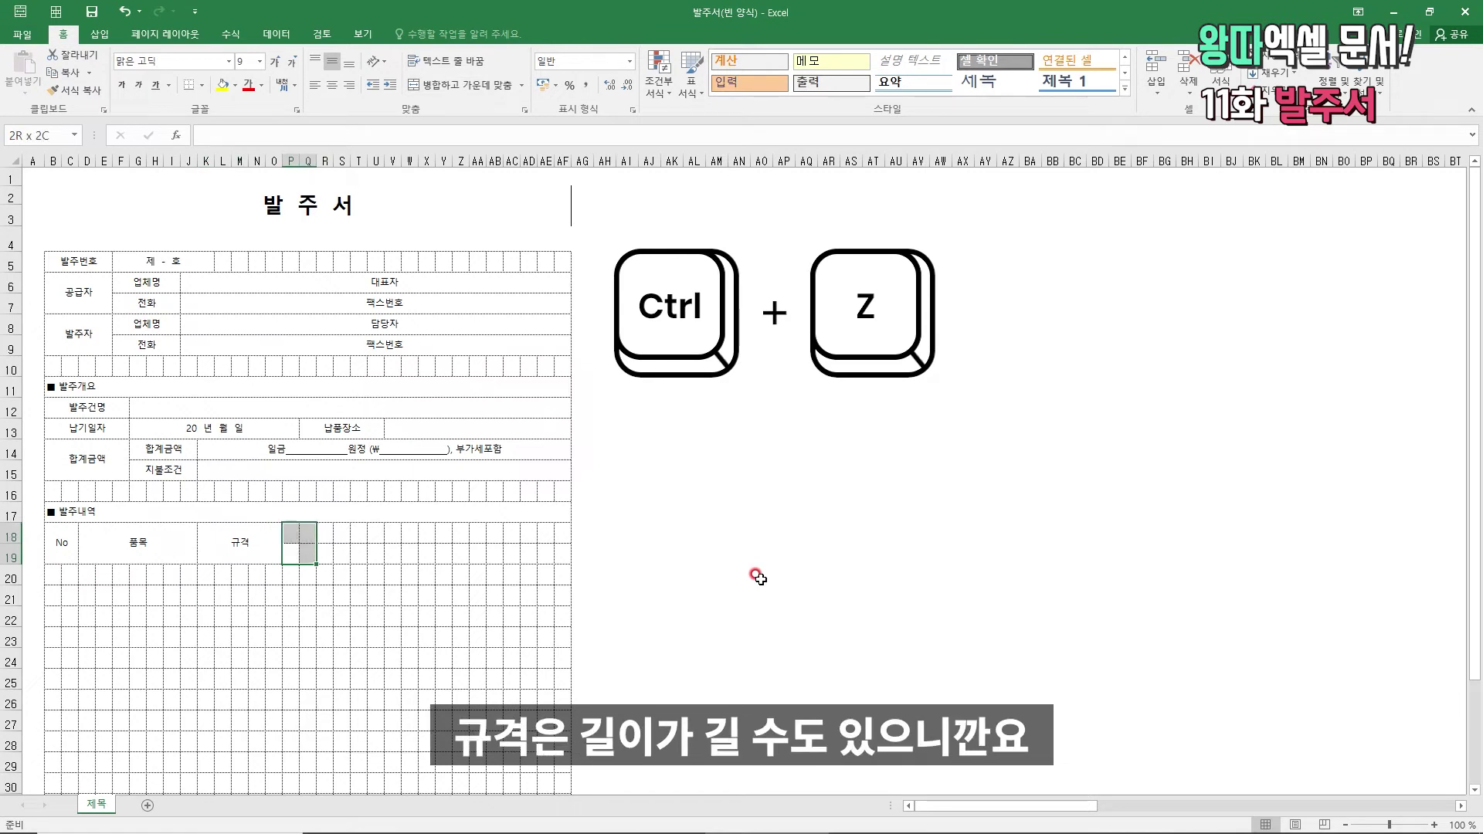
pyautogui.hotkey('alt', '1')
# - Merge R18:T19 into the next blank header cell of the order details table
pyautogui.press('Right')
pyautogui.hotkey('shift', 'Down')
pyautogui.hotkey('shift', 'Right')
pyautogui.hotkey('shift', 'Right')
pyautogui.hotkey('alt', '1')
# - Merge U19:X19 in the lower header row into one cell
pyautogui.press('Right')
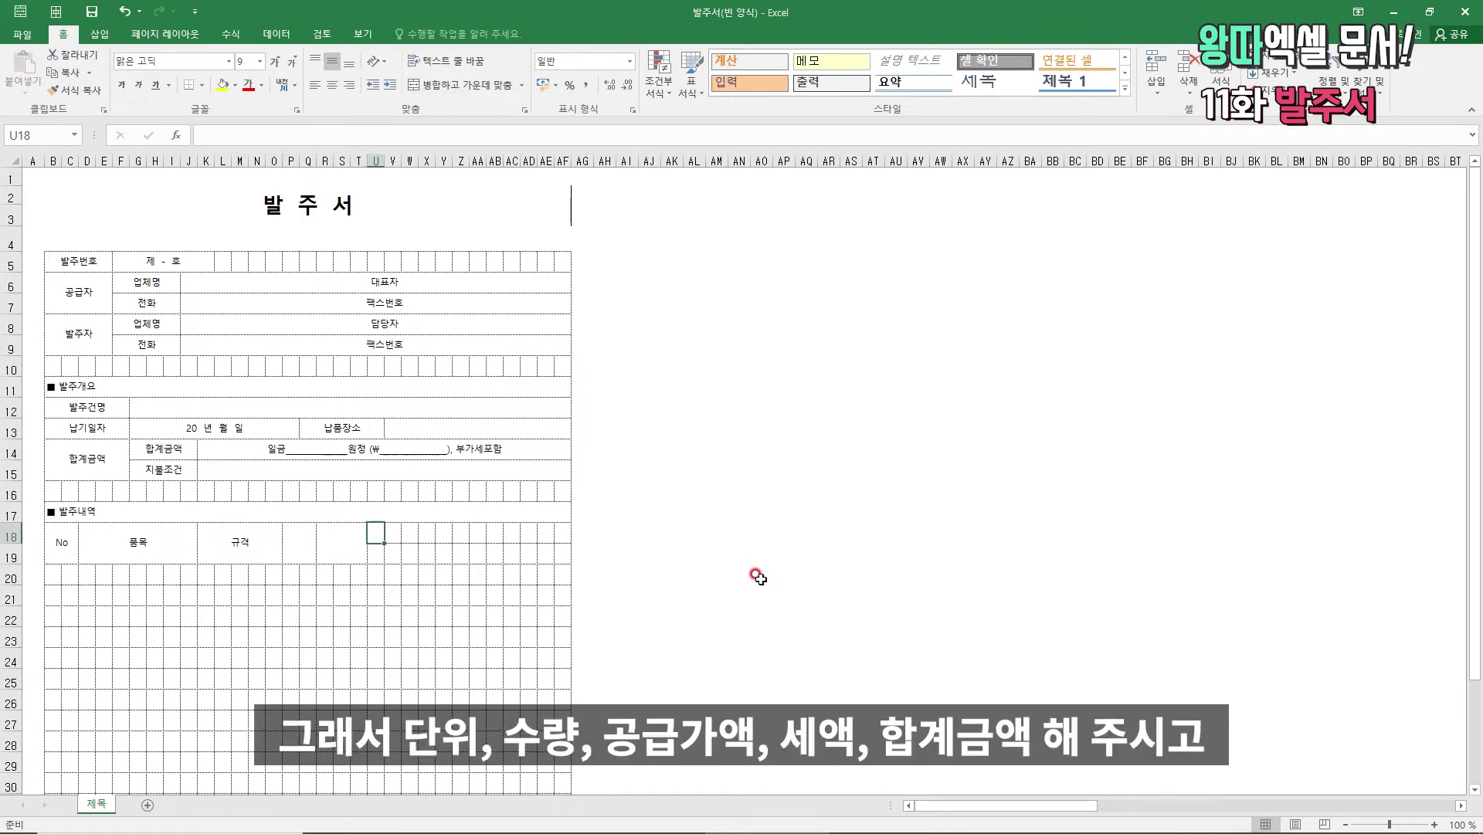
pyautogui.press('Down')
pyautogui.hotkey('shift', 'Right')
pyautogui.hotkey('shift', 'Right')
pyautogui.hotkey('shift', 'Right')
pyautogui.hotkey('shift', 'Right')
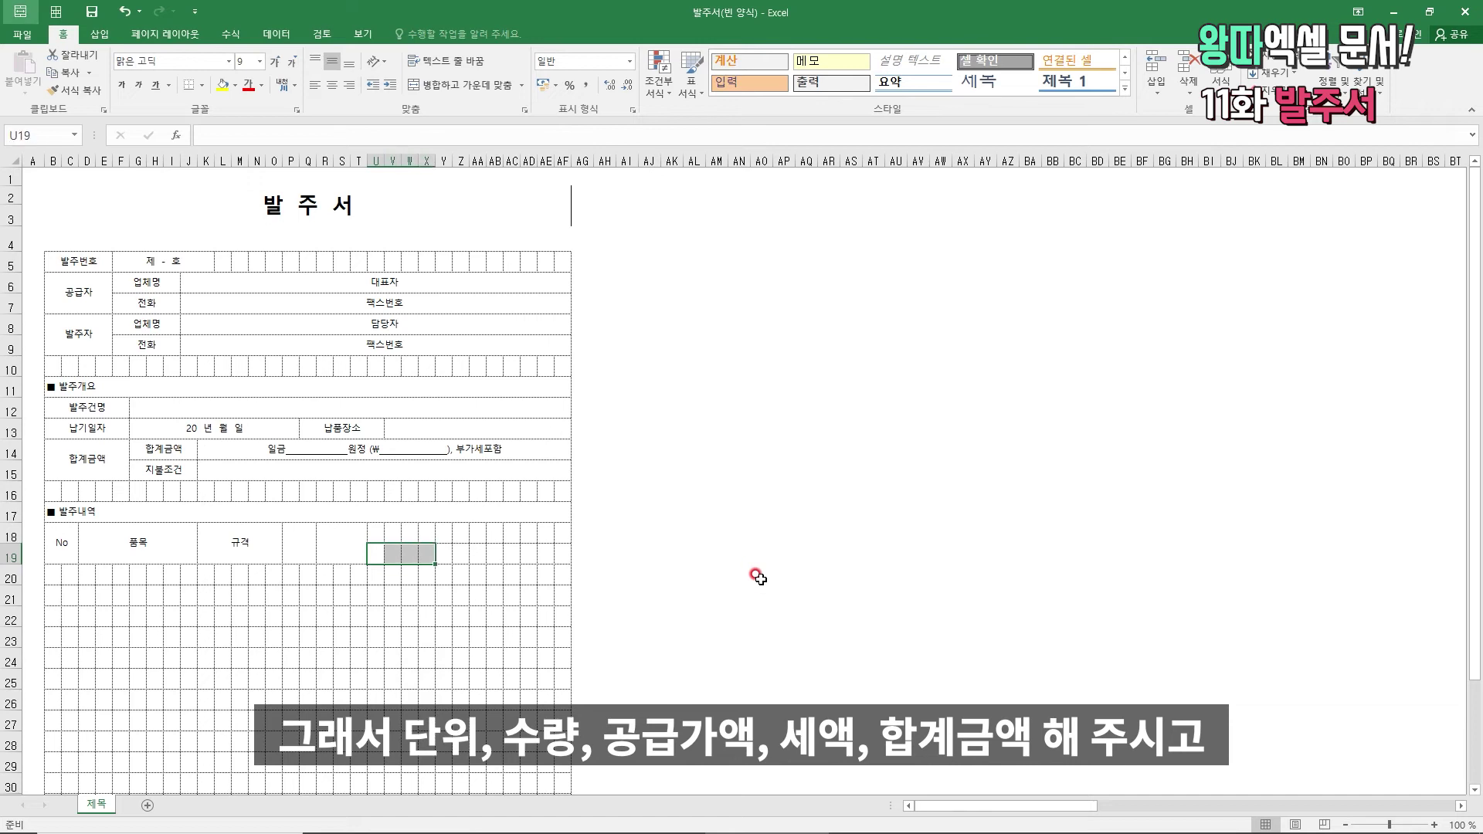
pyautogui.hotkey('alt', '1')
# - Merge Y19:AA19 and AB19:AF19 in the lower header row into two separate cells
pyautogui.press('Right')
pyautogui.hotkey('shift', 'Right')
pyautogui.hotkey('alt', '1')
pyautogui.press('Right')
pyautogui.hotkey('shift', 'Right')
pyautogui.hotkey('shift', 'Right')
pyautogui.hotkey('shift', 'Right')
pyautogui.hotkey('shift', 'Right')
pyautogui.hotkey('alt', '1')
# - Label the lower header row cells 합계금액 in AB19, 세액 in Y19 and 공급가액 in U19
pyautogui.write('합계금액')
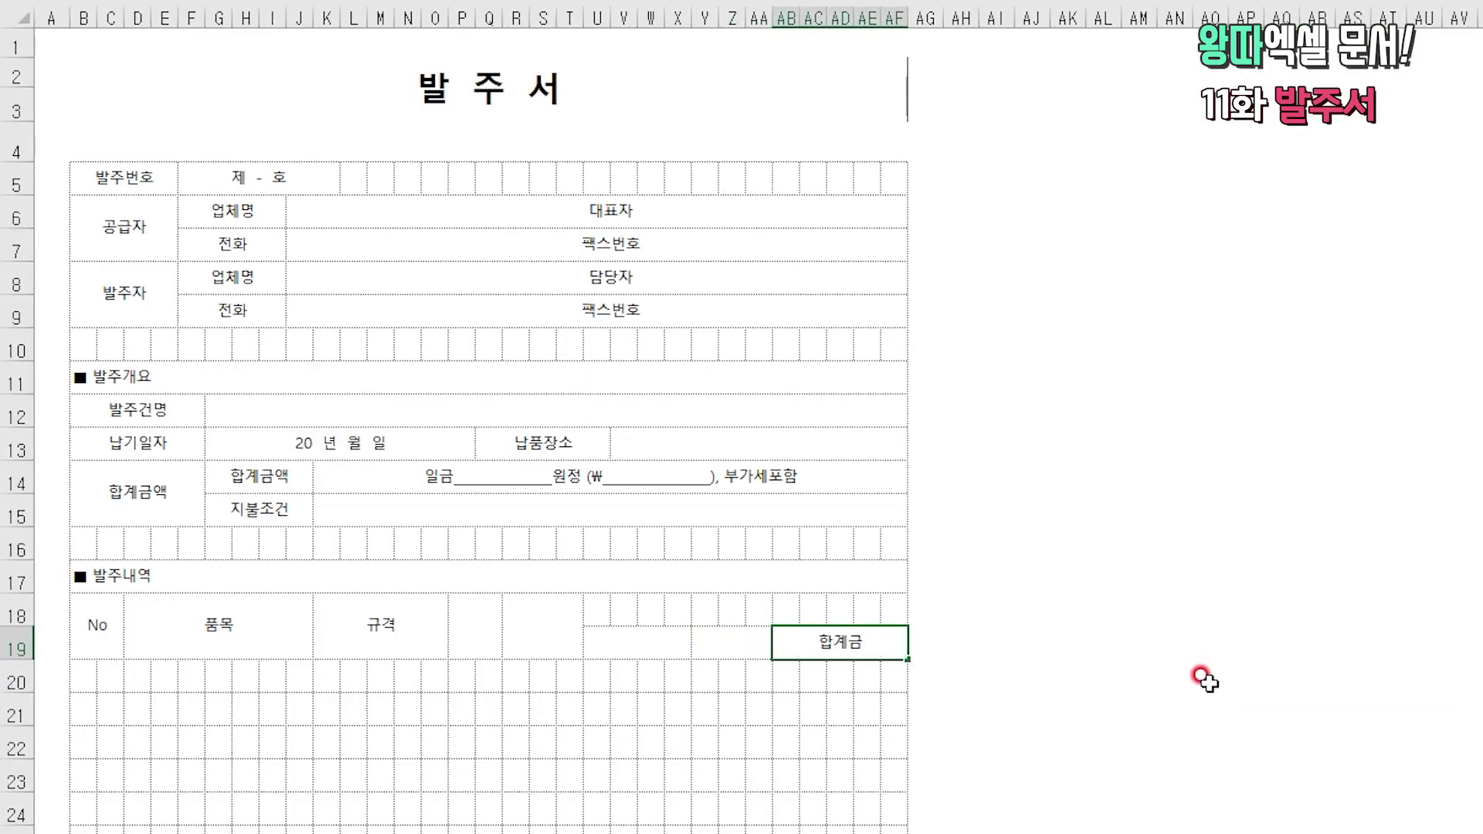
pyautogui.press('Up')
pyautogui.press('Left')
pyautogui.press('Down')
pyautogui.write('세액')
pyautogui.press('Return')
pyautogui.press('Up')
pyautogui.press('Left')
pyautogui.write('공급가액')
pyautogui.press('Return')
# - Enter 단위 and 수량 in the two blank header cells beside 규격
pyautogui.press('Up')
pyautogui.press('Up')
pyautogui.press('Left')
pyautogui.press('Left')
pyautogui.press('Left')
pyautogui.press('Left')
pyautogui.press('Left')
pyautogui.write('단위')
pyautogui.press('Right')
pyautogui.write('슈')
pyautogui.write('량')
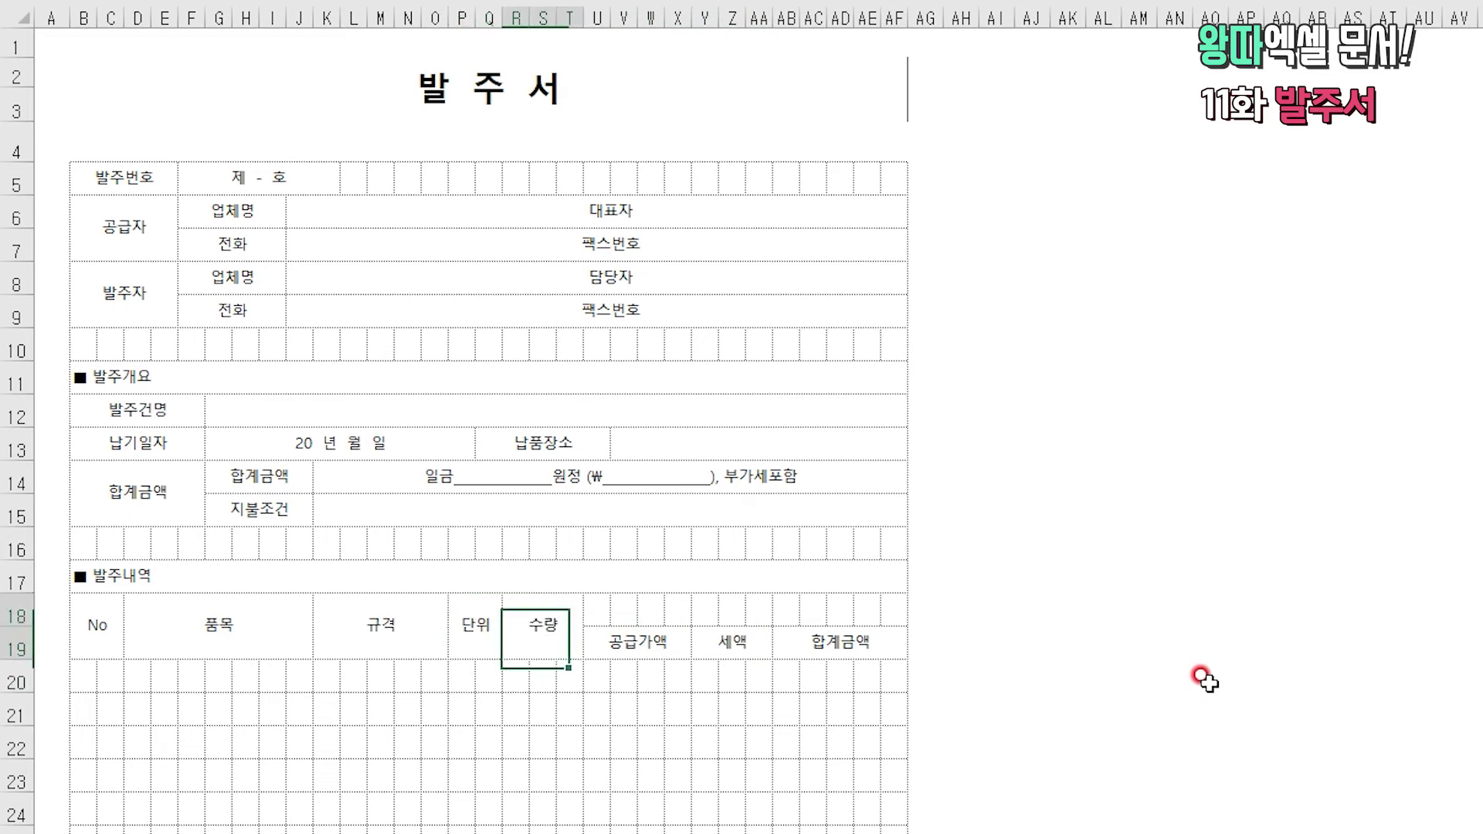
# - Merge U18:AA18 above 공급가액 and 세액 and enter the heading 금액
pyautogui.press('Right')
pyautogui.hotkey('shift', 'Right')
pyautogui.hotkey('shift', 'Right')
pyautogui.hotkey('shift', 'Right')
pyautogui.hotkey('shift', 'Right')
pyautogui.hotkey('shift', 'Right')
pyautogui.hotkey('shift', 'Right')
pyautogui.hotkey('shift', 'Right')
pyautogui.hotkey('shift', 'Right')
pyautogui.hotkey('shift', 'Right')
pyautogui.hotkey('shift', 'Left')
pyautogui.hotkey('shift', 'Left')
pyautogui.hotkey('shift', 'Left')
pyautogui.hotkey('shift', 'Left')
pyautogui.hotkey('alt', 'h')
pyautogui.write('mc금액')
# - Merge AB18:AF19 so the 합계금액 header spans both header rows
pyautogui.press('Right')
pyautogui.hotkey('shift', 'Right')
pyautogui.hotkey('shift', 'Right')
pyautogui.hotkey('shift', 'Right')
pyautogui.hotkey('shift', 'Right')
pyautogui.hotkey('shift', 'Down')
pyautogui.hotkey('shift', 'Left')
pyautogui.hotkey('shift', 'Right')
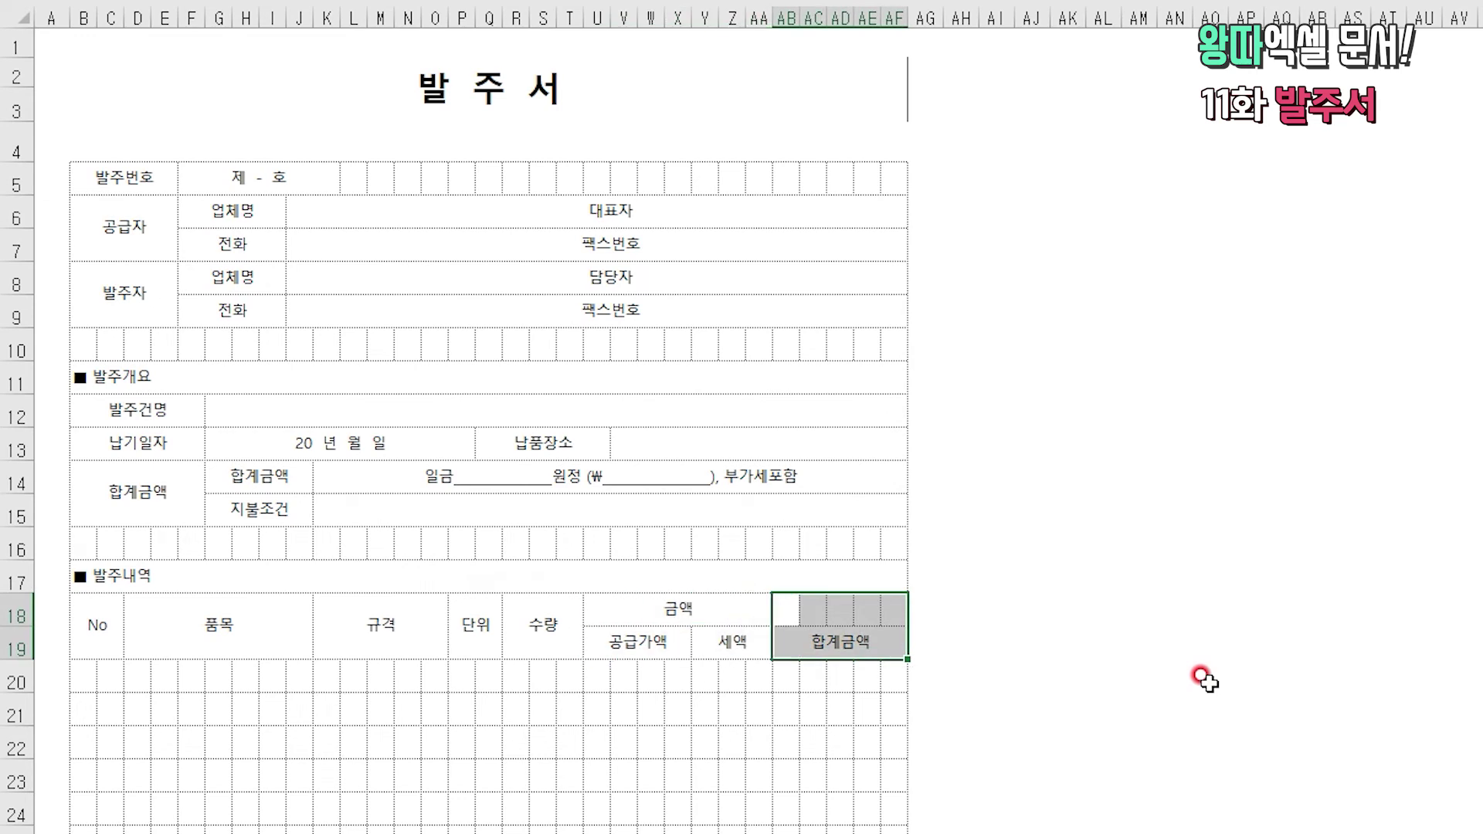
pyautogui.hotkey('alt', 'h')
pyautogui.press('m')
pyautogui.press('c')
pyautogui.hotkey('alt', 'h')
pyautogui.press('m')
pyautogui.press('c')
# - Merge B20:C20 under the No header into one cell
pyautogui.hotkey('ctrl', 'Left')
pyautogui.press('Down')
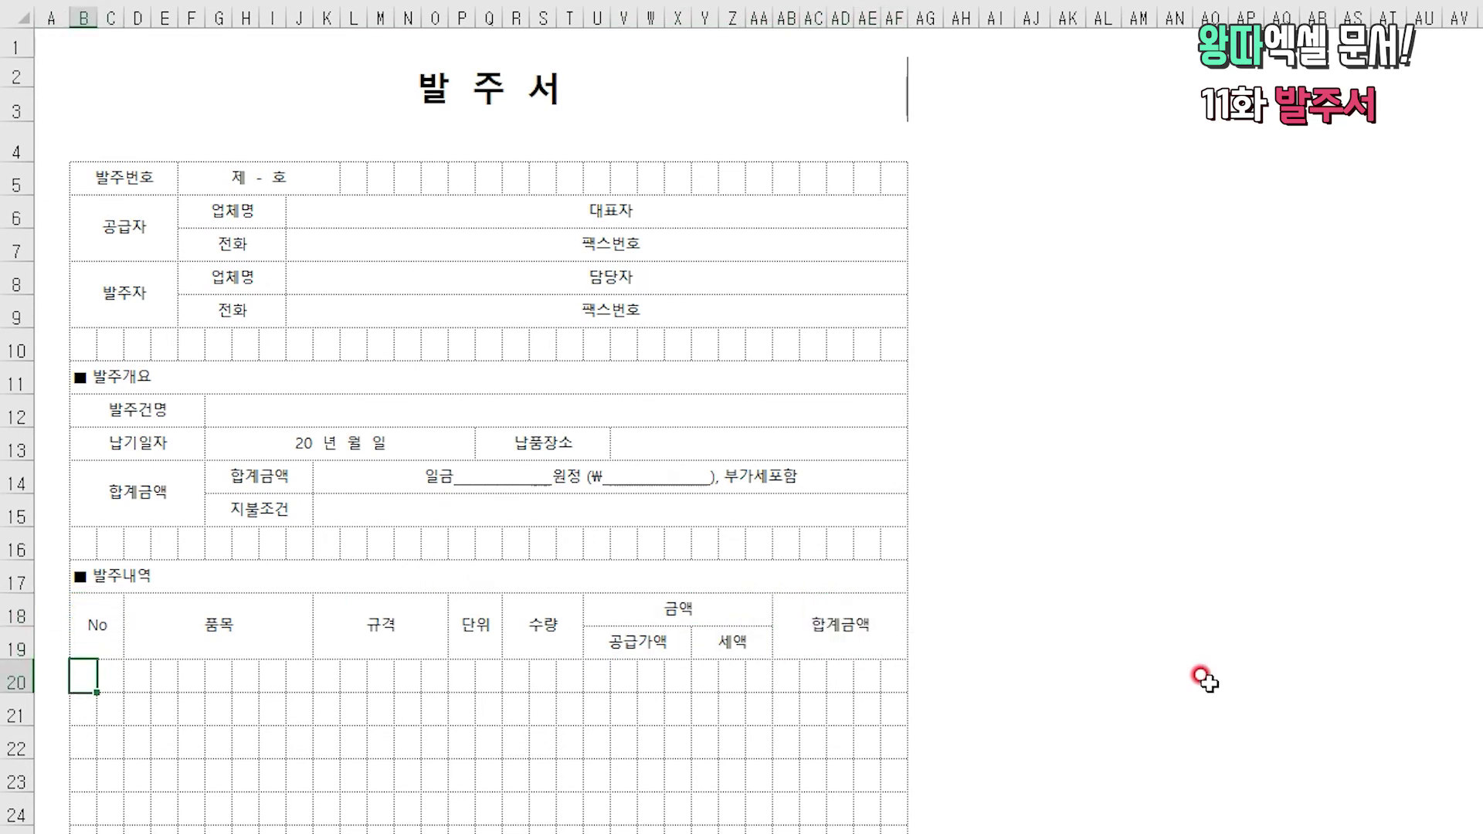
pyautogui.hotkey('shift', 'Right')
pyautogui.press('Right')
# - Merge D20:J20 under the 품목 header into one cell
pyautogui.press('Right')
pyautogui.hotkey('shift', 'Right')
pyautogui.hotkey('shift', 'Right')
pyautogui.hotkey('shift', 'Right')
pyautogui.hotkey('shift', 'Right')
pyautogui.hotkey('shift', 'Right')
pyautogui.hotkey('shift', 'Right')
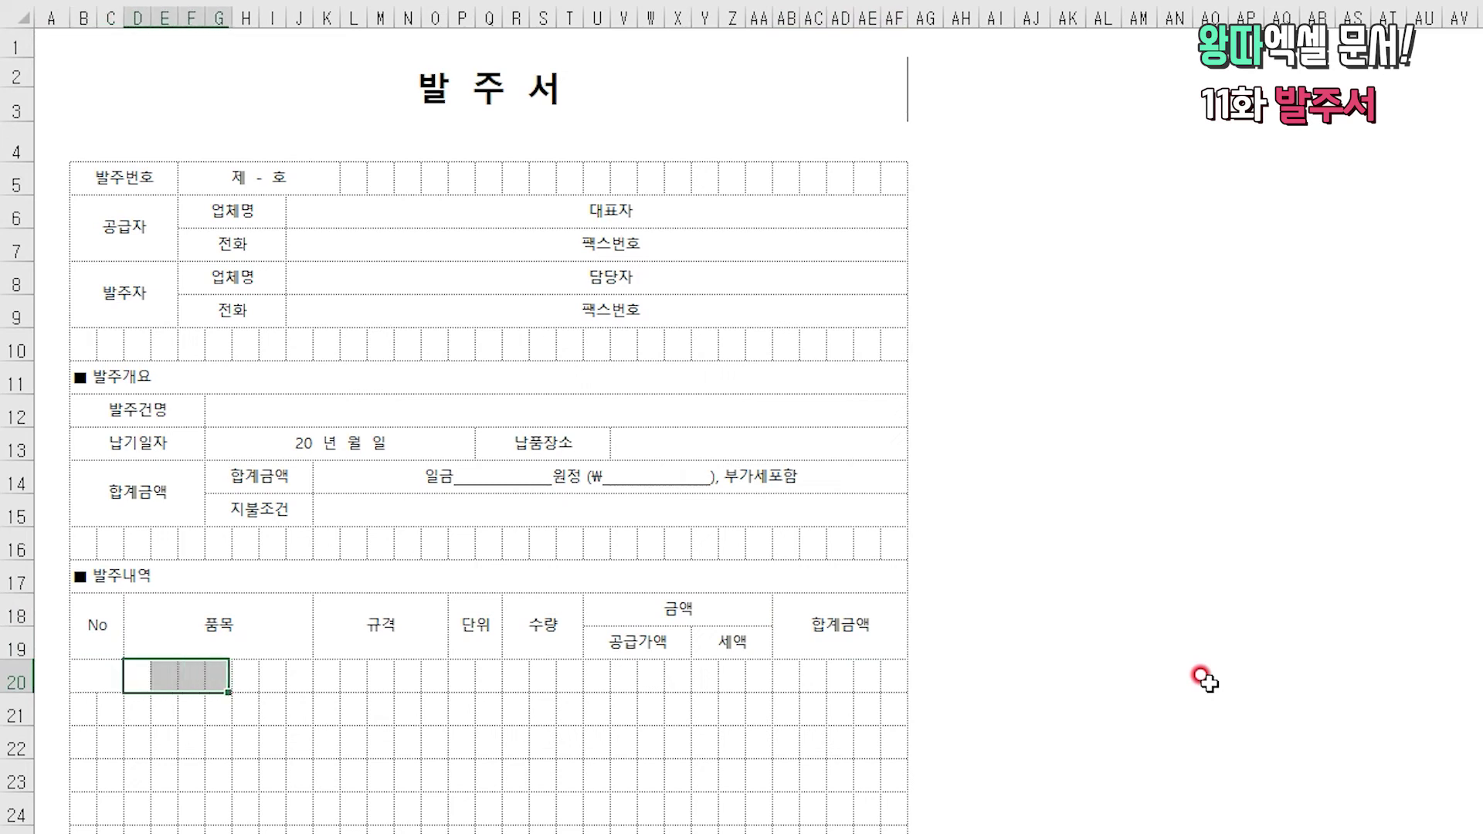
pyautogui.hotkey('alt', 'h')
pyautogui.press('m')
pyautogui.press('c')
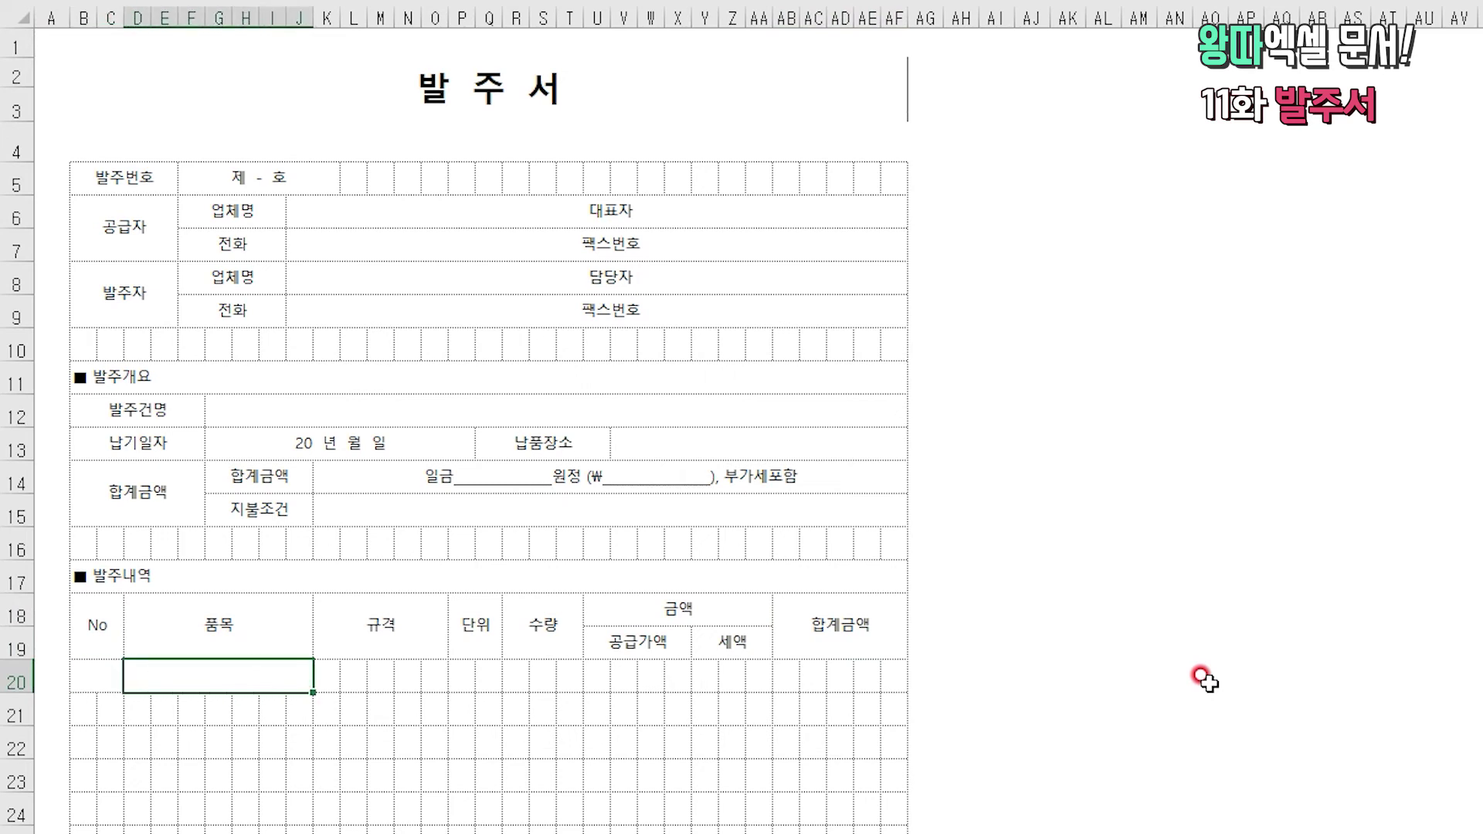
# - Merge K20:O20 under the 규격 header into one cell
pyautogui.press('Right')
pyautogui.hotkey('shift', 'Right')
pyautogui.hotkey('shift', 'Right')
pyautogui.hotkey('shift', 'Right')
pyautogui.hotkey('shift', 'Right')
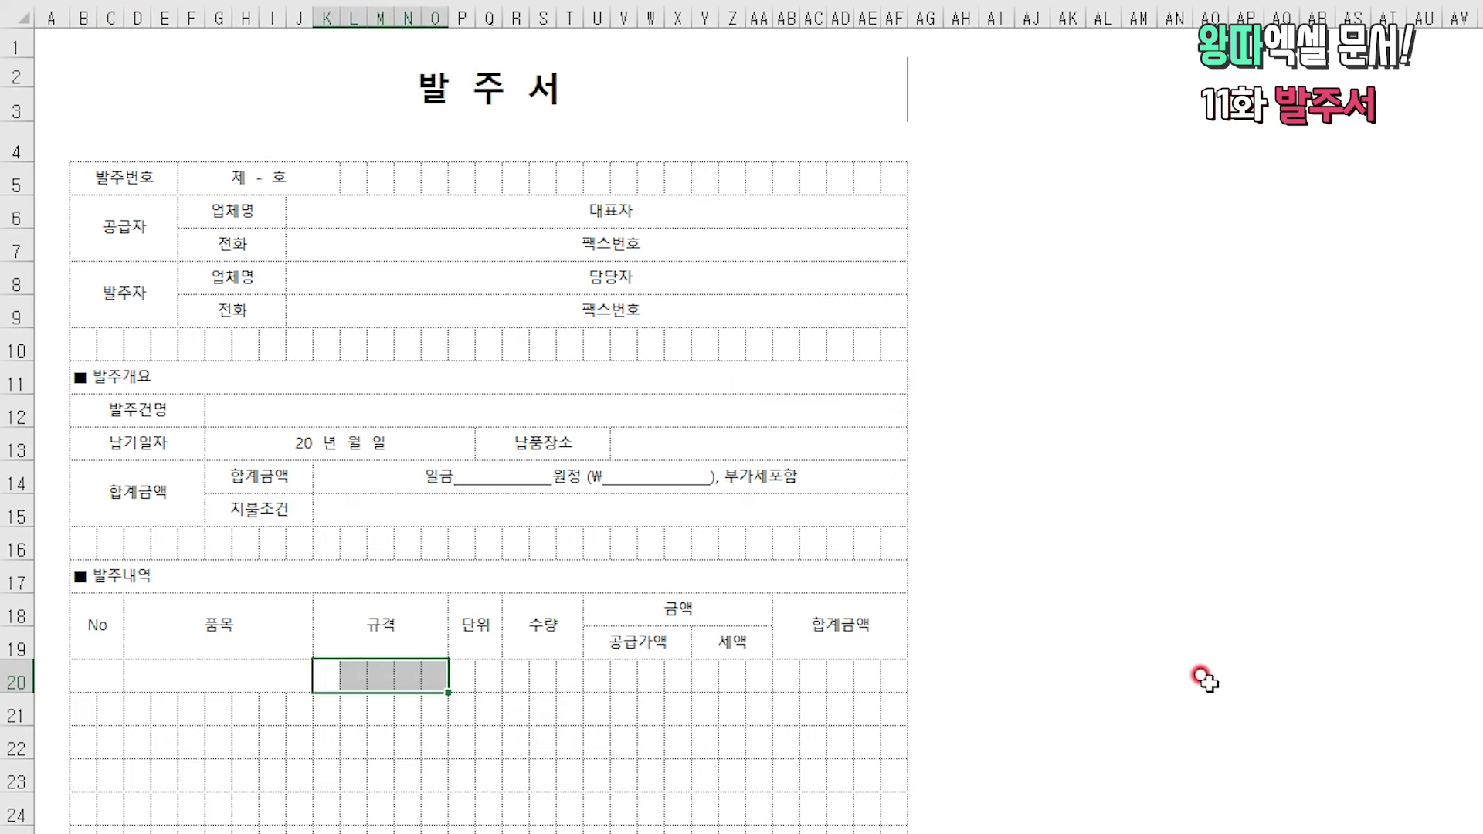
pyautogui.hotkey('alt', 'h')
pyautogui.press('m')
pyautogui.press('c')
# - Merge P20:Q20 under the 단위 header into one cell
pyautogui.press('Right')
pyautogui.hotkey('shift', 'Right')
pyautogui.hotkey('alt', 'h')
pyautogui.press('m')
pyautogui.press('c')
# - Merge R20:T20 under the 수량 header into one cell
pyautogui.press('Right')
pyautogui.hotkey('shift', 'Right')
pyautogui.hotkey('shift', 'Right')
pyautogui.hotkey('alt', 'h')
pyautogui.press('m')
pyautogui.press('c')
# - Merge U20:X20 under the 공급가액 header into one cell
pyautogui.press('Right')
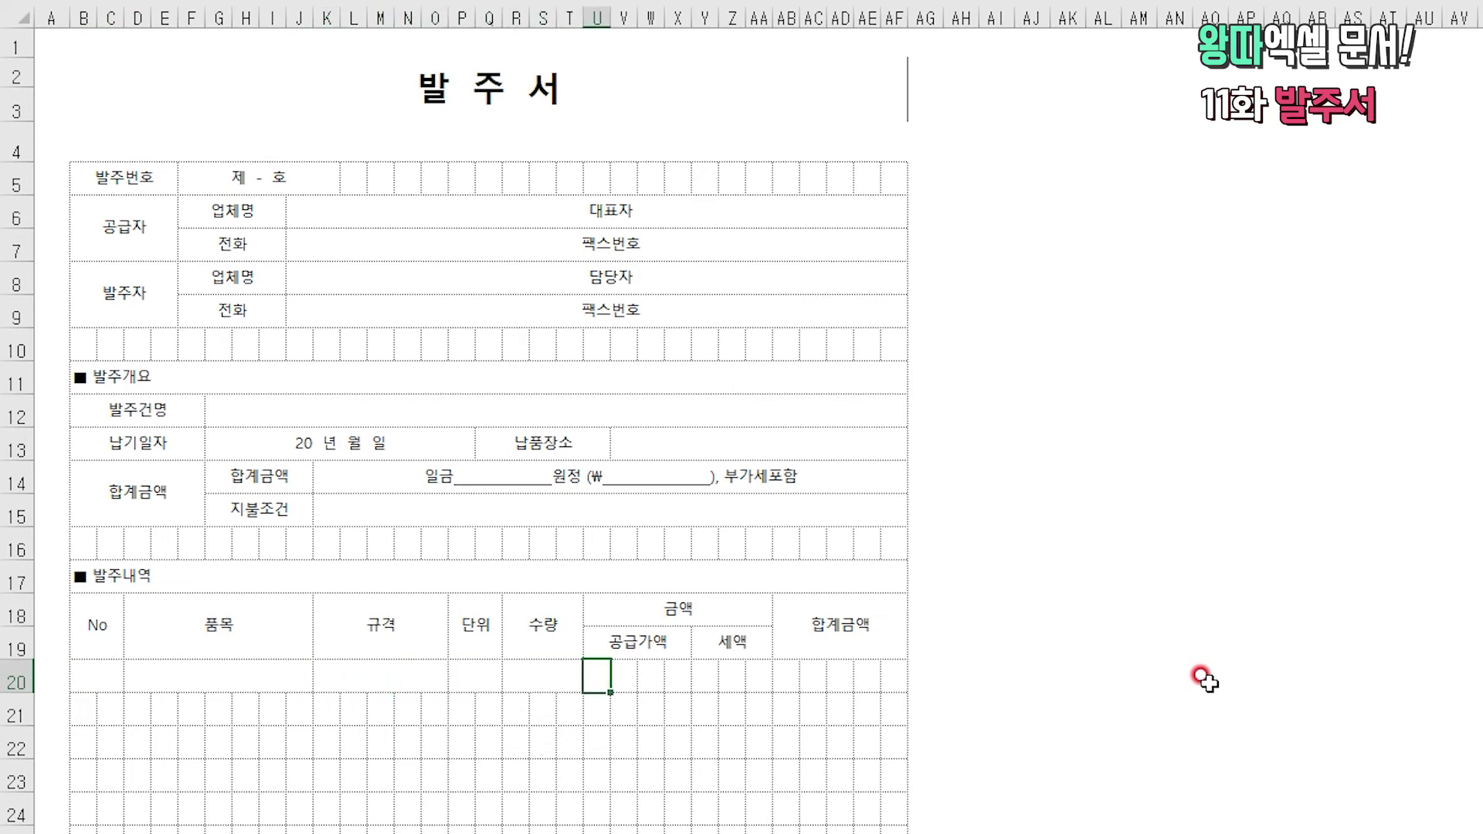
pyautogui.hotkey('shift', 'Right')
pyautogui.hotkey('shift', 'Right')
pyautogui.hotkey('shift', 'Right')
pyautogui.hotkey('alt', 'h')
pyautogui.press('m')
pyautogui.press('c')
# - Merge Y20:AA20 under the 세액 header into one cell
pyautogui.press('Right')
pyautogui.hotkey('shift', 'Right')
pyautogui.hotkey('shift', 'Right')
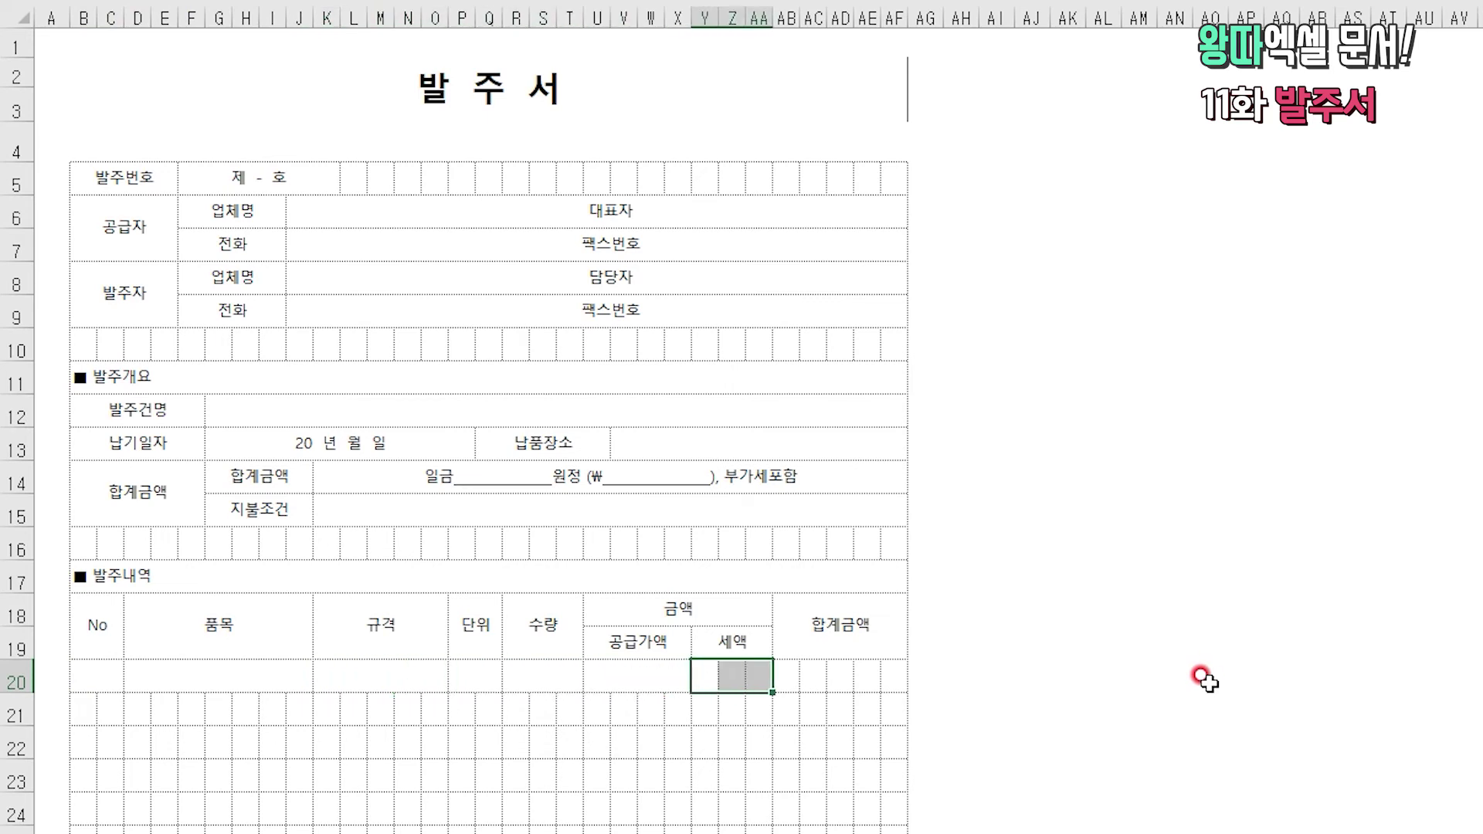
pyautogui.hotkey('alt', 'h')
pyautogui.press('m')
pyautogui.press('c')
# - Merge AB20:AF20 under the 합계금액 header and return to the No cell of row 20
pyautogui.press('Right')
pyautogui.hotkey('shift', 'Right')
pyautogui.hotkey('shift', 'Right')
pyautogui.hotkey('shift', 'Right')
pyautogui.hotkey('shift', 'Right')
pyautogui.hotkey('alt', 'h')
pyautogui.press('m')
pyautogui.press('c')
pyautogui.press('Home')
pyautogui.press('Right')
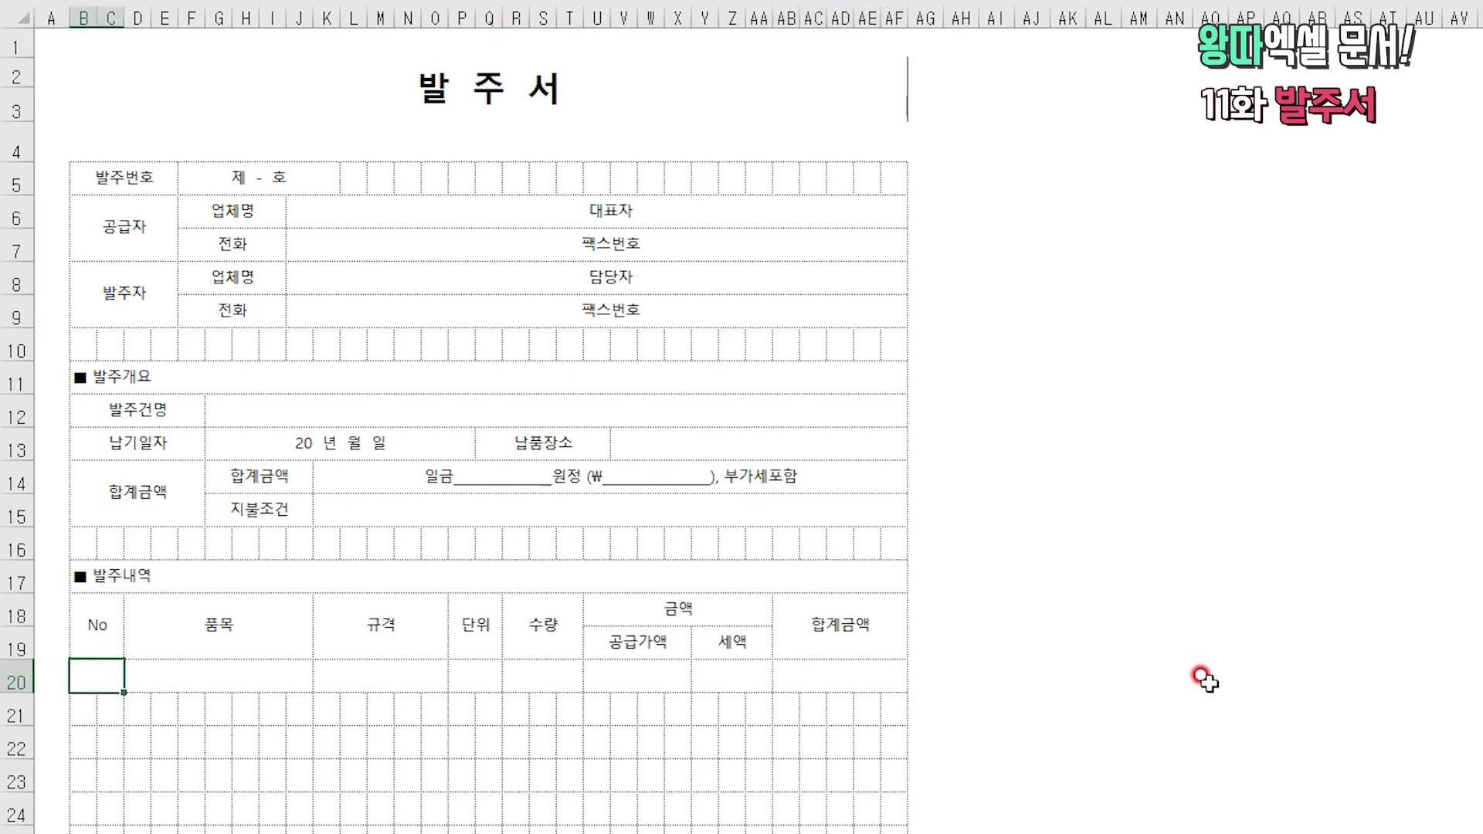
# - Copy the merged blank item row B20:AF20 of the 발주내역 table
pyautogui.hotkey('shift', 'Right')
pyautogui.hotkey('shift', 'Right')
pyautogui.hotkey('shift', 'Right')
pyautogui.hotkey('shift', 'Right')
pyautogui.hotkey('shift', 'Right')
pyautogui.hotkey('ctrl', 'c')
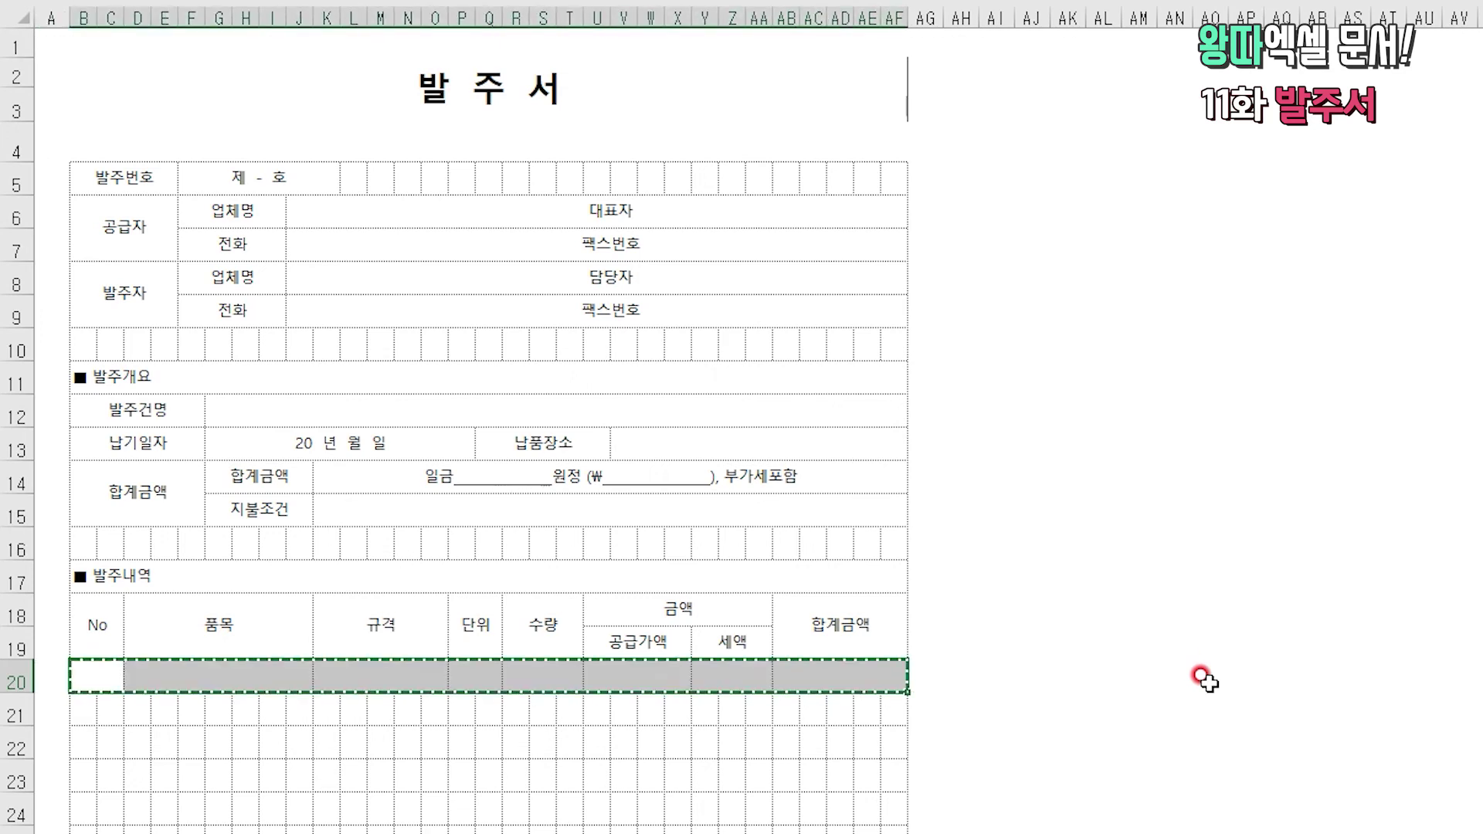
# - Paste everything from the copied row into B21:AF26 with Paste Special
pyautogui.press('Down')
pyautogui.hotkey('shift', 'Right')
pyautogui.hotkey('shift', 'Right')
pyautogui.hotkey('shift', 'Right')
pyautogui.hotkey('shift', 'Right')
pyautogui.hotkey('shift', 'Right')
pyautogui.hotkey('shift', 'Right')
pyautogui.hotkey('shift', 'Right')
pyautogui.hotkey('shift', 'Right')
pyautogui.hotkey('shift', 'Right')
pyautogui.hotkey('shift', 'Right')
pyautogui.hotkey('shift', 'Right')
pyautogui.hotkey('shift', 'Right')
pyautogui.hotkey('shift', 'Right')
pyautogui.hotkey('shift', 'Right')
pyautogui.hotkey('shift', 'Right')
pyautogui.hotkey('shift', 'Right')
pyautogui.hotkey('shift', 'Right')
pyautogui.hotkey('shift', 'Right')
pyautogui.hotkey('shift', 'Right')
pyautogui.hotkey('shift', 'Right')
pyautogui.hotkey('shift', 'Right')
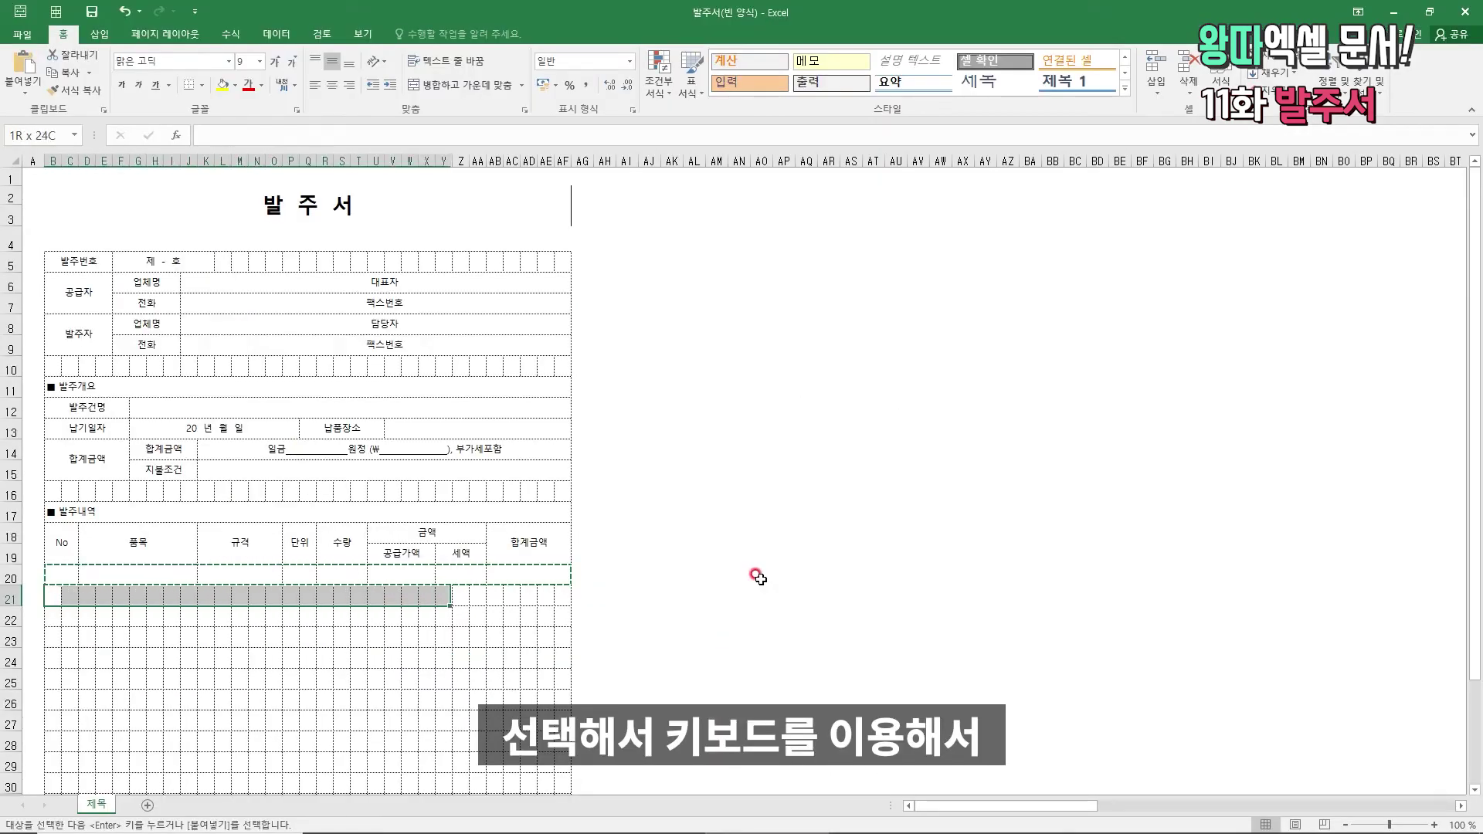
pyautogui.hotkey('shift', 'Down')
pyautogui.hotkey('shift', 'Down')
pyautogui.hotkey('shift', 'Right')
pyautogui.hotkey('shift', 'Right')
pyautogui.hotkey('shift', 'Right')
pyautogui.hotkey('shift', 'Right')
pyautogui.hotkey('shift', 'Right')
pyautogui.hotkey('shift', 'Right')
pyautogui.hotkey('shift', 'Right')
pyautogui.hotkey('shift', 'Down')
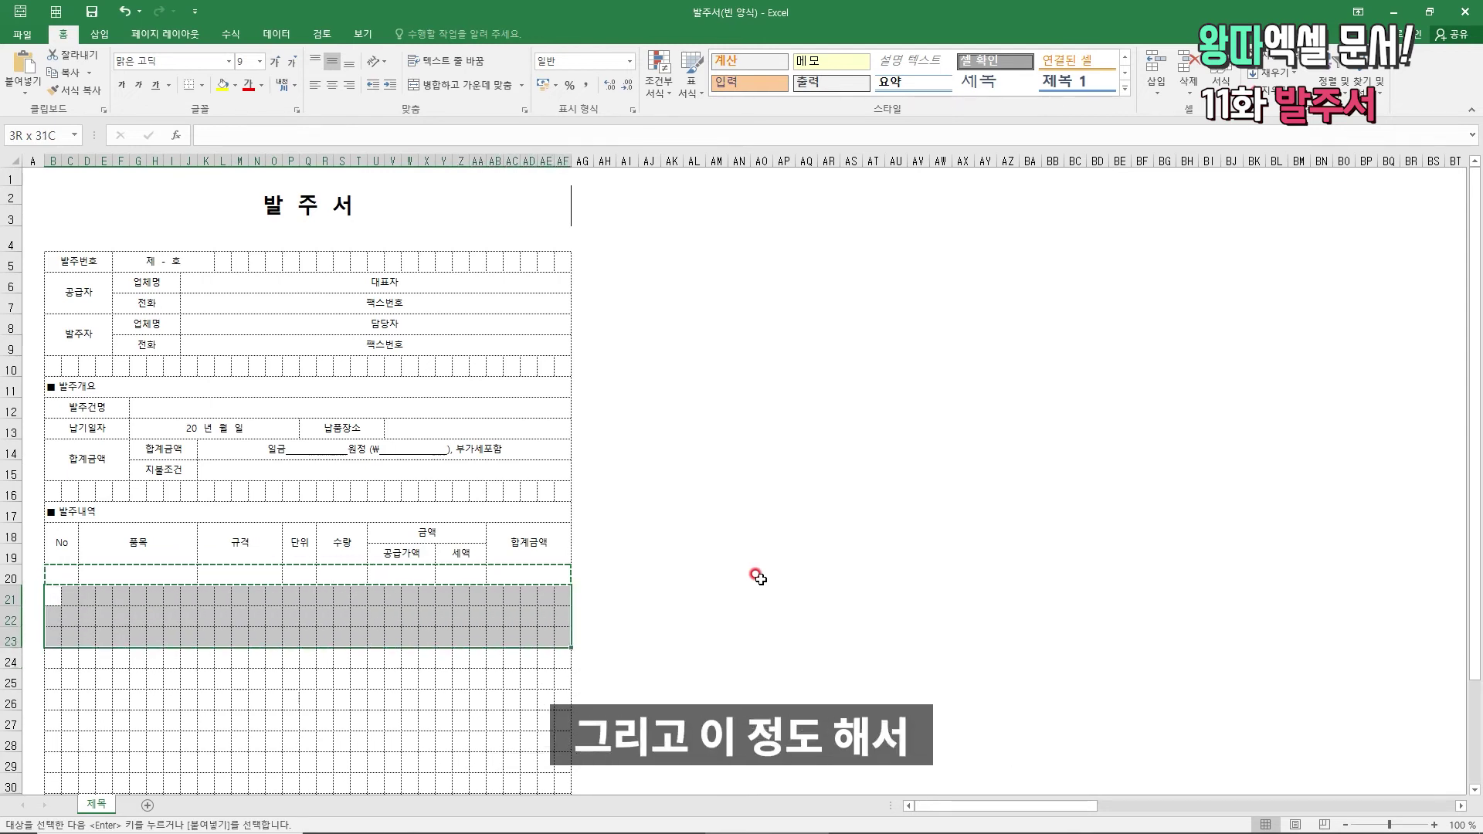
pyautogui.hotkey('shift', 'Down')
pyautogui.hotkey('shift', 'Down')
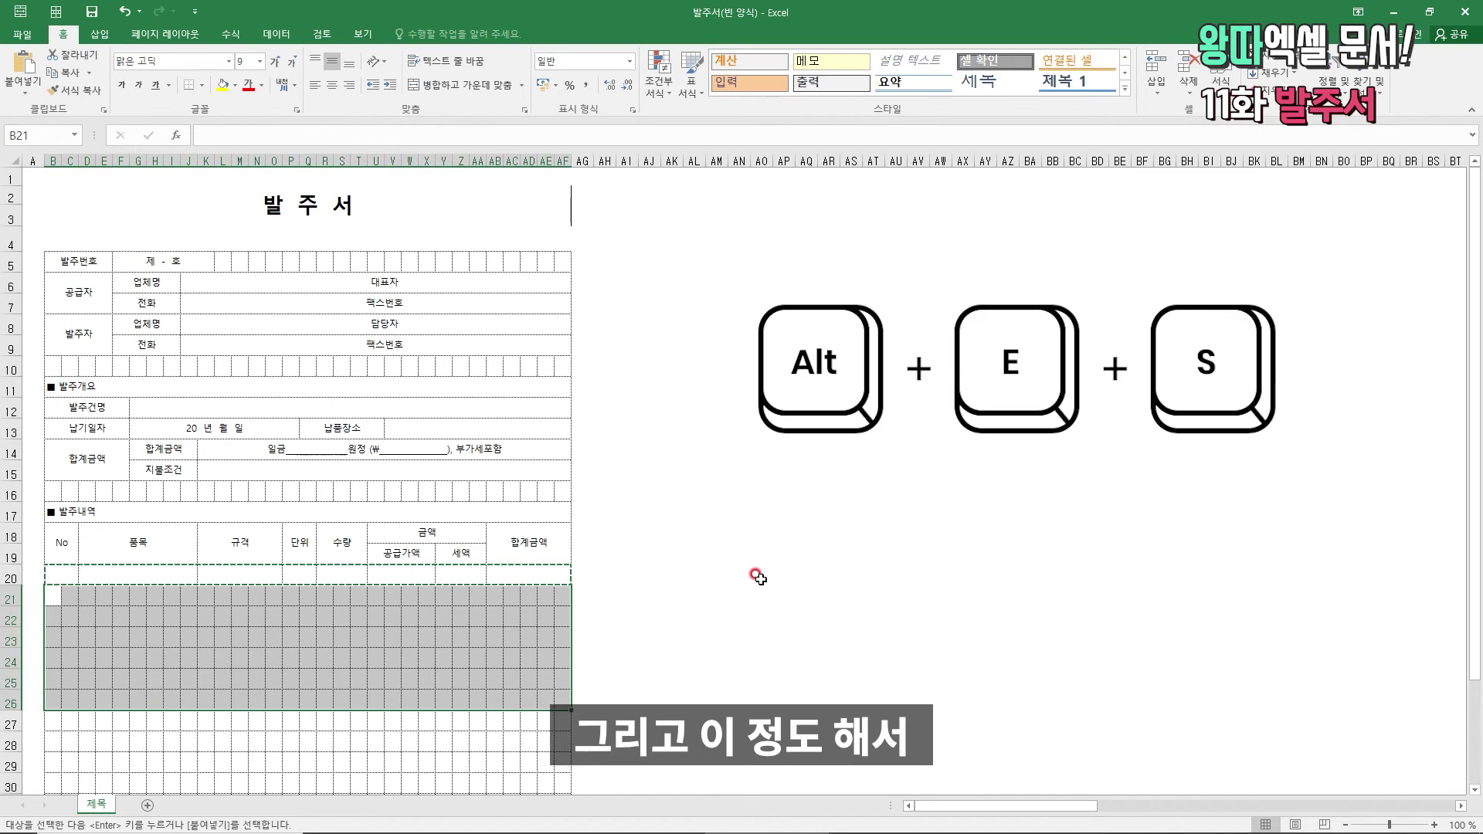
pyautogui.hotkey('alt', 'e')
pyautogui.press('s')
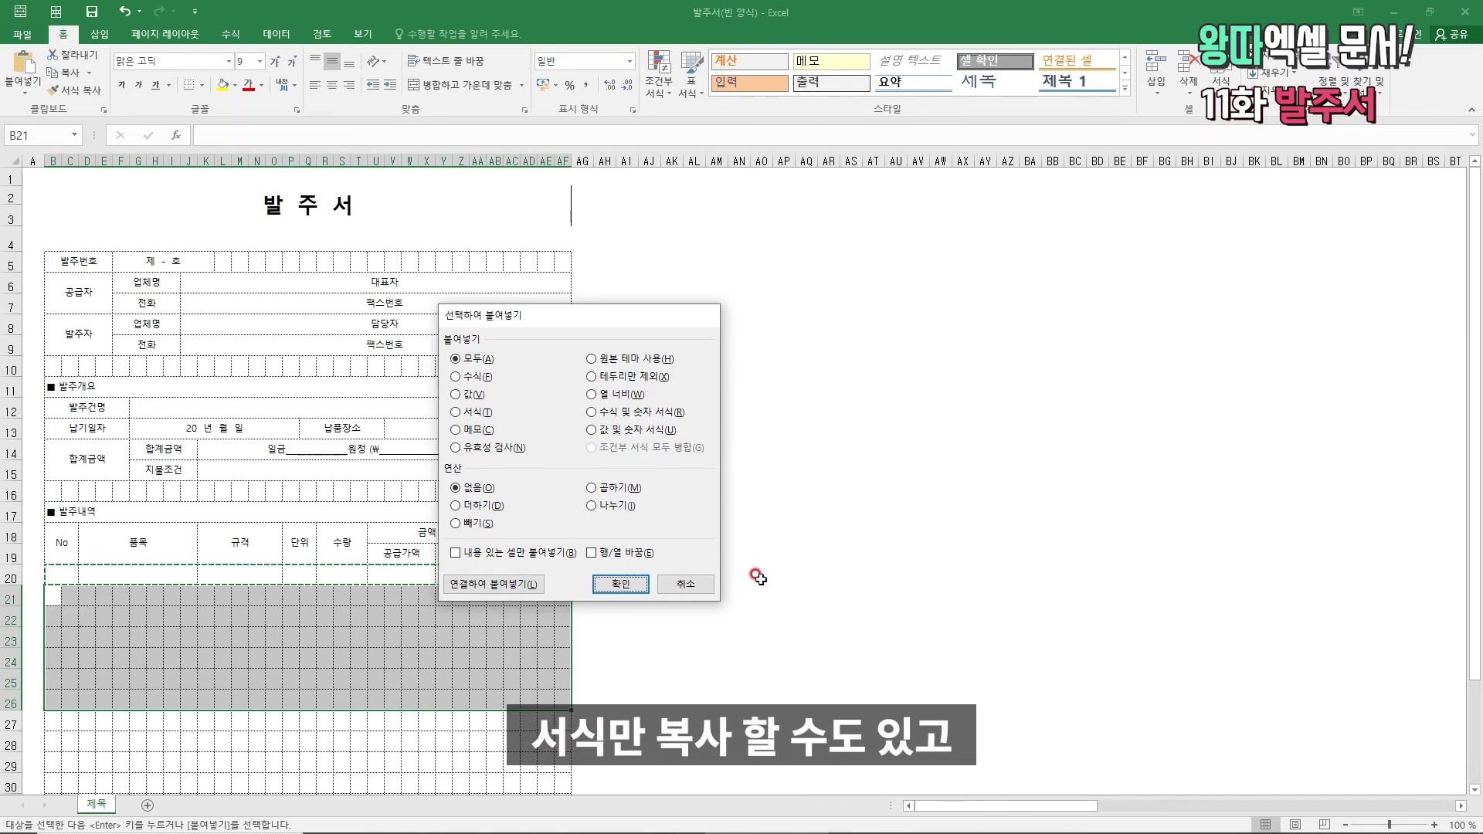
pyautogui.press('Return')
pyautogui.press('Escape')
# - Step through the pasted rows 21 to 26 to check their merged cells
pyautogui.press('Down')
pyautogui.press('Down')
pyautogui.press('Down')
pyautogui.press('Down')
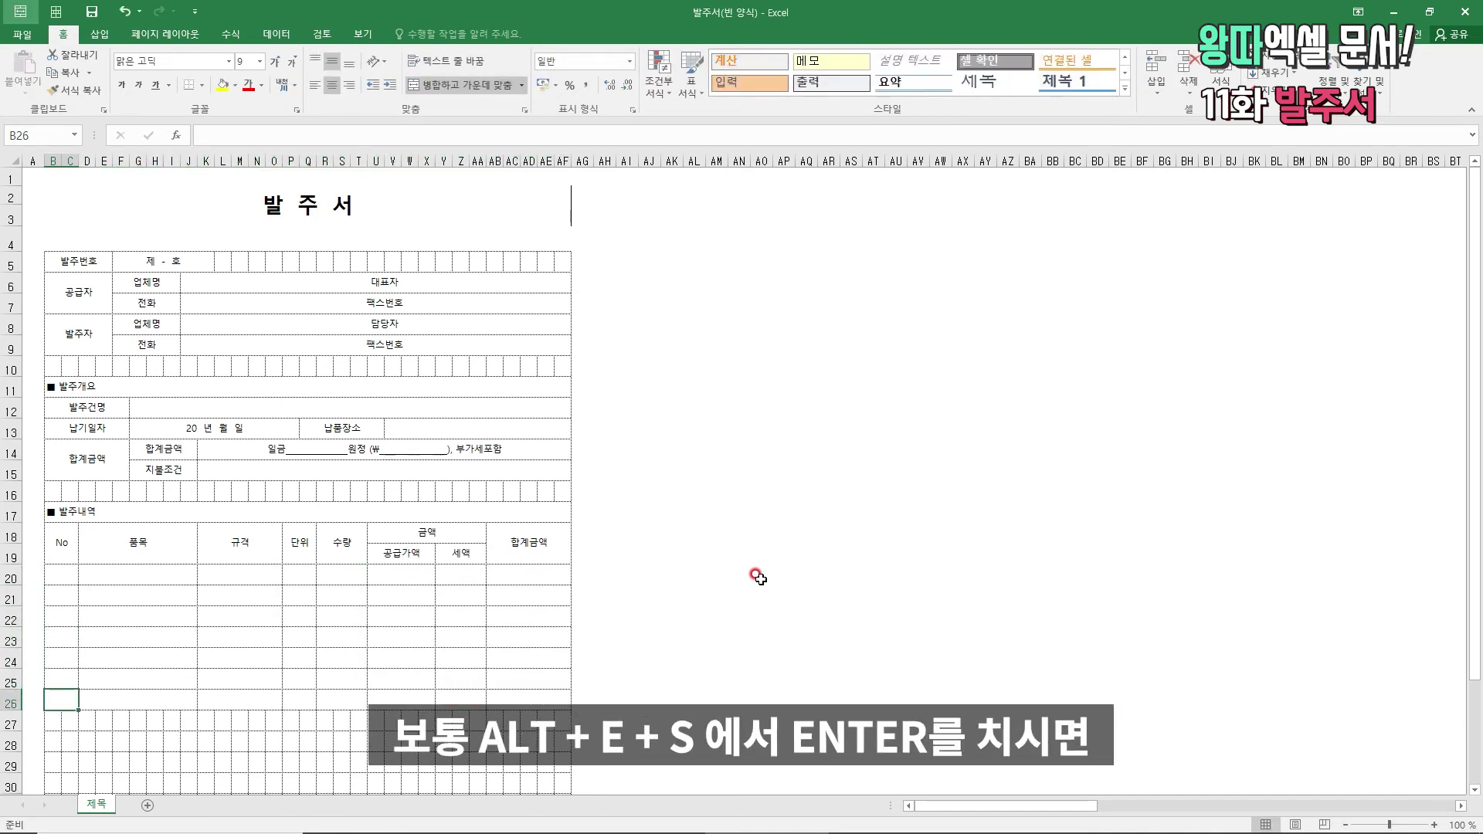
pyautogui.press('Down')
pyautogui.press('Up')
pyautogui.press('Up')
pyautogui.press('F2')
pyautogui.press('Return')
pyautogui.press('F2')
pyautogui.press('Escape')
pyautogui.press('Up')
pyautogui.press('Up')
pyautogui.press('Up')
pyautogui.press('Up')
pyautogui.press('Up')
pyautogui.press('Up')
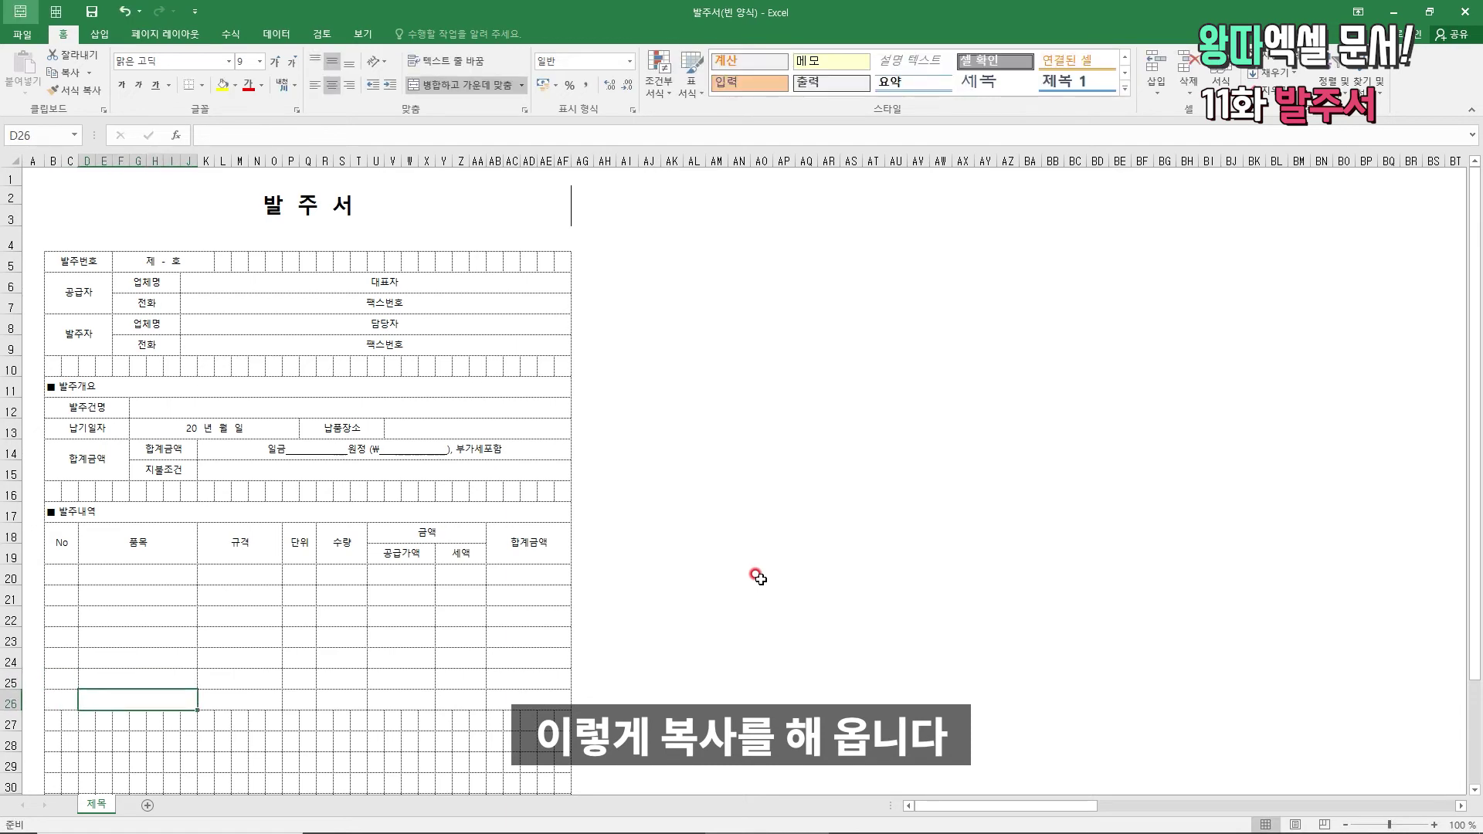
pyautogui.press('Down')
pyautogui.press('Down')
pyautogui.press('Down')
pyautogui.press('Down')
pyautogui.press('Down')
pyautogui.press('Down')
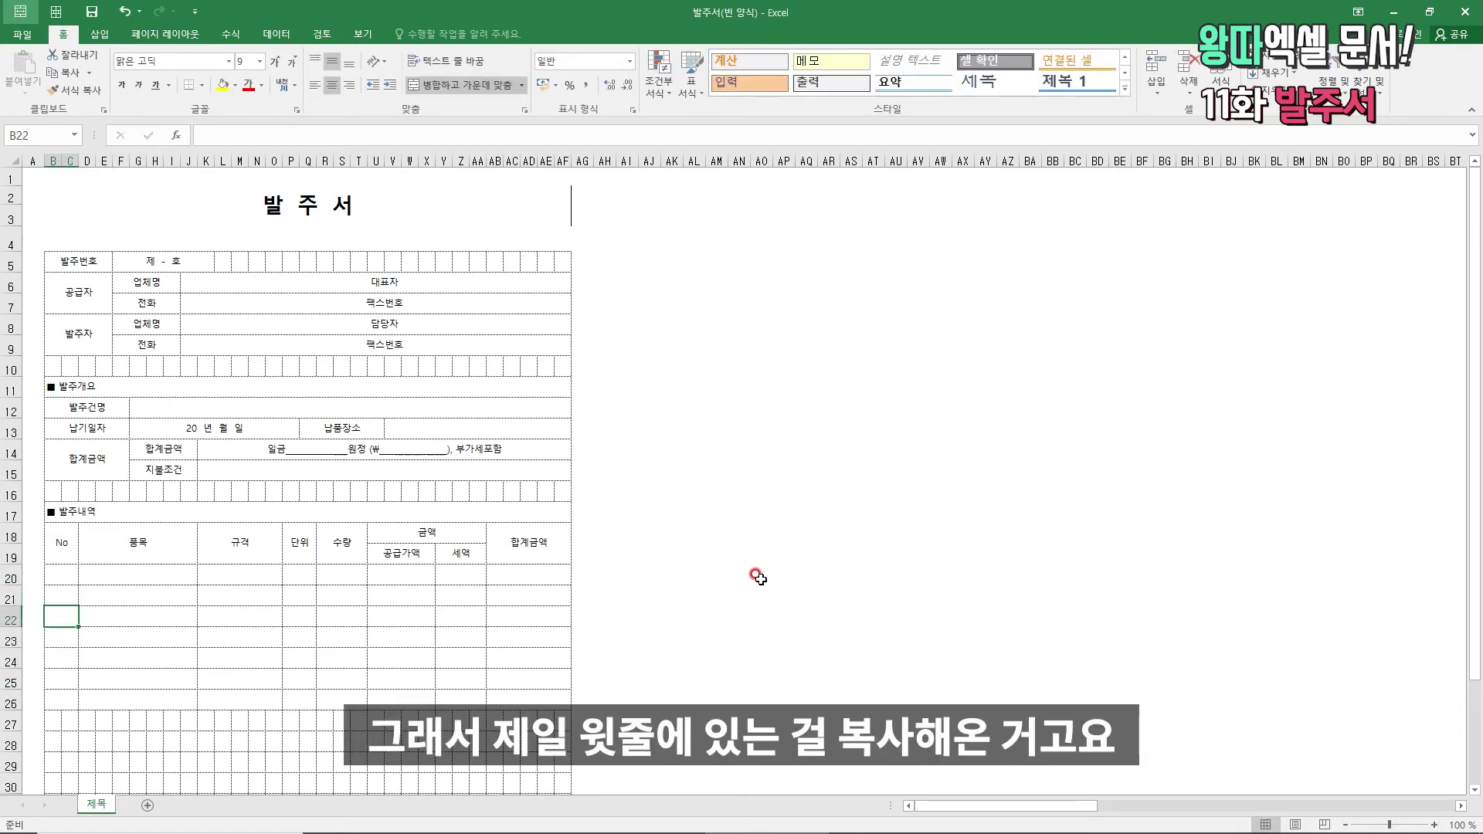
# - Merge and center B27:E27 directly below the item rows
pyautogui.press('Down')
pyautogui.hotkey('shift', 'Right')
pyautogui.hotkey('shift', 'Right')
pyautogui.hotkey('shift', 'Right')
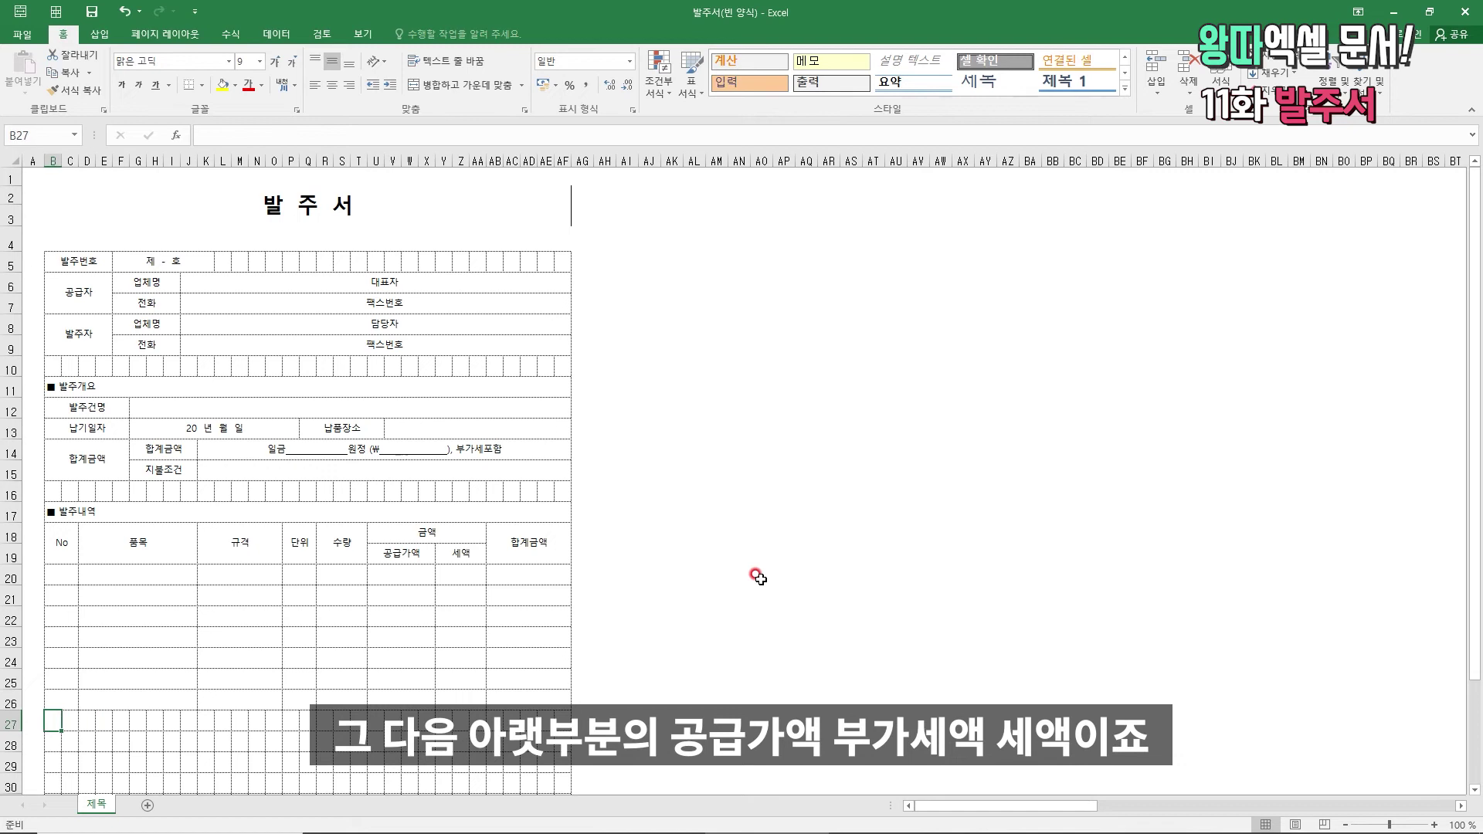
pyautogui.hotkey('alt', 'h')
pyautogui.press('m')
pyautogui.press('c')
# - Try merging and centering F27:L27 as the value cell next to B27:E27
pyautogui.press('Right')
pyautogui.hotkey('shift', 'Right')
pyautogui.hotkey('shift', 'Right')
pyautogui.hotkey('shift', 'Right')
pyautogui.hotkey('shift', 'Right')
pyautogui.hotkey('shift', 'Right')
pyautogui.hotkey('shift', 'Right')
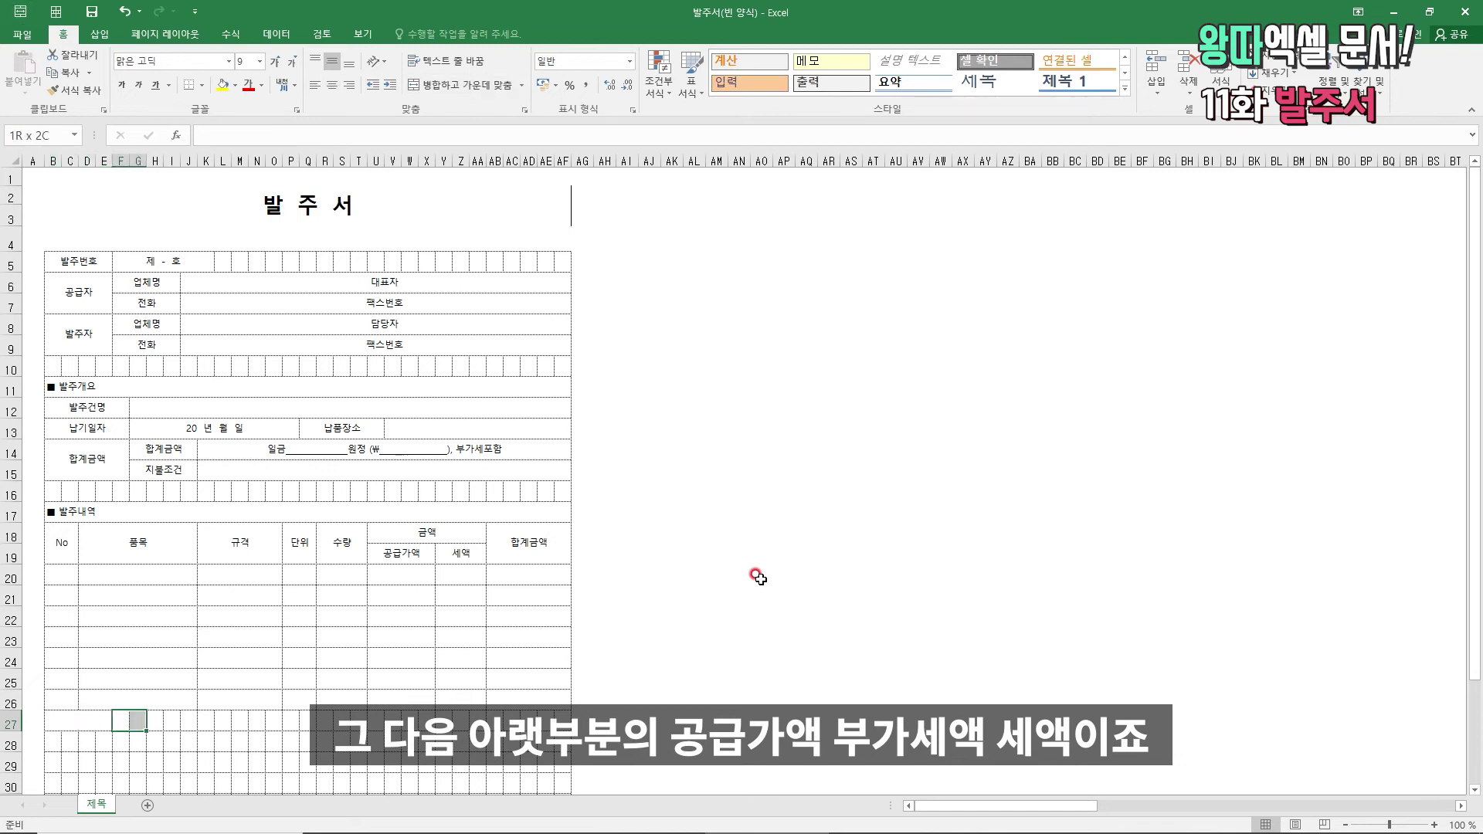
pyautogui.hotkey('alt', 'h')
pyautogui.press('m')
pyautogui.press('c')
# - Try repeating the merged pair B27:L27 along row 27 by pasting copies at M27 and X27
pyautogui.press('Left')
pyautogui.hotkey('shift', 'Right')
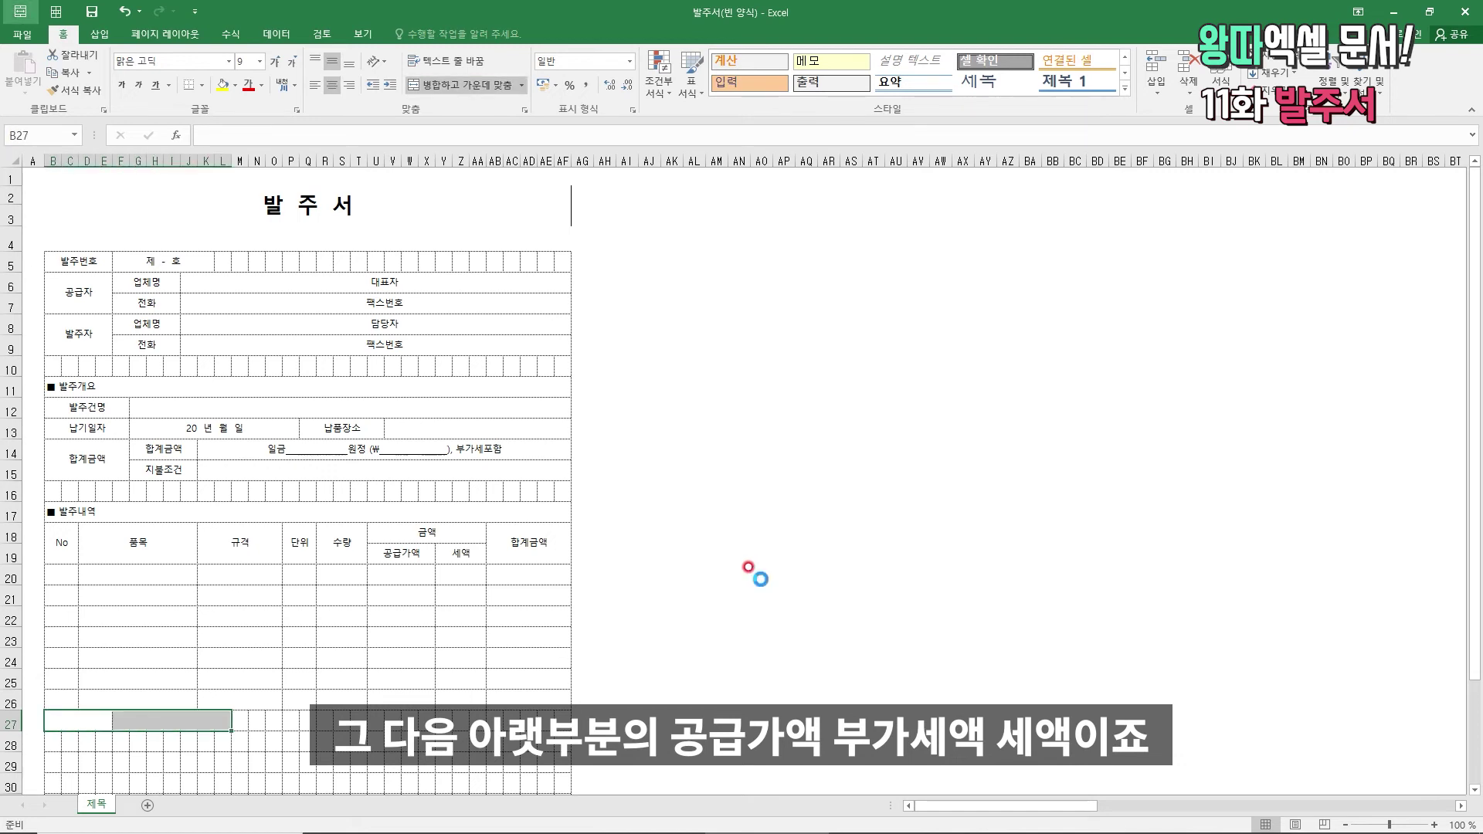
pyautogui.hotkey('ctrl', 'c')
pyautogui.press('Right')
pyautogui.hotkey('ctrl', 'v')
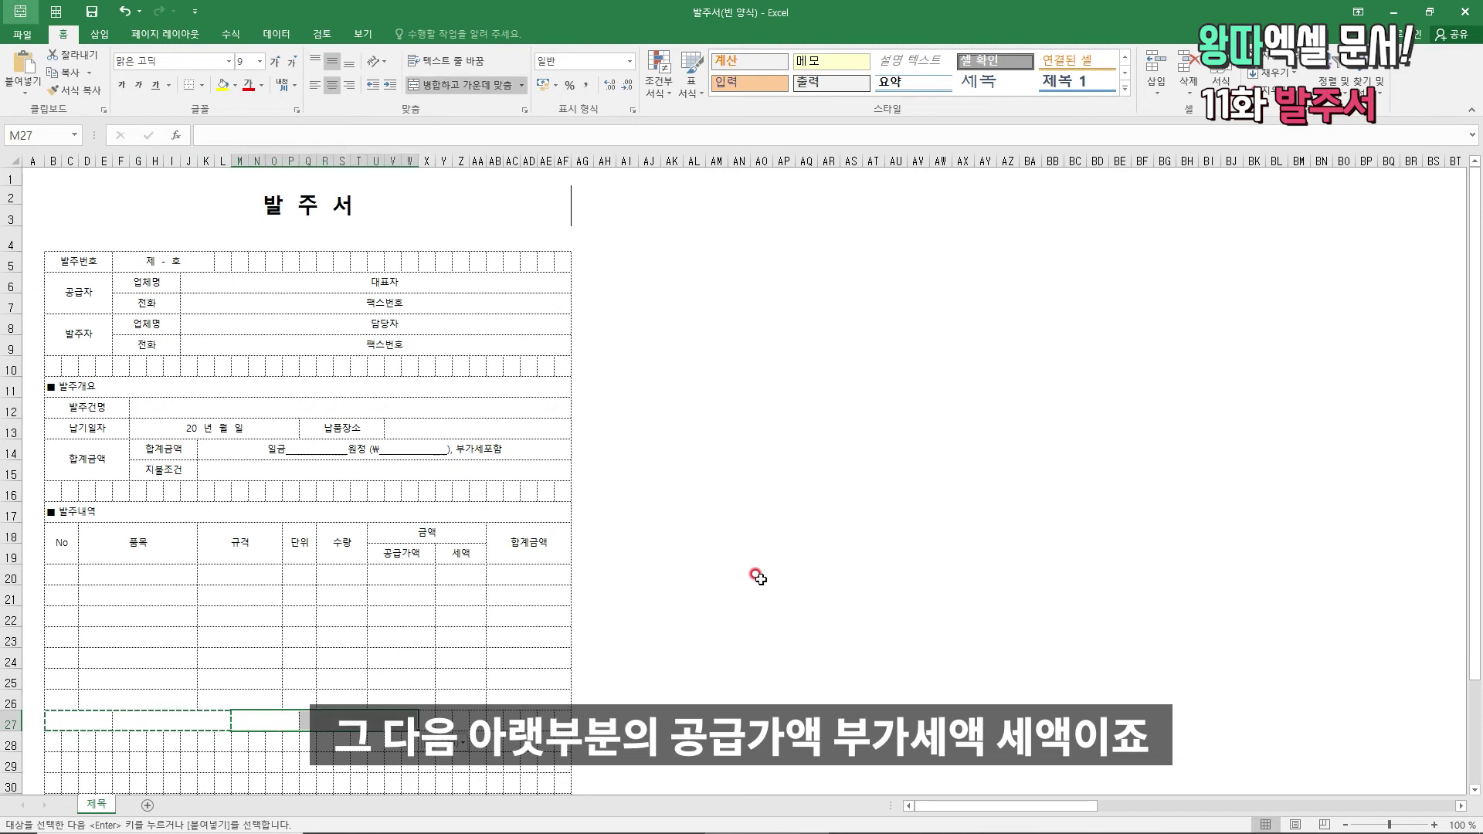
pyautogui.press('Right')
pyautogui.press('Right')
pyautogui.hotkey('ctrl', 'v')
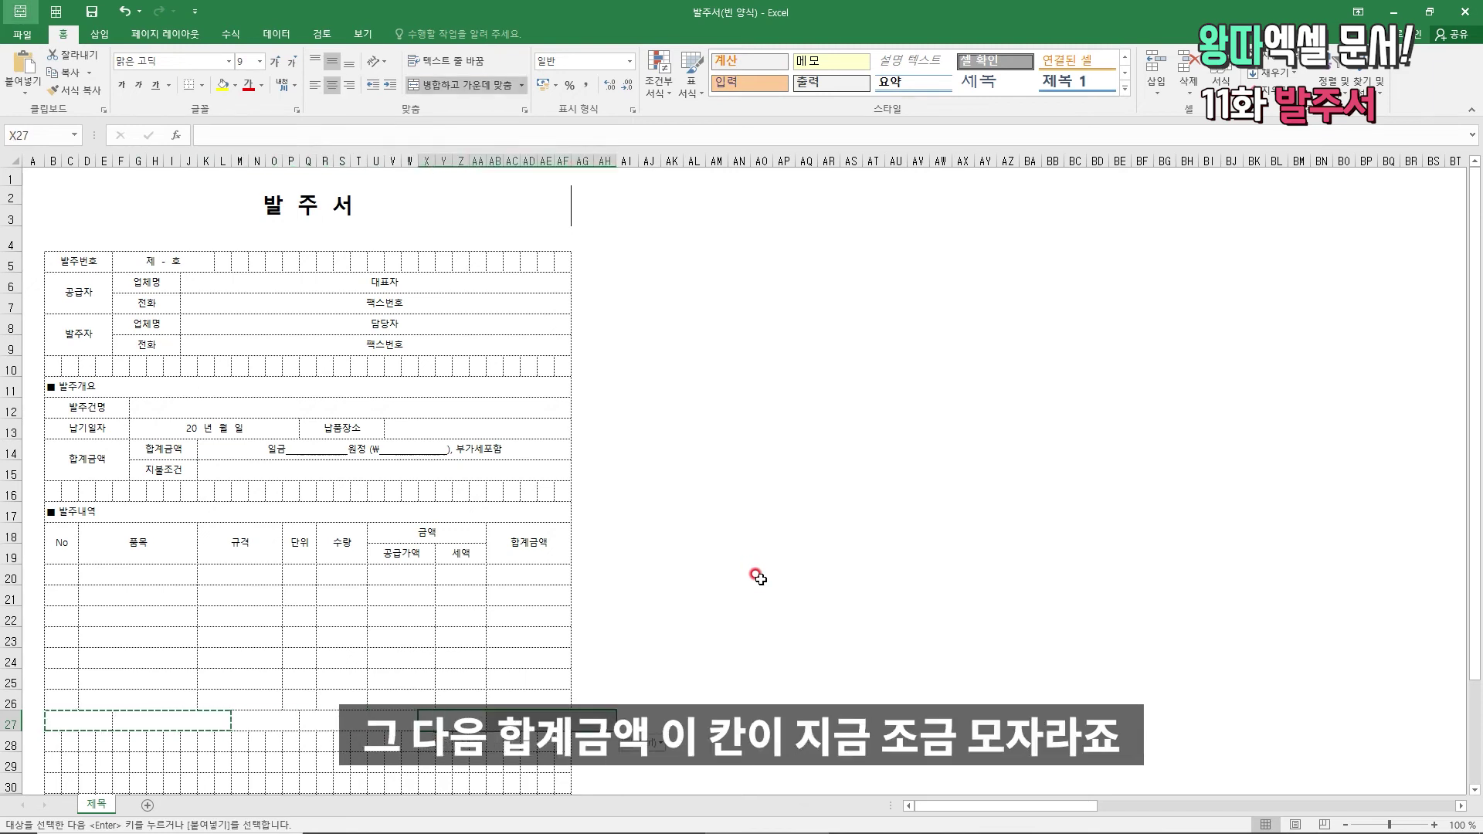
# - Undo the two pasted pairs and the merge of F27:L27
pyautogui.hotkey('ctrl', 'z')
pyautogui.hotkey('ctrl', 'z')
pyautogui.hotkey('ctrl', 'z')
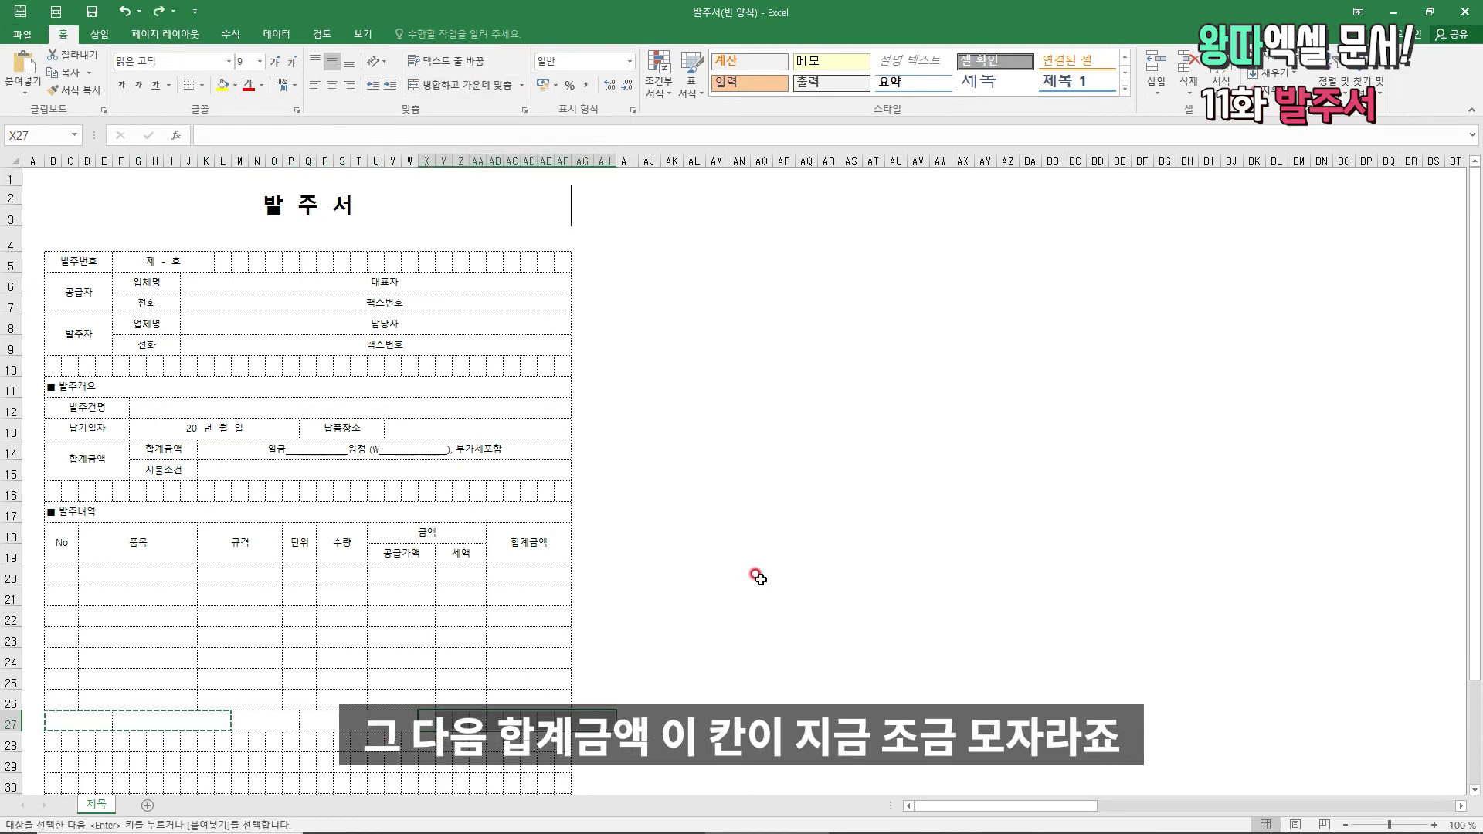
# - Merge F27:K27 into one cell and copy the pair B27:K27 to L27:U27
pyautogui.hotkey('shift', 'Left')
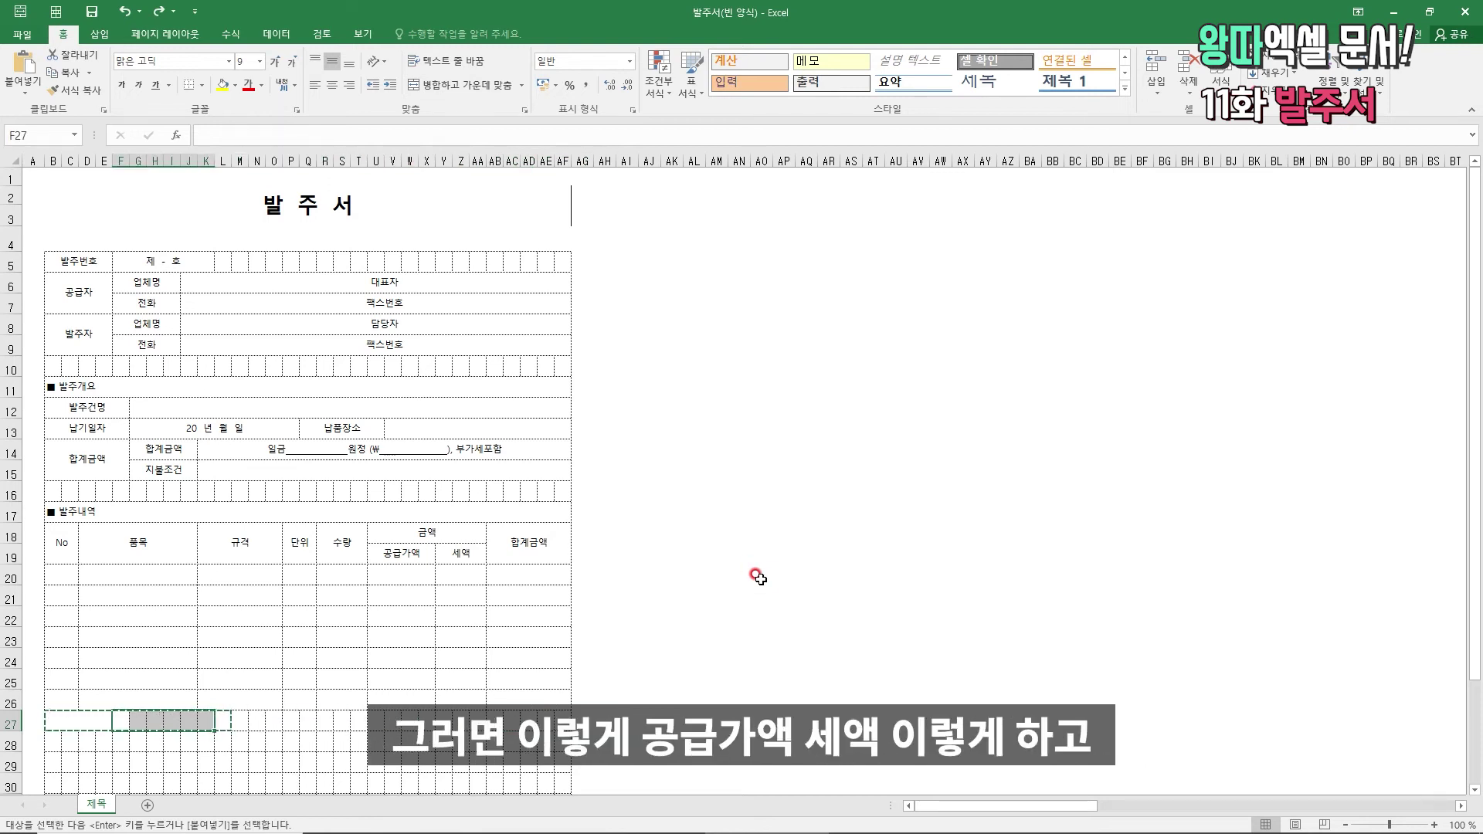
pyautogui.hotkey('alt', '1')
pyautogui.press('Left')
pyautogui.hotkey('shift', 'Right')
pyautogui.hotkey('ctrl', 'c')
pyautogui.press('Right')
pyautogui.press('Right')
pyautogui.hotkey('ctrl', 'v')
# - Copy the merged cell L27:O27 to V27:Y27
pyautogui.press('Right')
pyautogui.press('Left')
pyautogui.hotkey('ctrl', 'c')
pyautogui.press('Right')
pyautogui.press('Right')
pyautogui.hotkey('ctrl', 'v')
# - Merge Z27:AF27 into one cell at the end of row 27
pyautogui.press('Right')
pyautogui.hotkey('shift', 'Right')
pyautogui.hotkey('shift', 'Right')
pyautogui.hotkey('shift', 'Right')
pyautogui.hotkey('shift', 'Right')
pyautogui.hotkey('shift', 'Right')
pyautogui.hotkey('shift', 'Right')
pyautogui.hotkey('alt', '1')
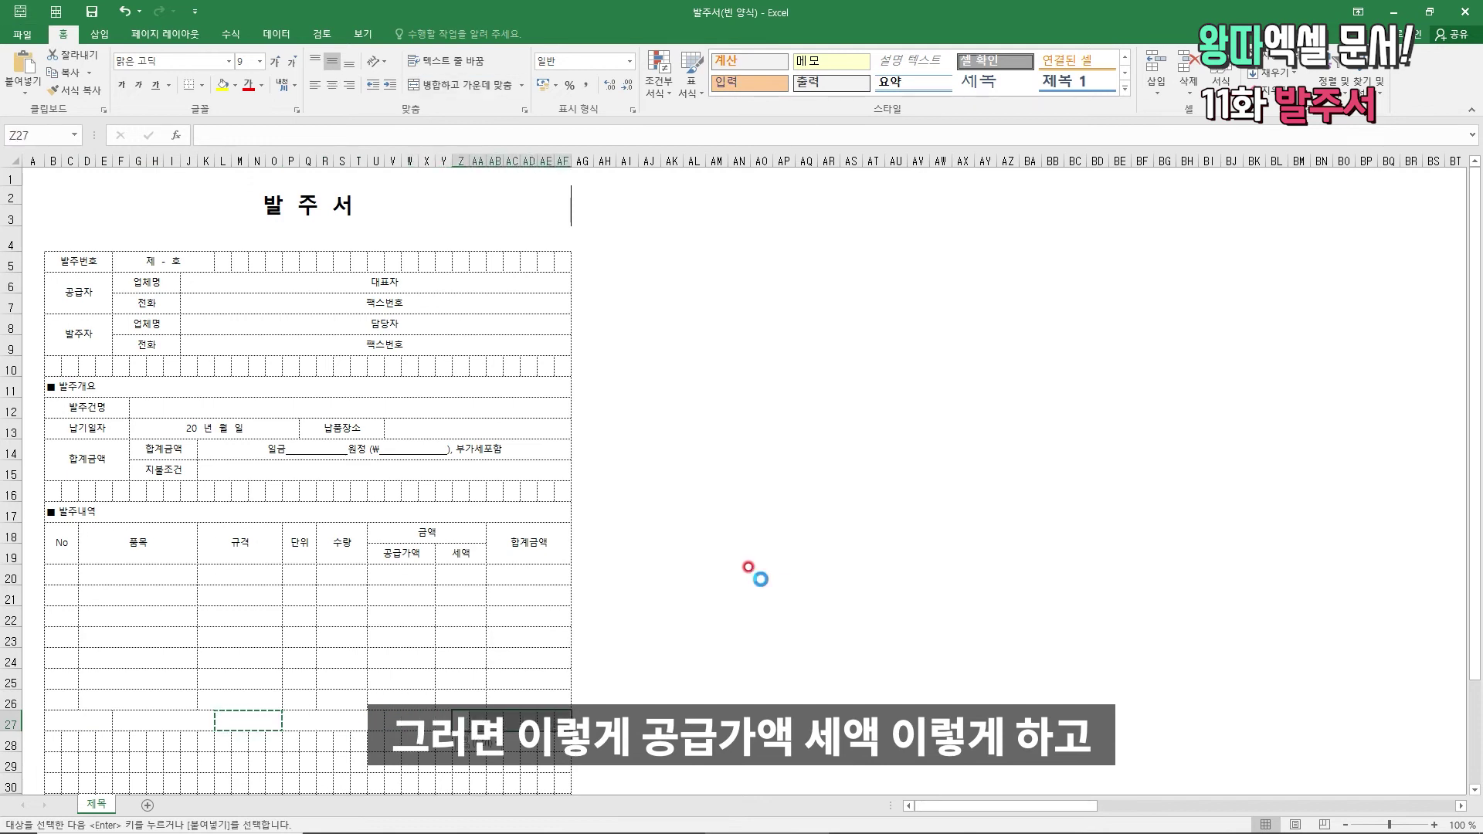
# - Enter the labels 공급가액 in B27, 부가세액 in L27 and 합계금액 in V27
pyautogui.press('Left')
pyautogui.press('Left')
pyautogui.press('Left')
pyautogui.press('Left')
pyautogui.press('Left')
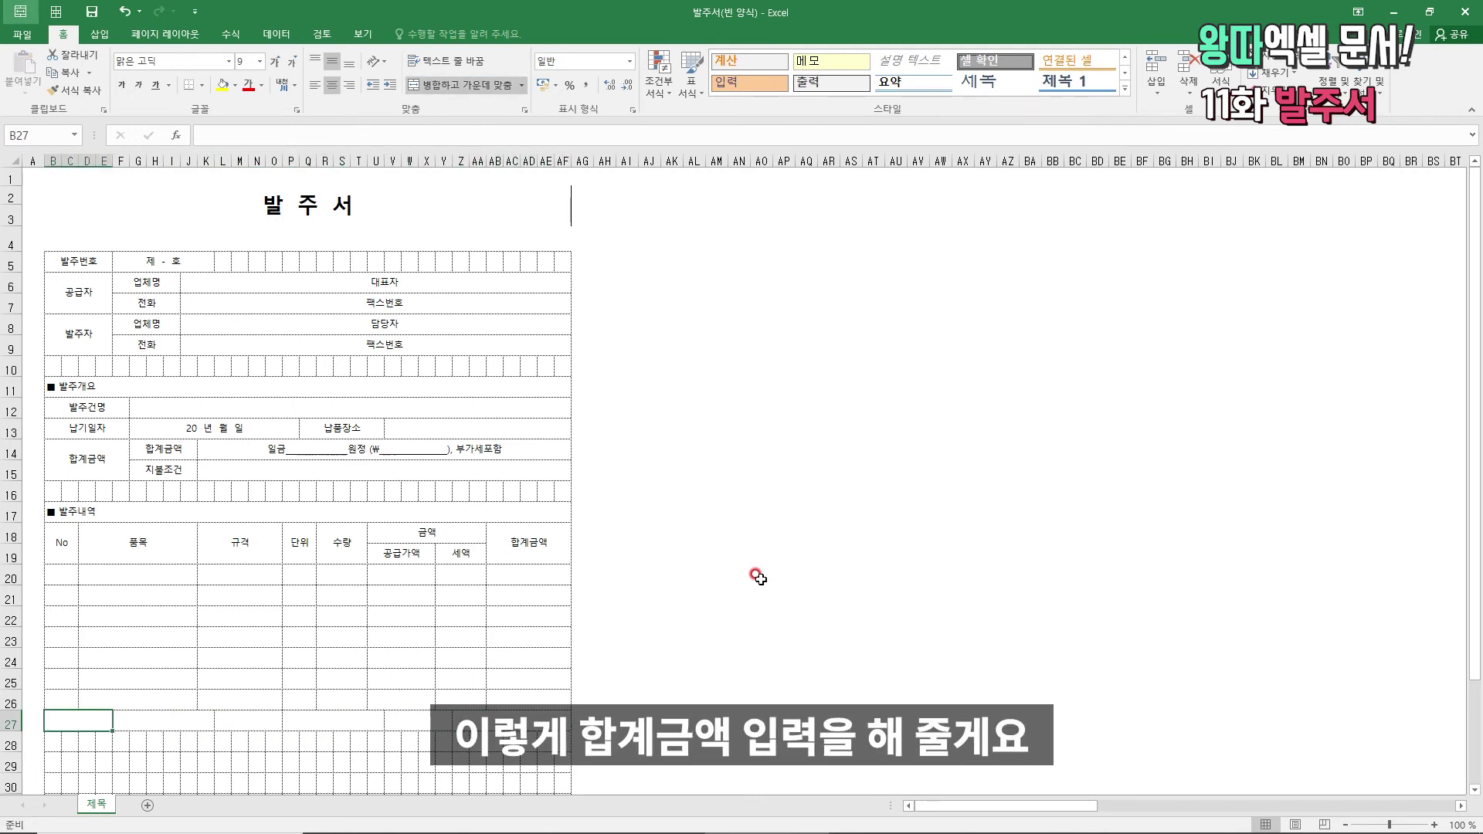
pyautogui.write('공급가액')
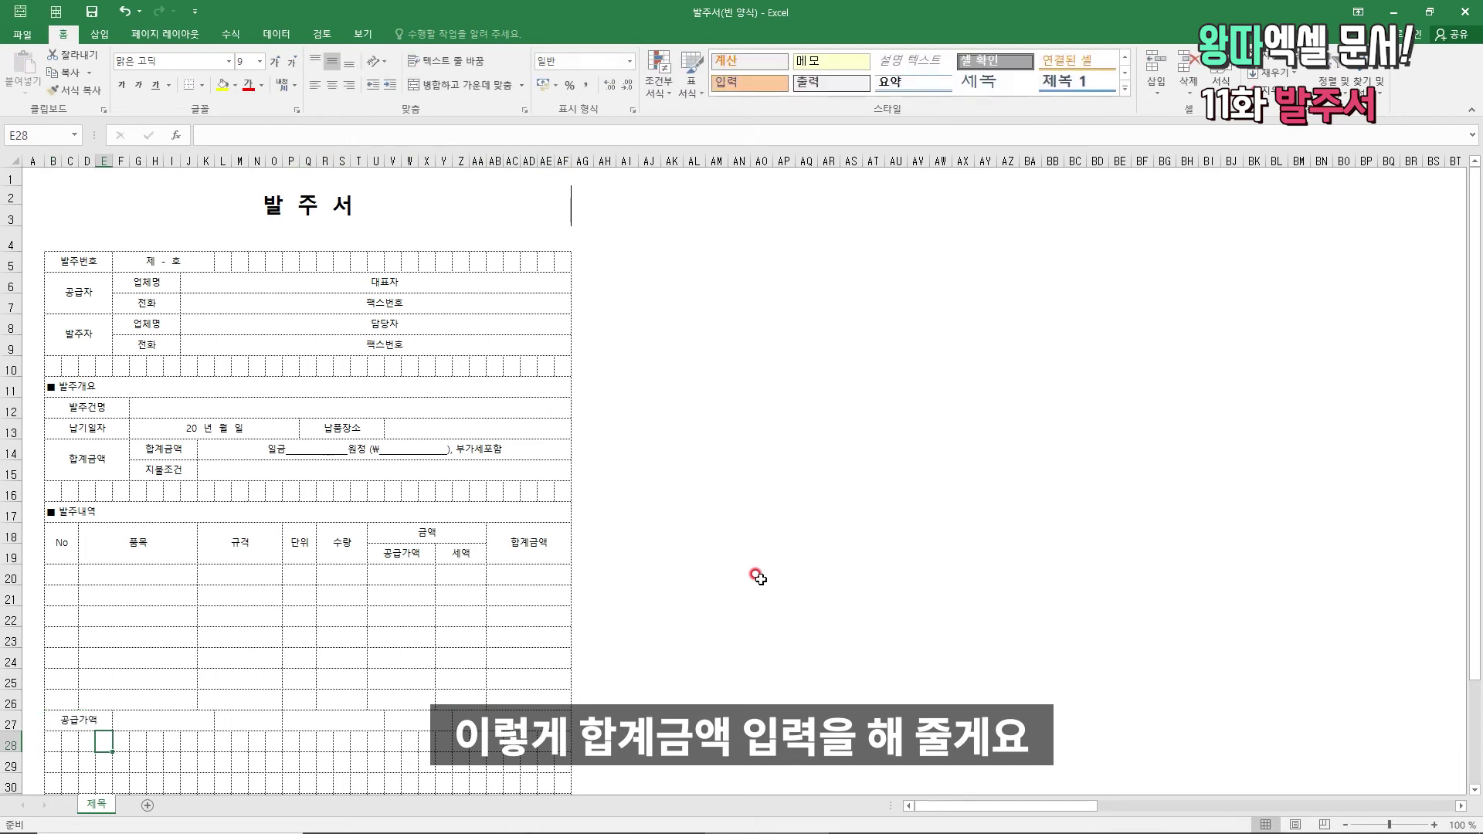
pyautogui.press('Right')
pyautogui.press('Right')
pyautogui.write('부가세액')
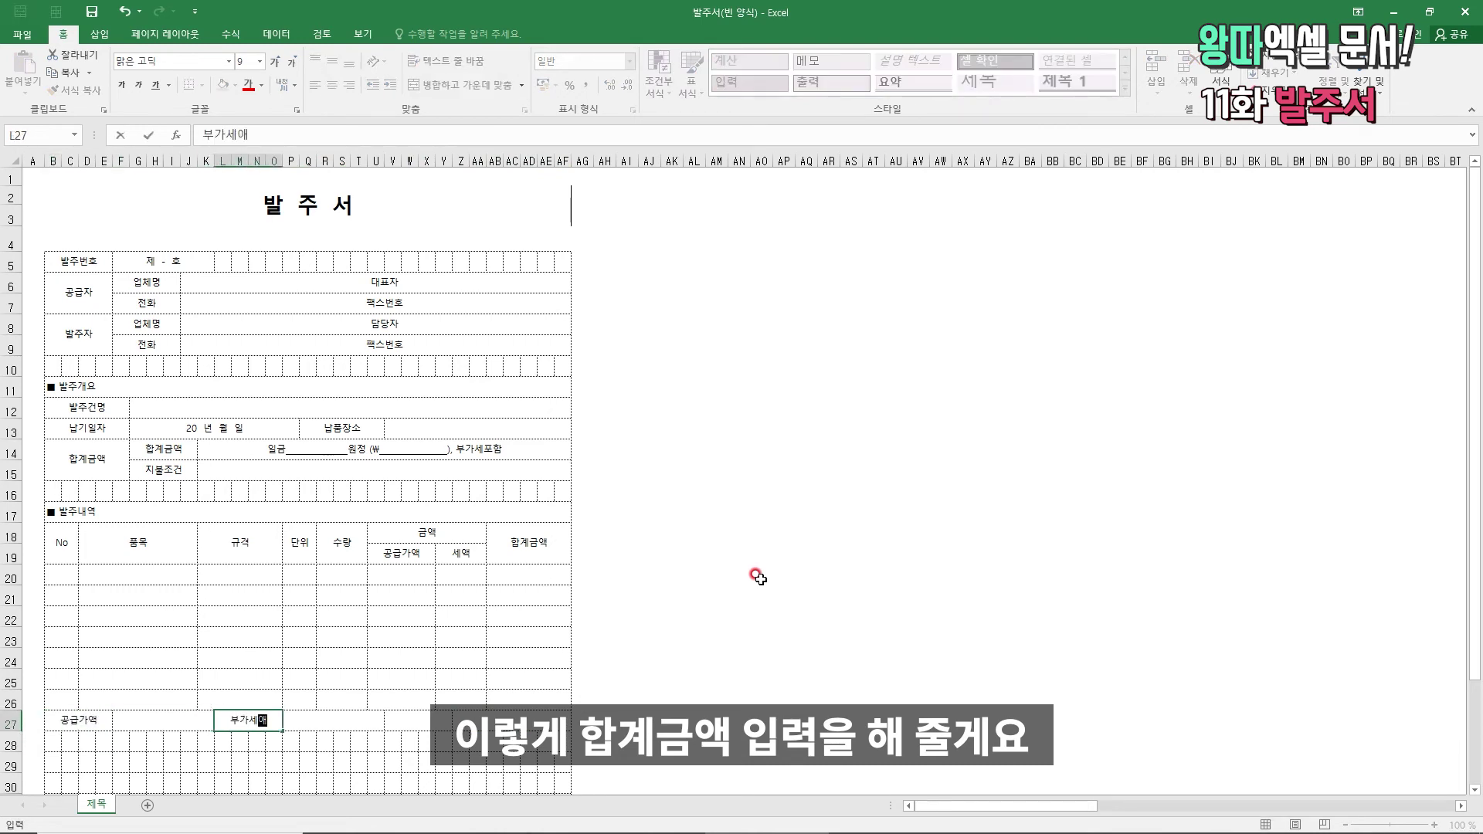
pyautogui.press('Right')
pyautogui.press('Right')
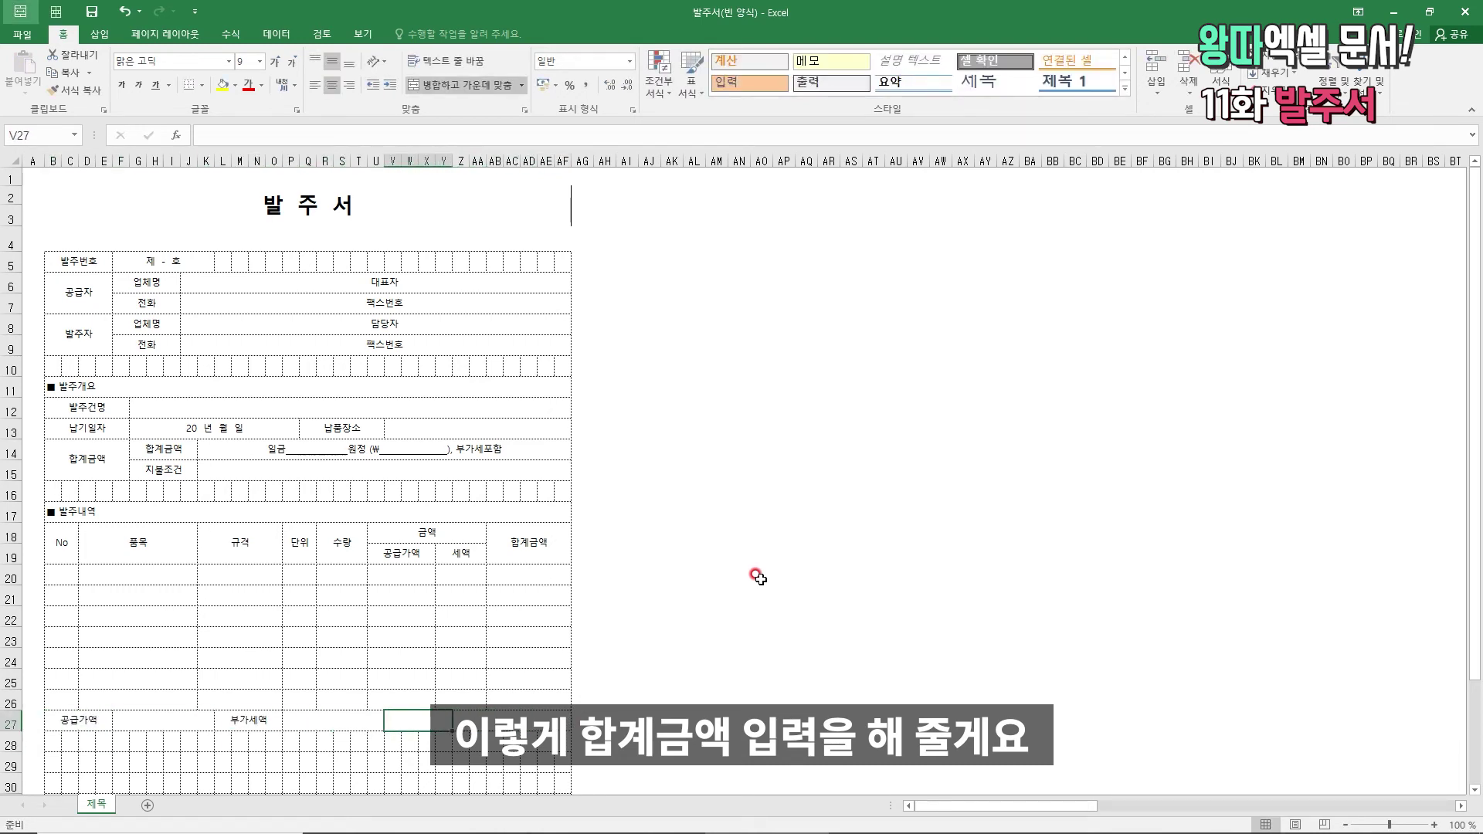
pyautogui.write('합계금액')
pyautogui.press('Right')
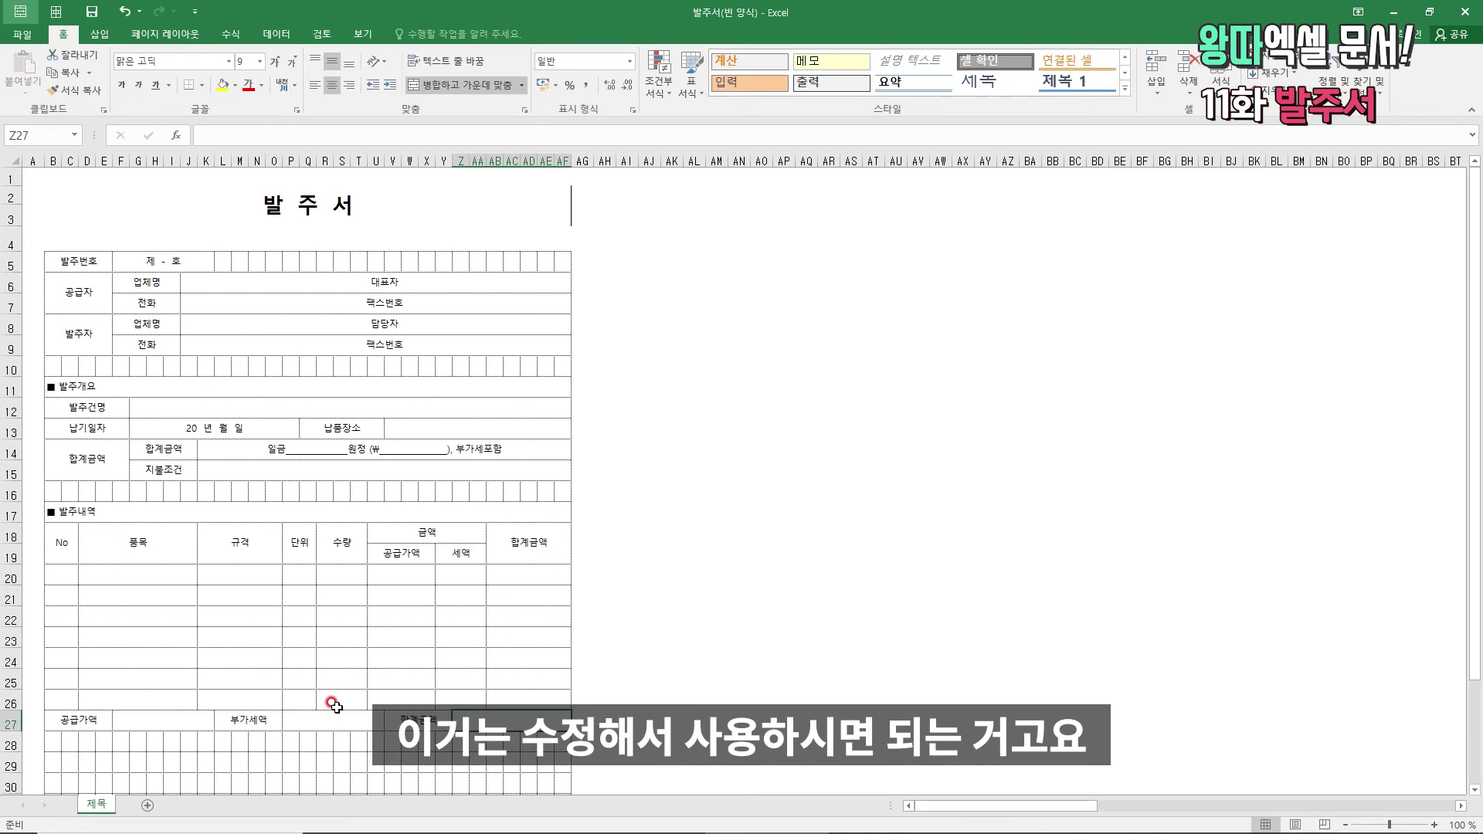
# - Merge and center B28:E29 below the totals row and enter the label 비고사항
pyautogui.press('Down')
pyautogui.press('Left')
pyautogui.press('Left')
pyautogui.press('Left')
pyautogui.press('Left')
pyautogui.press('Left')
pyautogui.press('Left')
pyautogui.press('Left')
pyautogui.press('Left')
pyautogui.press('Left')
pyautogui.press('Left')
pyautogui.press('Left')
pyautogui.press('Left')
pyautogui.press('Left')
pyautogui.press('Left')
pyautogui.press('Left')
pyautogui.press('Left')
pyautogui.press('Left')
pyautogui.press('Left')
pyautogui.press('Left')
pyautogui.press('Left')
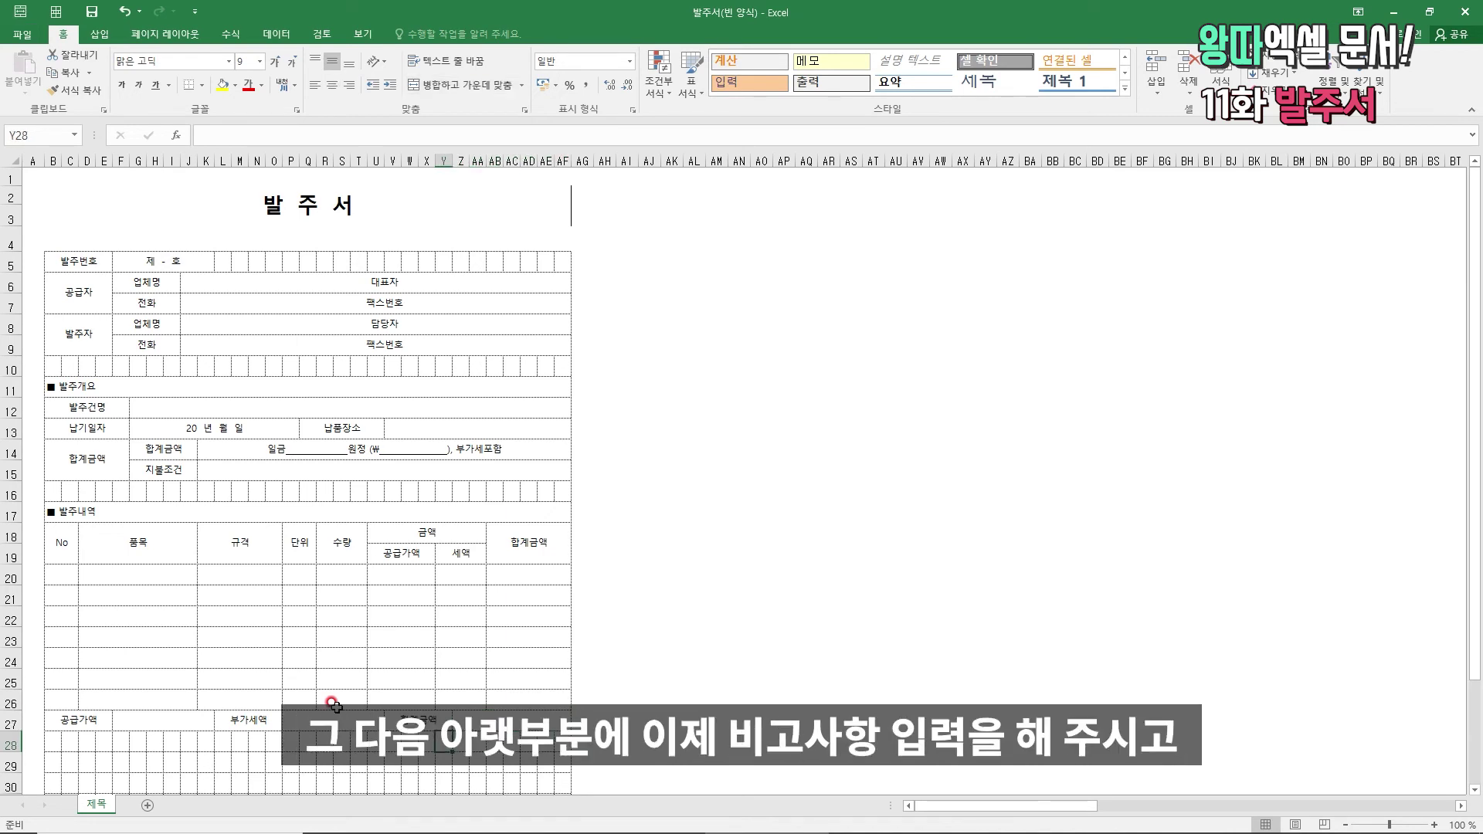
pyautogui.press('Left')
pyautogui.press('Left')
pyautogui.press('Left')
pyautogui.press('Left')
pyautogui.hotkey('shift', 'Down')
pyautogui.hotkey('shift', 'Right')
pyautogui.hotkey('shift', 'Right')
pyautogui.hotkey('shift', 'Right')
pyautogui.hotkey('alt', 'h')
pyautogui.press('m')
pyautogui.press('c')
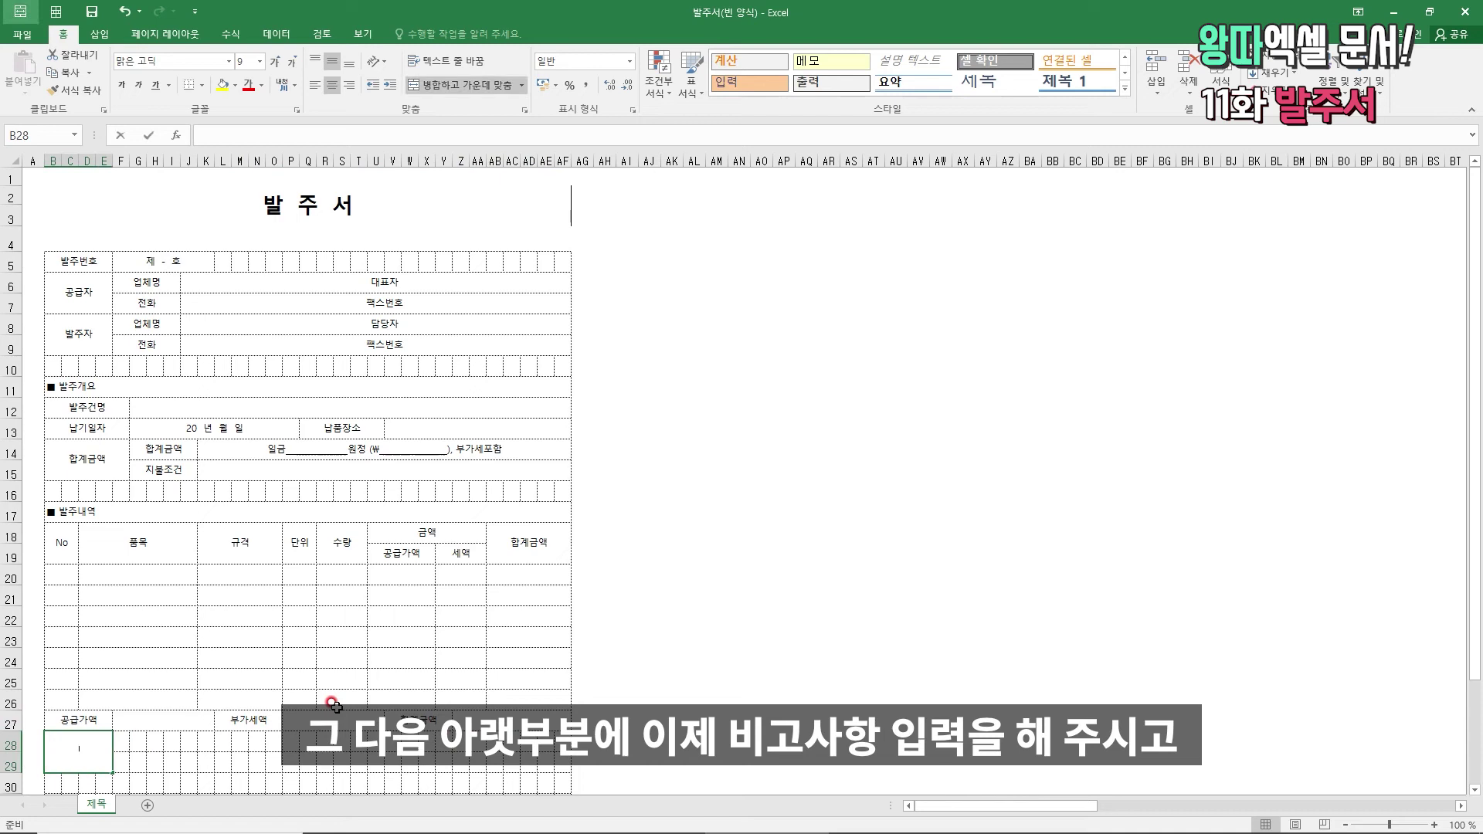
pyautogui.write('비고사항')
pyautogui.press('Tab')
# - Merge and center F28:AF29 as the entry area beside the 비고사항 label
pyautogui.hotkey('shift', 'Down')
pyautogui.hotkey('shift', 'Right')
pyautogui.hotkey('shift', 'Right')
pyautogui.hotkey('shift', 'Right')
pyautogui.hotkey('shift', 'Right')
pyautogui.hotkey('shift', 'Right')
pyautogui.hotkey('shift', 'Right')
pyautogui.hotkey('shift', 'Right')
pyautogui.hotkey('shift', 'Right')
pyautogui.hotkey('shift', 'Right')
pyautogui.hotkey('shift', 'Right')
pyautogui.hotkey('shift', 'Right')
pyautogui.hotkey('shift', 'Right')
pyautogui.hotkey('shift', 'Right')
pyautogui.hotkey('shift', 'Right')
pyautogui.hotkey('shift', 'Right')
pyautogui.hotkey('shift', 'Right')
pyautogui.hotkey('shift', 'Right')
pyautogui.hotkey('shift', 'Right')
pyautogui.hotkey('shift', 'Right')
pyautogui.hotkey('shift', 'Right')
pyautogui.hotkey('shift', 'Right')
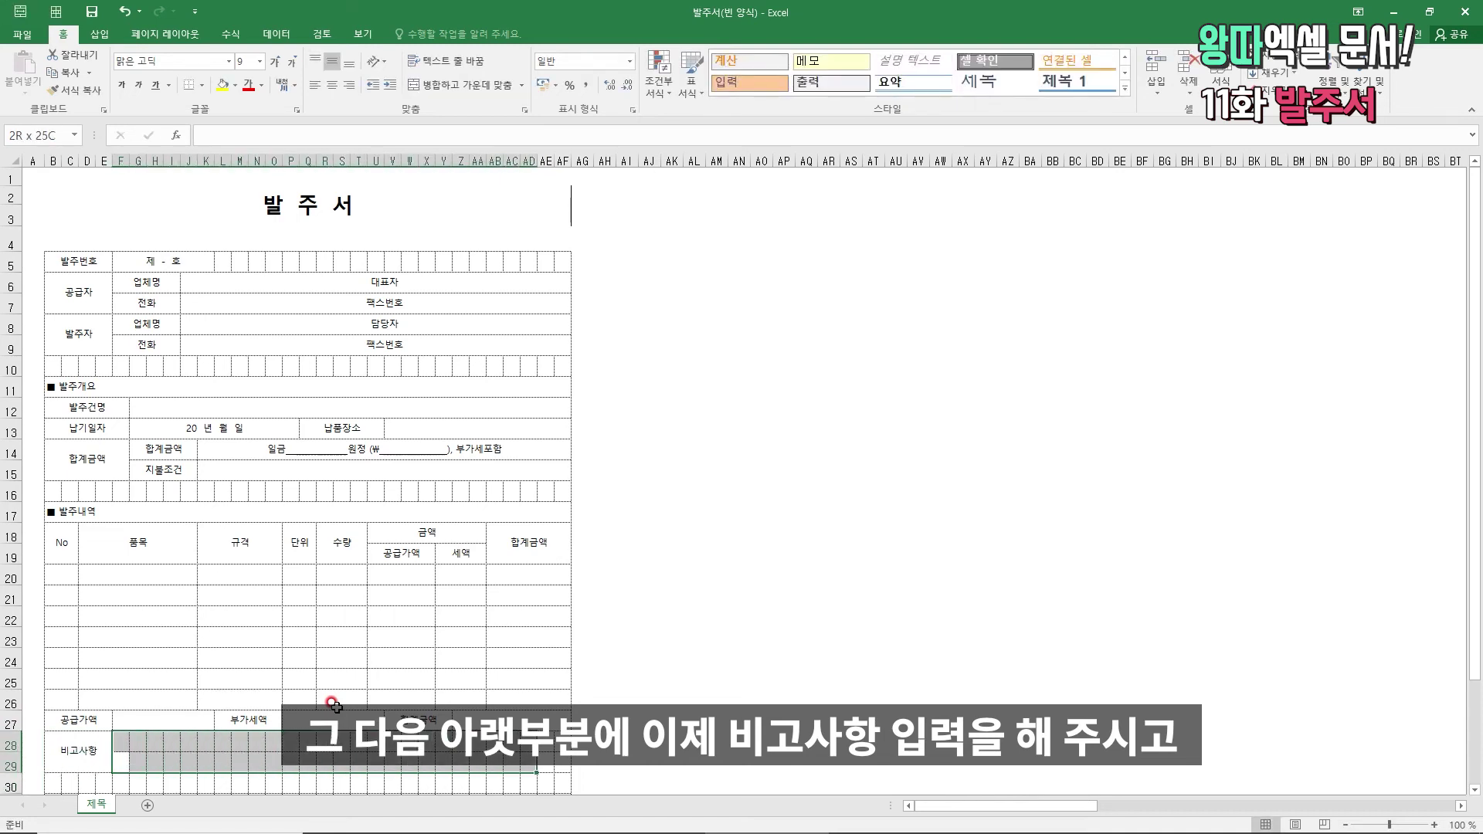
pyautogui.hotkey('alt', 'h')
pyautogui.press('m')
pyautogui.press('c')
# - Merge and center B31:AF31 into one full-width cell below the remarks section
pyautogui.scroll(-4, 232, 656)
pyautogui.click(71, 551)
pyautogui.press('Left')
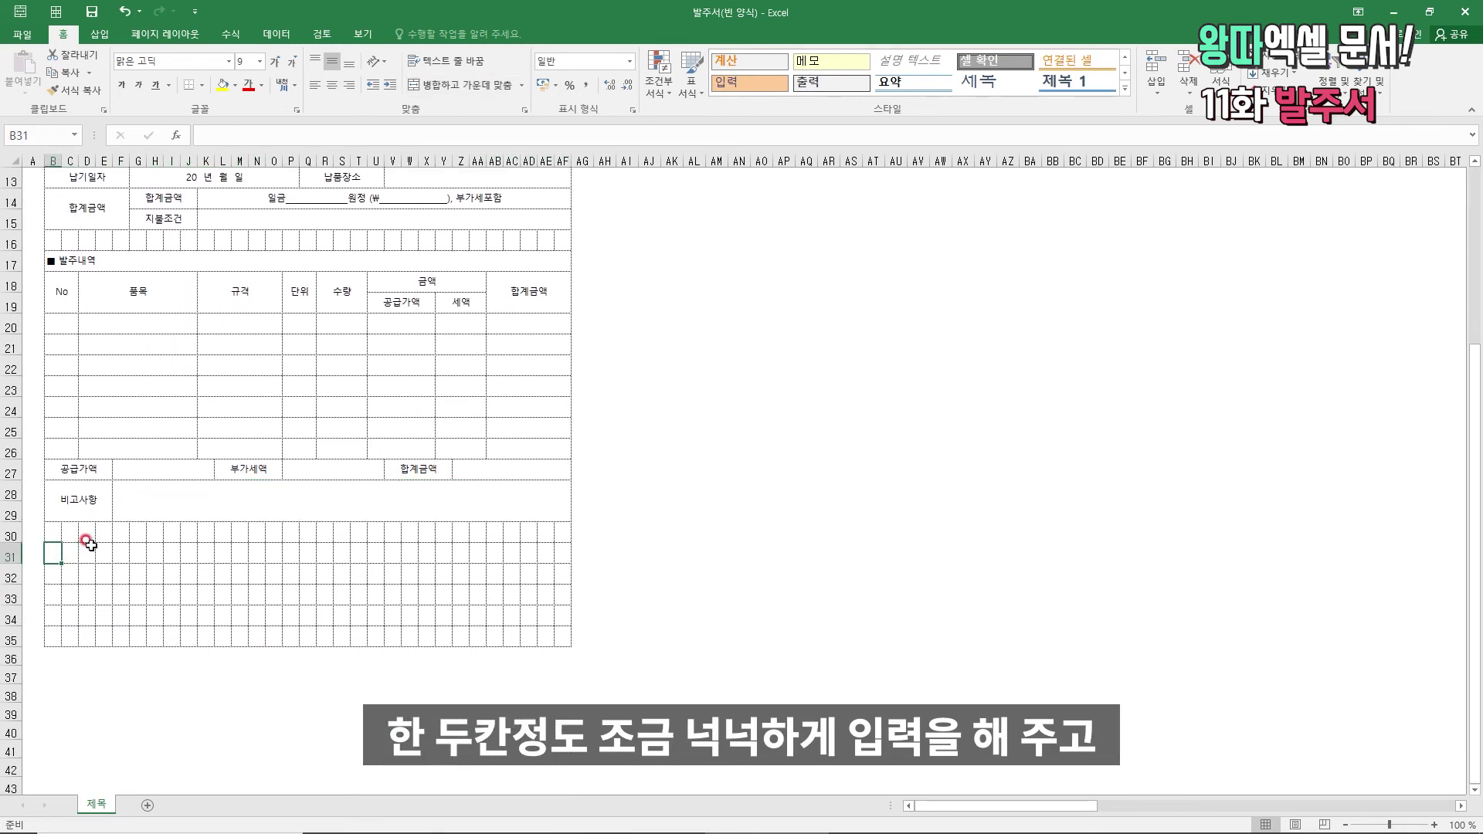
pyautogui.hotkey('shift', 'Right')
pyautogui.hotkey('shift', 'Right')
pyautogui.hotkey('shift', 'Right')
pyautogui.hotkey('shift', 'Right')
pyautogui.hotkey('shift', 'Right')
pyautogui.hotkey('shift', 'Right')
pyautogui.hotkey('shift', 'Right')
pyautogui.hotkey('shift', 'Right')
pyautogui.hotkey('shift', 'Right')
pyautogui.hotkey('shift', 'Right')
pyautogui.hotkey('shift', 'Right')
pyautogui.hotkey('shift', 'Right')
pyautogui.hotkey('shift', 'Right')
pyautogui.hotkey('shift', 'Right')
pyautogui.hotkey('shift', 'Right')
pyautogui.hotkey('shift', 'Right')
pyautogui.hotkey('shift', 'Right')
pyautogui.hotkey('shift', 'Right')
pyautogui.hotkey('shift', 'Right')
pyautogui.hotkey('shift', 'Right')
pyautogui.hotkey('shift', 'Right')
pyautogui.hotkey('shift', 'Right')
pyautogui.hotkey('shift', 'Right')
pyautogui.hotkey('shift', 'Right')
pyautogui.hotkey('shift', 'Right')
pyautogui.hotkey('shift', 'Right')
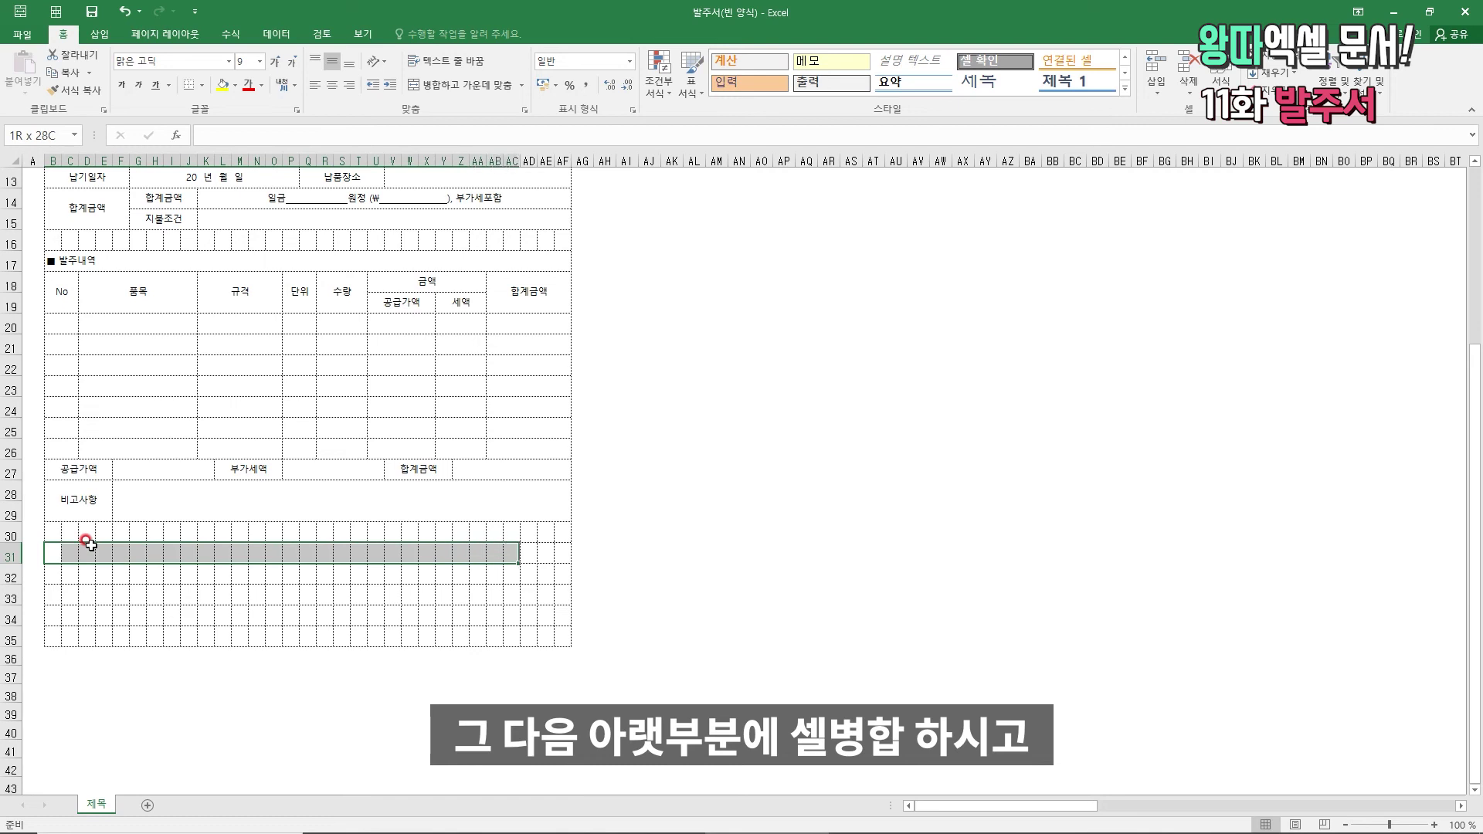
pyautogui.hotkey('alt', 'h')
pyautogui.press('m')
pyautogui.press('c')
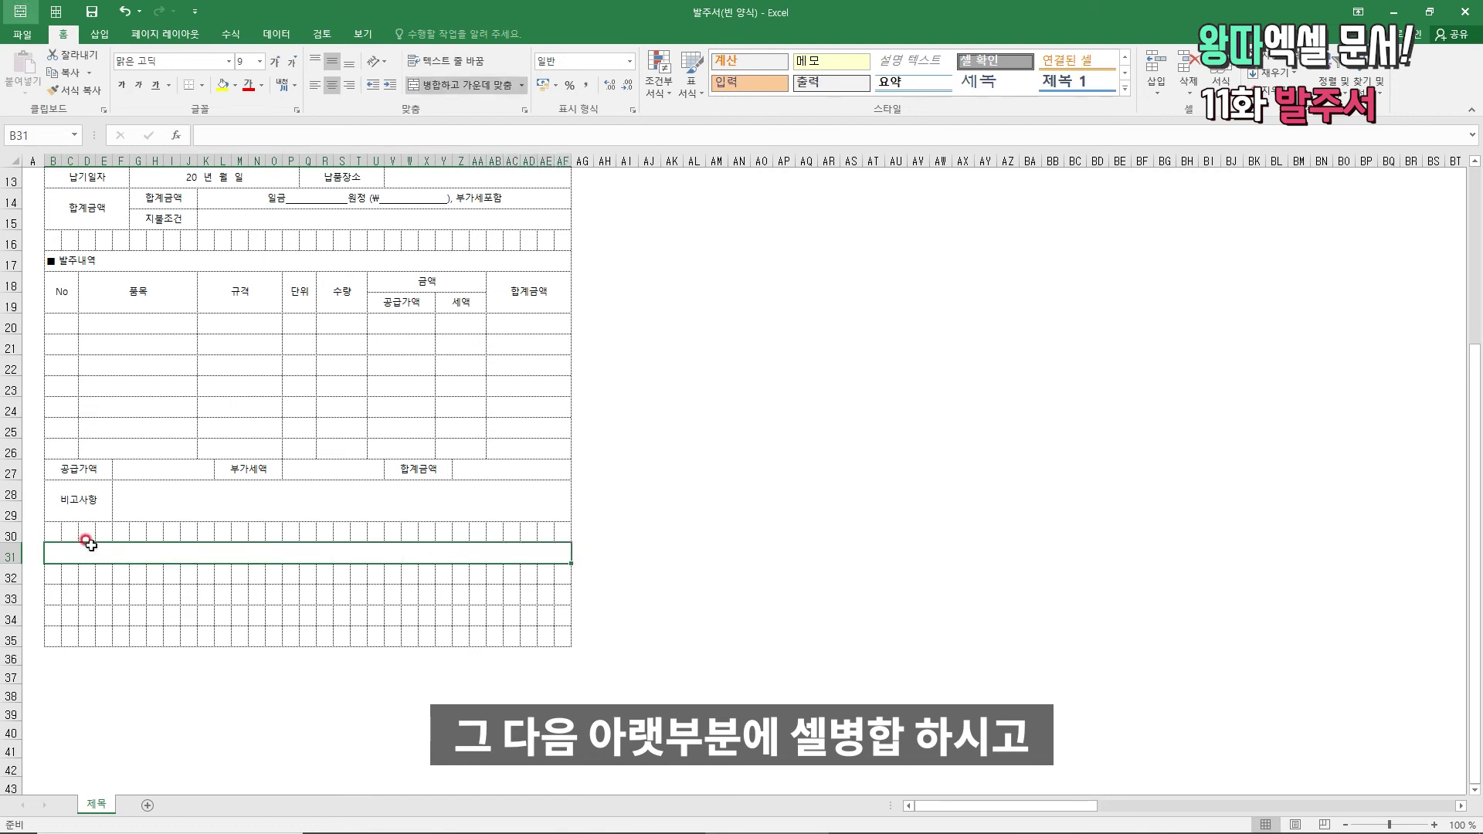
# - Enter the closing sentence 위와 같은 내용으로 발주하오니 납기를 준수하여 주시기 바랍니다. in B31
pyautogui.write('위와 같은 내용')
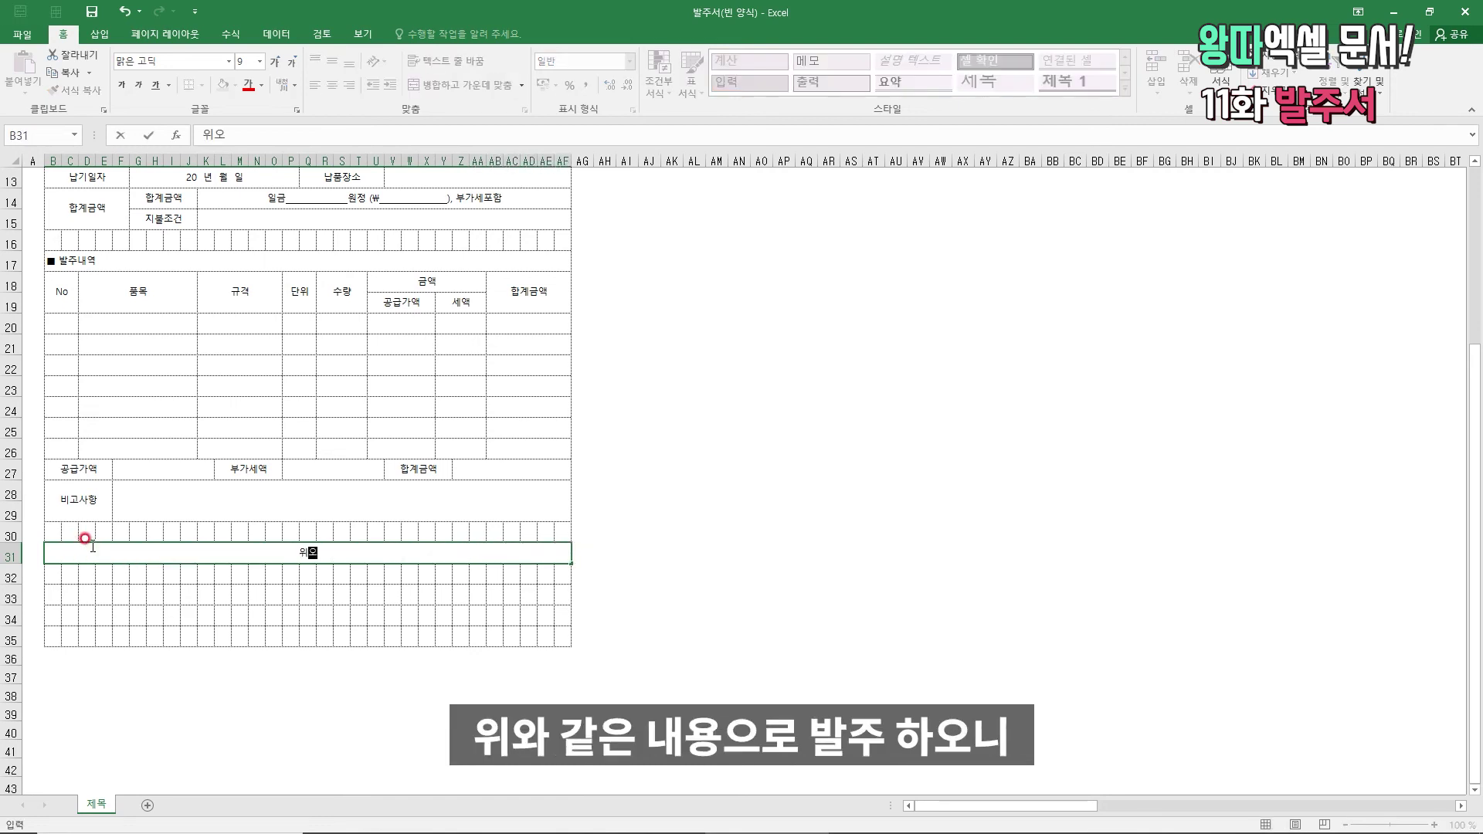
pyautogui.write('으로 발주하오니 납')
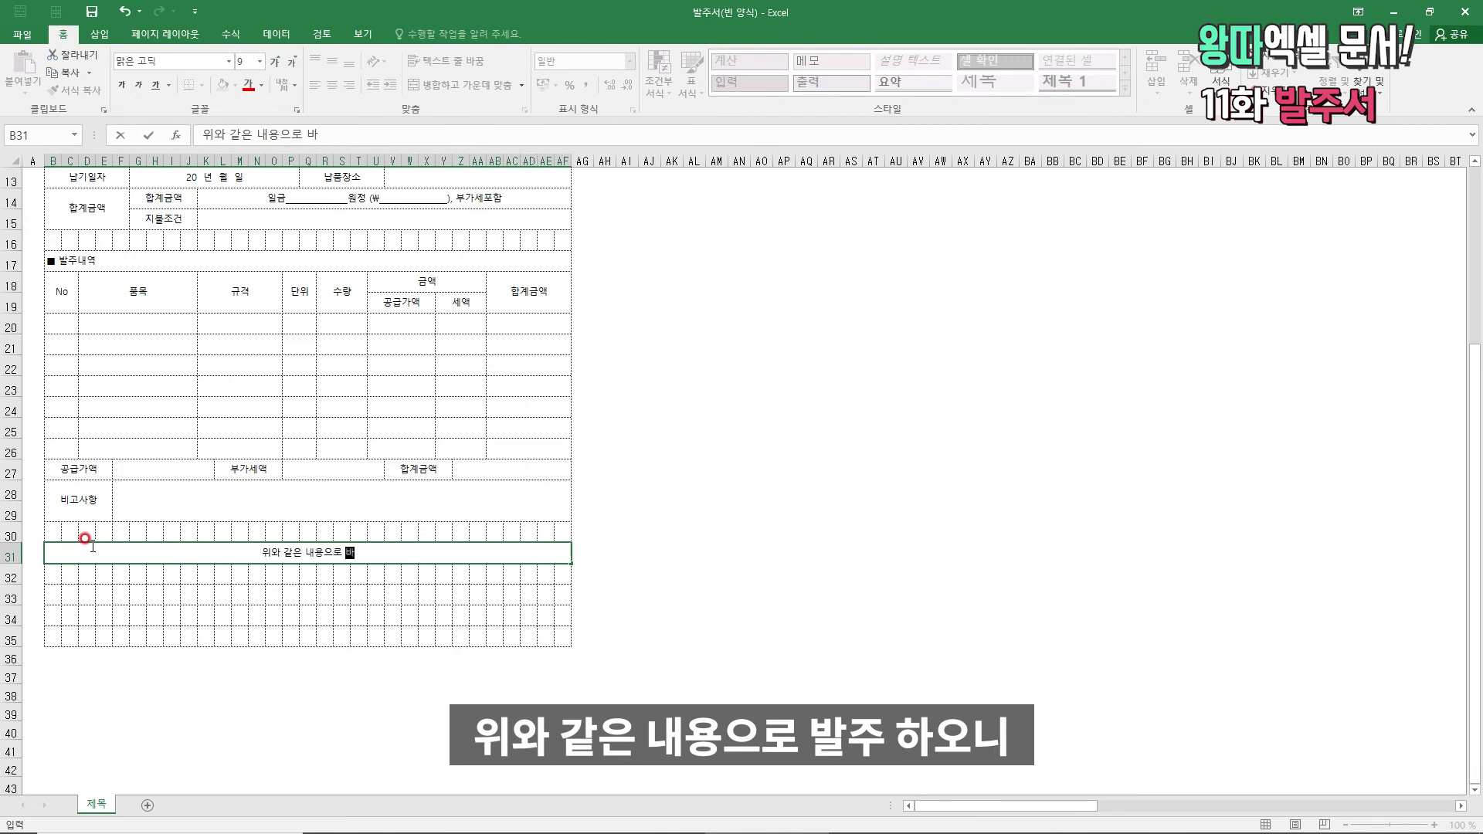
pyautogui.write('기를')
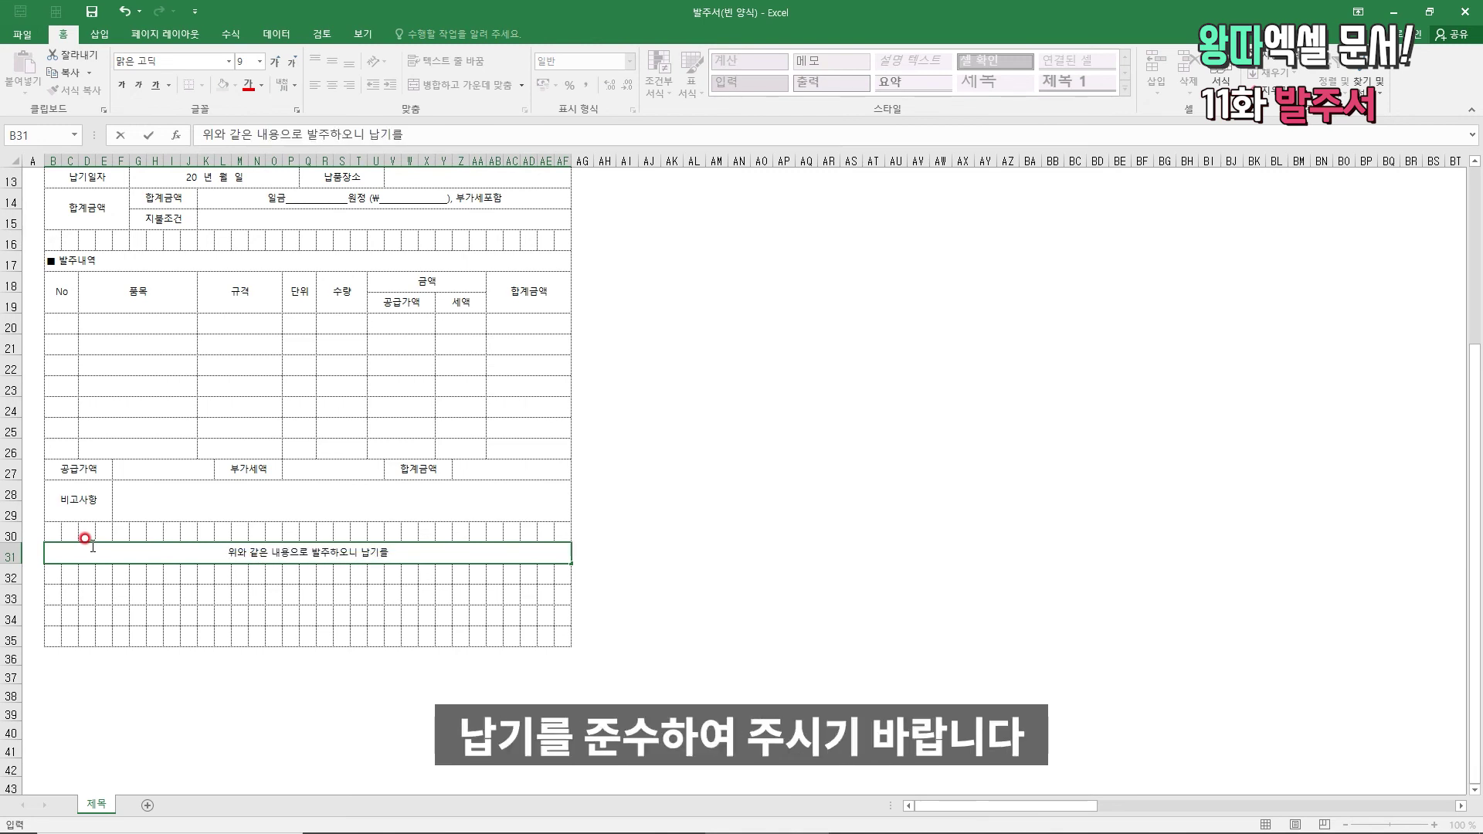
pyautogui.write(' 준수하여 주시기 바랍니다.')
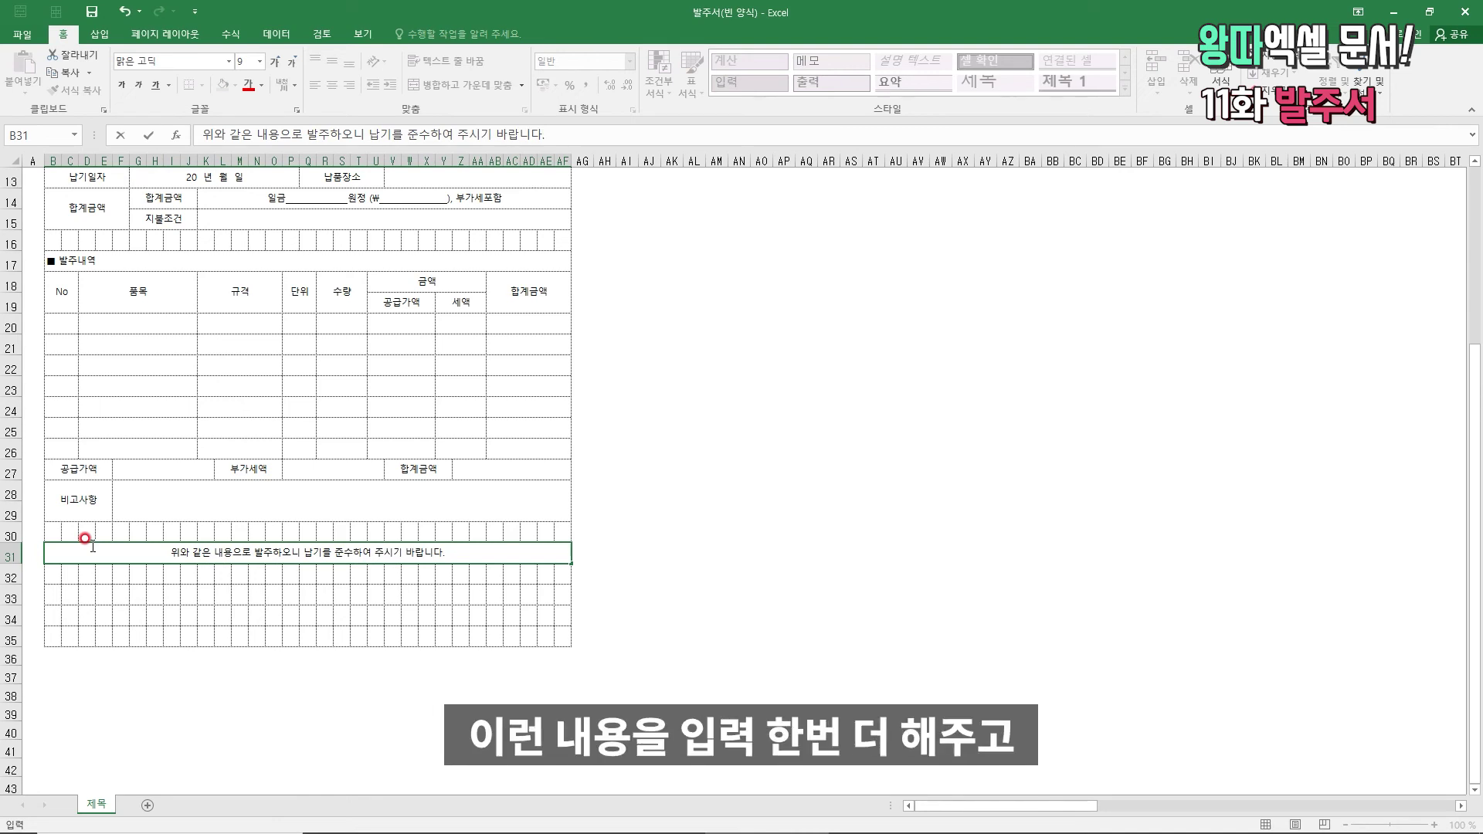
pyautogui.press('Return')
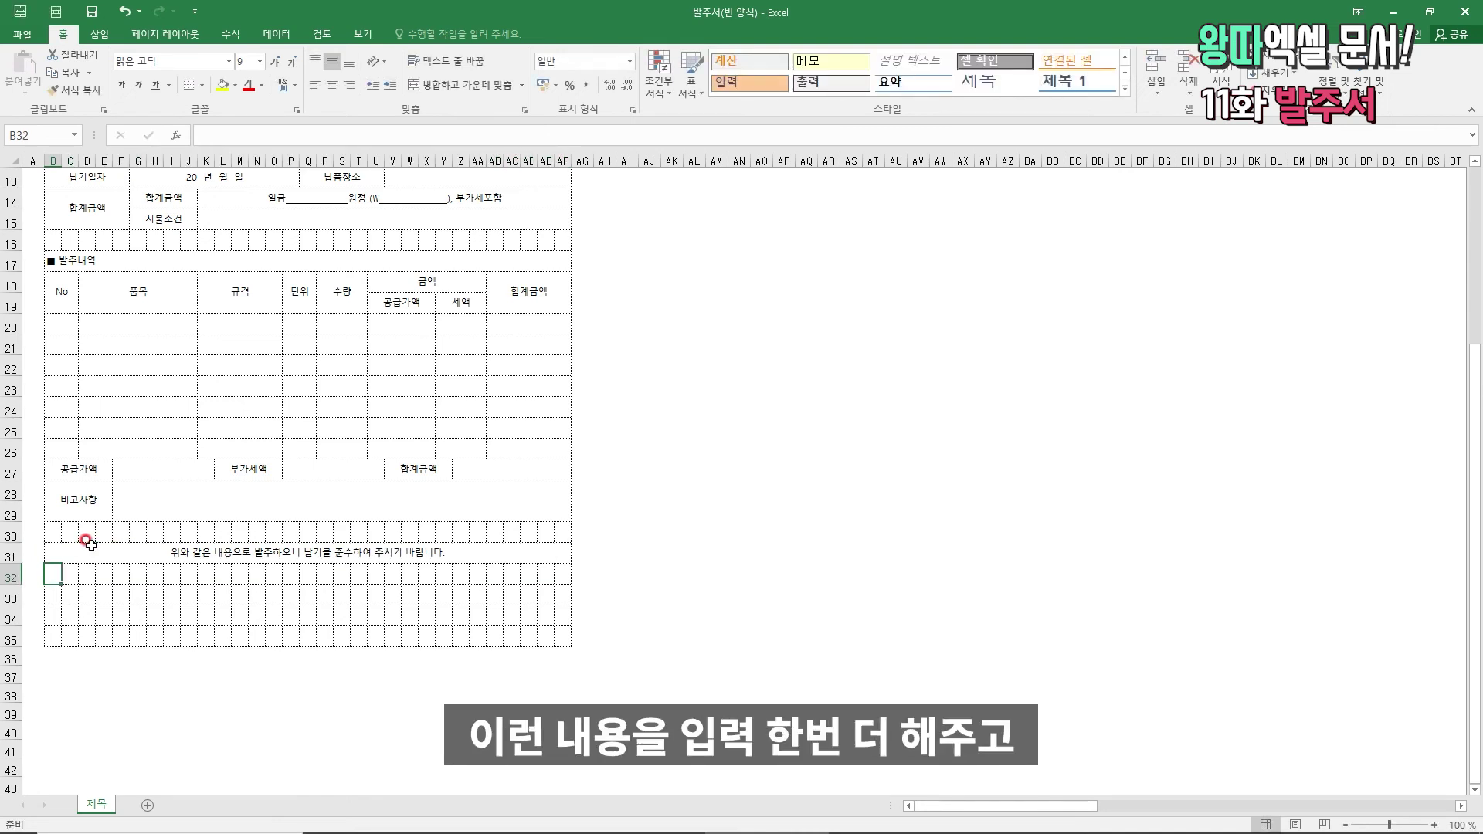
# - Copy the merged cell B31 to B33 and replace its text with the date line 20 년 월 일
pyautogui.click(91, 545)
pyautogui.hotkey('ctrl', 'c')
pyautogui.press('Down')
pyautogui.press('Down')
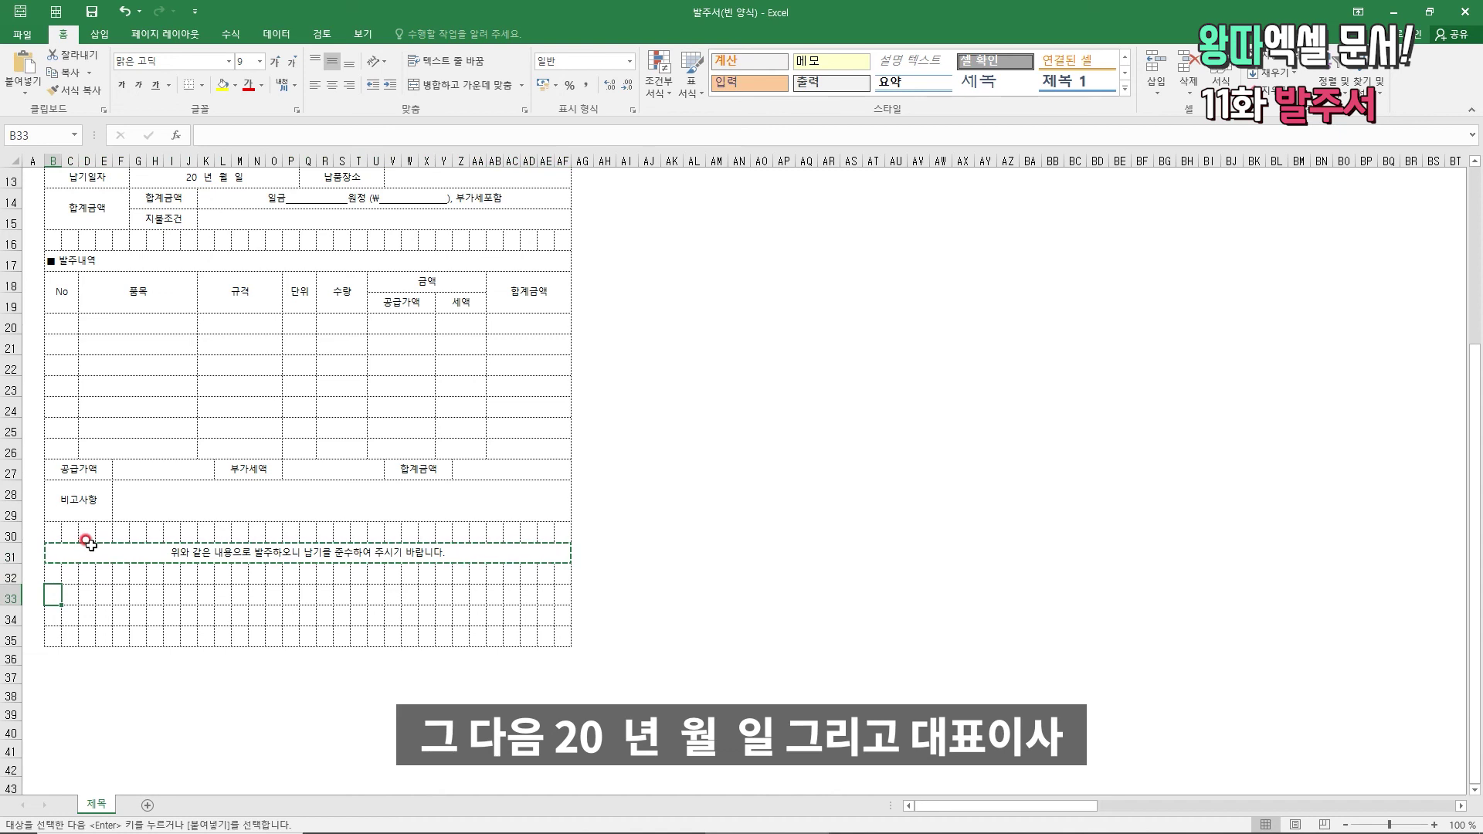
pyautogui.hotkey('ctrl', 'v')
pyautogui.write('20 녀')
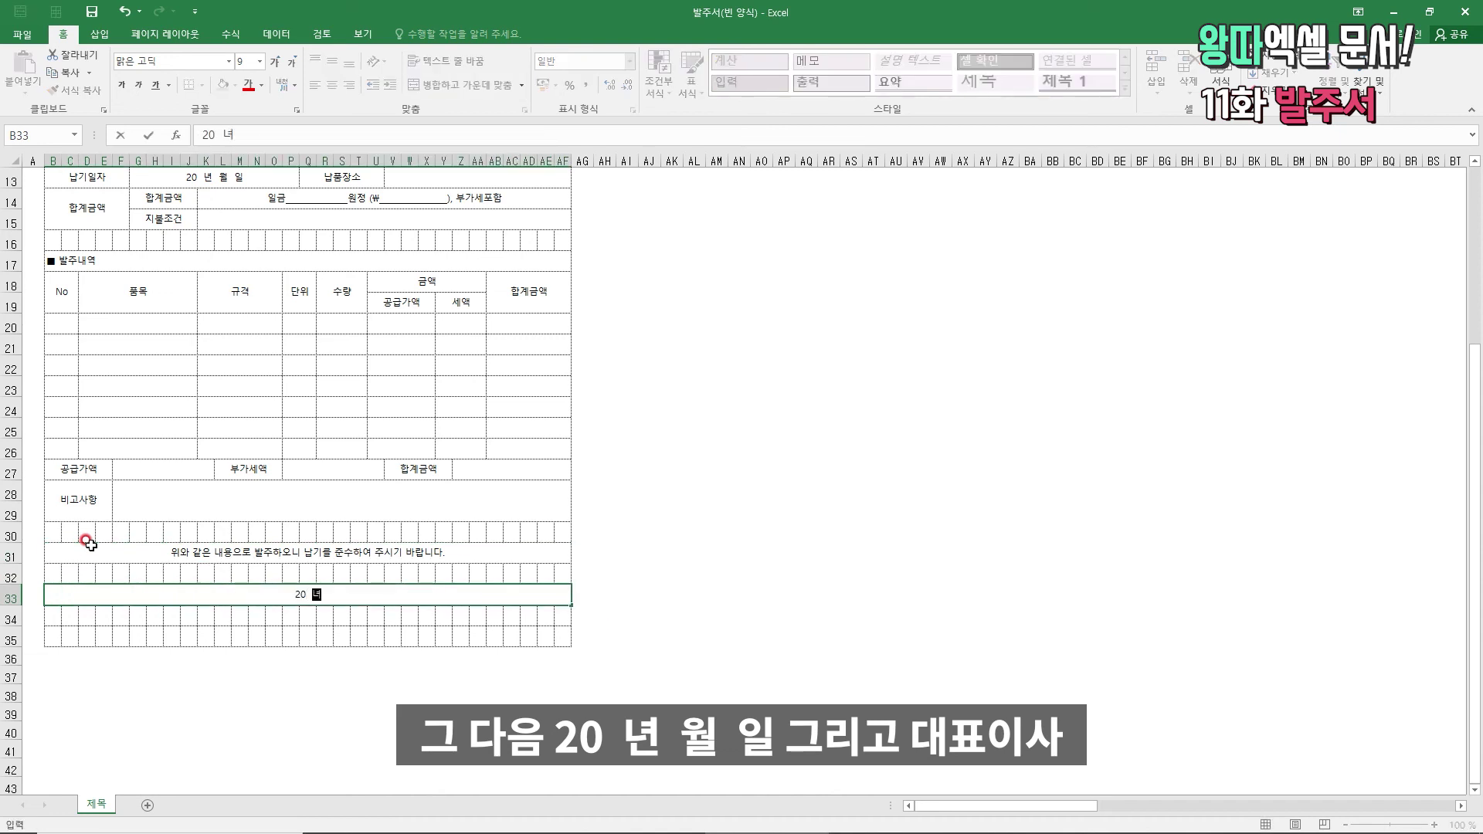
pyautogui.write(' 월 일')
pyautogui.press('Return')
# - Copy the date line cell to B35 and replace its text with 대표이사 : (인), leaving a blank gap before (인)
pyautogui.press('Up')
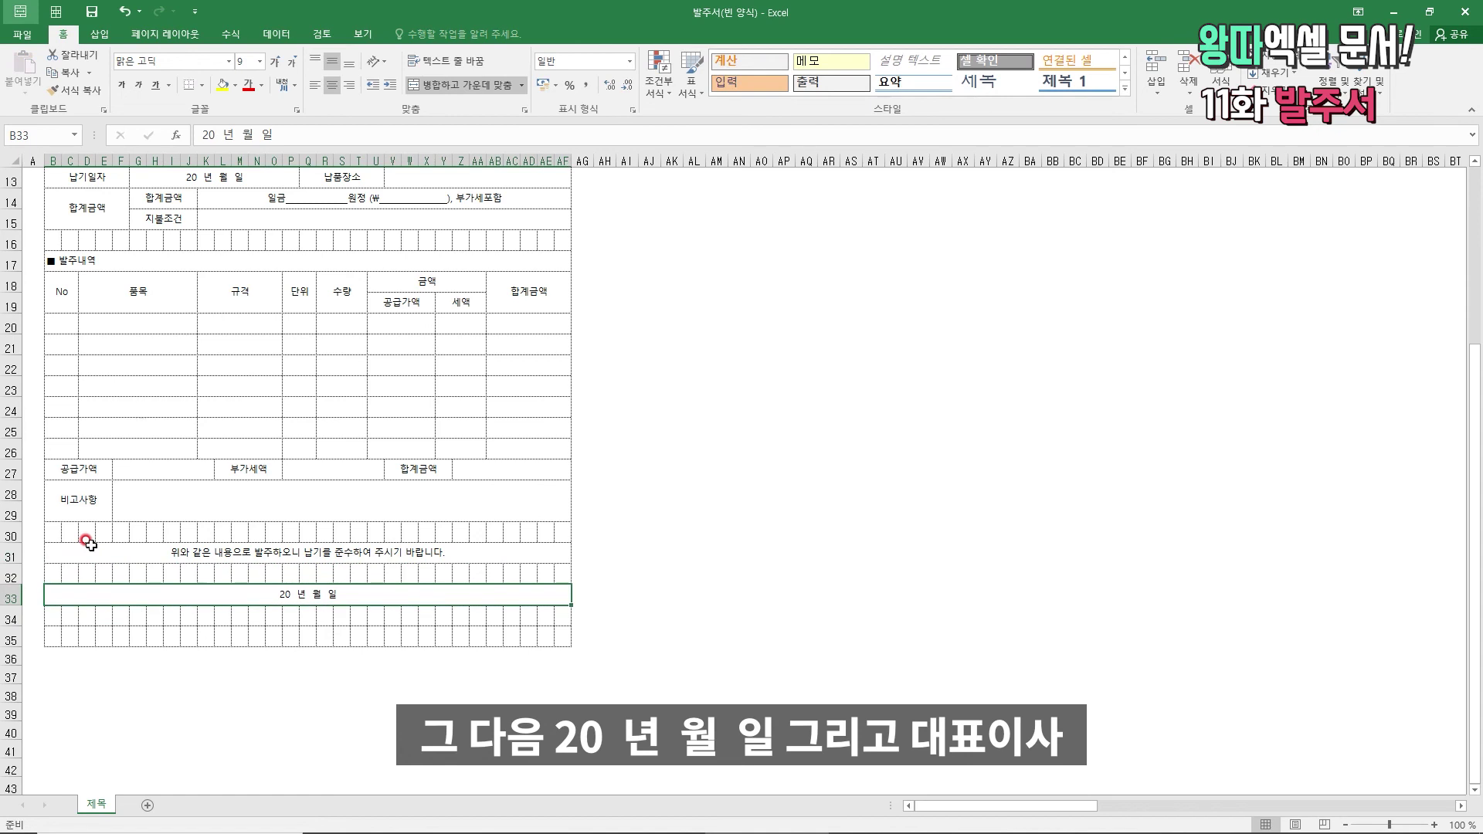
pyautogui.hotkey('ctrl', 'c')
pyautogui.press('Down')
pyautogui.press('Down')
pyautogui.hotkey('ctrl', 'v')
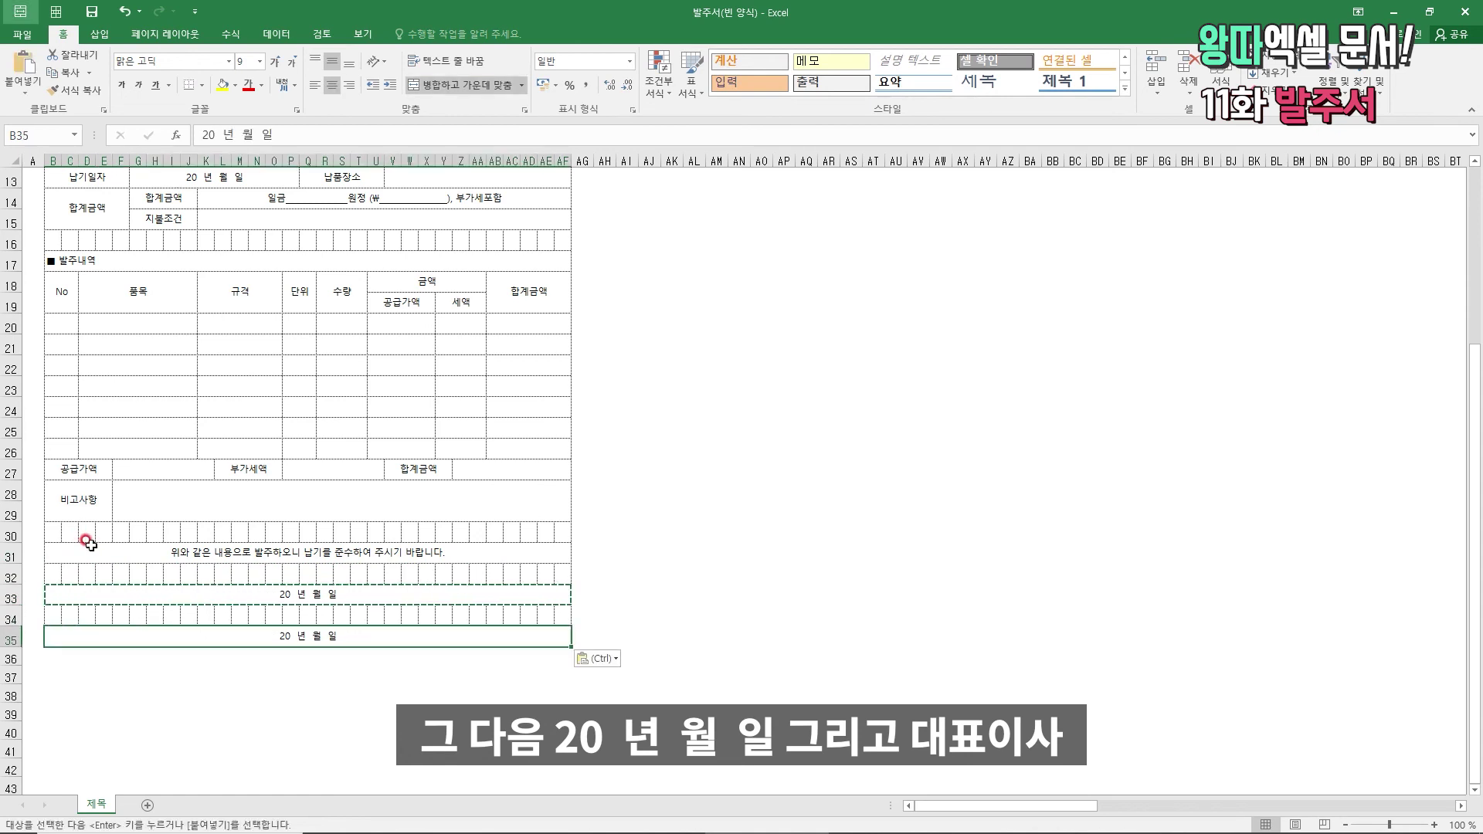
pyautogui.press('F2')
pyautogui.press('Escape')
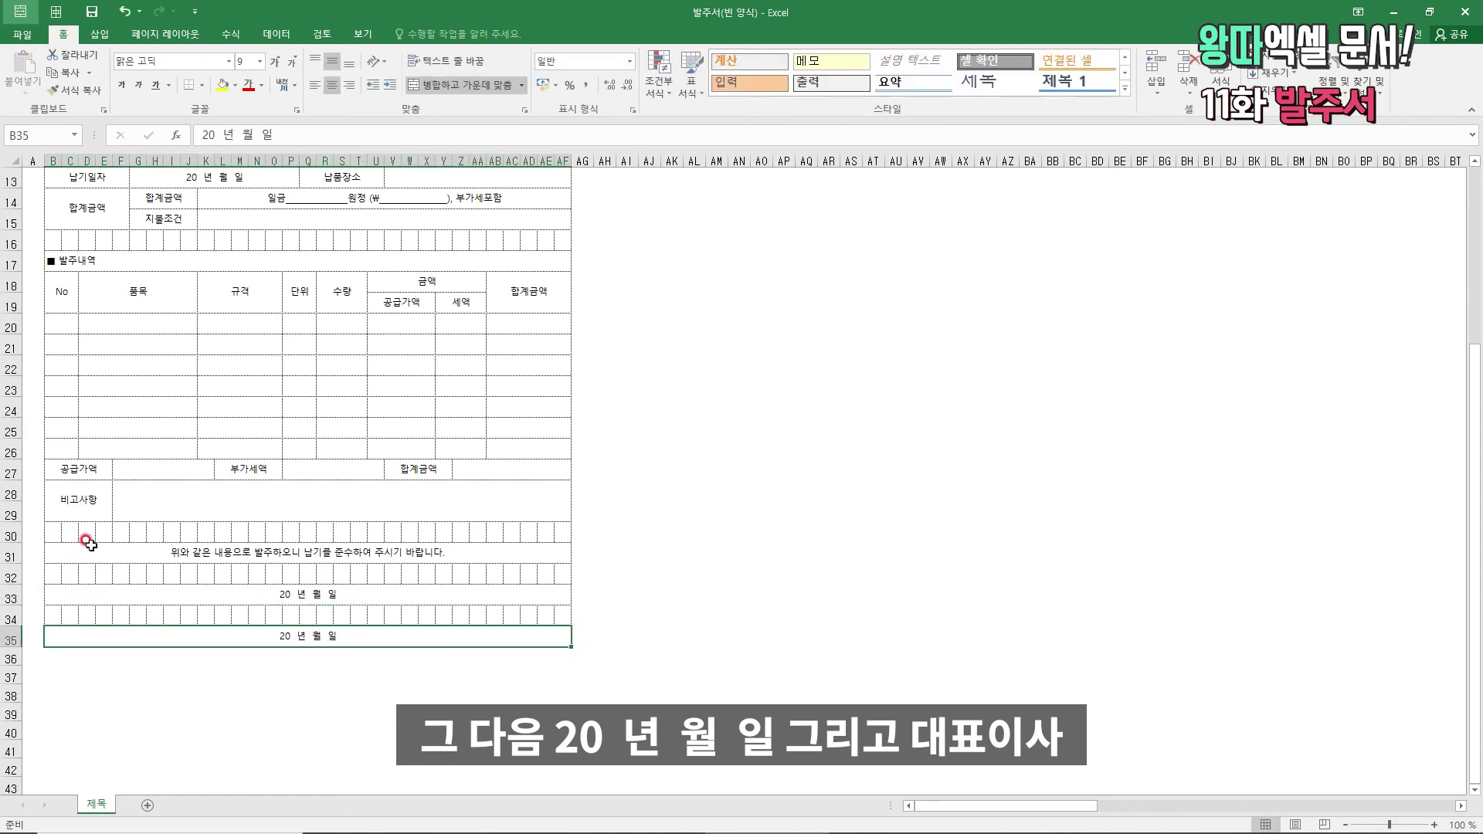
pyautogui.write('대표이사')
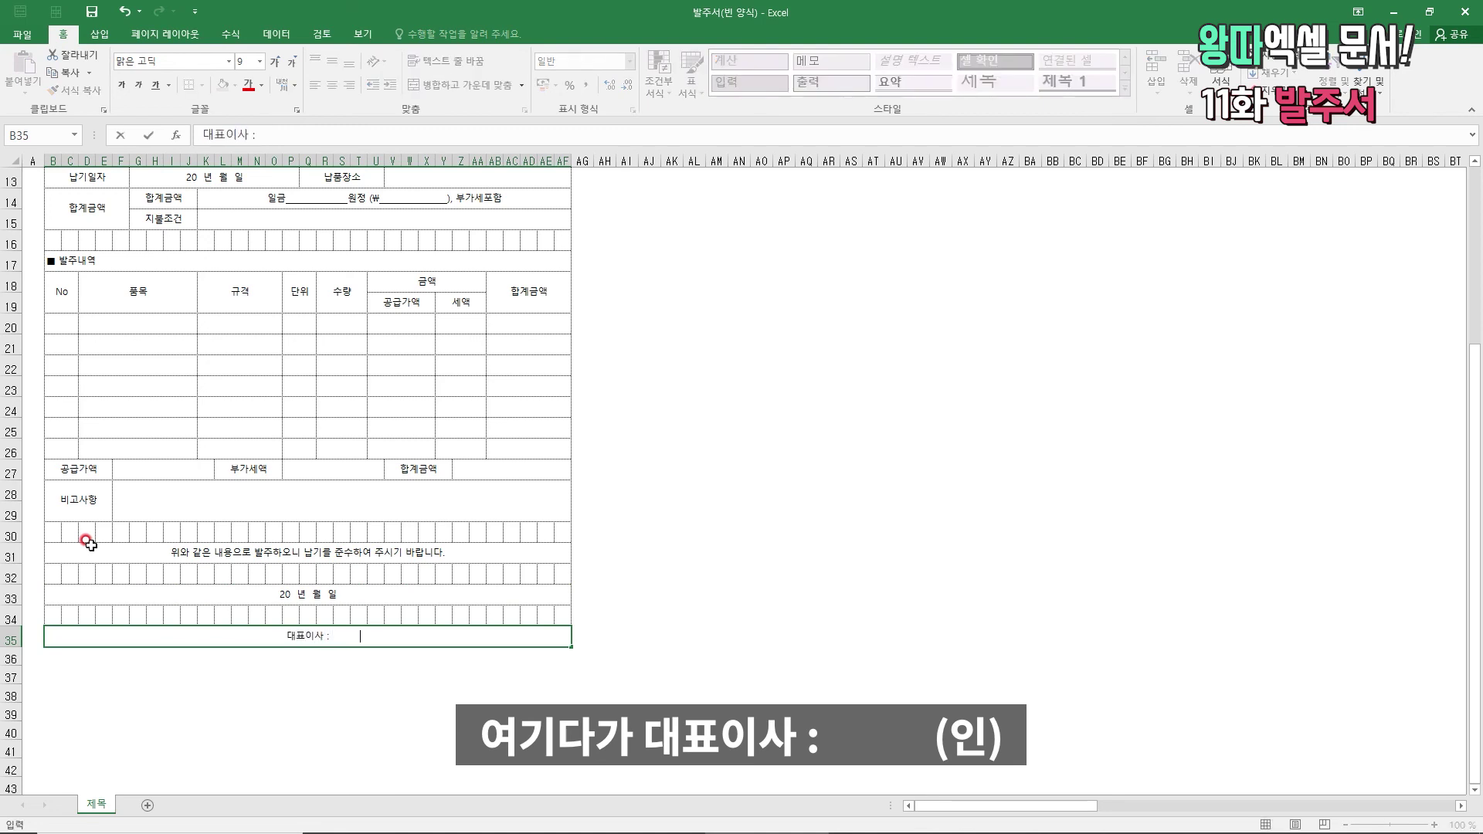
pyautogui.write(' :                 (인)')
# - Underline the blank space between 대표이사 : and (인) in B35 as a signature line
pyautogui.press('F2')
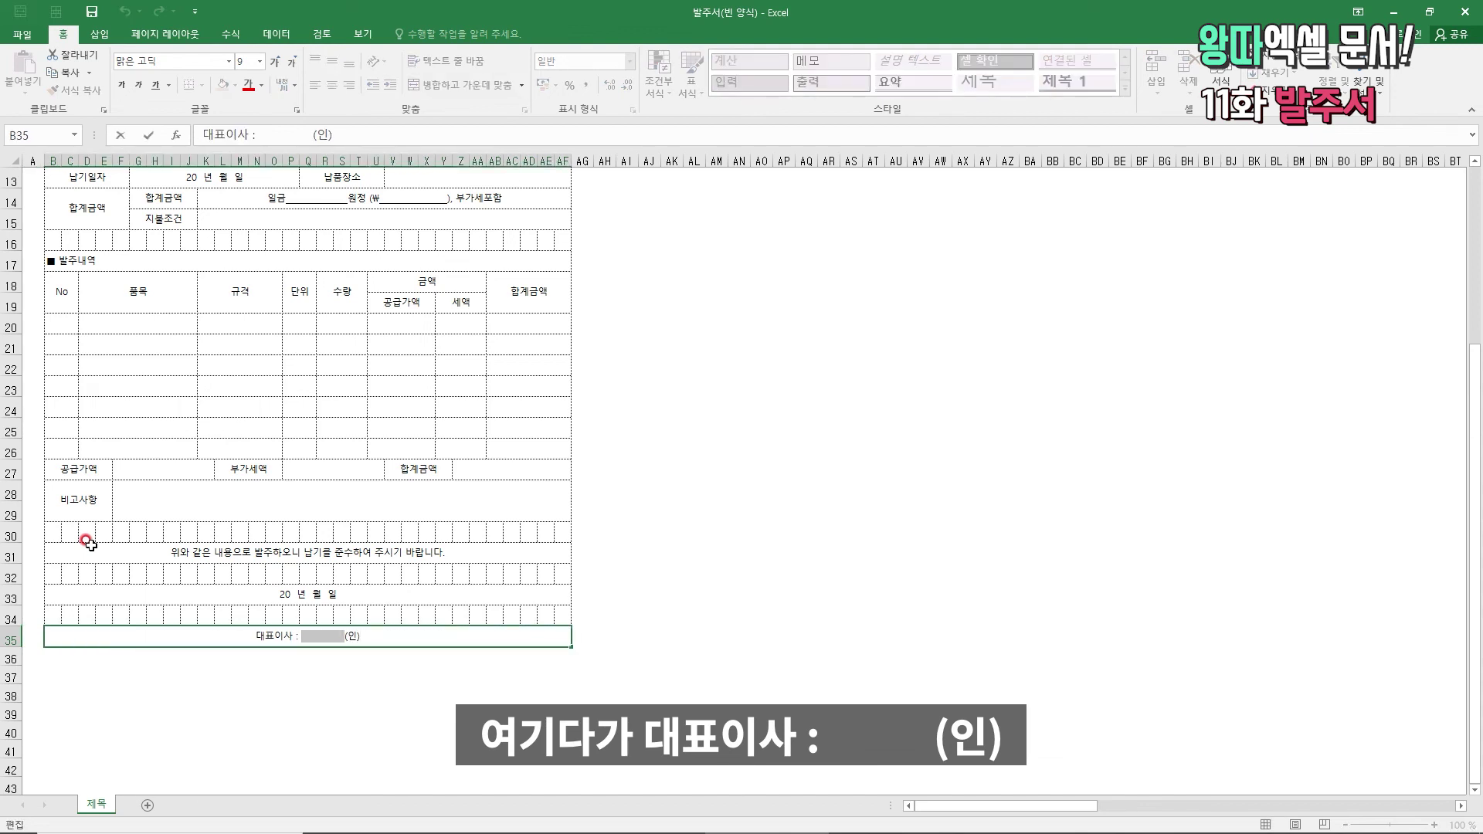
pyautogui.hotkey('ctrl', 'u')
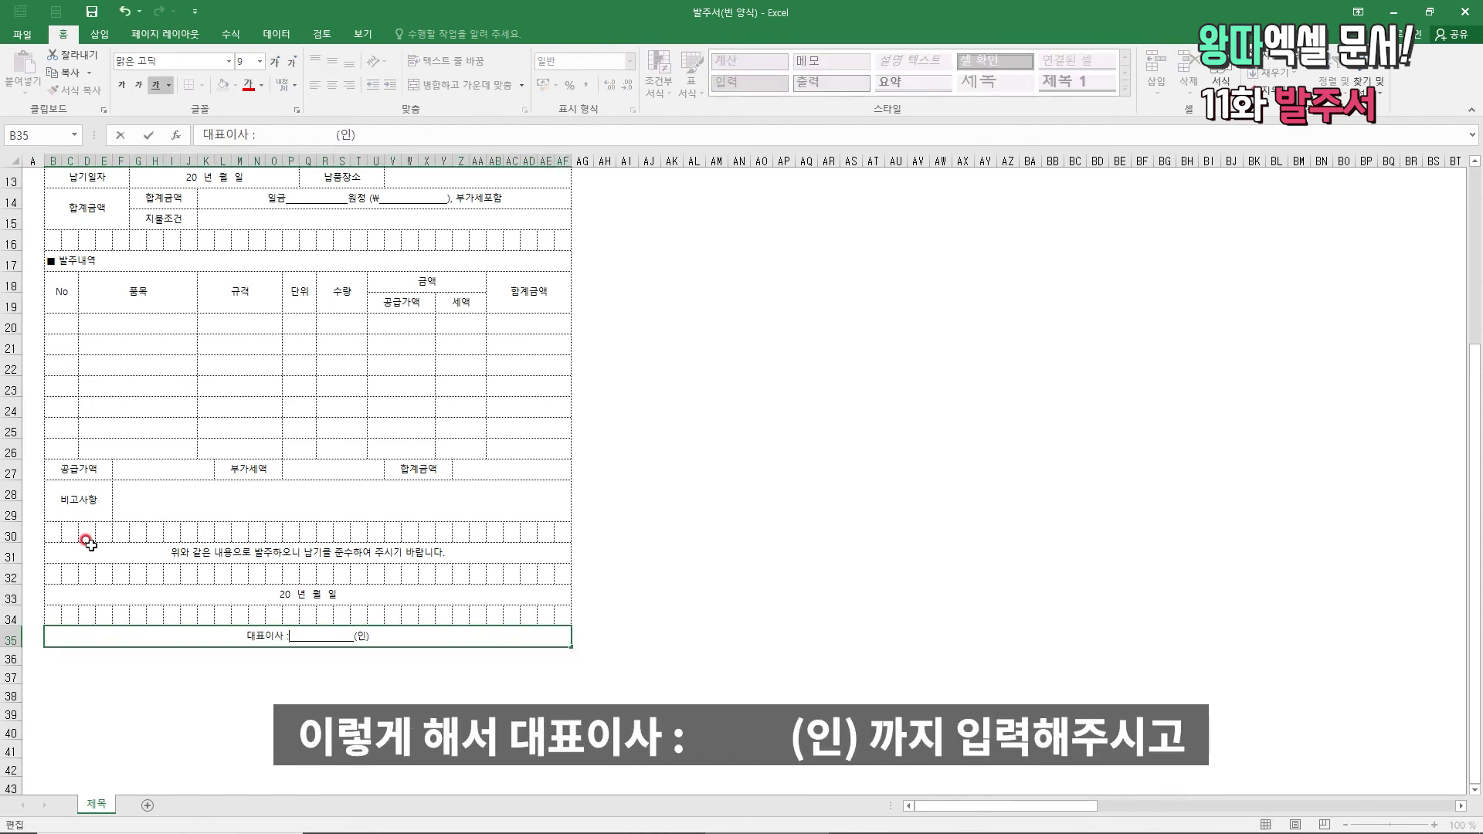
pyautogui.hotkey('ctrl', 'Return')
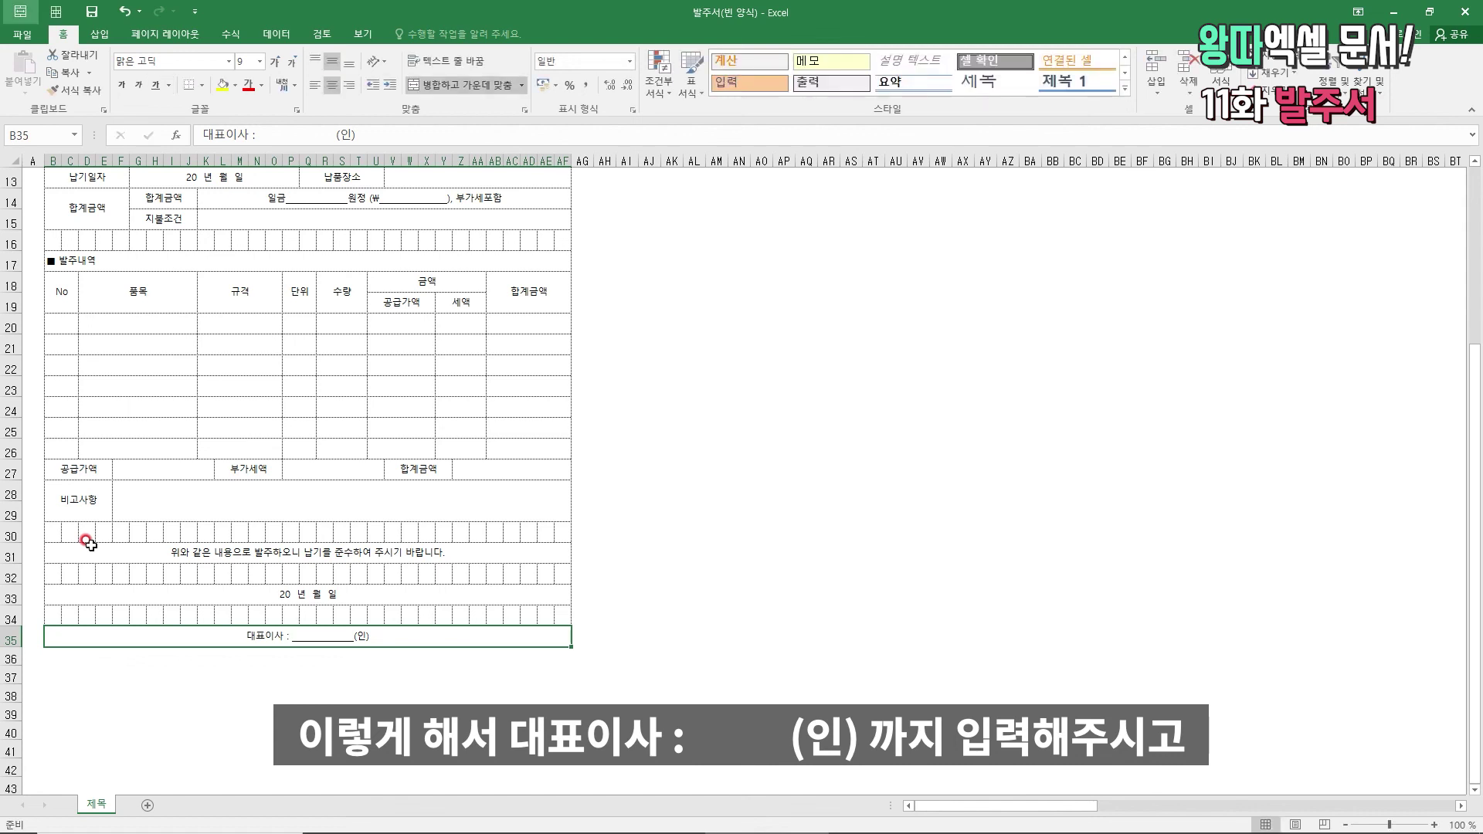
# - Copy the merged signature cell B35 to B37 and replace its text with 주식회사
pyautogui.hotkey('ctrl', 'c')
pyautogui.press('Down')
pyautogui.press('Down')
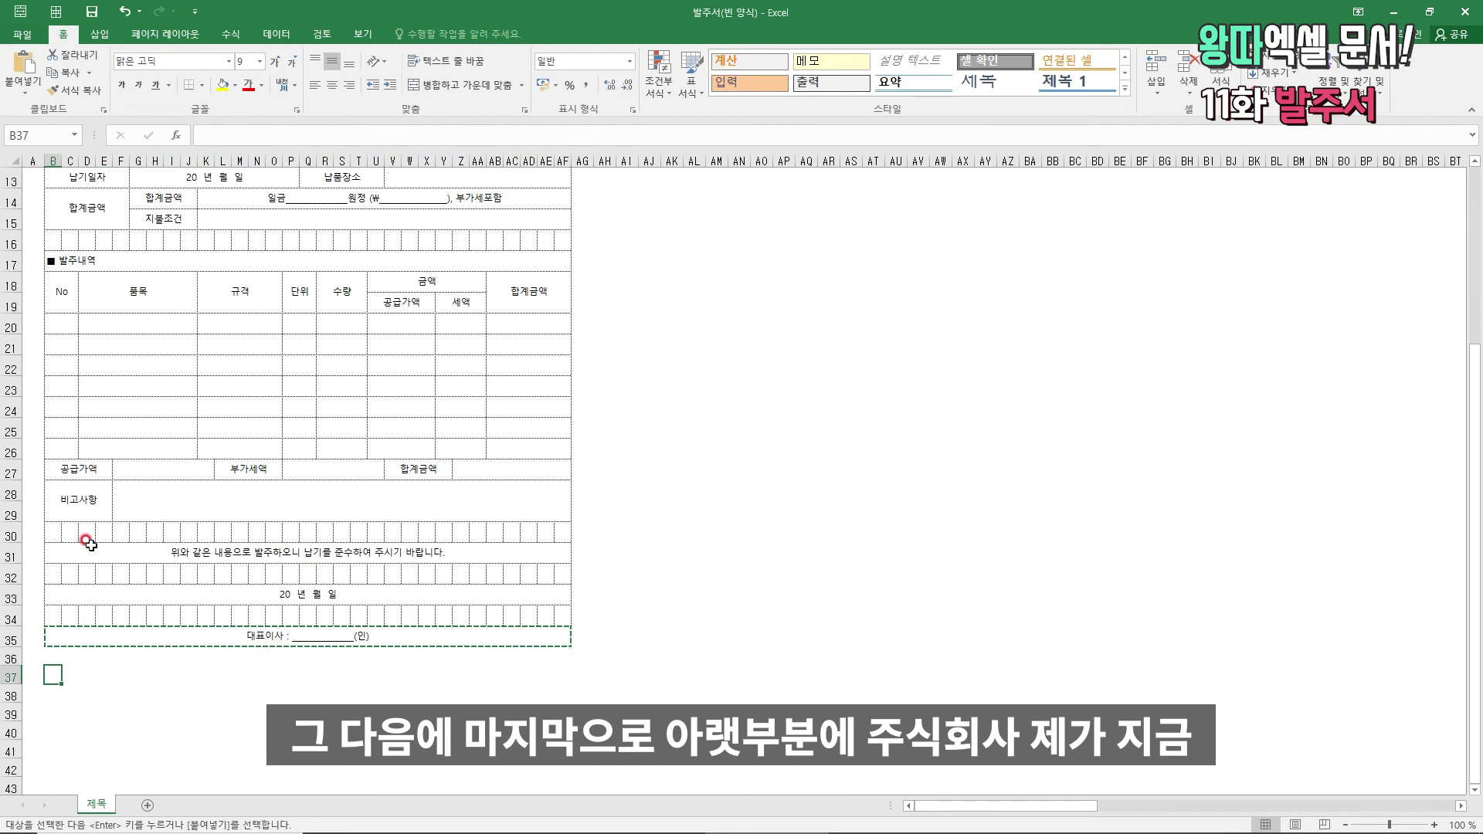
pyautogui.hotkey('ctrl', 'v')
pyautogui.write('주식회사')
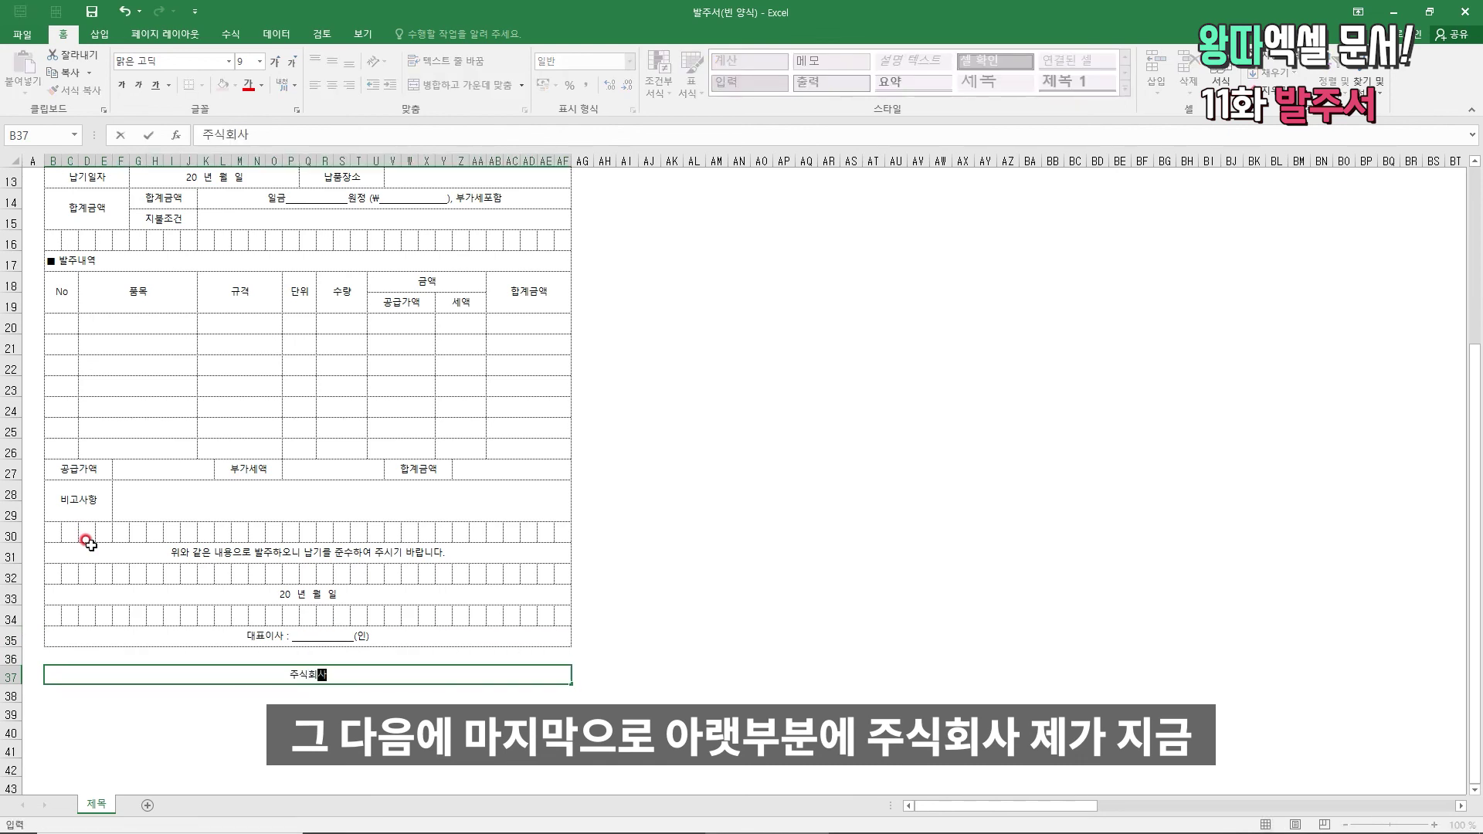
pyautogui.press('Return')
pyautogui.press('Up')
pyautogui.press('Up')
pyautogui.press('Up')
pyautogui.press('Down')
pyautogui.press('Down')
pyautogui.press('Up')
pyautogui.press('Up')
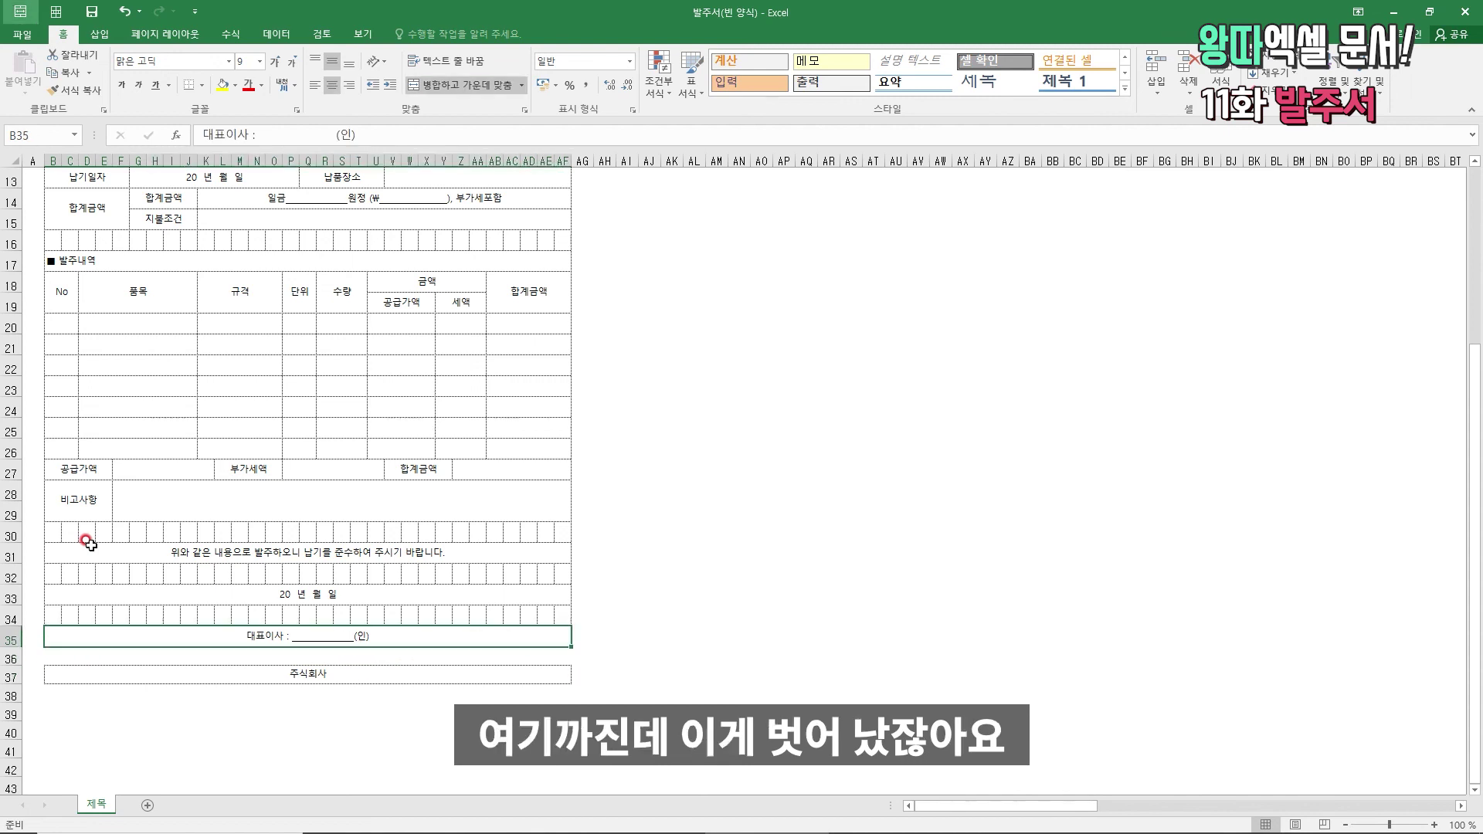
pyautogui.hotkey('shift', 'space')
pyautogui.write('ㅠ')
pyautogui.press('Down')
pyautogui.hotkey('ctrl', 'z')
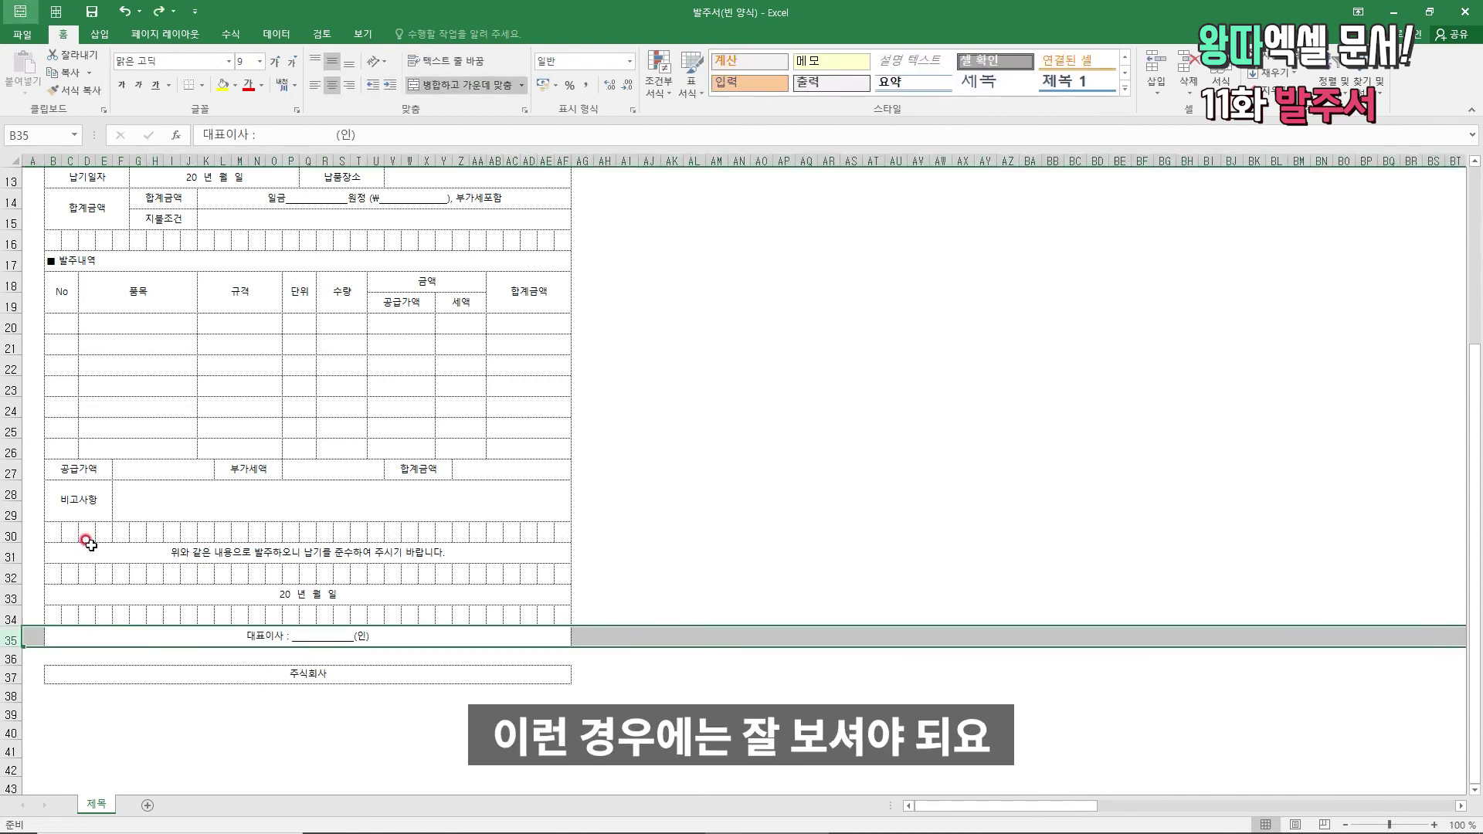
pyautogui.press('Down')
pyautogui.press('Down')
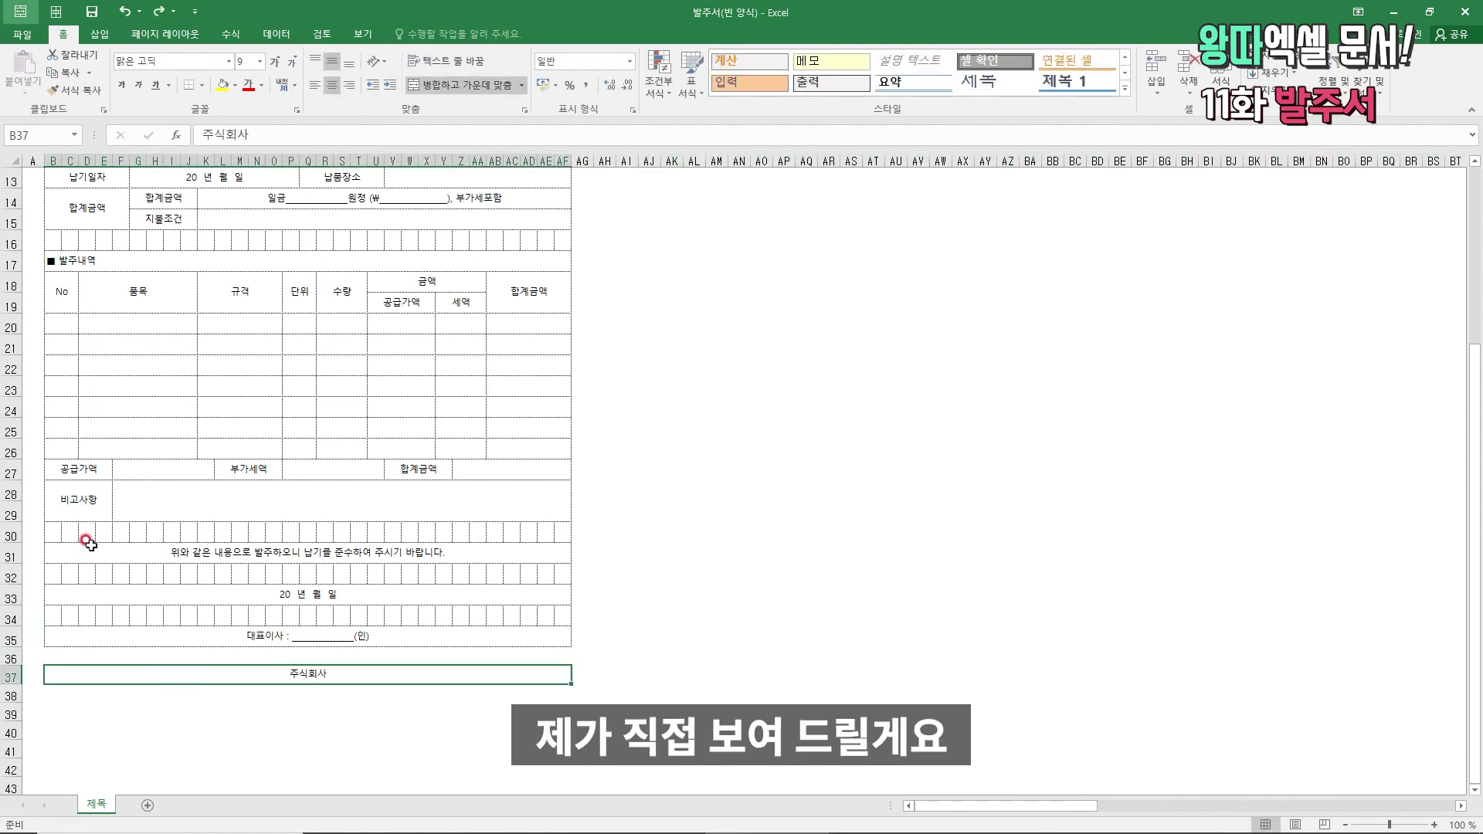
pyautogui.press('Up')
pyautogui.press('Up')
pyautogui.press('Down')
pyautogui.press('Down')
# - Set the 주식회사 text in B37 to font size 14 and bold
pyautogui.hotkey('ctrl', '1')
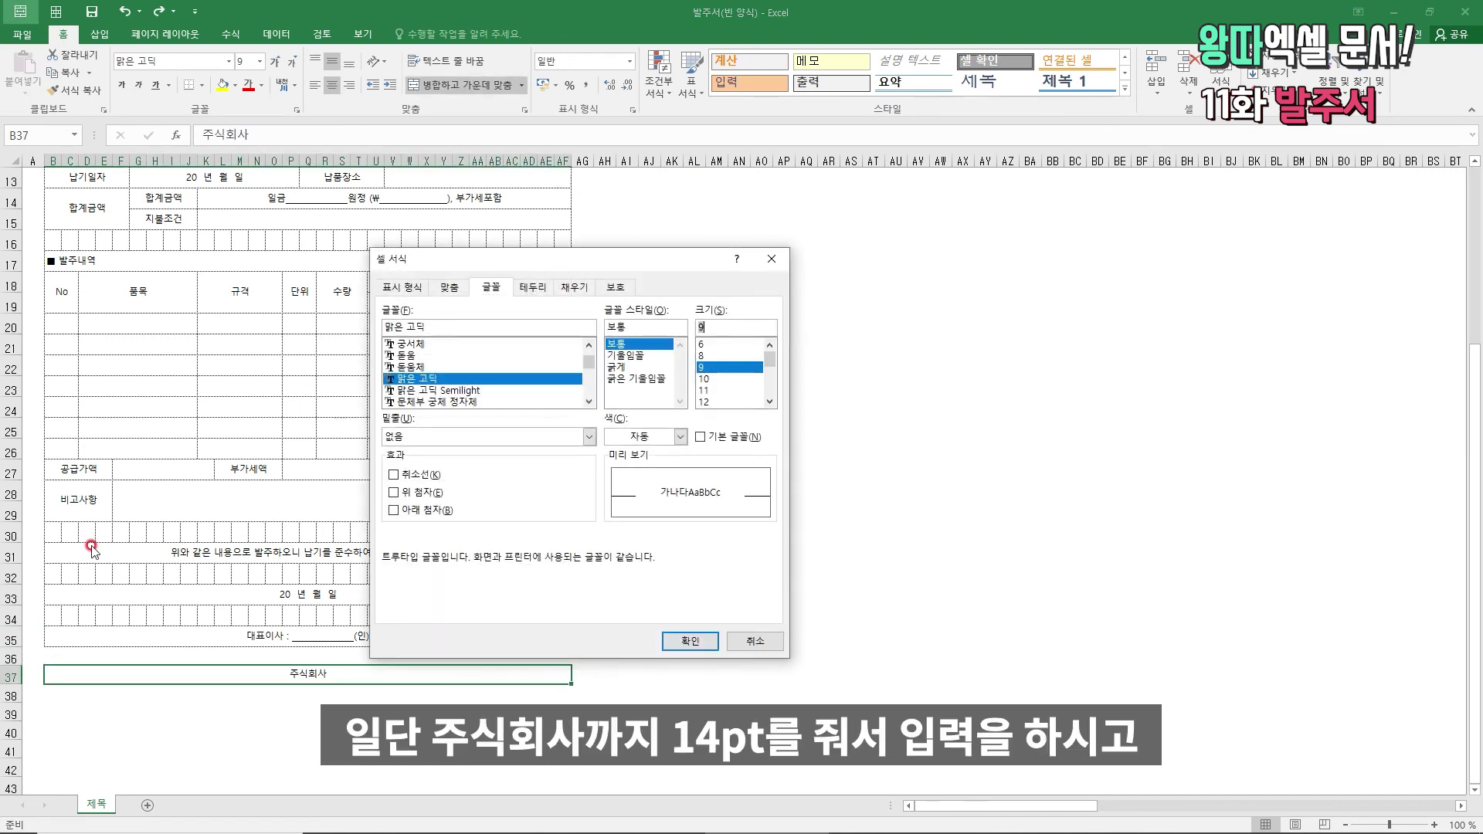
pyautogui.write('14')
pyautogui.press('Return')
pyautogui.hotkey('ctrl', 'b')
# - Append two White Circle symbols (○○) after 주식회사 in B37
pyautogui.press('F2')
pyautogui.hotkey('alt', 'i')
pyautogui.press('s')
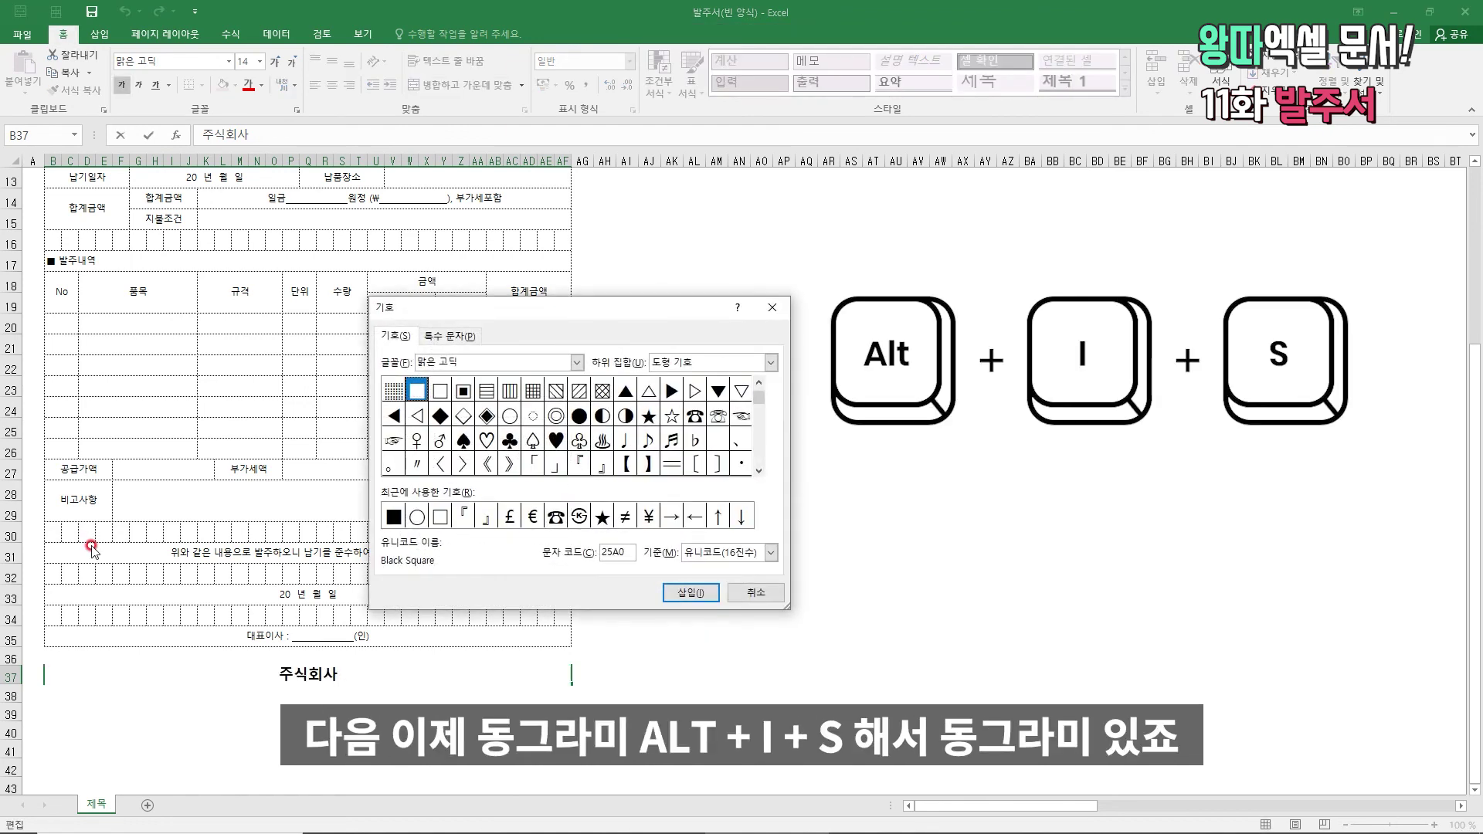
pyautogui.click(417, 516)
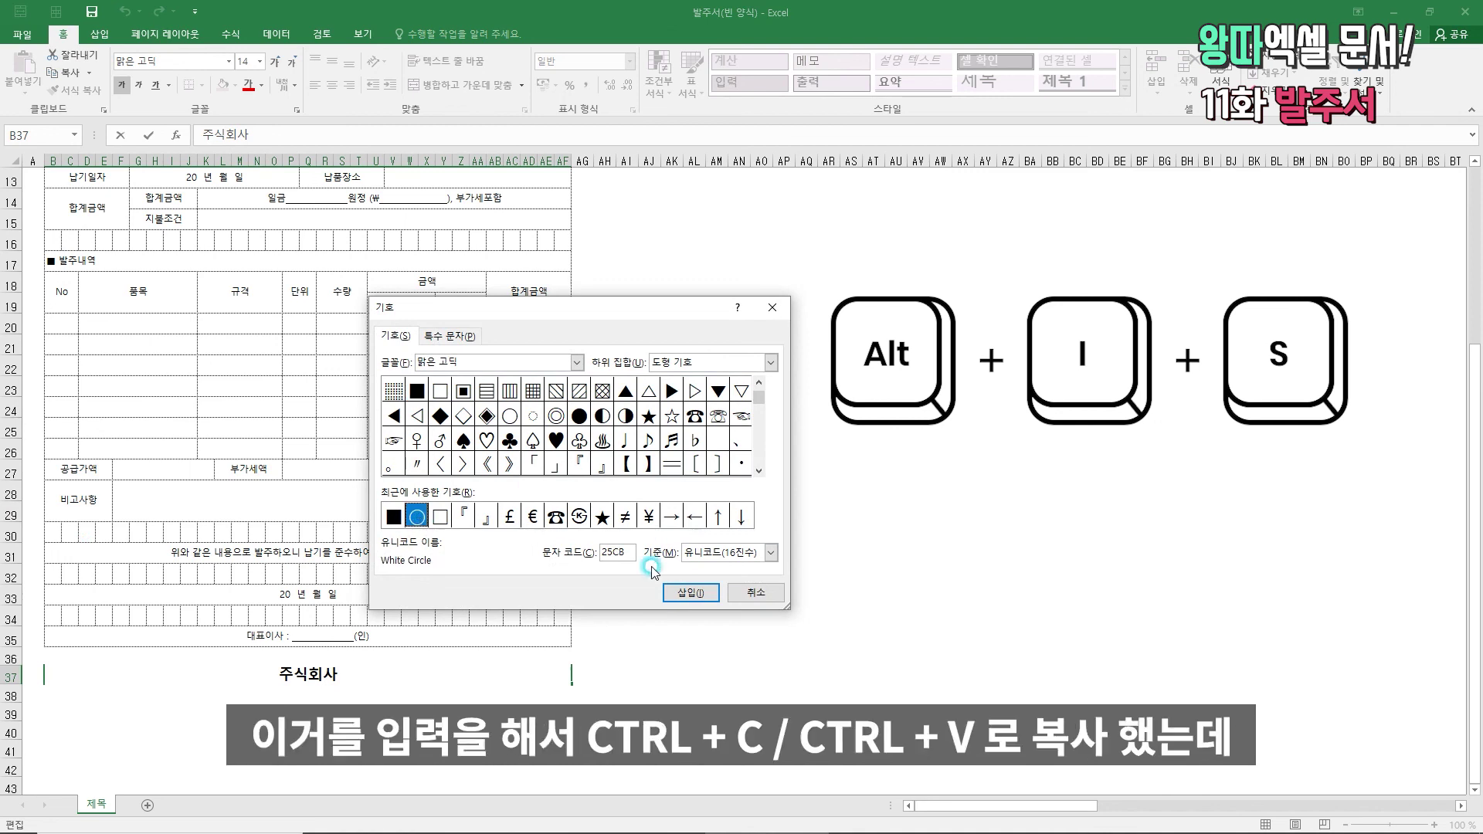
pyautogui.click(695, 591)
pyautogui.press('Escape')
pyautogui.hotkey('shift', 'Left')
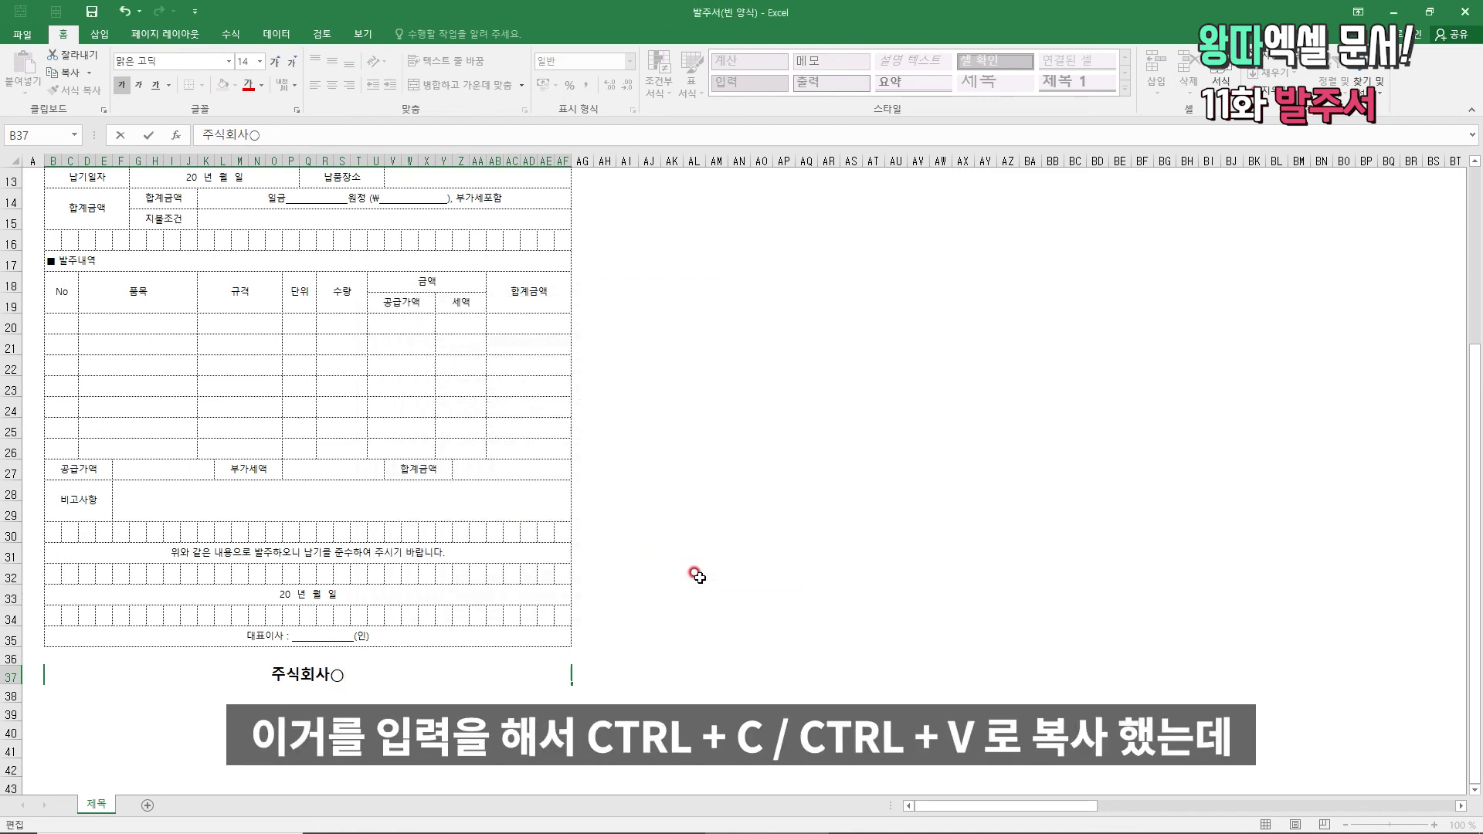
pyautogui.hotkey('ctrl', 'c')
pyautogui.press('Right')
pyautogui.hotkey('ctrl', 'v')
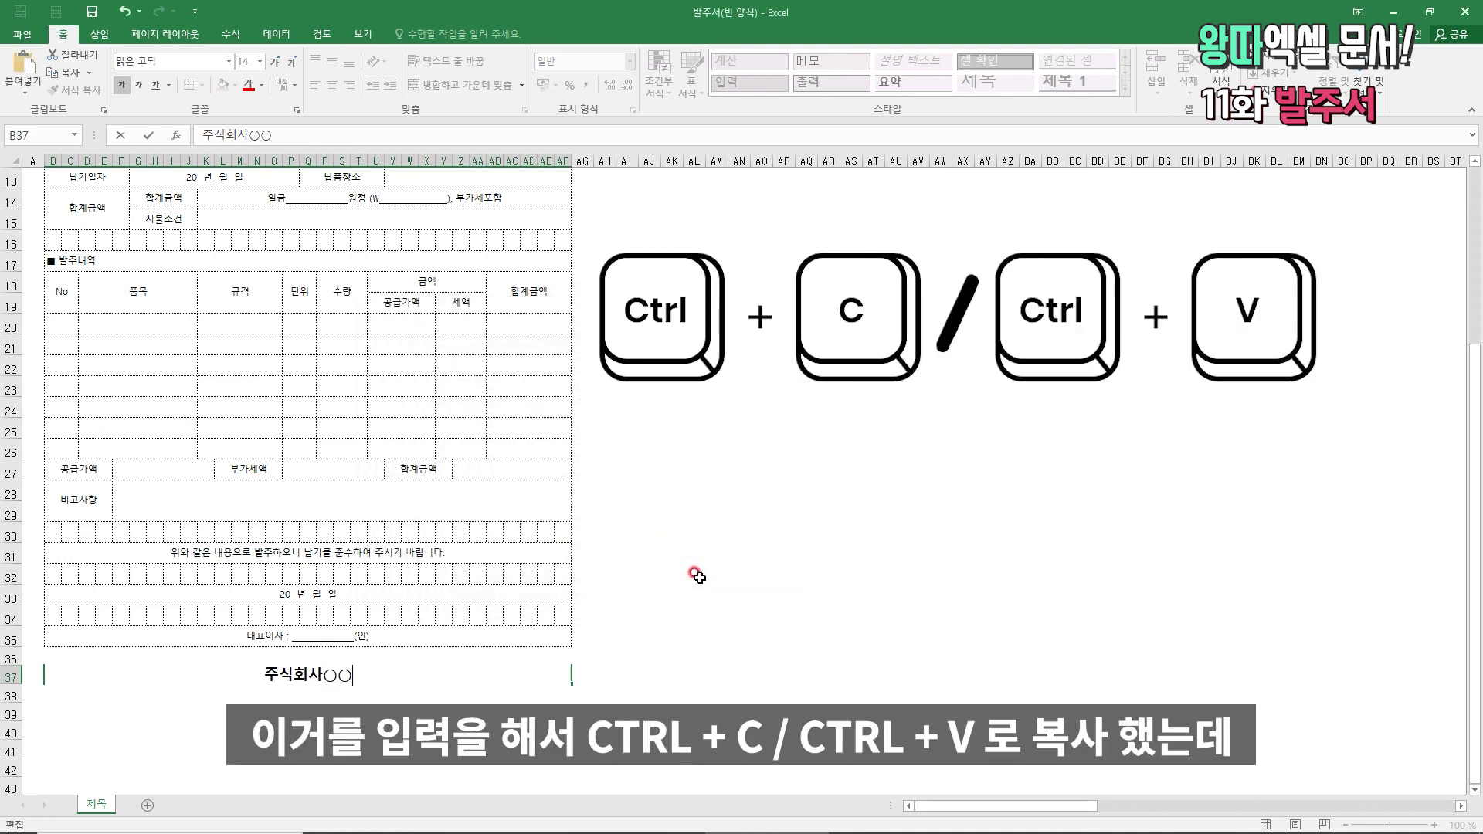
pyautogui.press('Return')
pyautogui.press('Up')
pyautogui.press('Up')
pyautogui.press('Up')
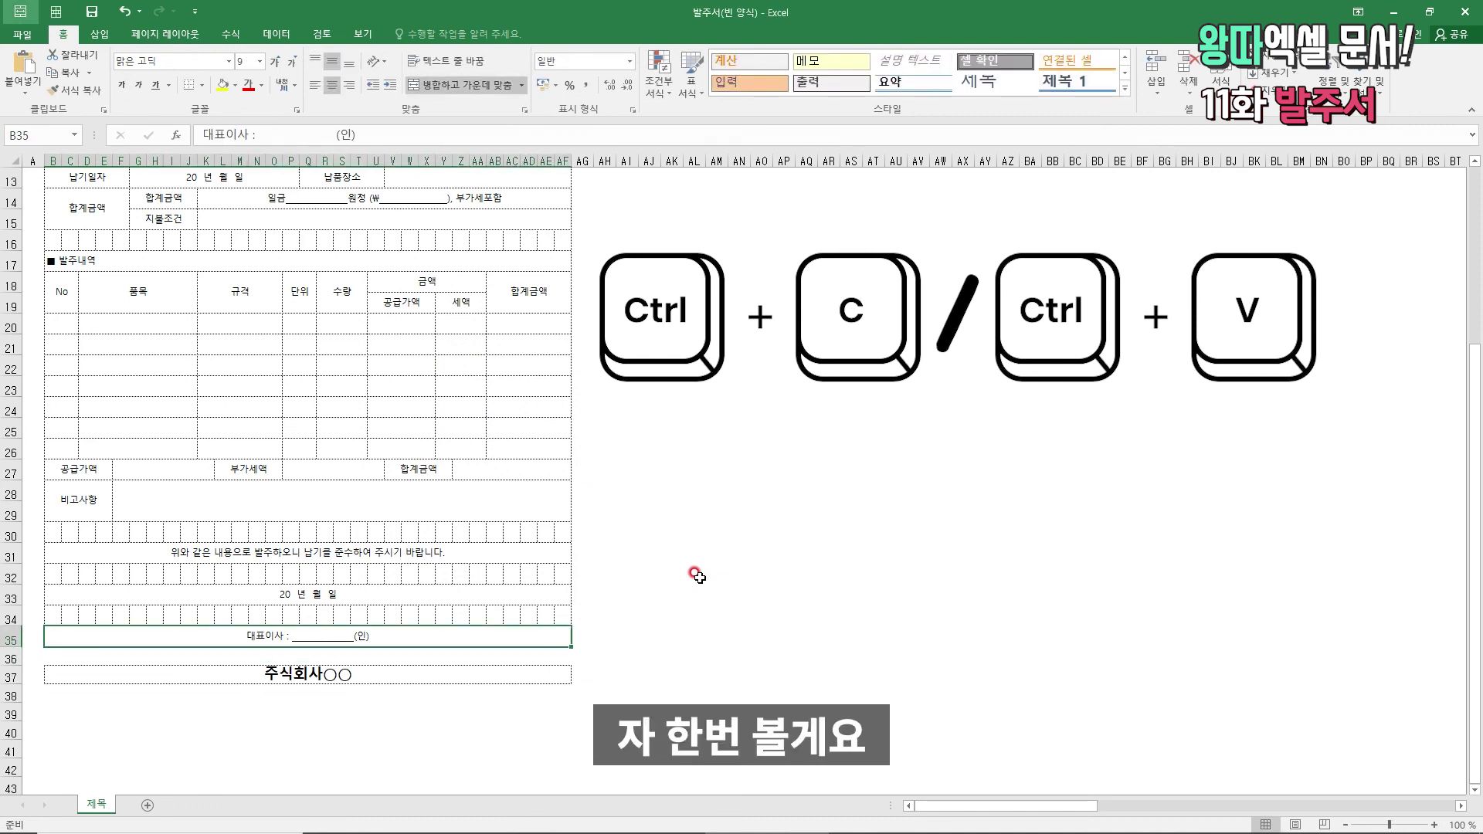
pyautogui.hotkey('ctrl', 'Home')
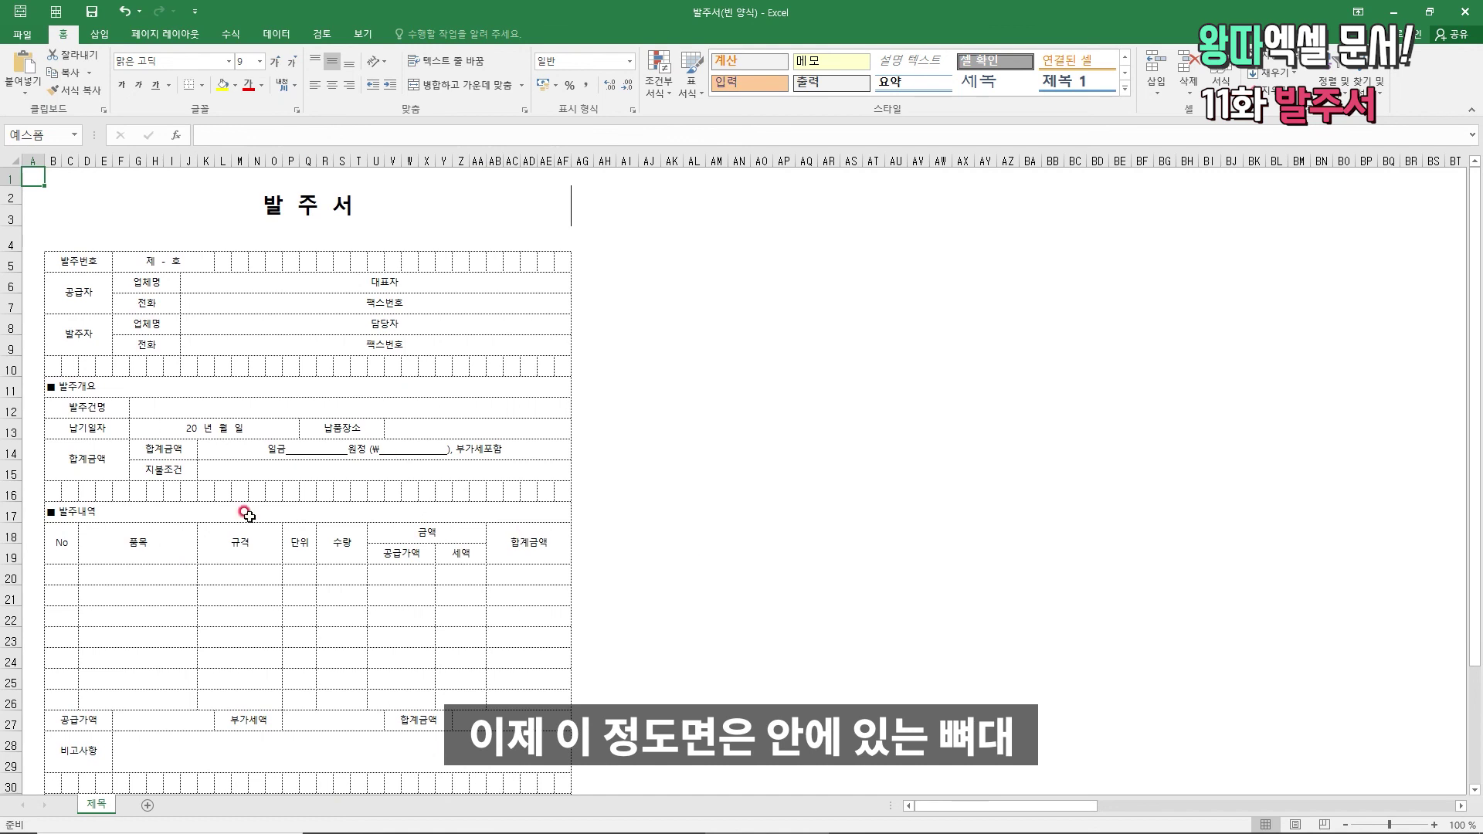
pyautogui.scroll(-7, 122, 422)
pyautogui.scroll(7, 185, 475)
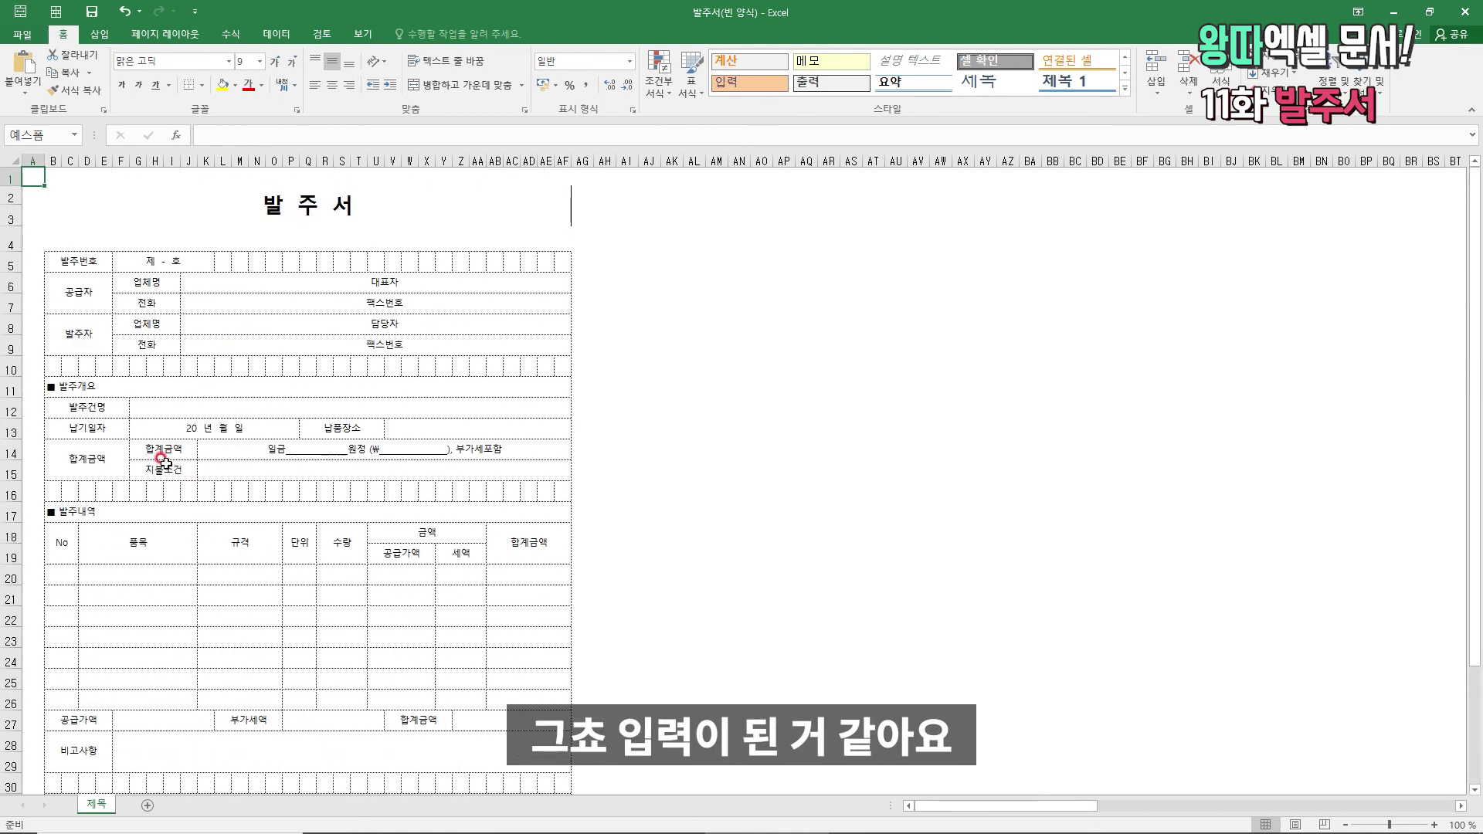
pyautogui.scroll(-7, 119, 464)
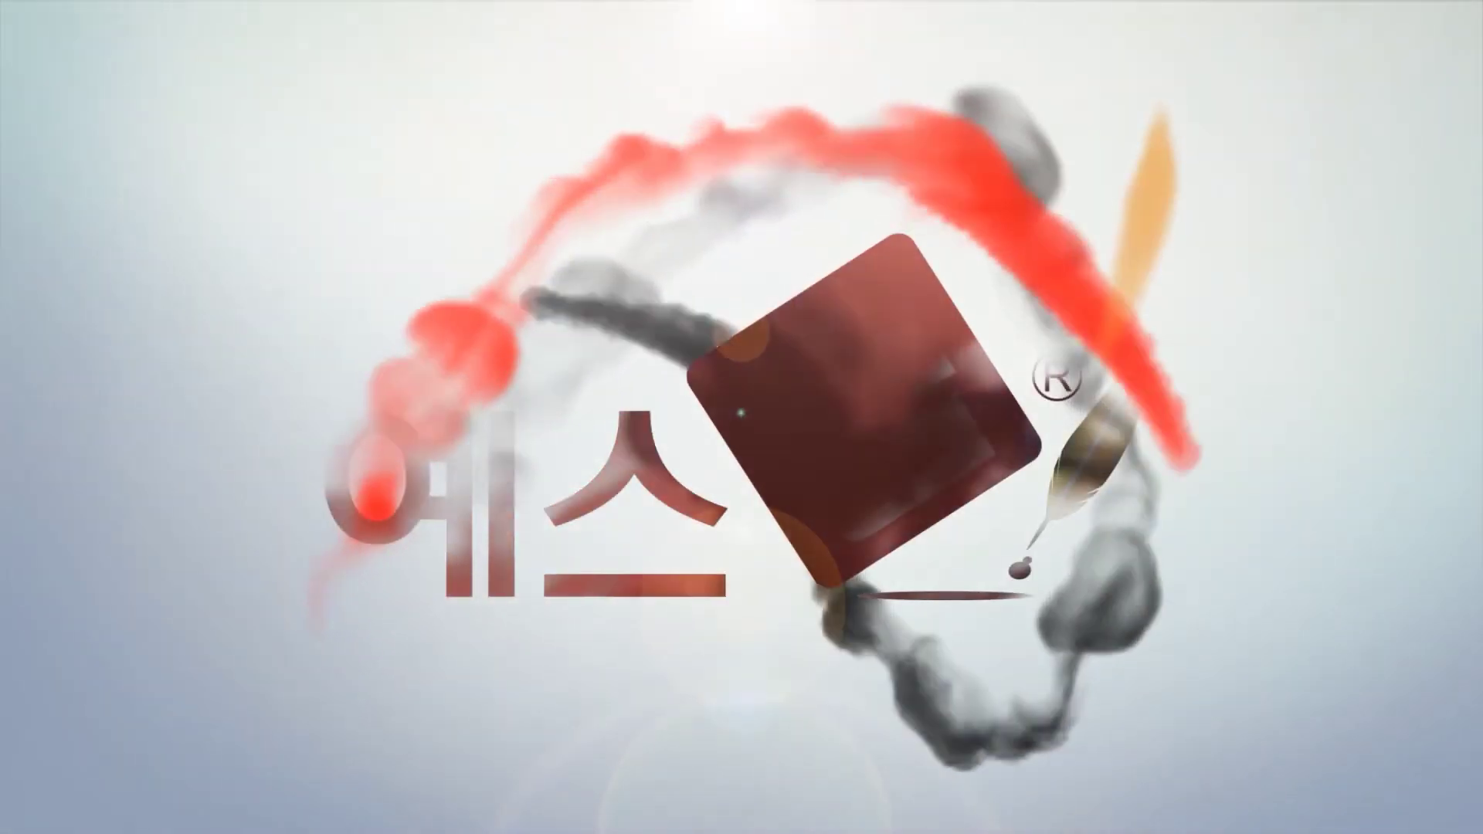